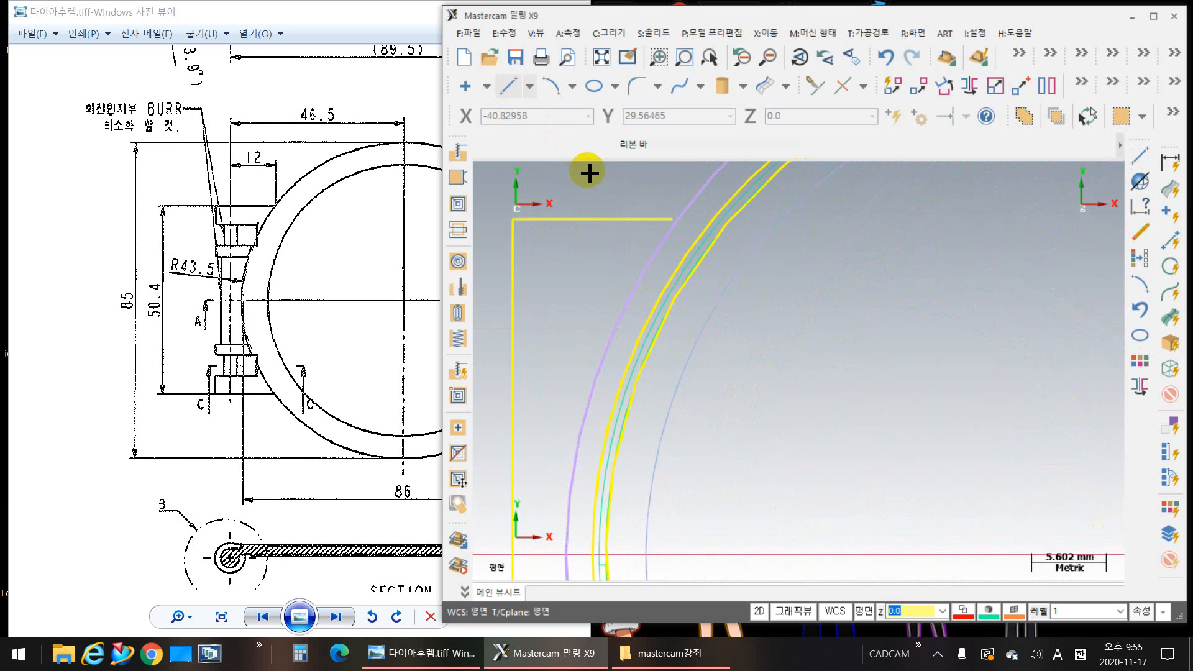
# Step: Close the open side of the rectangle beside the ring with a 50.4 mm vertical line between its two free ends
pyautogui.scroll(5, 690, 269)
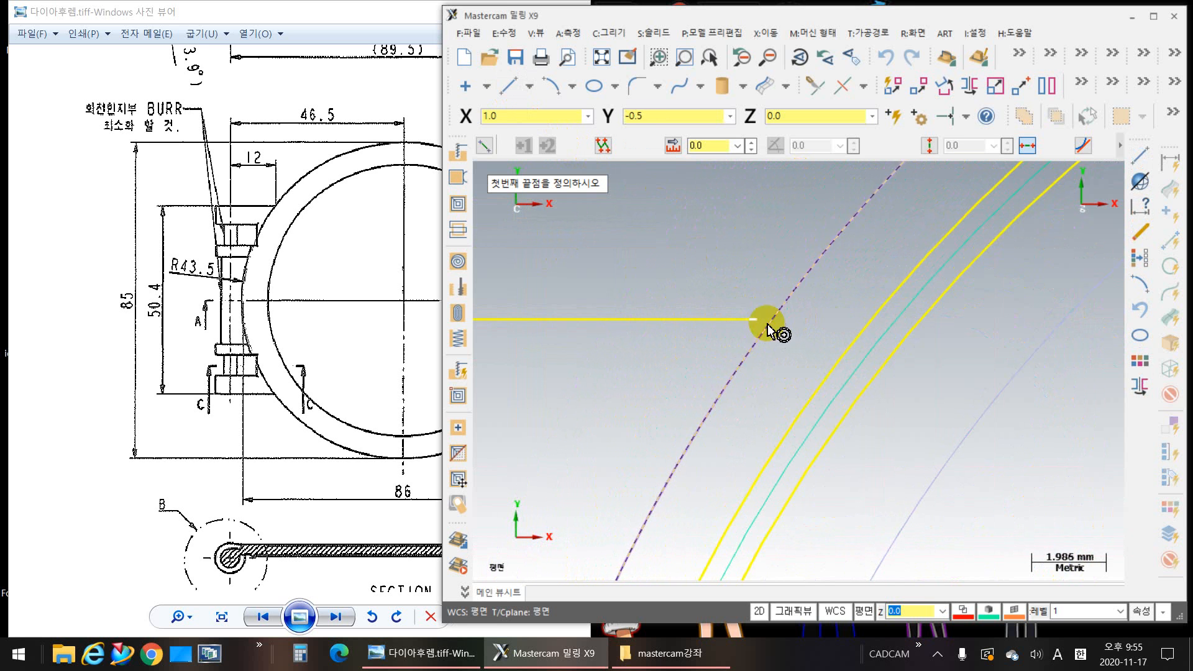
pyautogui.click(758, 320)
pyautogui.scroll(-2, 845, 382)
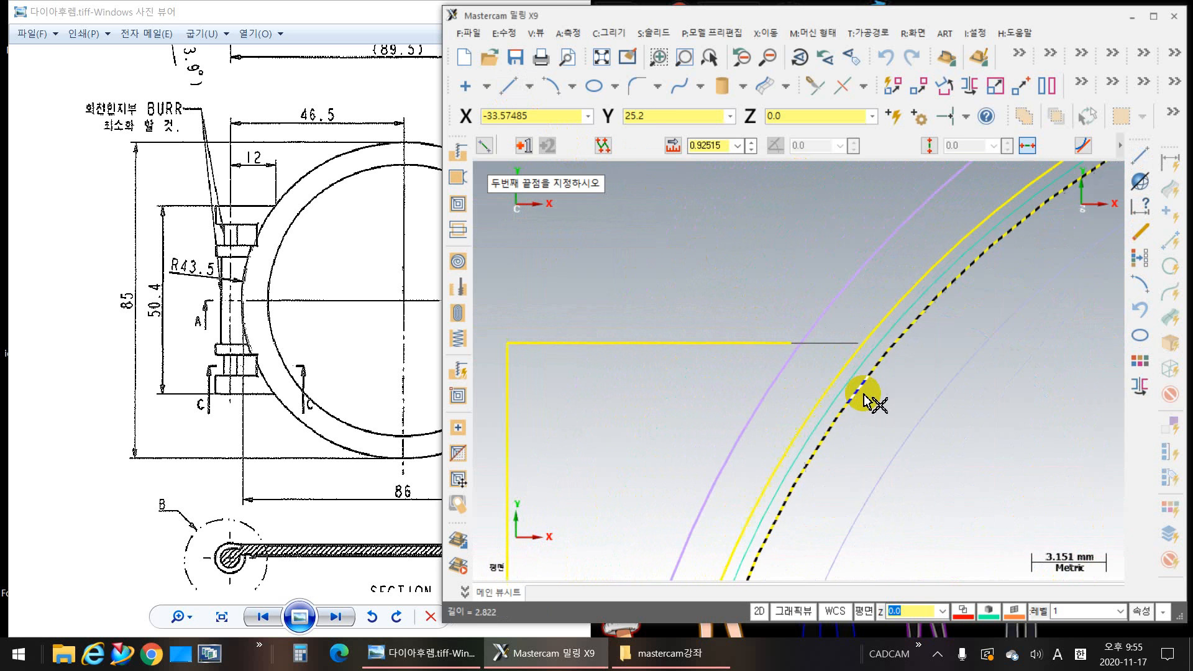
pyautogui.click(1028, 145)
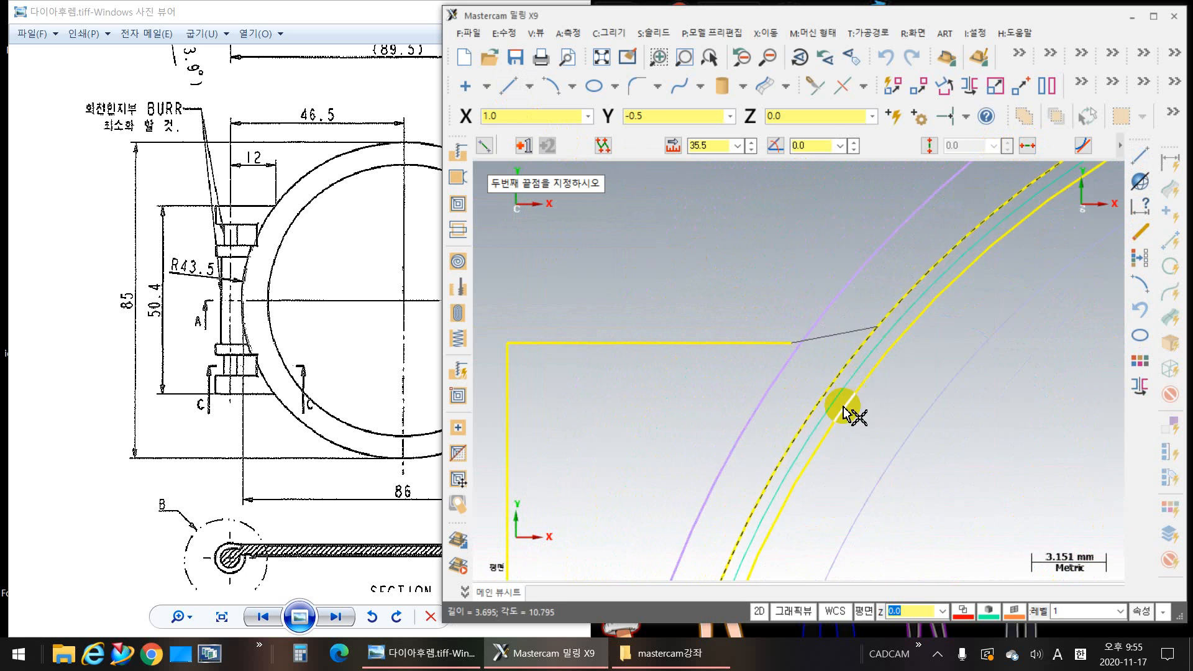
pyautogui.moveTo(813, 544); pyautogui.dragTo(781, 225, button='middle')
pyautogui.scroll(-6, 787, 376)
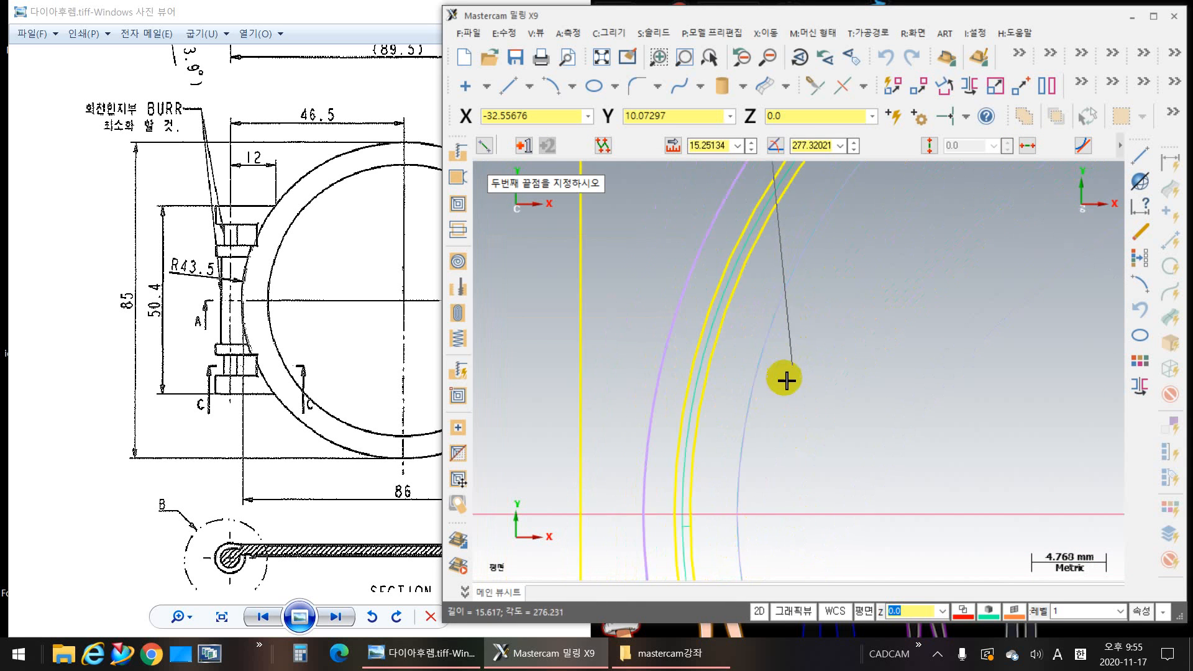
pyautogui.moveTo(792, 485); pyautogui.dragTo(732, 269, button='middle')
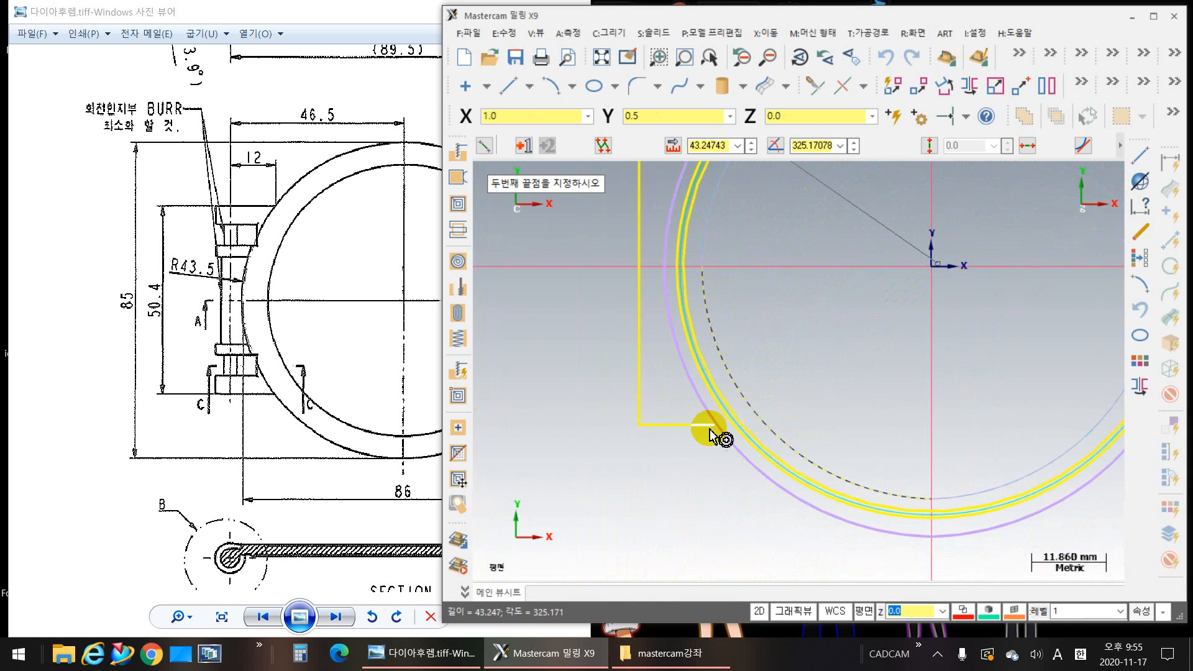
pyautogui.scroll(6, 706, 434)
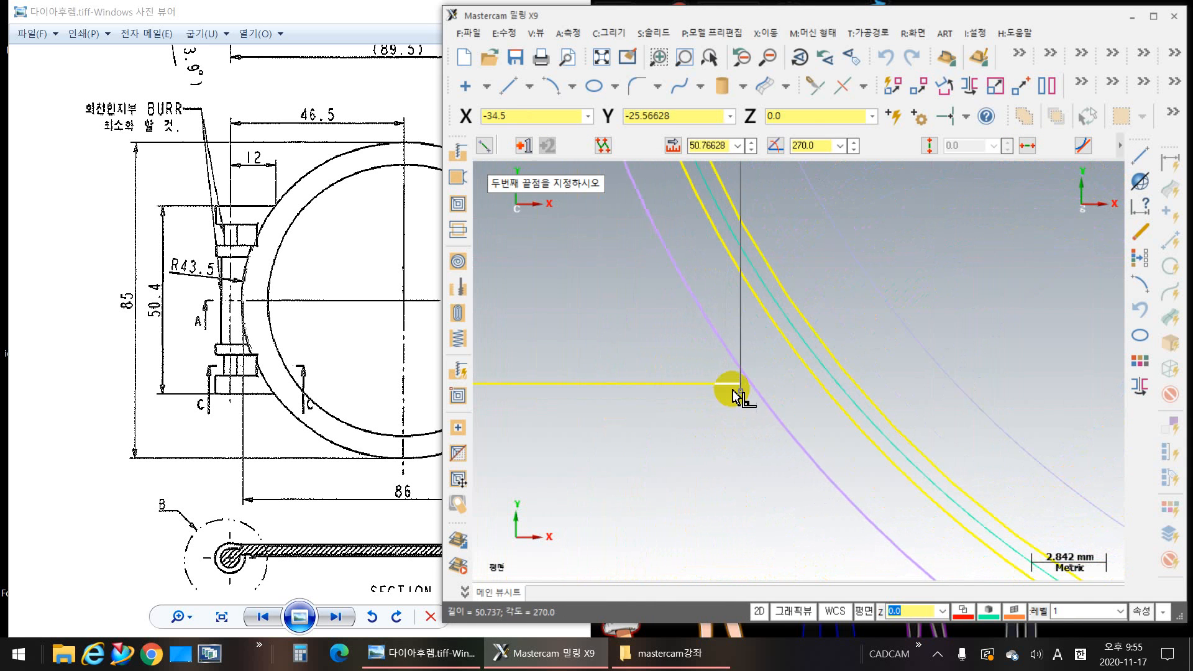
pyautogui.click(740, 384)
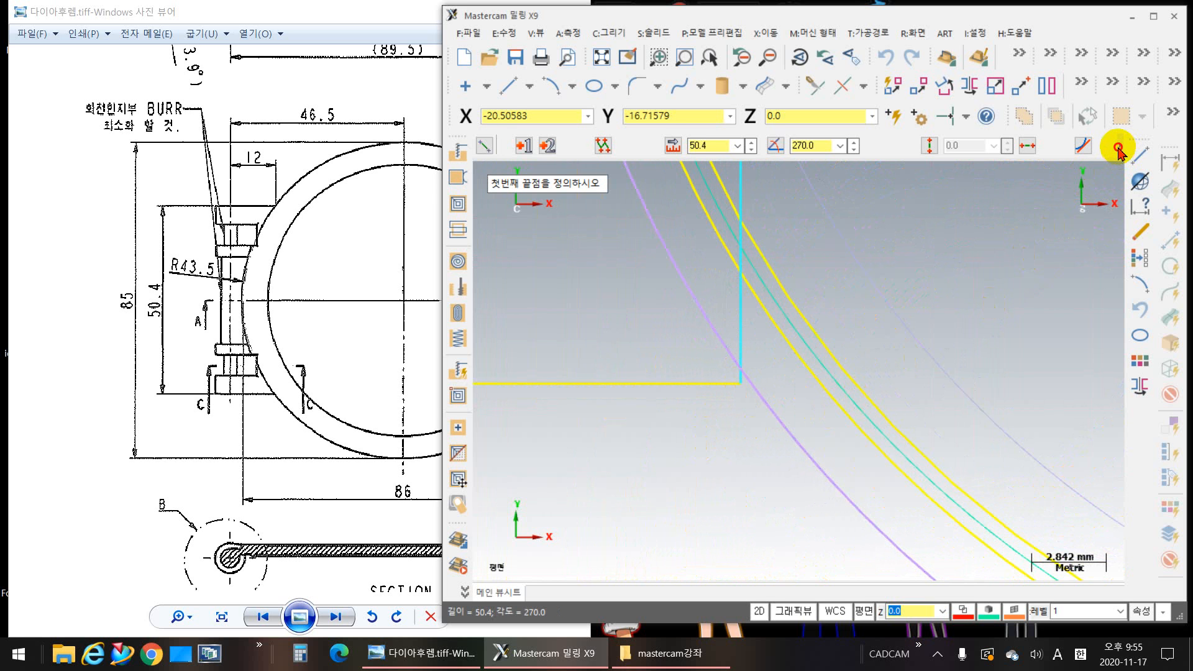
pyautogui.click(1118, 150)
pyautogui.click(1122, 149)
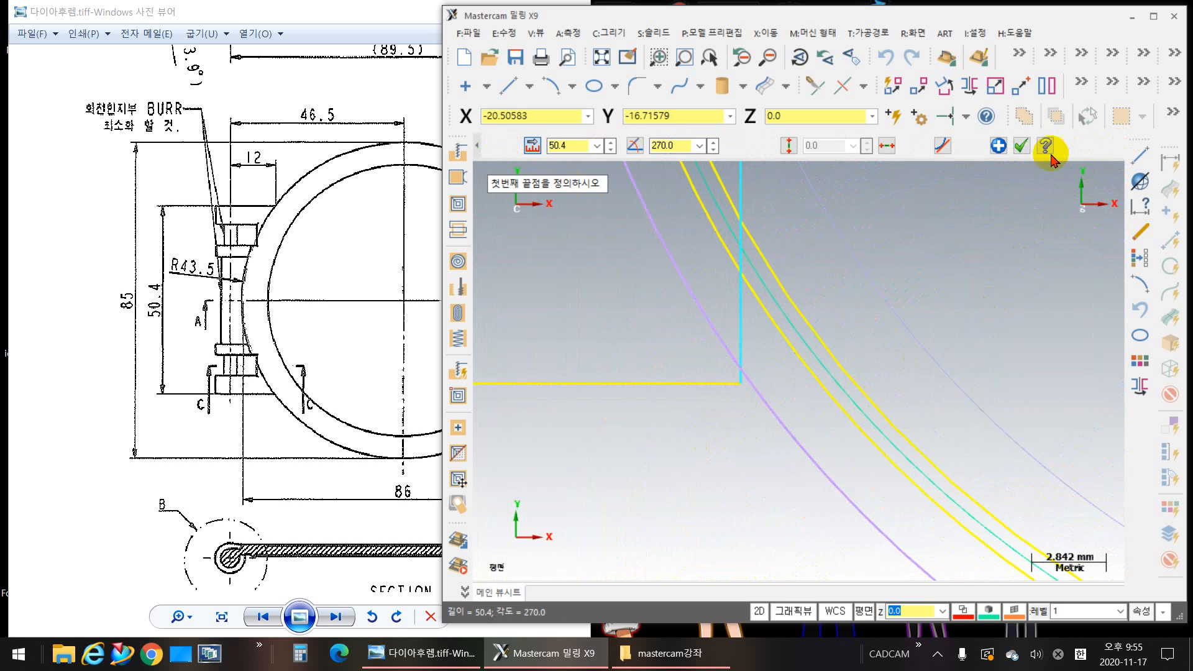
pyautogui.click(1022, 151)
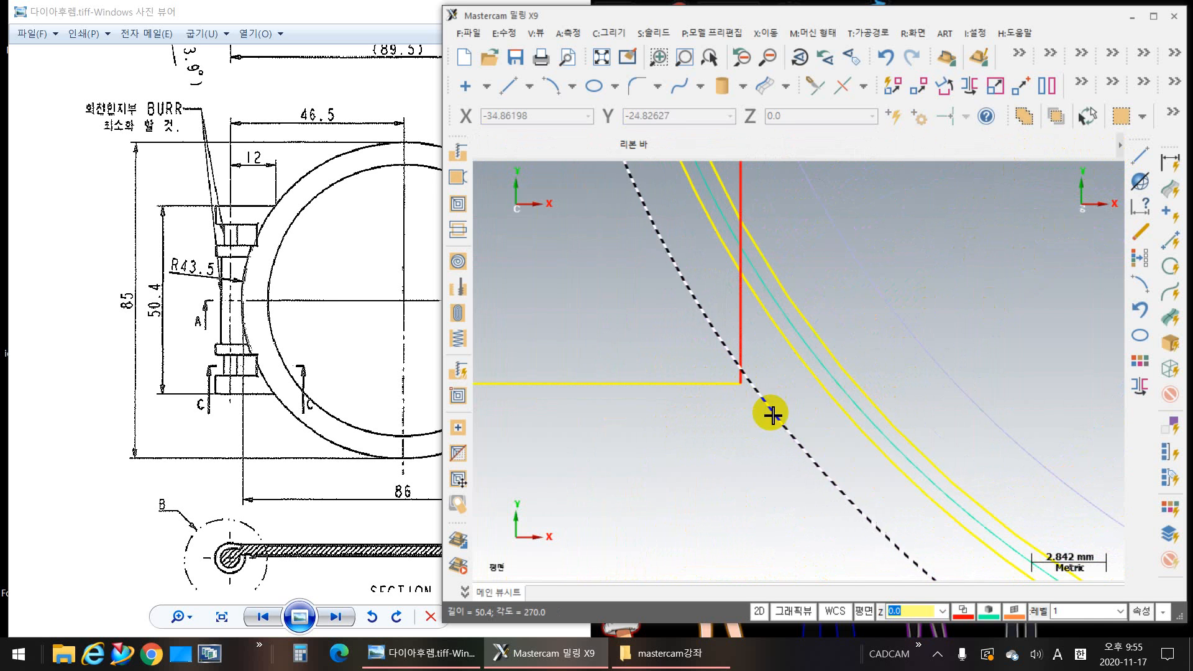
# Step: Switch to the photo viewer and examine the side view of the hinge end in the reference drawing
pyautogui.scroll(-3, 749, 404)
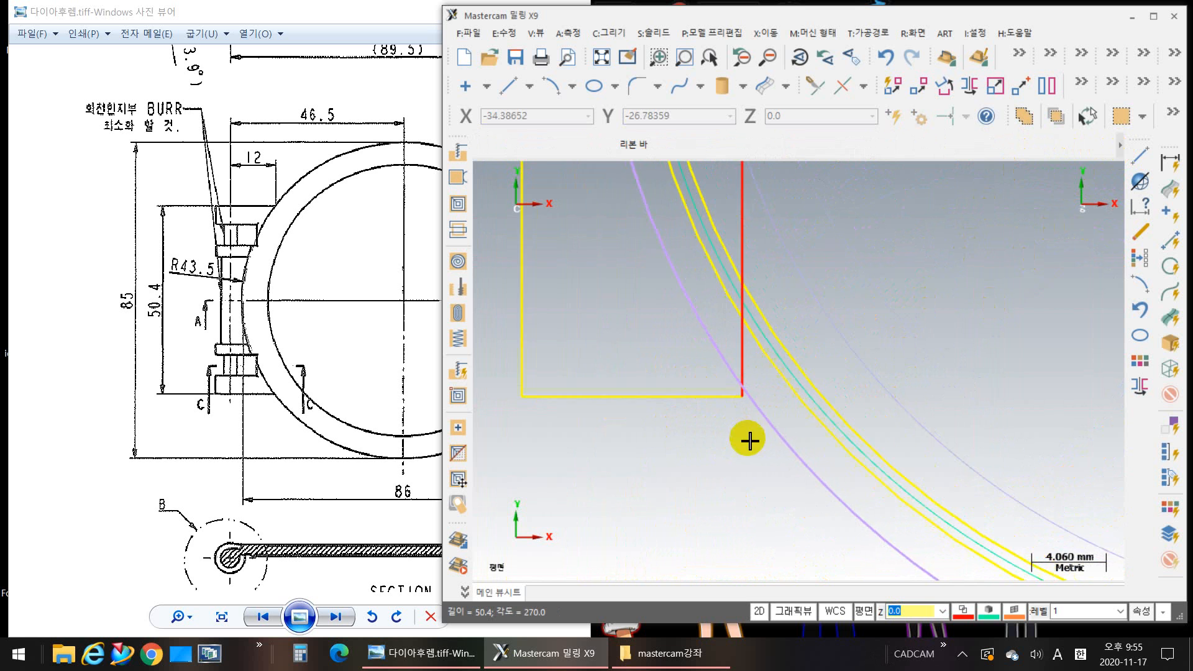
pyautogui.scroll(-3, 864, 349)
pyautogui.moveTo(872, 358); pyautogui.dragTo(778, 474, button='middle')
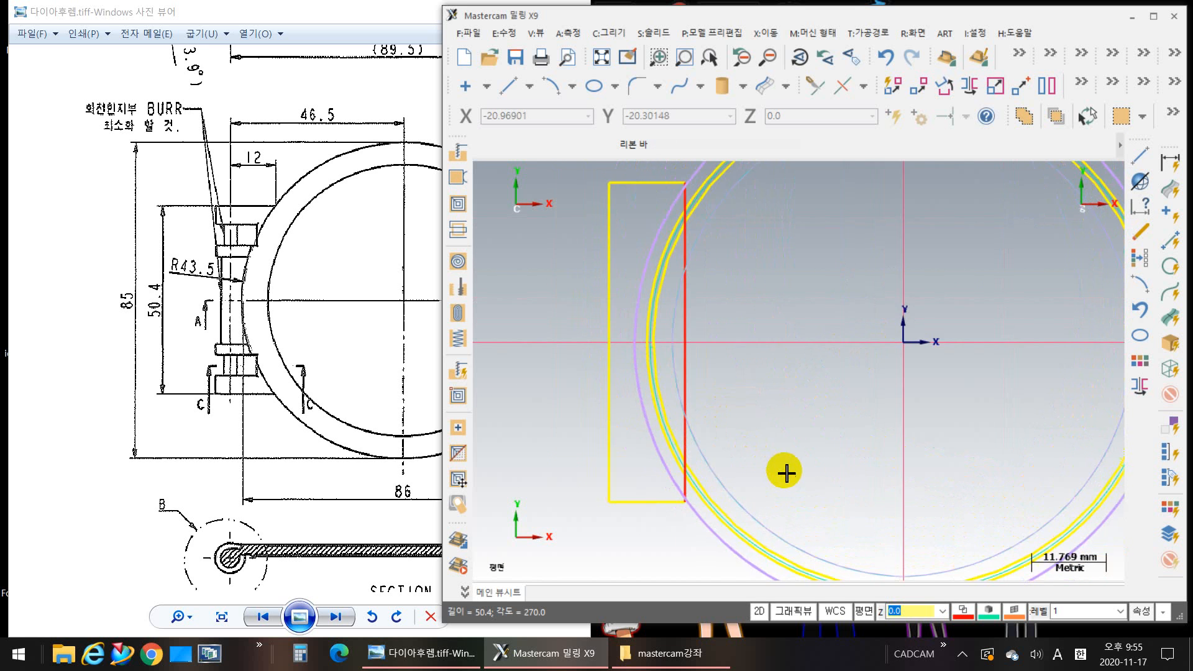
pyautogui.scroll(-2, 790, 460)
pyautogui.scroll(-1, 789, 460)
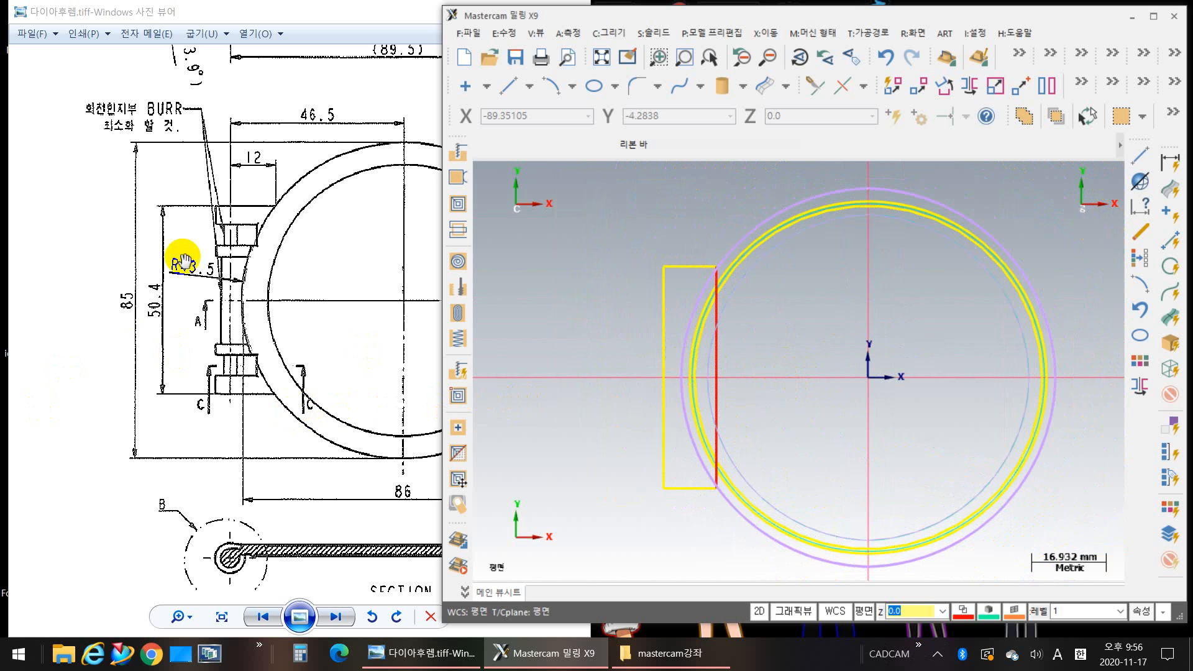
pyautogui.moveTo(180, 258)
pyautogui.mouseDown()
pyautogui.moveTo(208, 413)
pyautogui.moveTo(256, 369)
pyautogui.mouseUp()
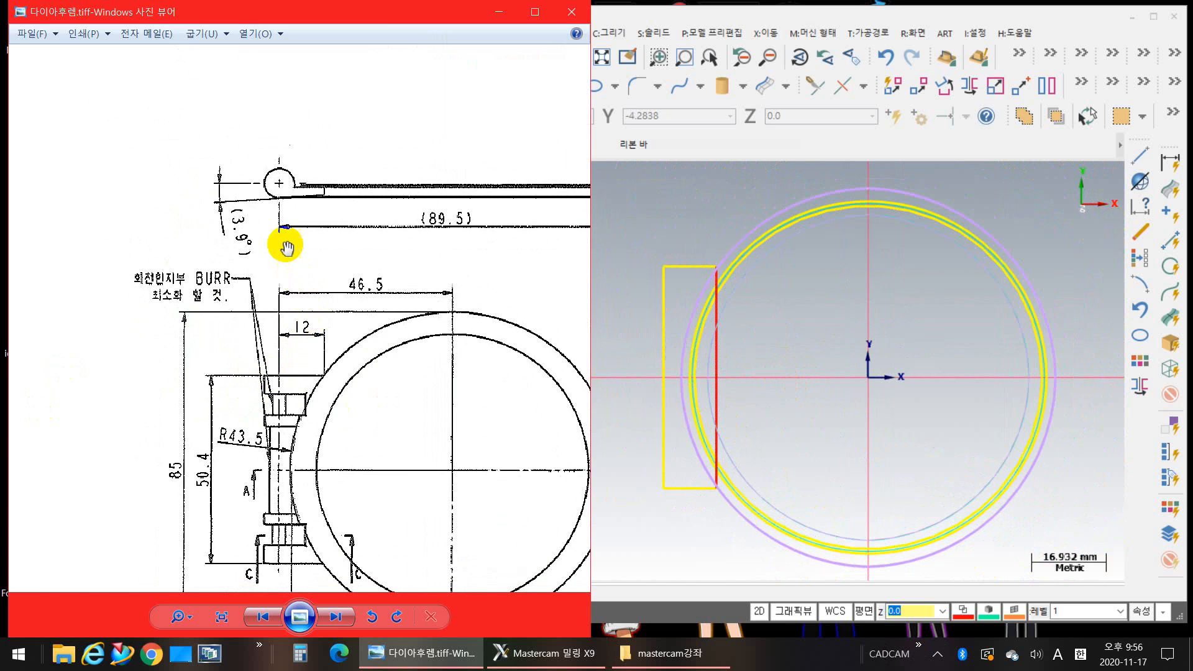
pyautogui.scroll(3, 283, 239)
pyautogui.moveTo(299, 179); pyautogui.dragTo(297, 261)
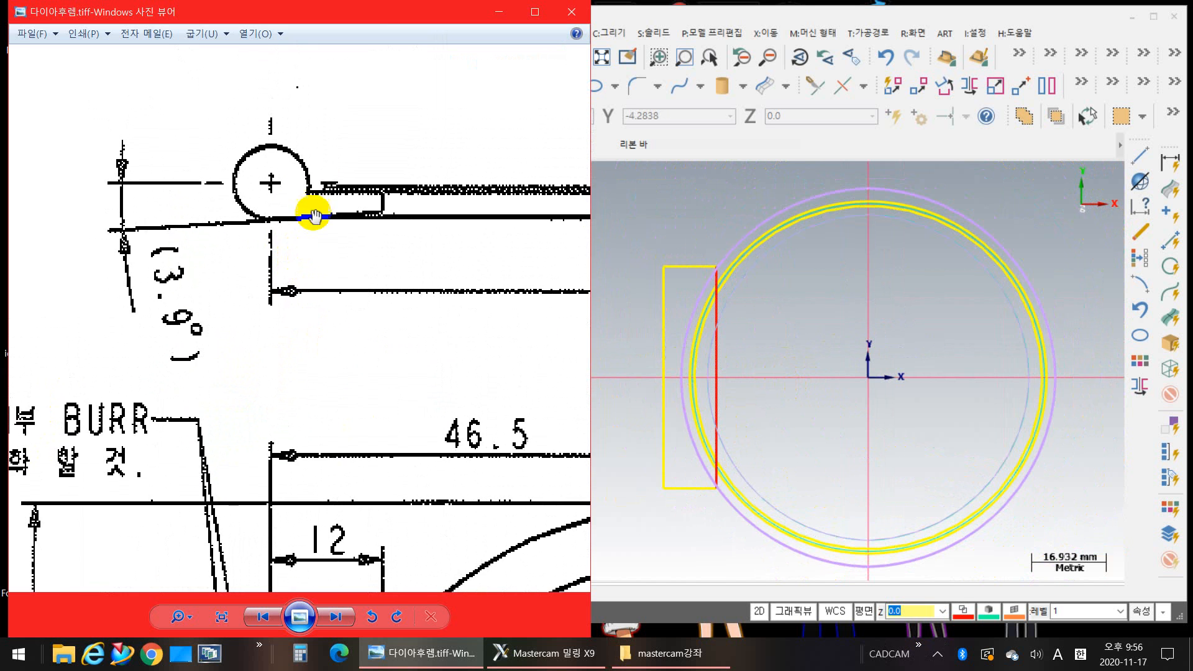
pyautogui.moveTo(369, 248)
pyautogui.mouseDown()
pyautogui.moveTo(210, 228)
pyautogui.moveTo(357, 277)
pyautogui.mouseUp()
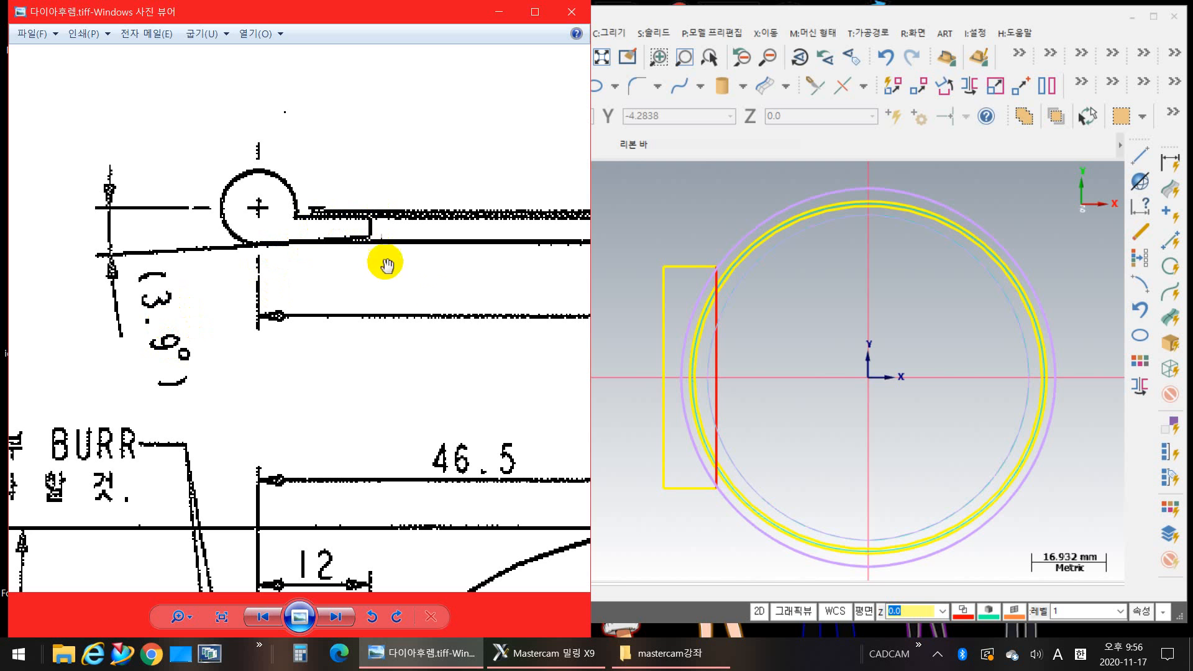
# Step: Switch to Mastercam and set the current solid colour to orange, number 93
pyautogui.scroll(-2, 714, 391)
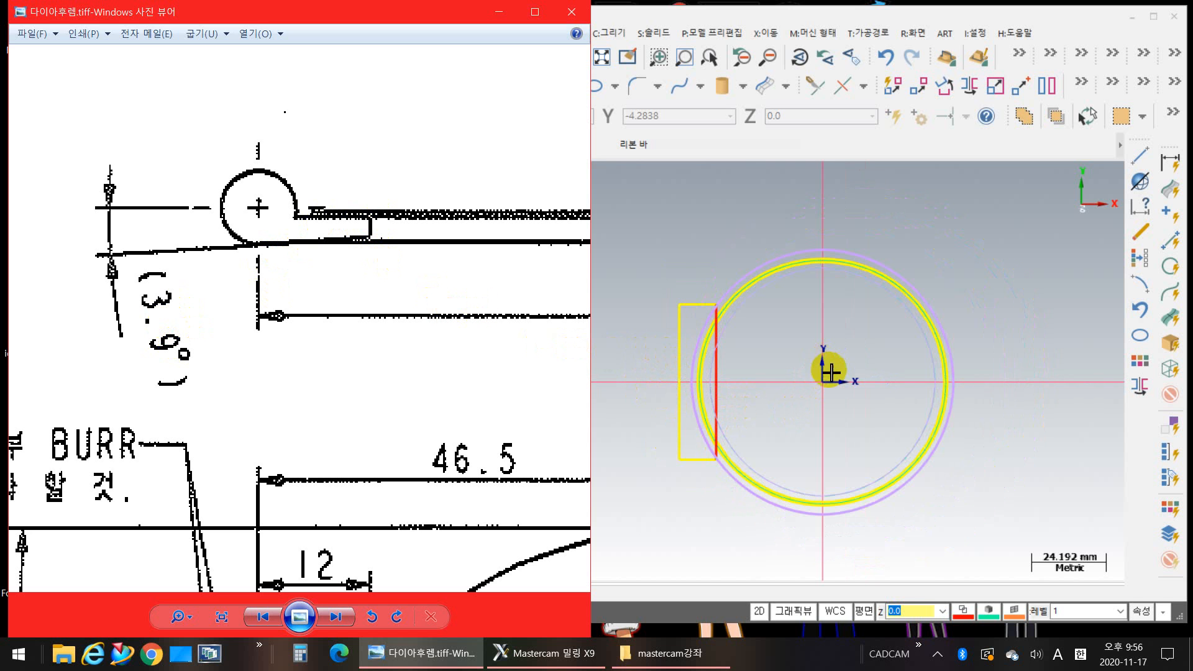
pyautogui.click(993, 617)
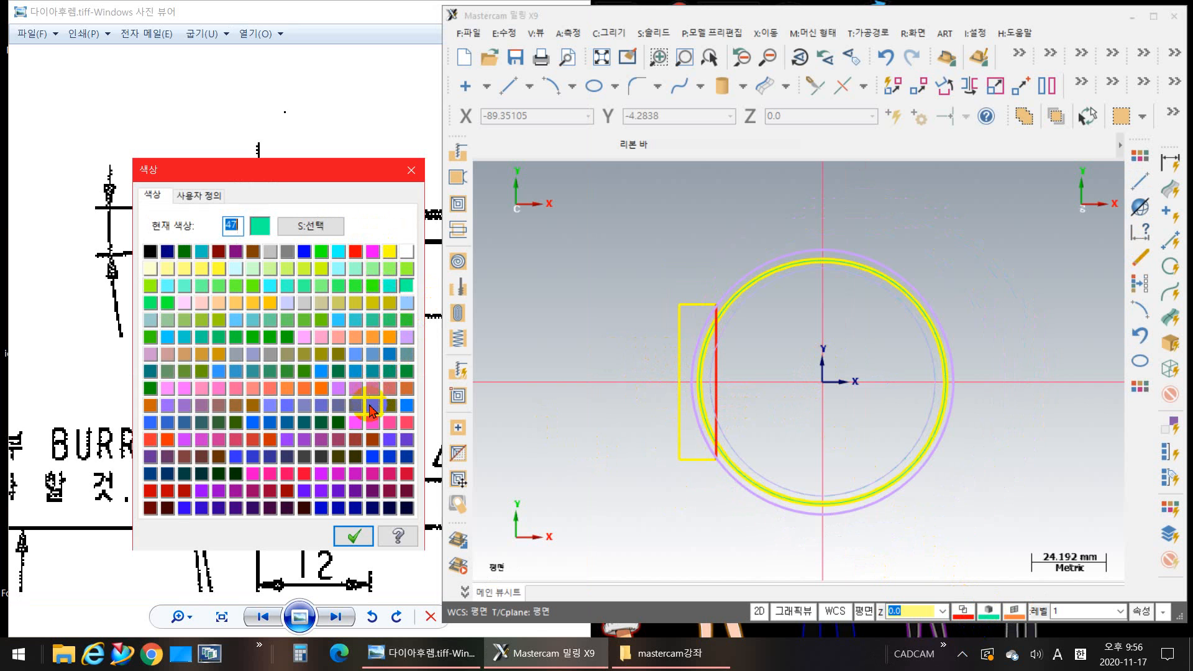
pyautogui.click(372, 342)
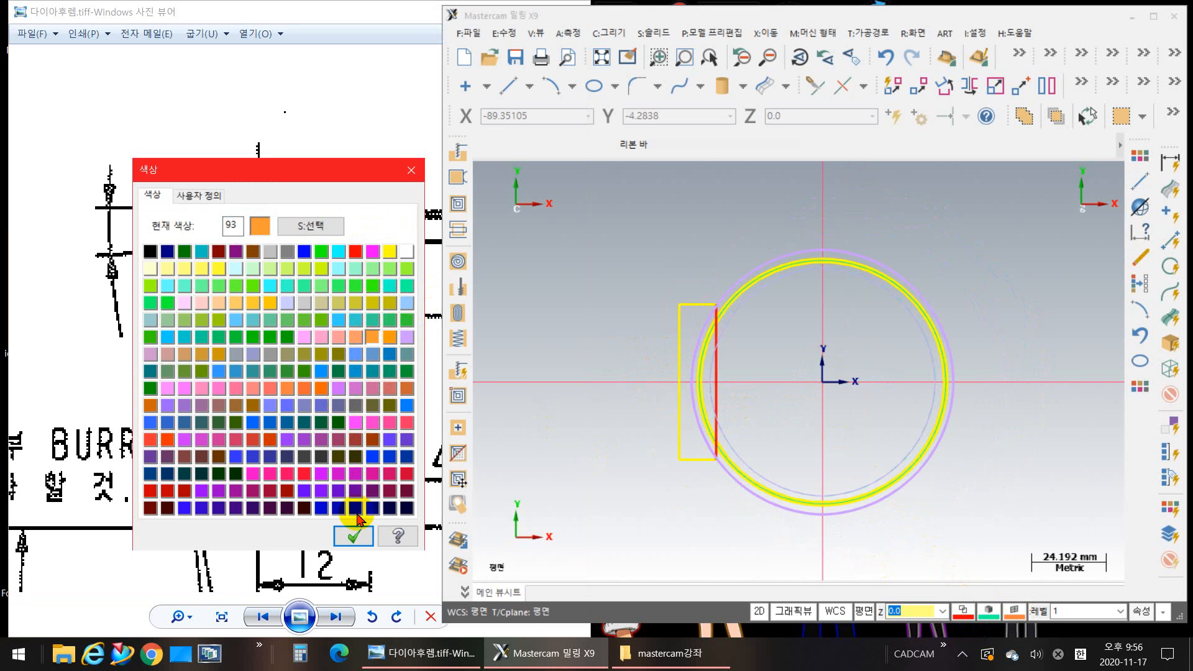
pyautogui.click(354, 536)
# Step: Show the model shaded in the isometric view and rotate it to see the ring and rectangle from the side
pyautogui.rightClick(784, 338)
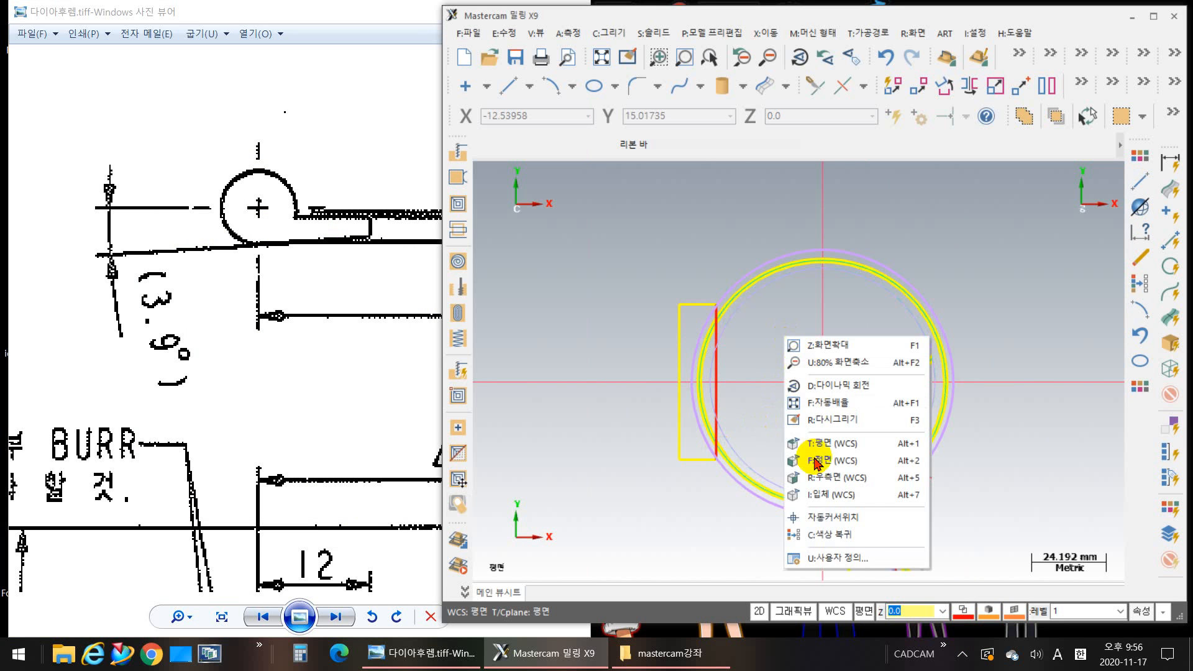
pyautogui.click(811, 561)
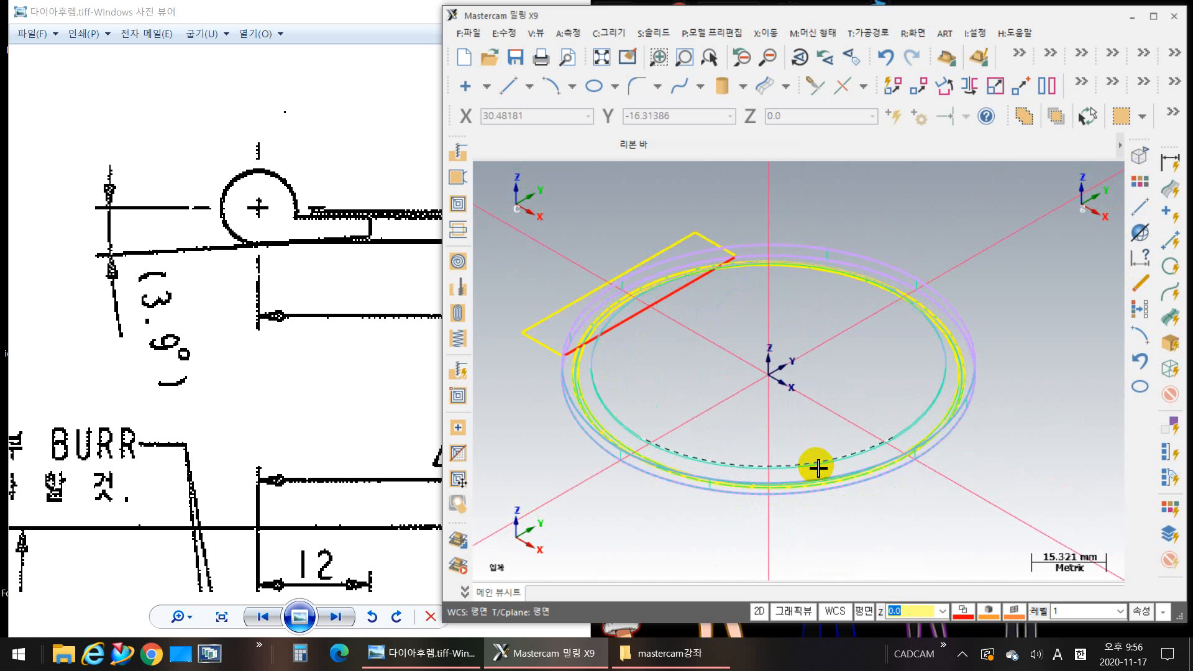
pyautogui.hotkey('alt', 's')
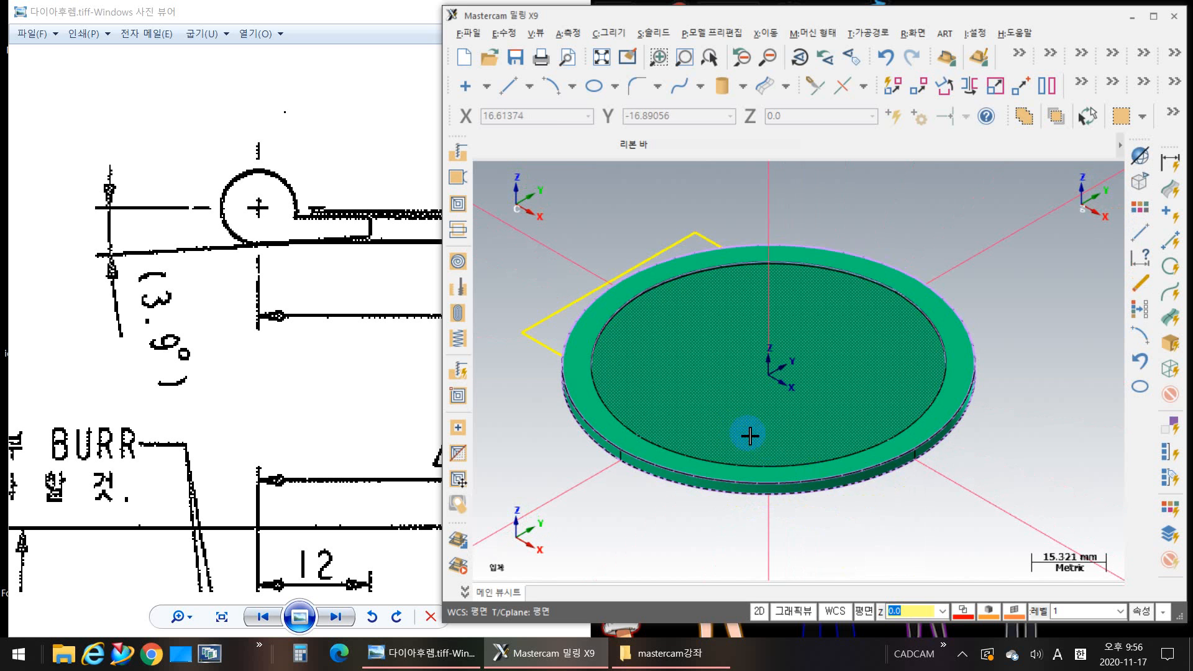
pyautogui.moveTo(697, 426)
pyautogui.mouseDown(button='middle')
pyautogui.moveTo(807, 468)
pyautogui.moveTo(633, 516)
pyautogui.moveTo(708, 473)
pyautogui.moveTo(723, 493)
pyautogui.mouseUp(button='middle')
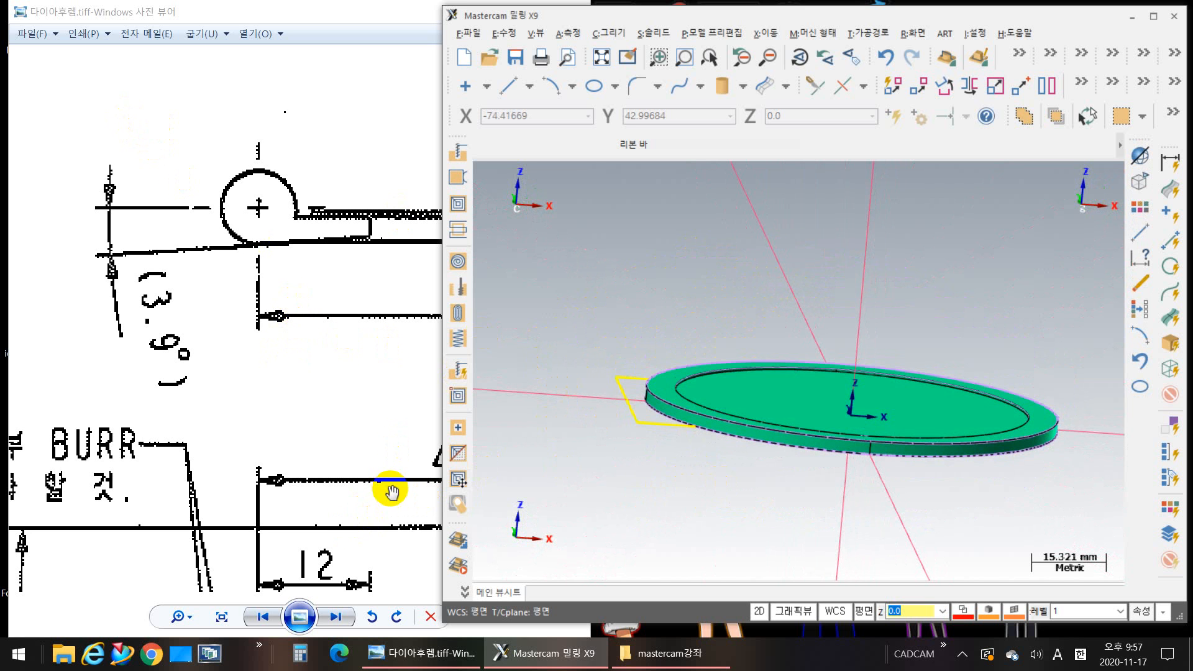
# Step: Switch to the photo viewer and examine the hinge dimensions, plate thickness, Detail B and Section C-C in the reference drawing
pyautogui.moveTo(234, 405); pyautogui.dragTo(332, 348)
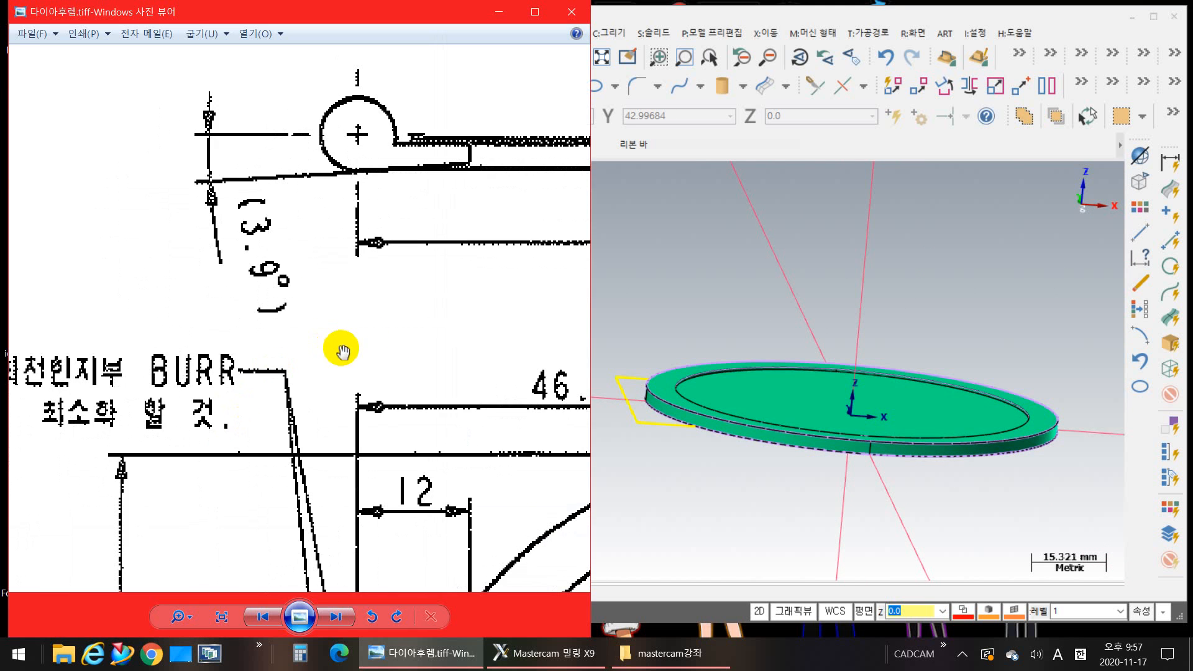
pyautogui.scroll(-5, 373, 307)
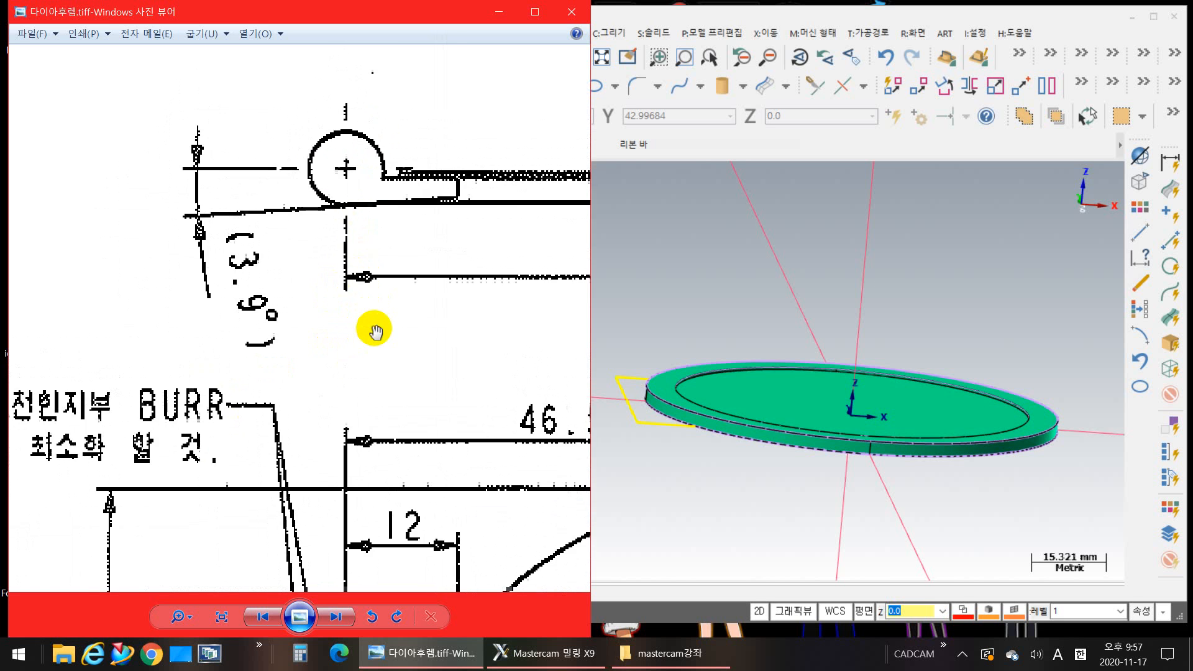
pyautogui.moveTo(400, 404)
pyautogui.mouseDown()
pyautogui.moveTo(342, 261)
pyautogui.moveTo(302, 260)
pyautogui.mouseUp()
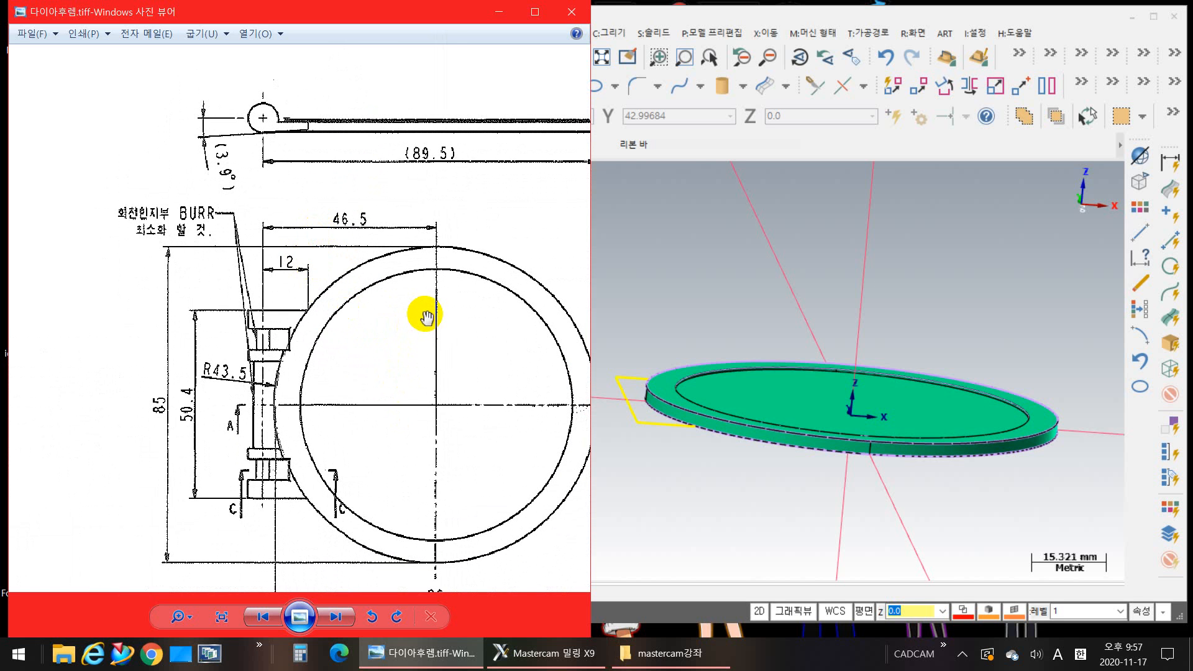
pyautogui.moveTo(426, 316)
pyautogui.mouseDown()
pyautogui.moveTo(224, 375)
pyautogui.moveTo(184, 447)
pyautogui.mouseUp()
pyautogui.moveTo(434, 403)
pyautogui.mouseDown()
pyautogui.moveTo(208, 365)
pyautogui.moveTo(122, 370)
pyautogui.mouseUp()
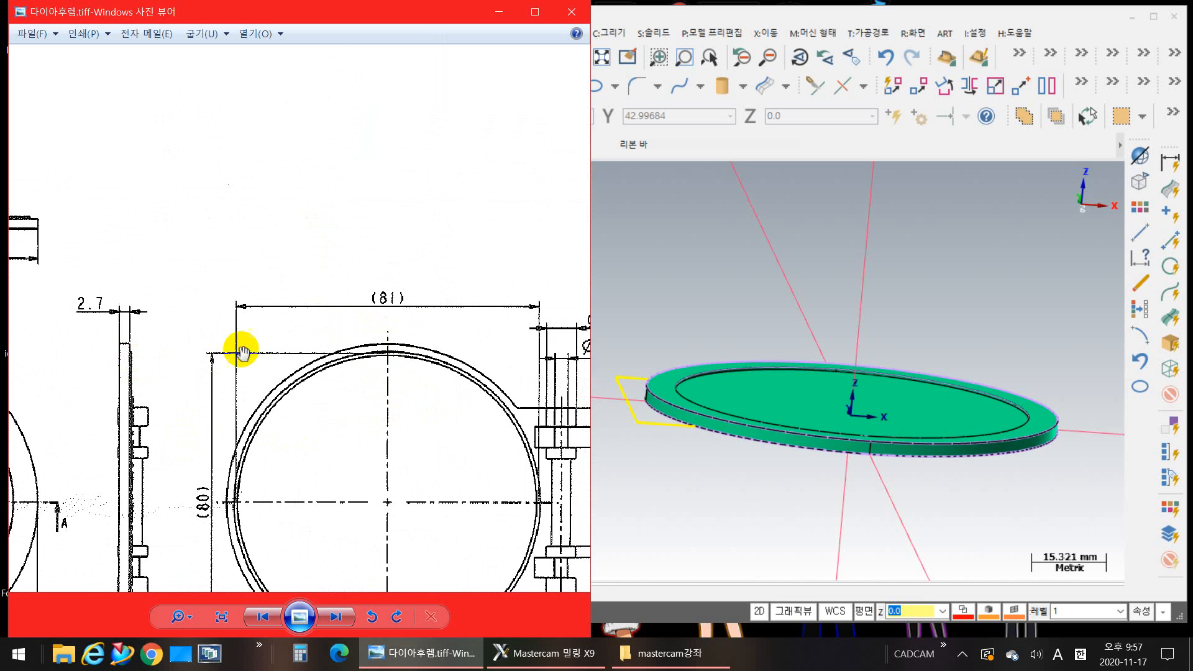
pyautogui.moveTo(428, 336)
pyautogui.mouseDown()
pyautogui.moveTo(300, 313)
pyautogui.moveTo(253, 265)
pyautogui.mouseUp()
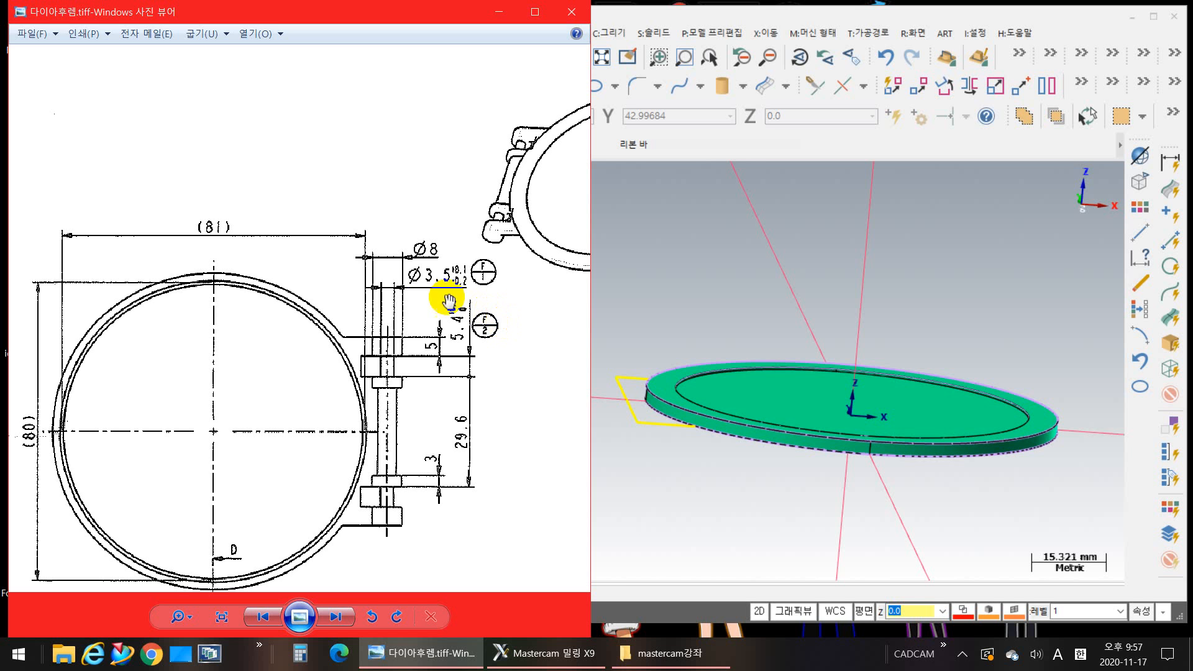
pyautogui.moveTo(314, 333); pyautogui.dragTo(432, 211)
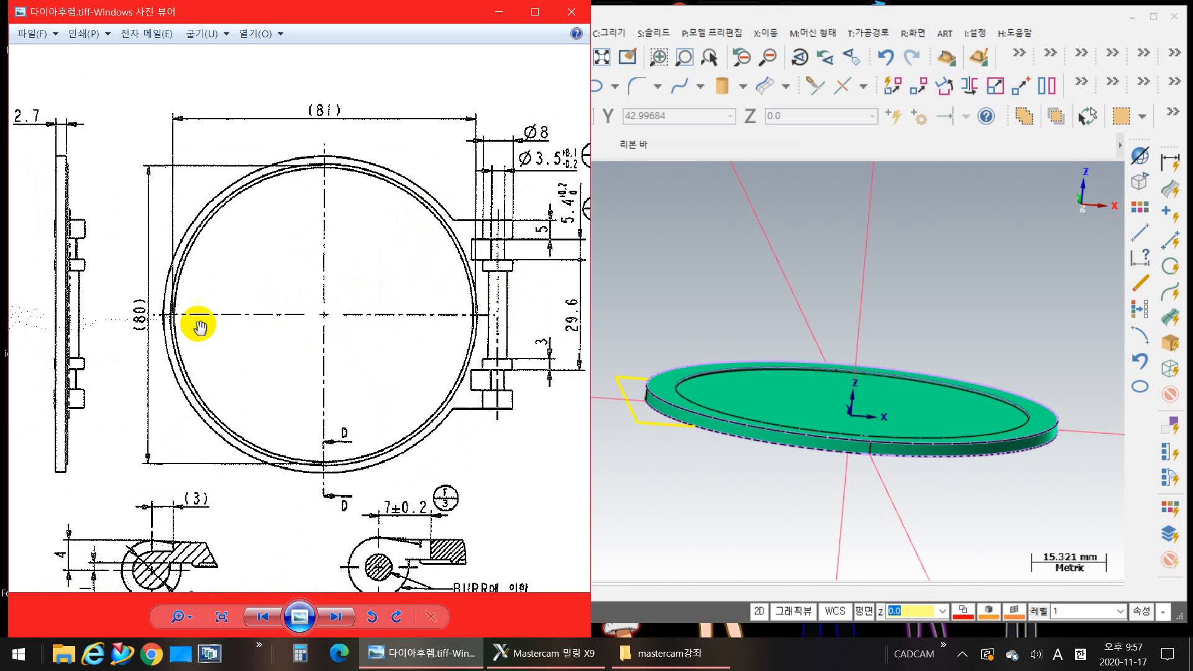
pyautogui.moveTo(200, 325); pyautogui.dragTo(291, 234)
pyautogui.moveTo(416, 418)
pyautogui.mouseDown()
pyautogui.moveTo(419, 360)
pyautogui.moveTo(448, 287)
pyautogui.mouseUp()
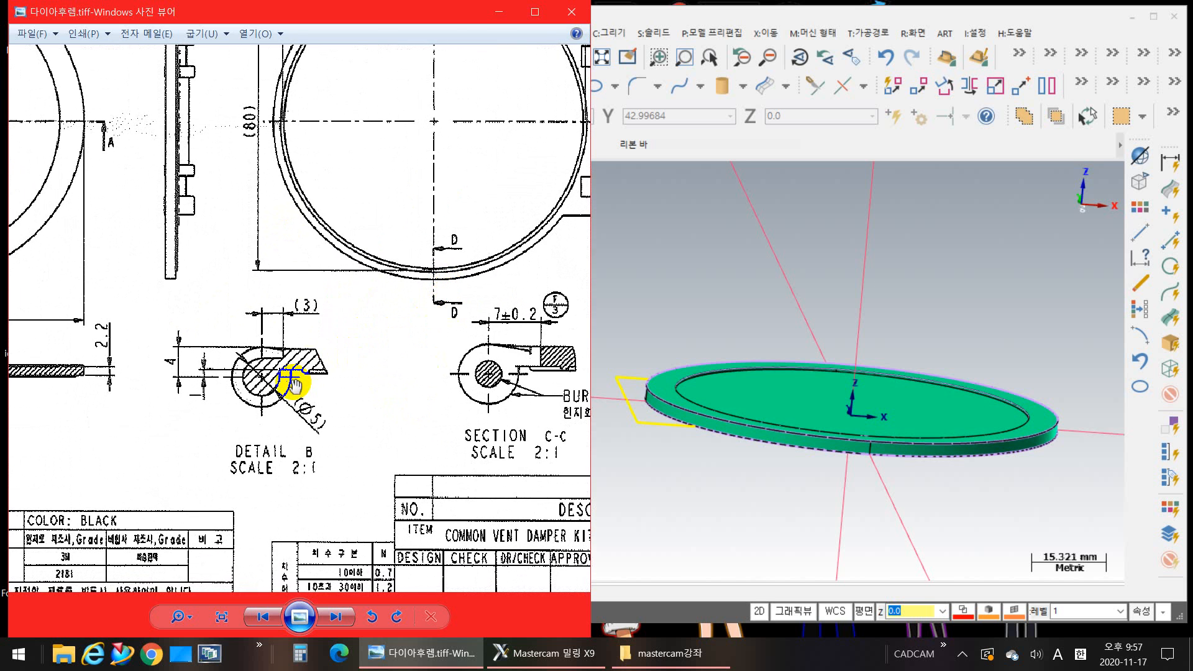
pyautogui.moveTo(306, 396); pyautogui.dragTo(396, 350)
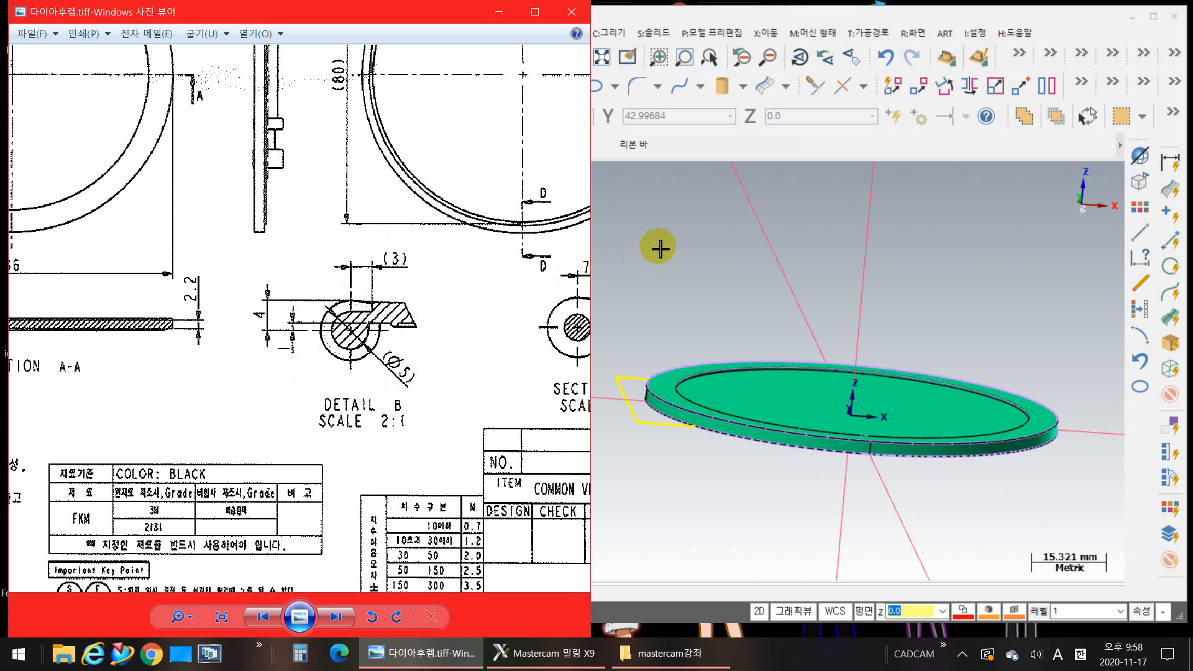
pyautogui.moveTo(426, 188); pyautogui.dragTo(354, 398)
pyautogui.moveTo(314, 266)
pyautogui.mouseDown()
pyautogui.moveTo(338, 234)
pyautogui.moveTo(386, 292)
pyautogui.mouseUp()
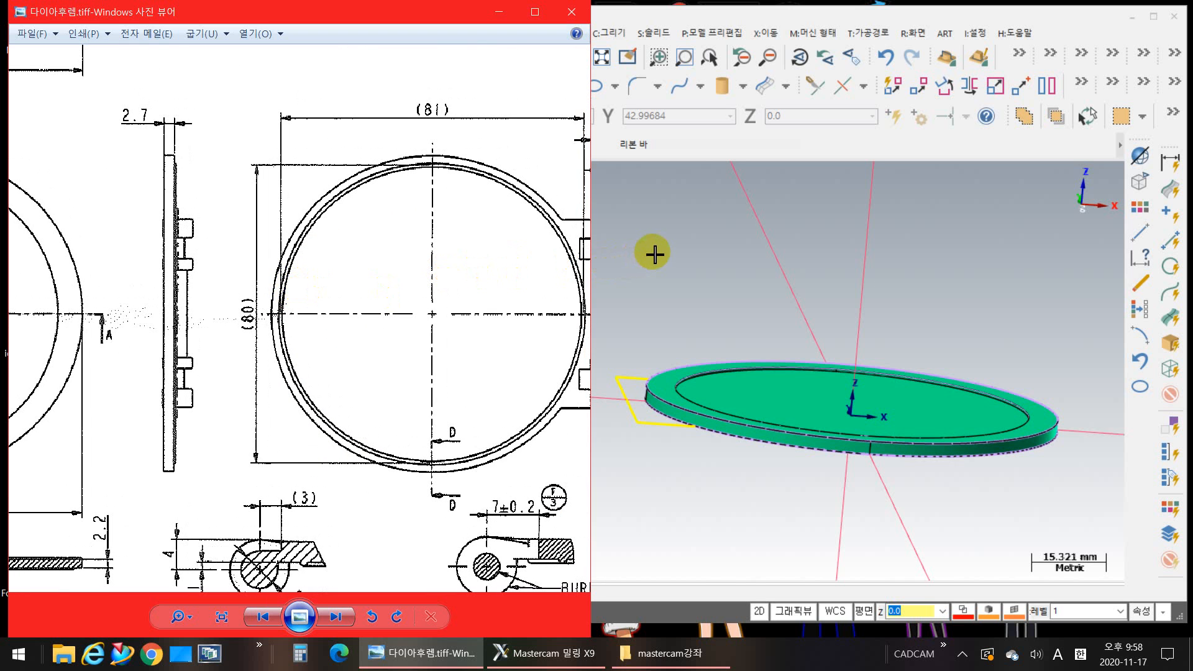
# Step: Switch to Mastercam and extrude the rectangle at the ring's hinge end 3 mm upward as a new body
pyautogui.click(949, 17)
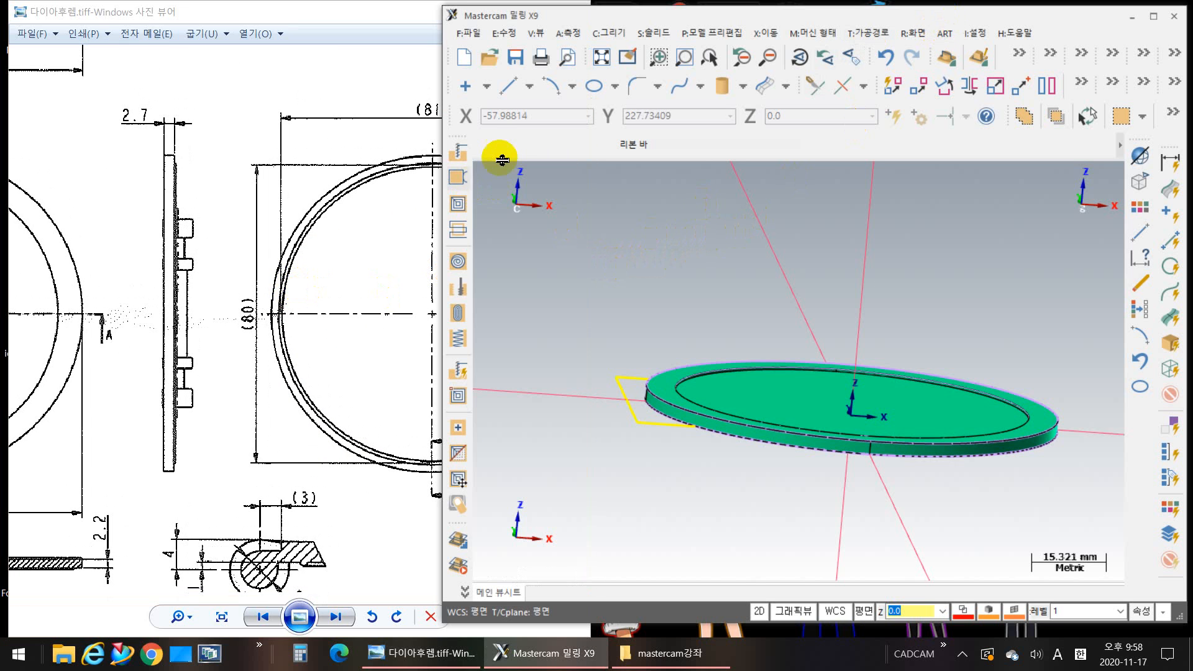
pyautogui.click(662, 39)
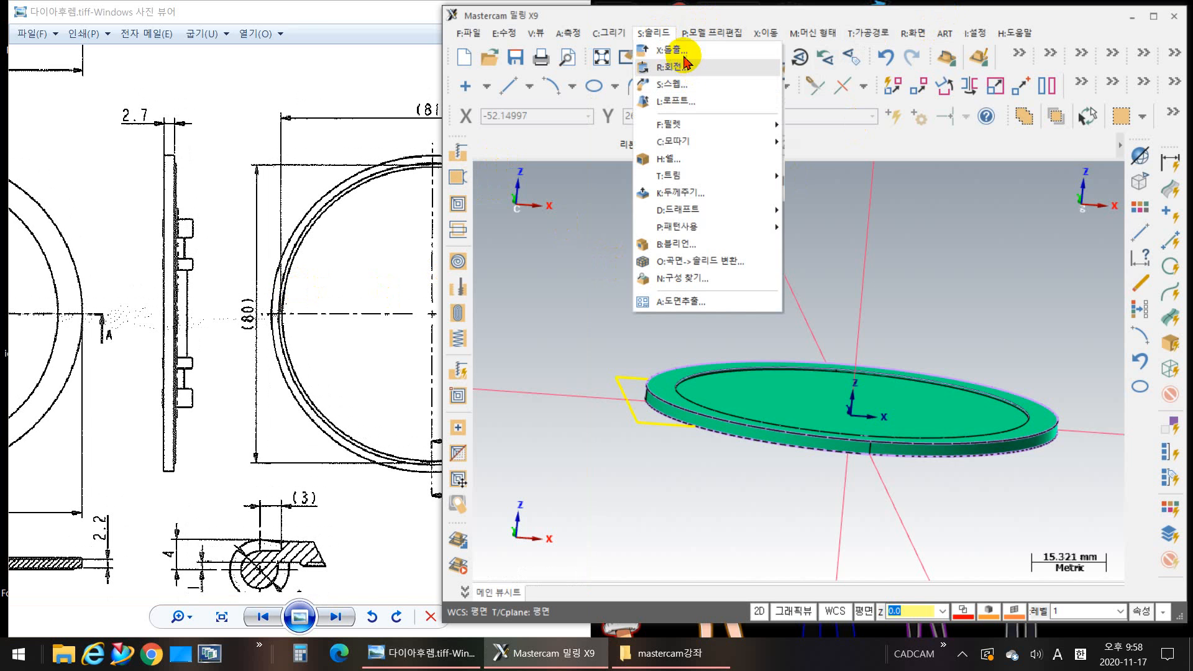
pyautogui.click(680, 56)
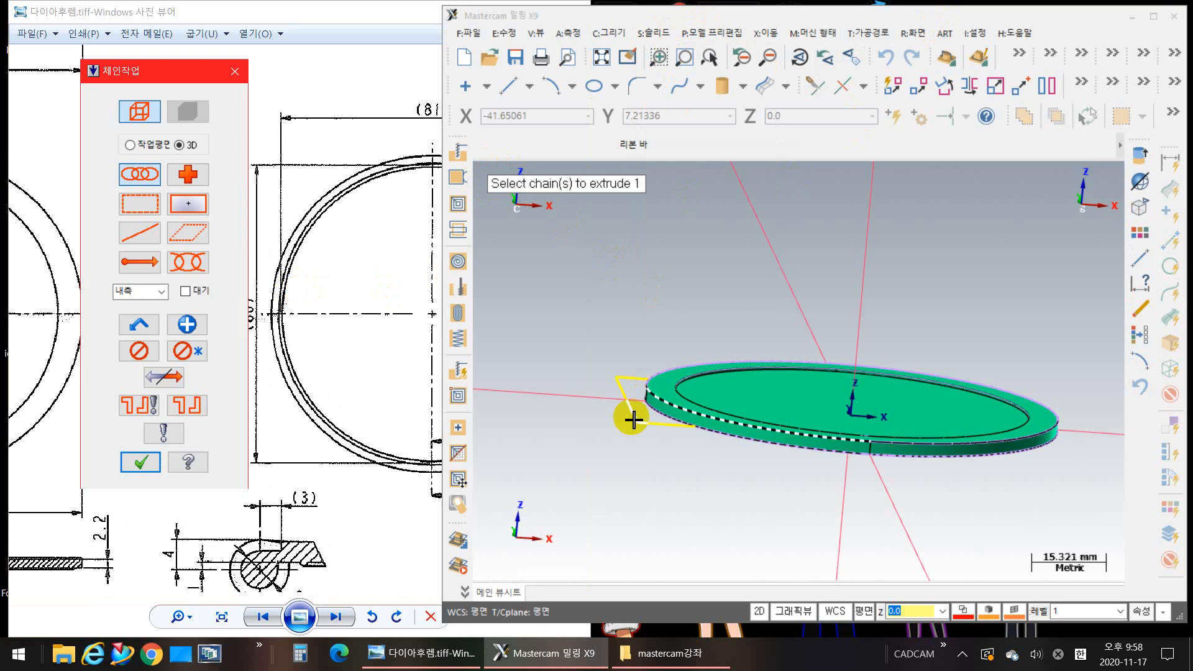
pyautogui.click(633, 417)
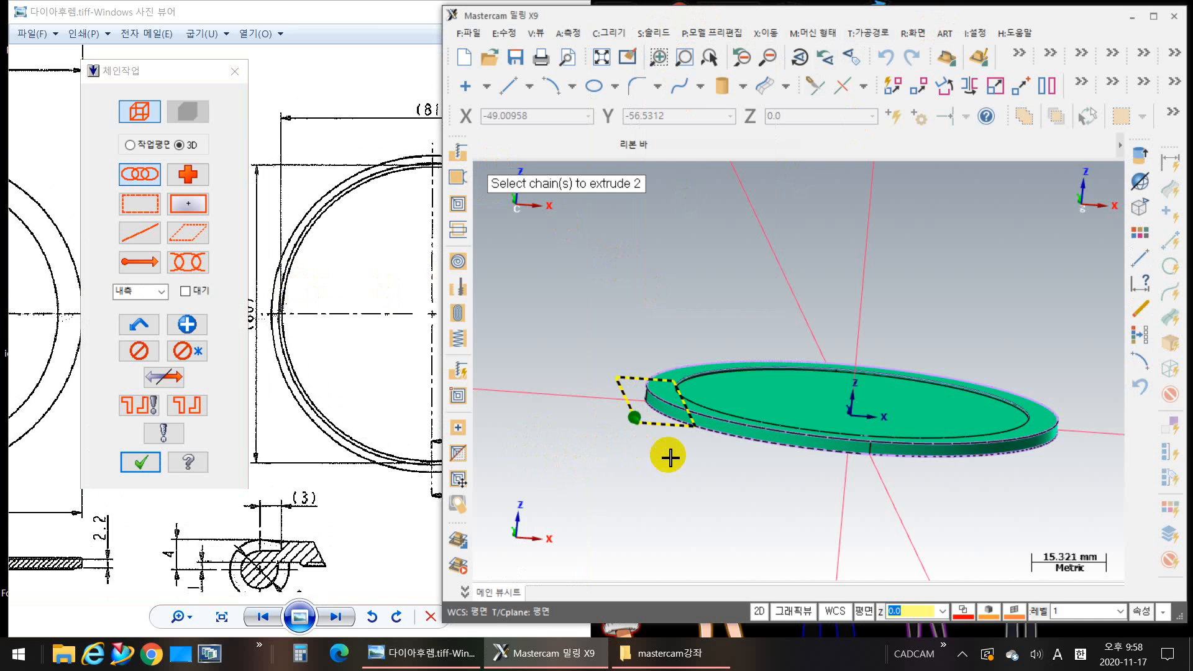
pyautogui.moveTo(669, 458); pyautogui.dragTo(677, 482, button='middle')
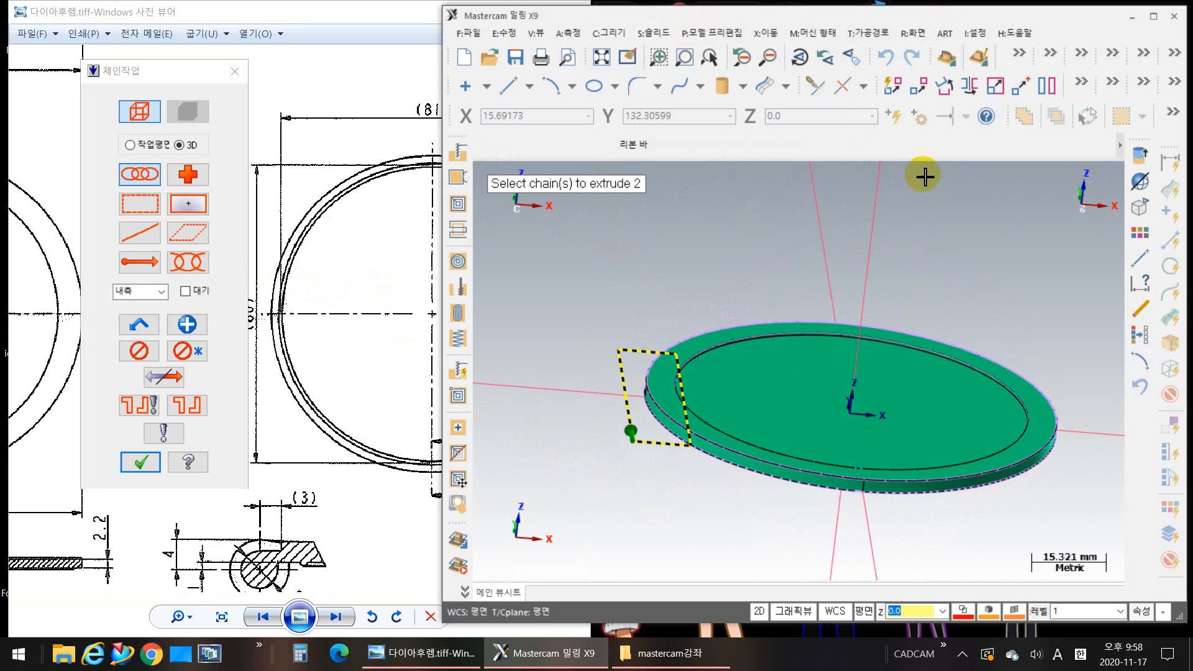
pyautogui.click(147, 469)
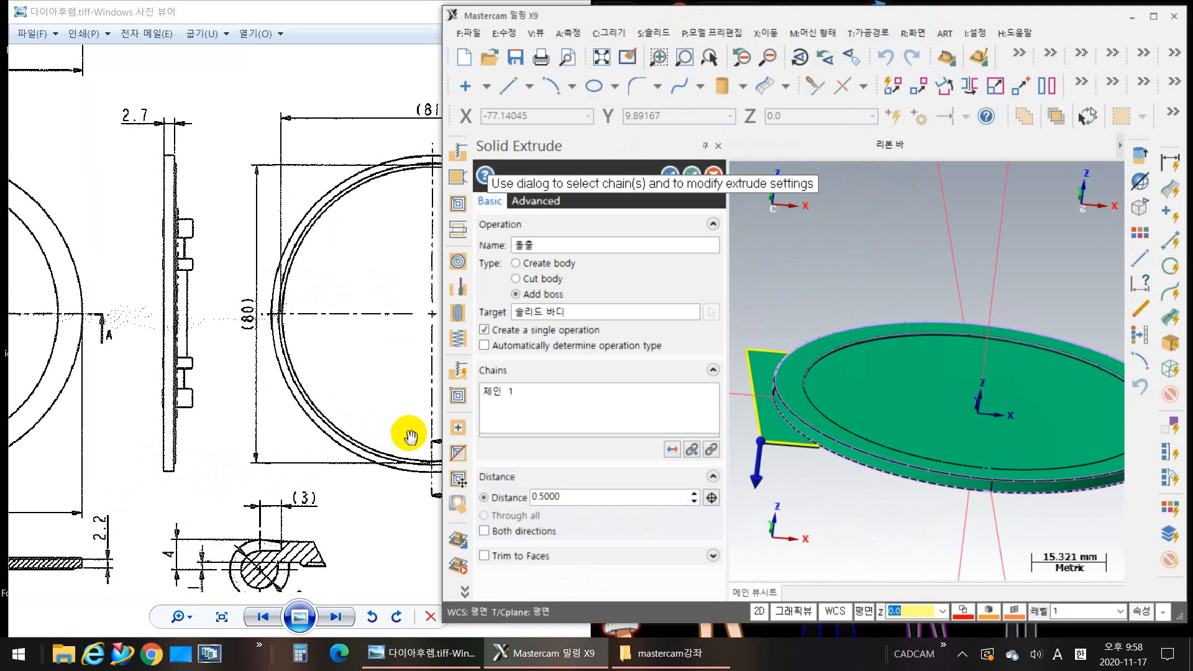
pyautogui.click(546, 264)
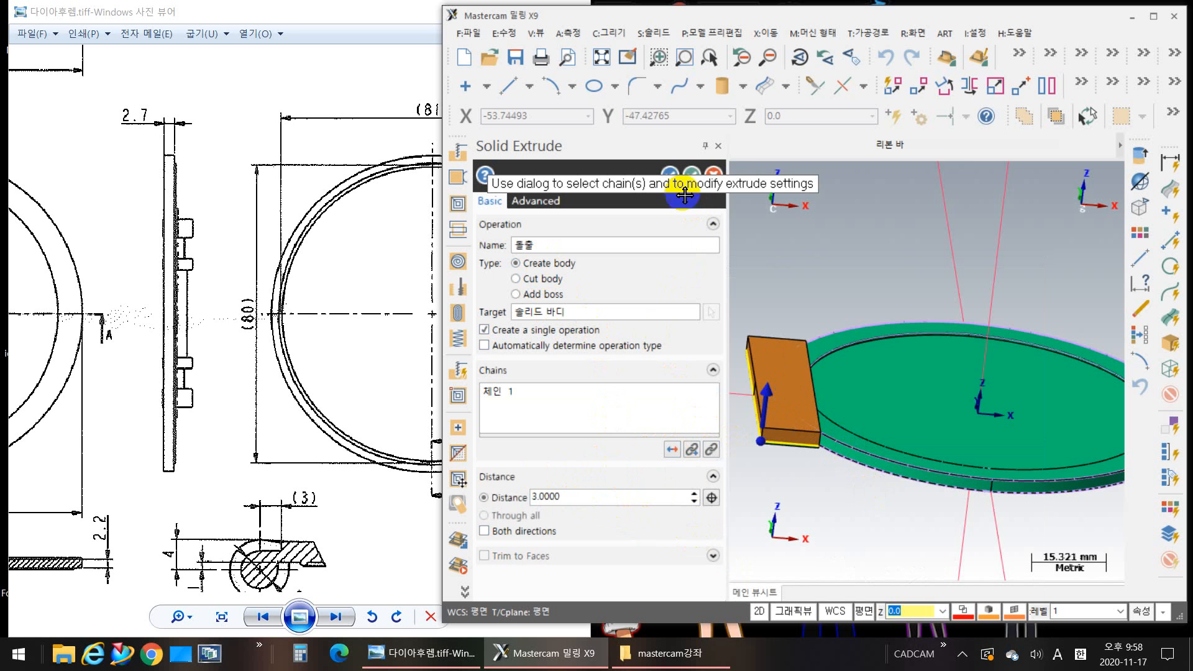
pyautogui.click(694, 177)
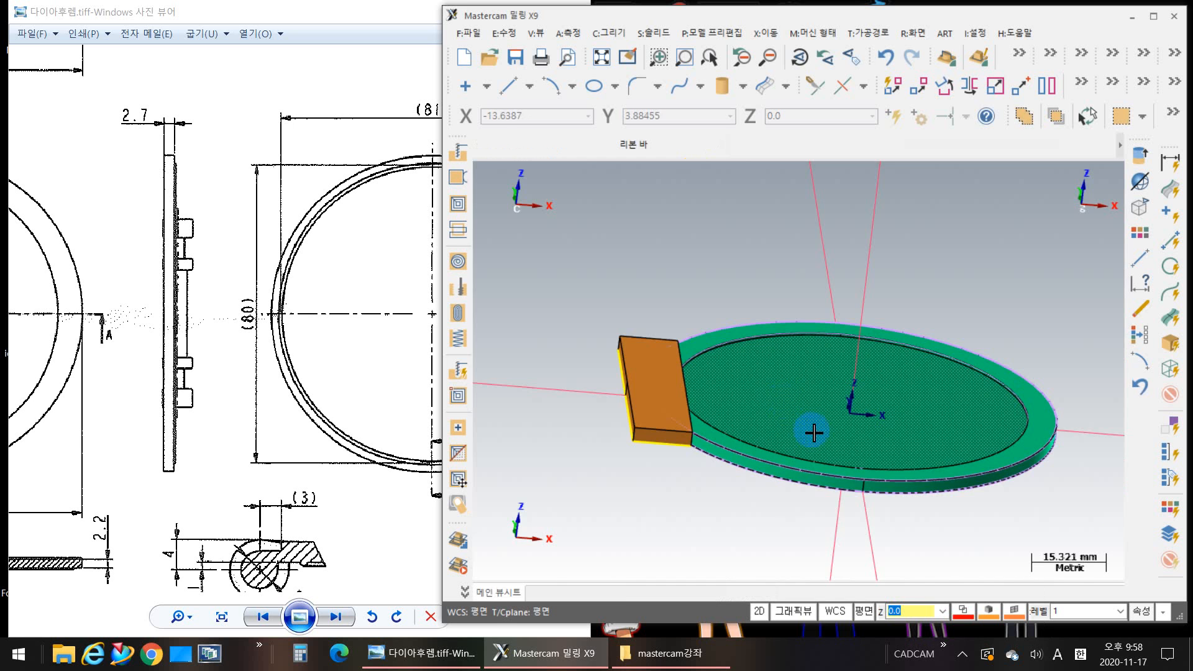
# Step: Examine the hinge side view and its angle dimension in the photo viewer's reference drawing, returning to Mastercam to compare it with the block
pyautogui.moveTo(672, 522); pyautogui.dragTo(676, 519, button='middle')
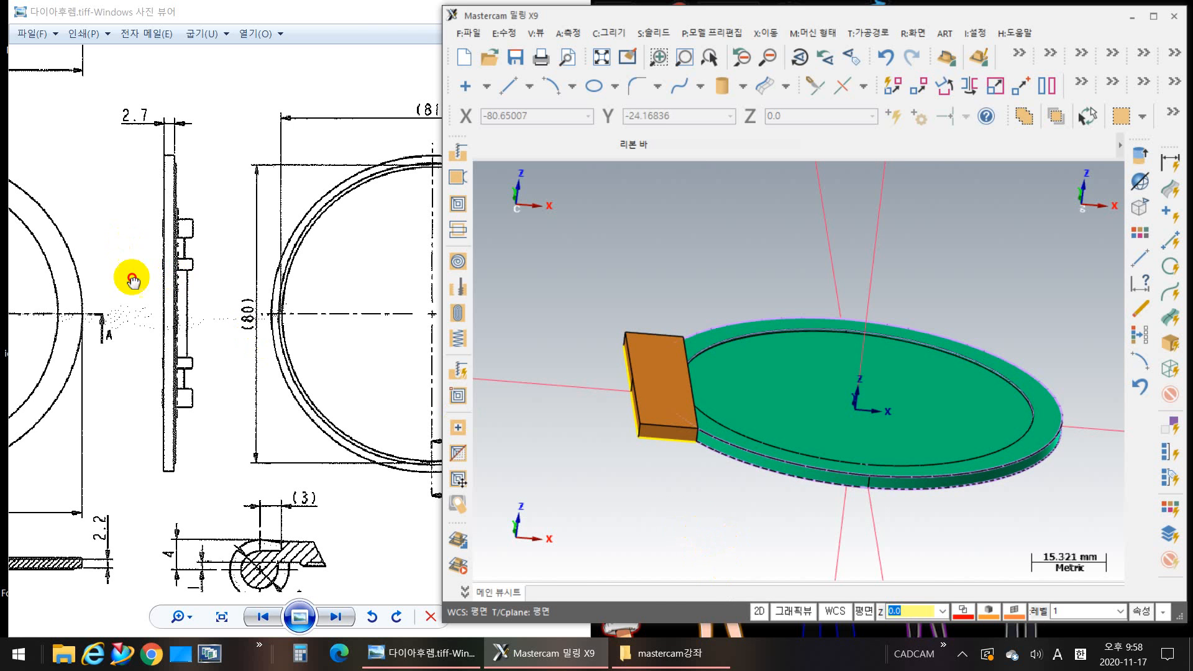
pyautogui.moveTo(137, 219)
pyautogui.mouseDown()
pyautogui.moveTo(388, 406)
pyautogui.moveTo(406, 377)
pyautogui.mouseUp()
pyautogui.click(640, 405)
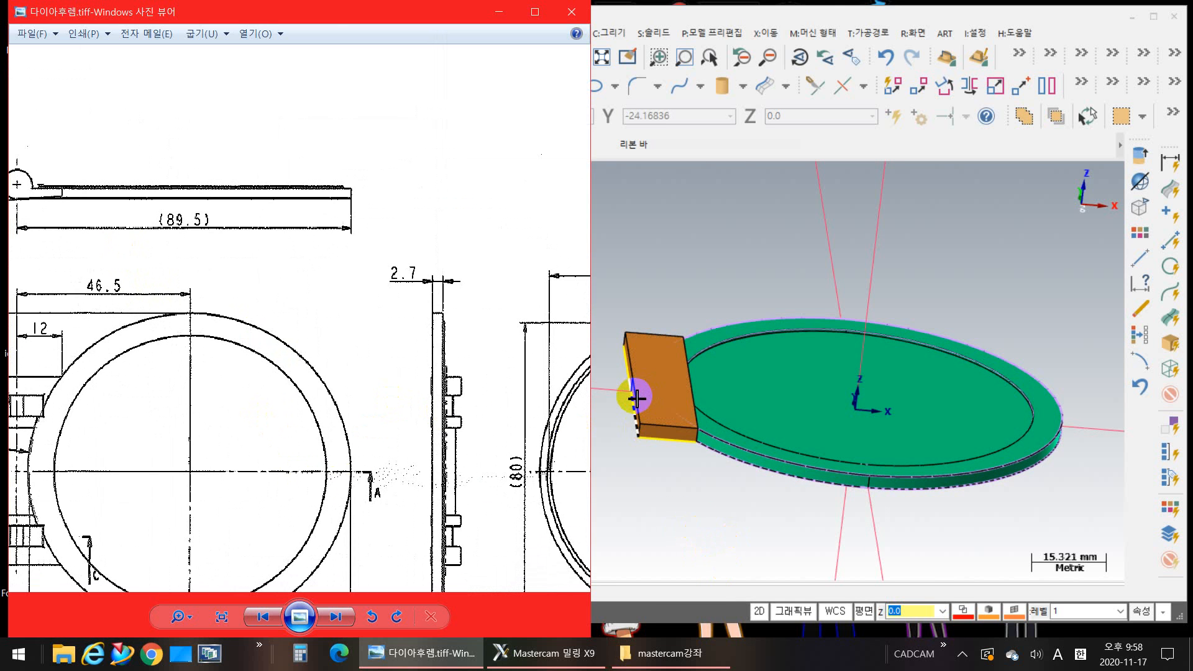
pyautogui.moveTo(708, 539)
pyautogui.mouseDown(button='middle')
pyautogui.moveTo(735, 525)
pyautogui.moveTo(712, 545)
pyautogui.mouseUp(button='middle')
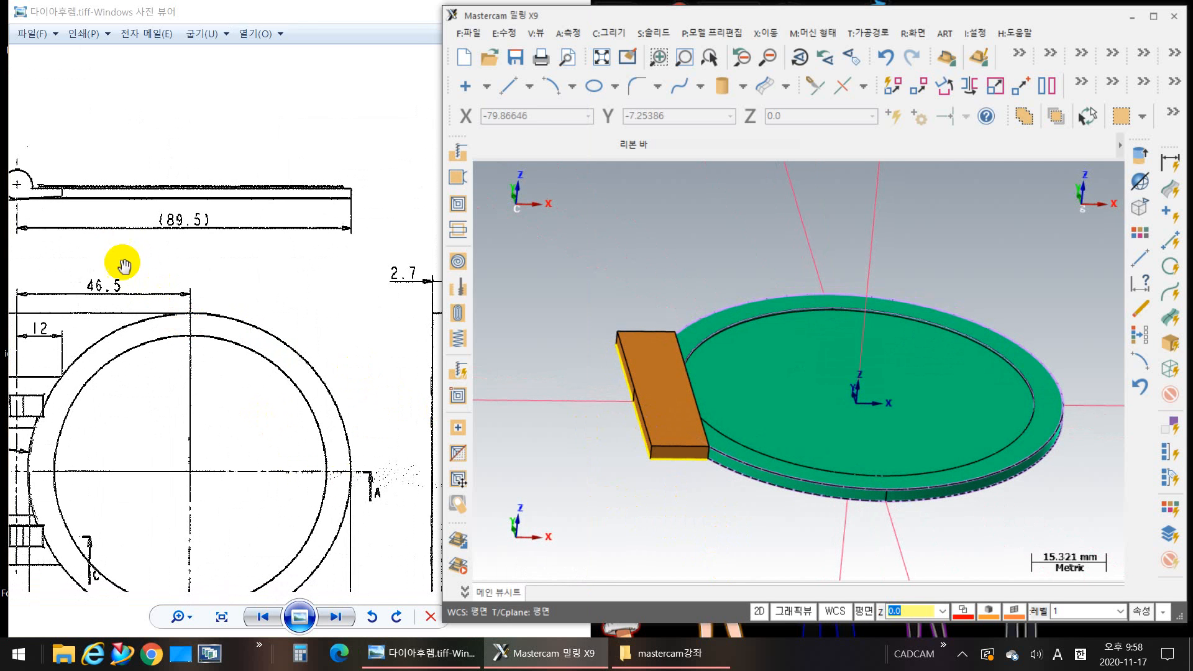
pyautogui.moveTo(120, 258); pyautogui.dragTo(352, 311)
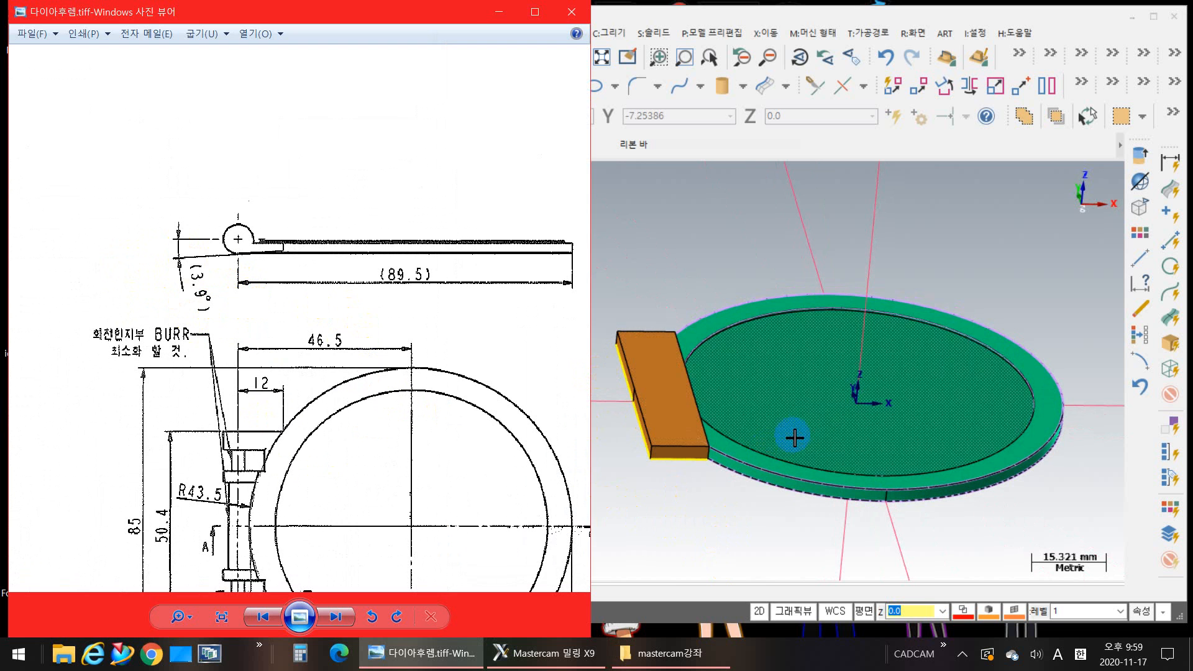
pyautogui.click(700, 504)
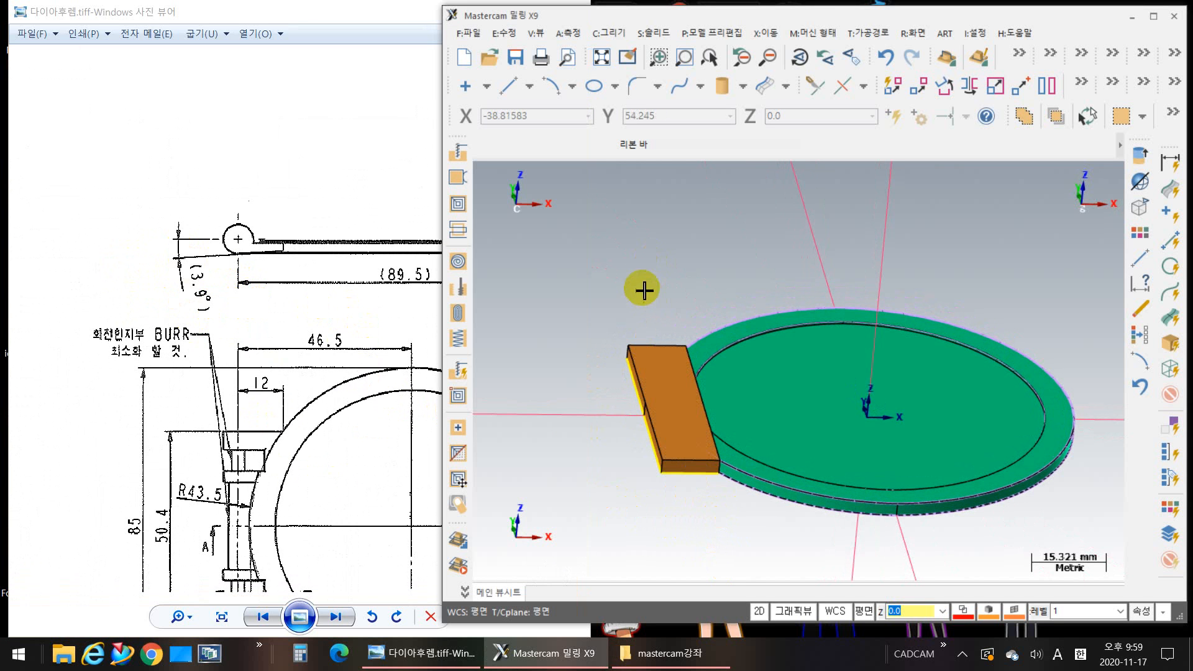
# Step: Try to apply an edge draft to the top face of the orange hinge block, using its outer long edge as reference
pyautogui.click(652, 32)
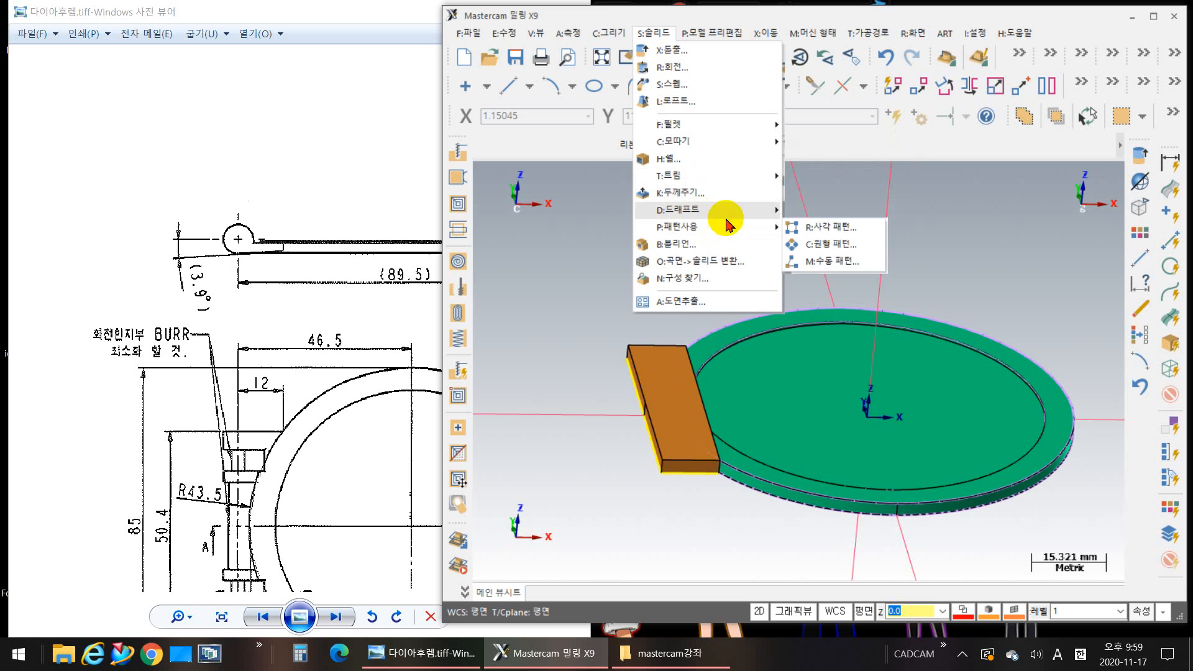
pyautogui.moveTo(720, 144)
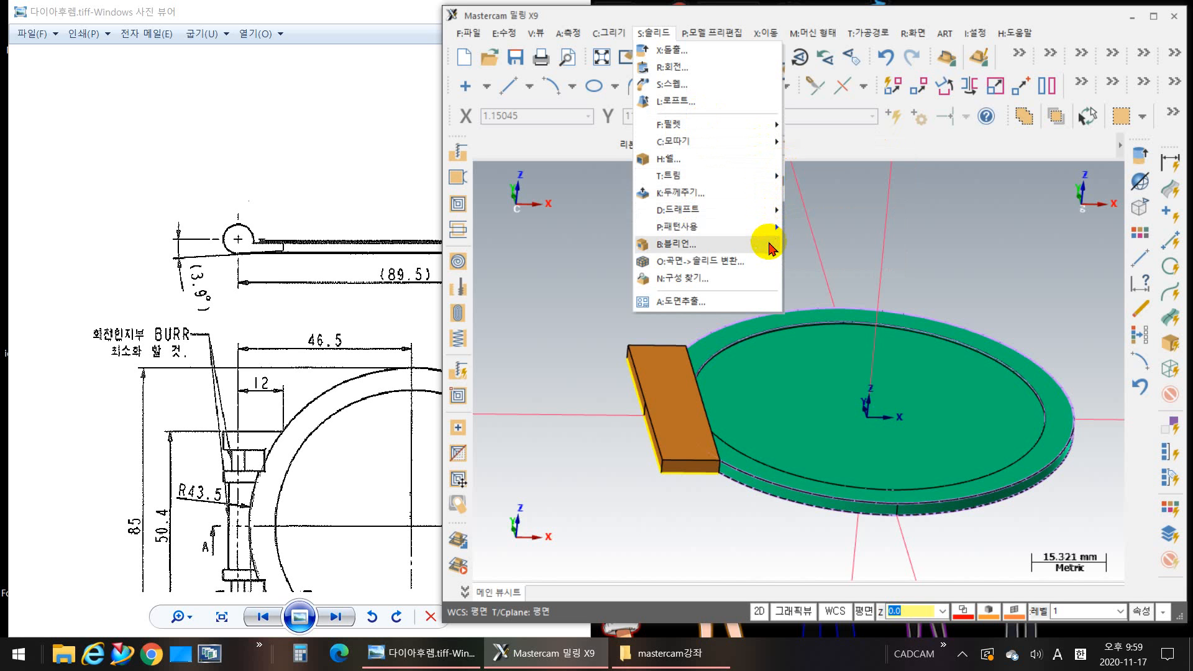
pyautogui.moveTo(748, 219)
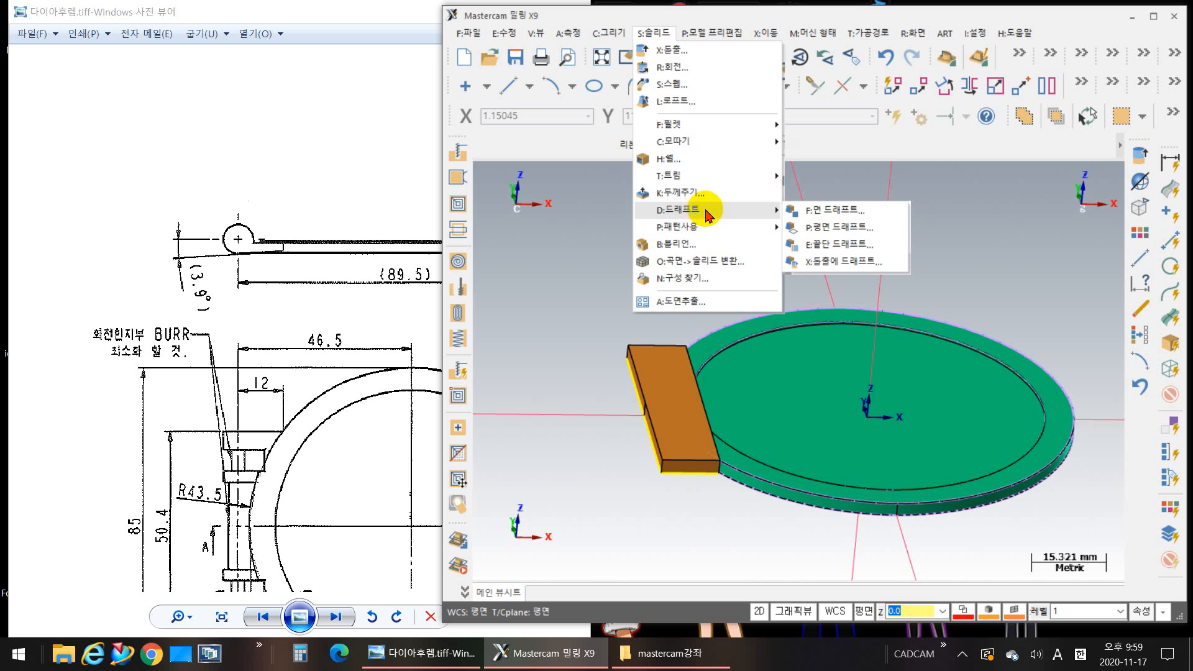
pyautogui.click(848, 248)
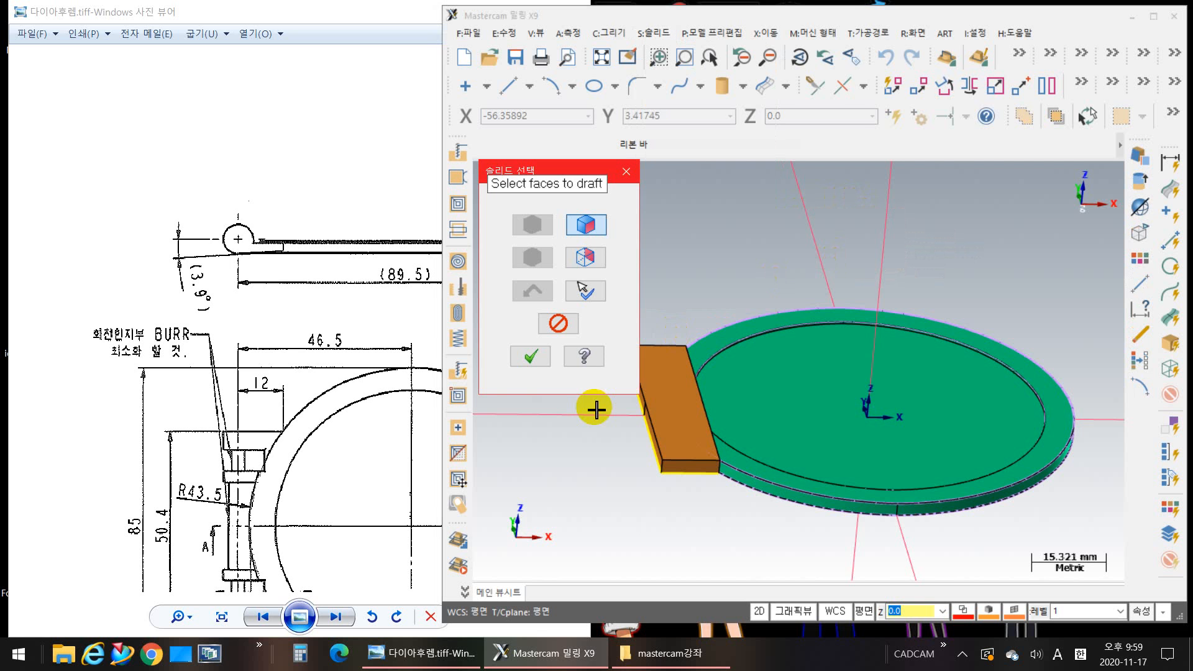
pyautogui.moveTo(769, 273); pyautogui.dragTo(826, 272, button='middle')
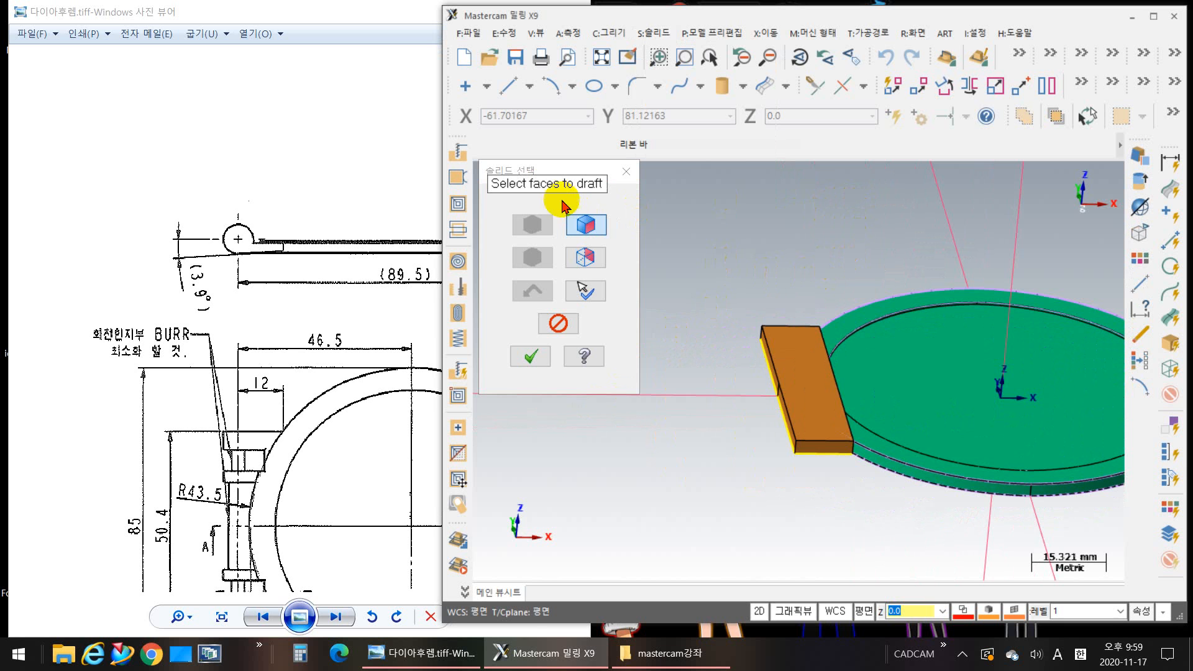
pyautogui.click(787, 356)
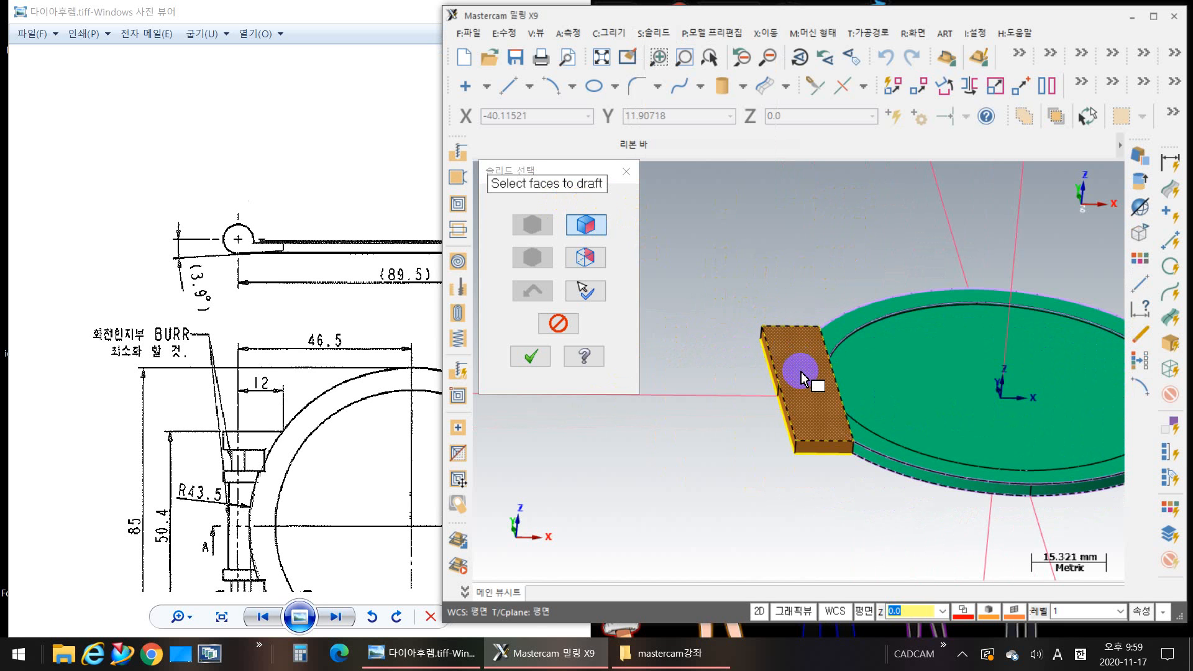
pyautogui.press('Return')
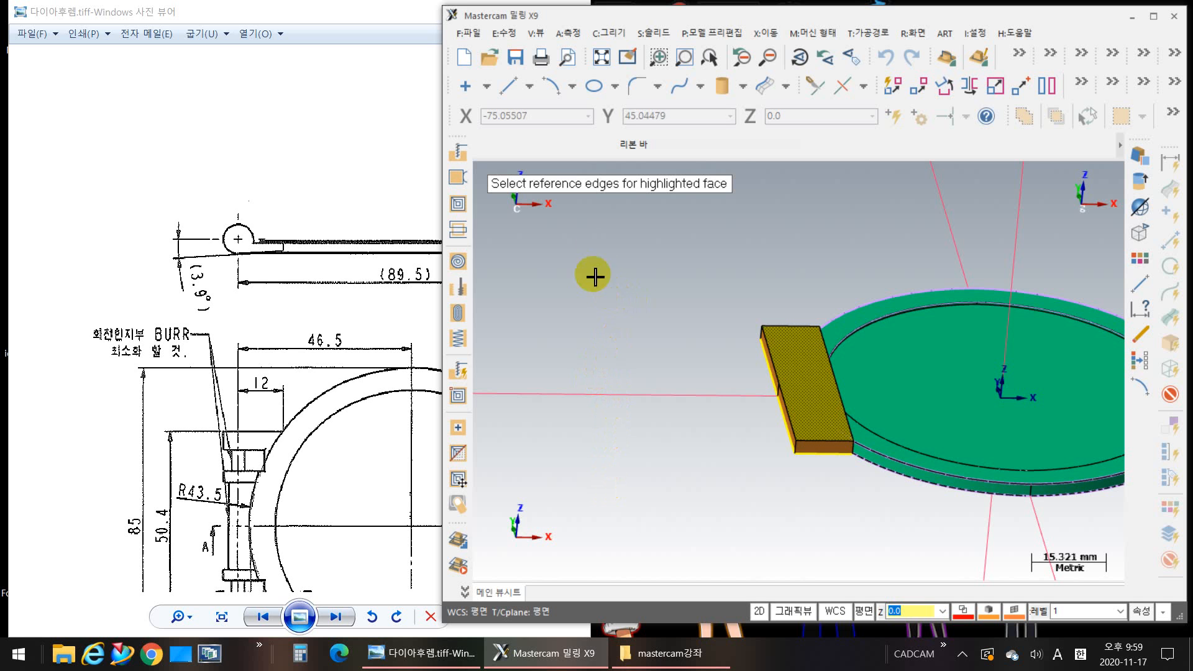
pyautogui.click(771, 359)
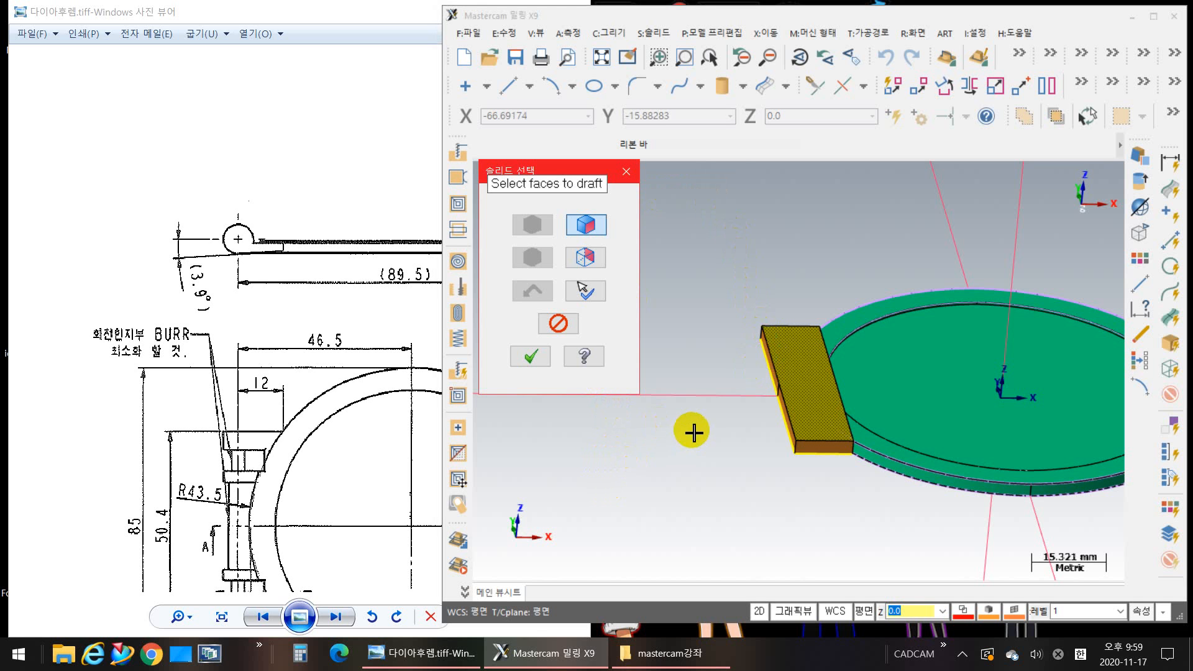
pyautogui.scroll(2, 805, 376)
pyautogui.scroll(1, 763, 362)
pyautogui.click(744, 339)
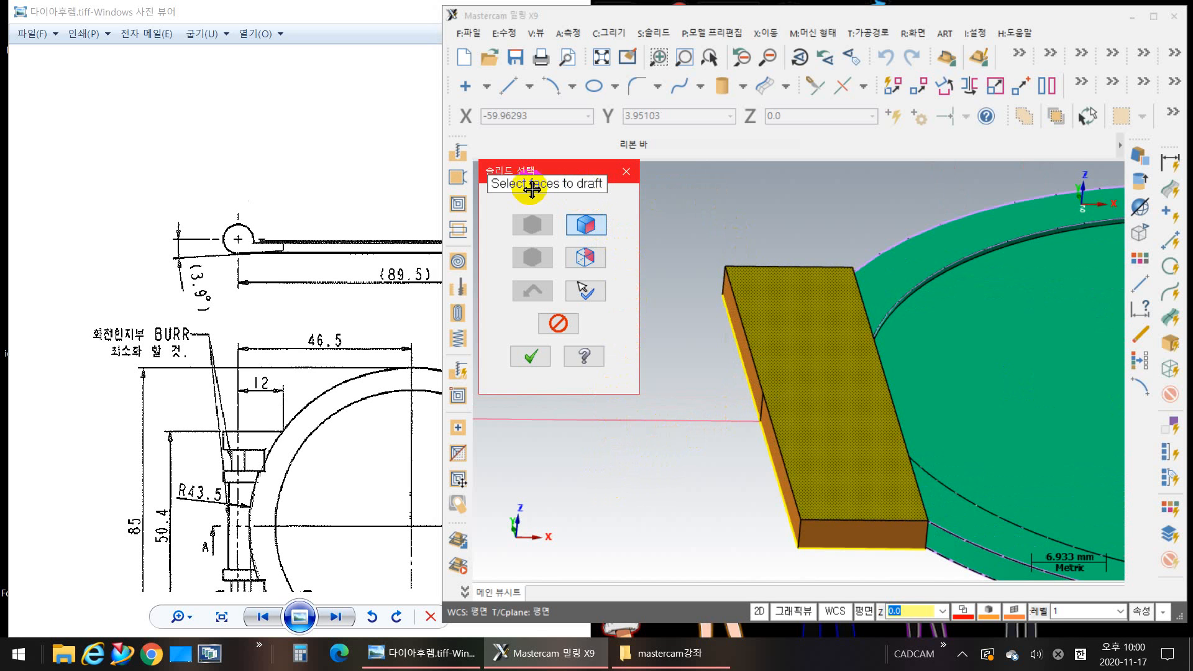
pyautogui.click(818, 504)
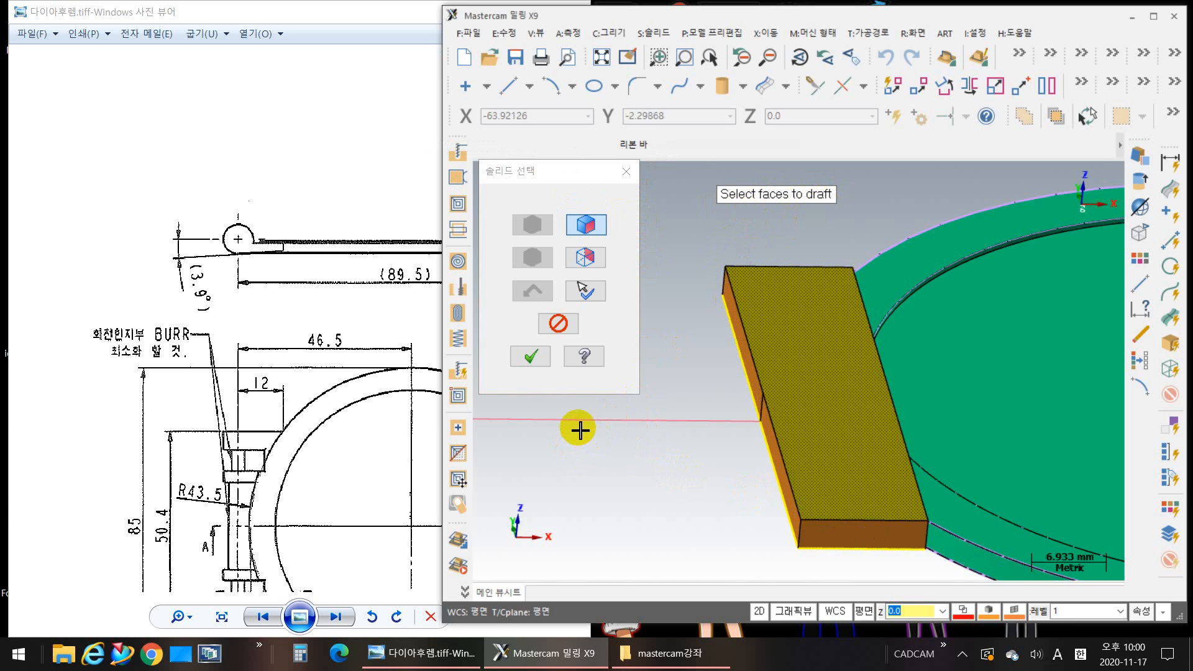
pyautogui.click(626, 173)
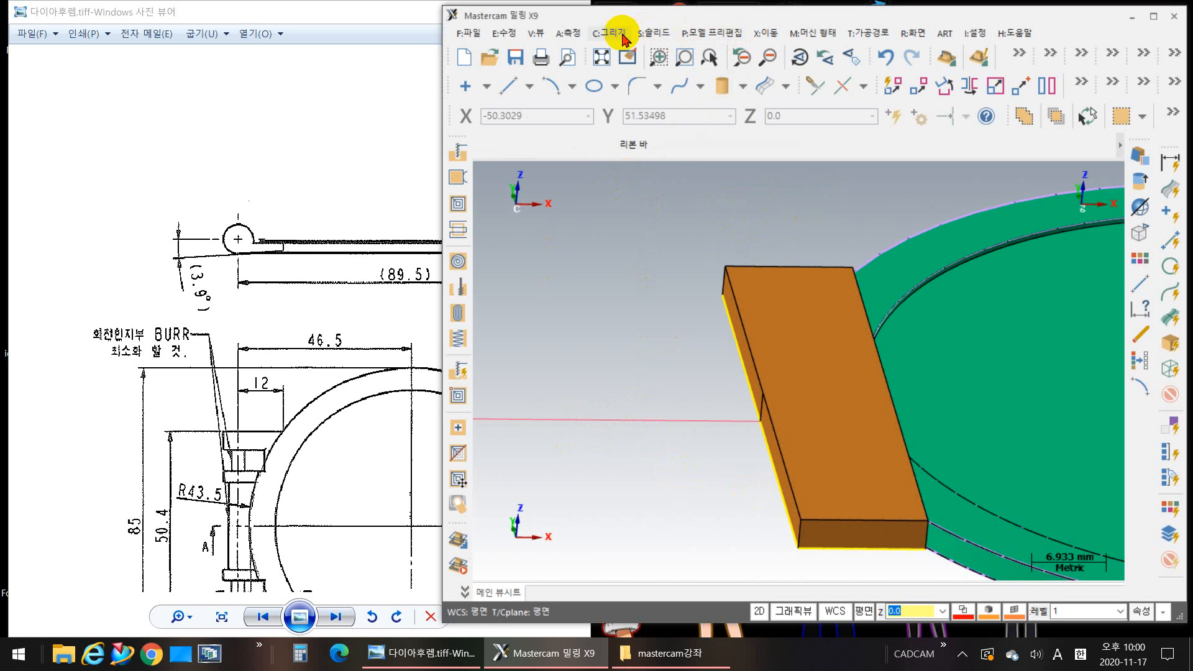
# Step: Retry the edge draft on the hinge block's top face with the outer long top edge as the reference edge
pyautogui.click(653, 34)
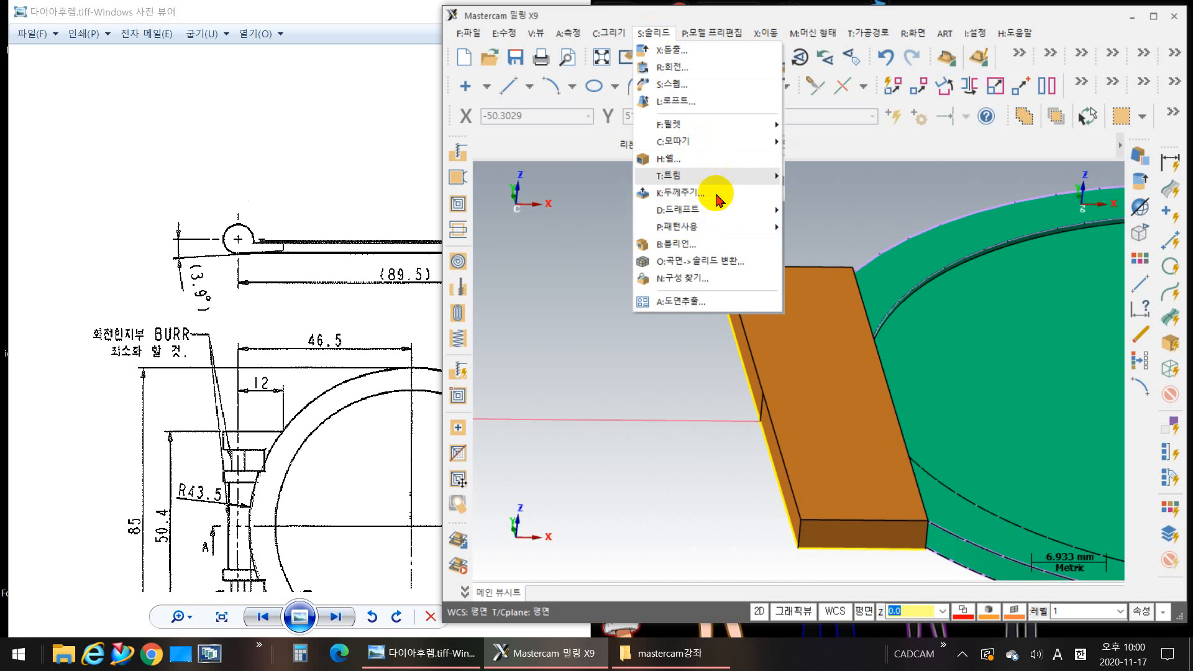
pyautogui.moveTo(704, 218)
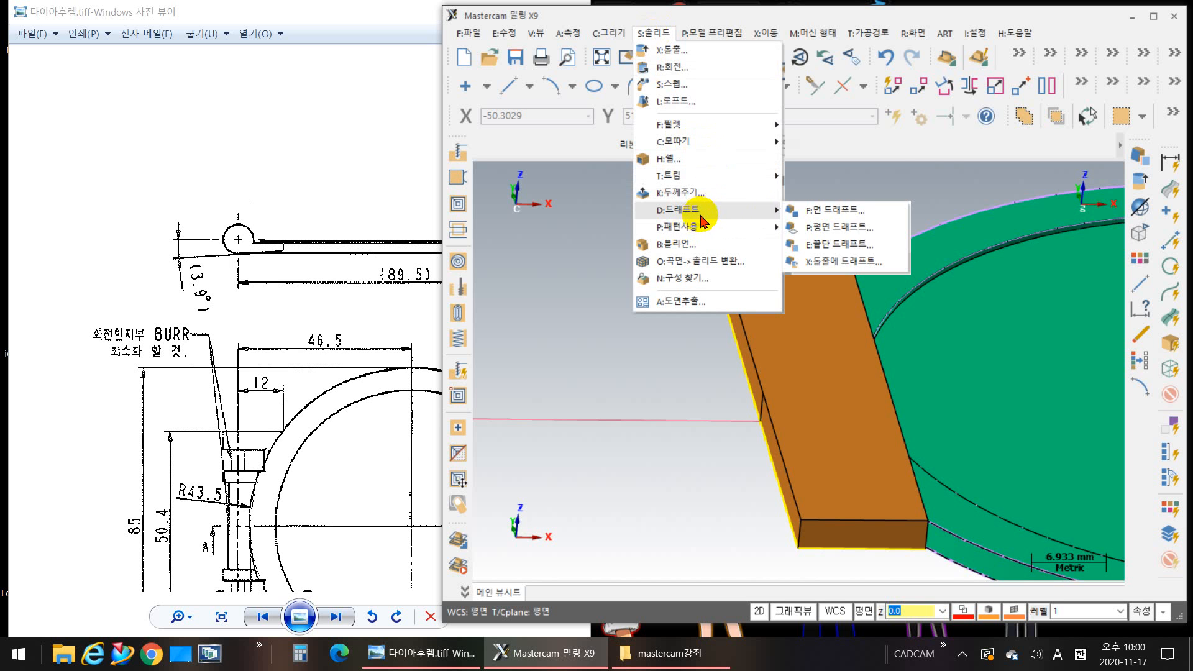
pyautogui.click(845, 227)
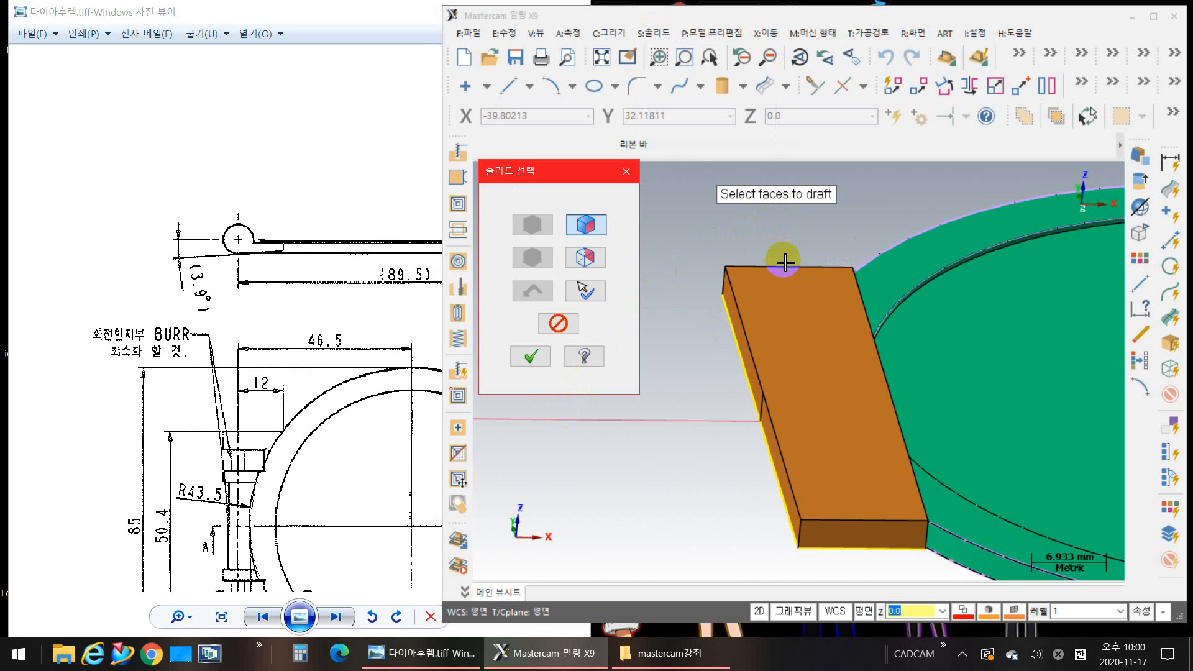
pyautogui.click(813, 297)
pyautogui.press('Return')
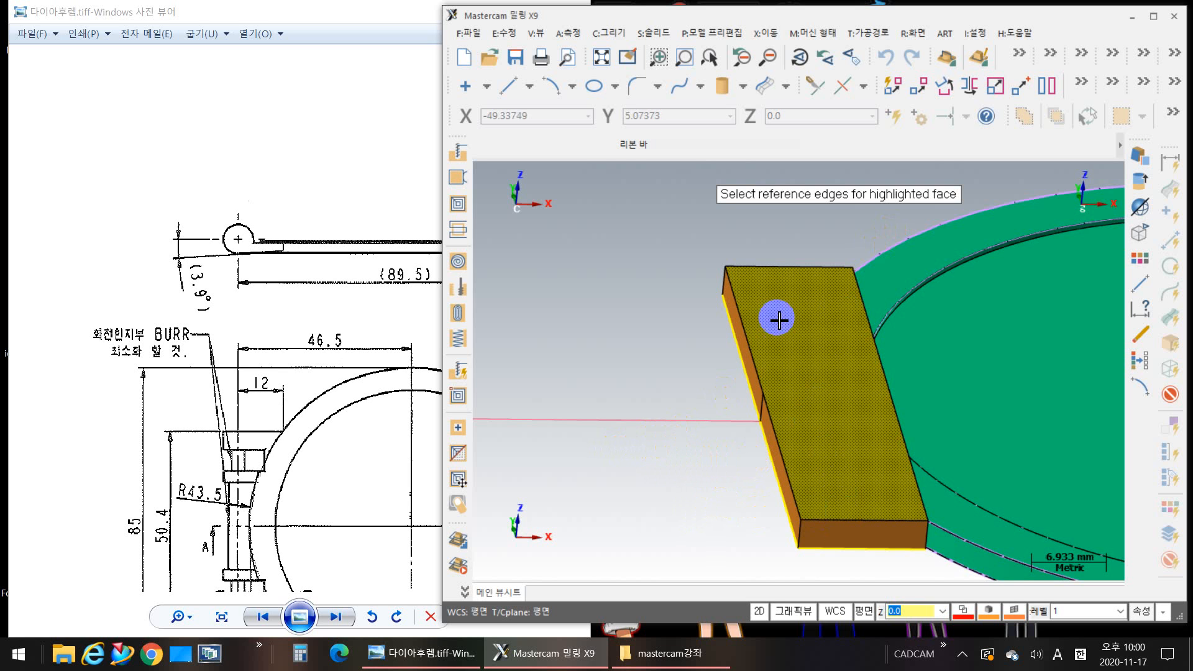
pyautogui.click(746, 328)
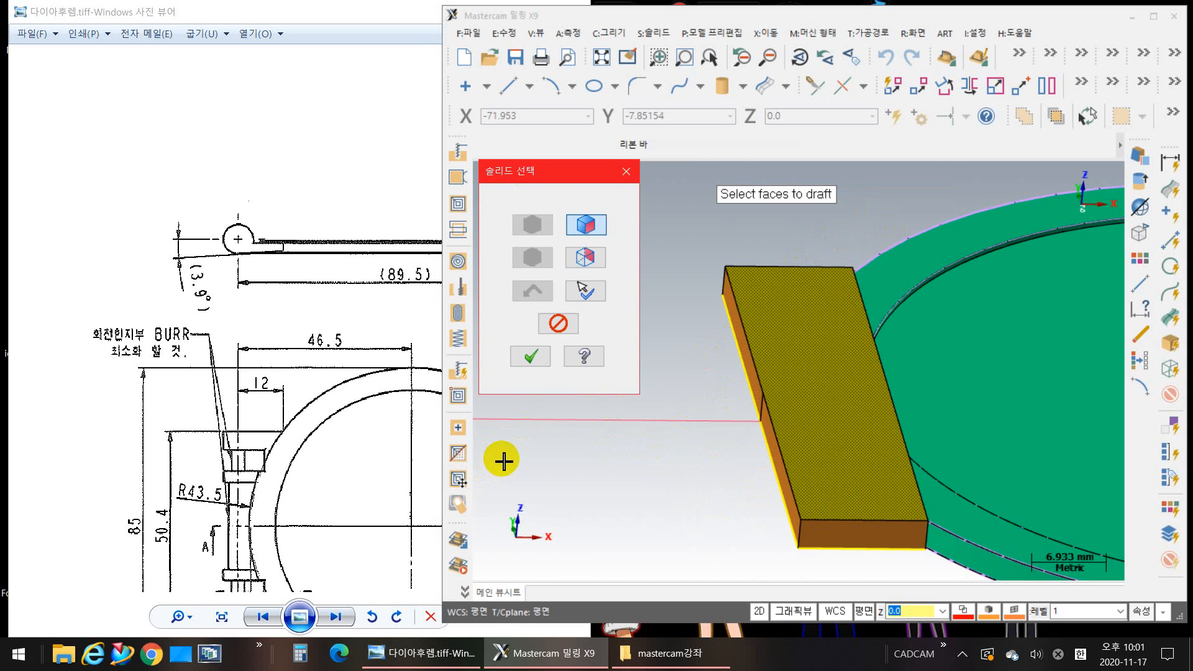
pyautogui.press('Return')
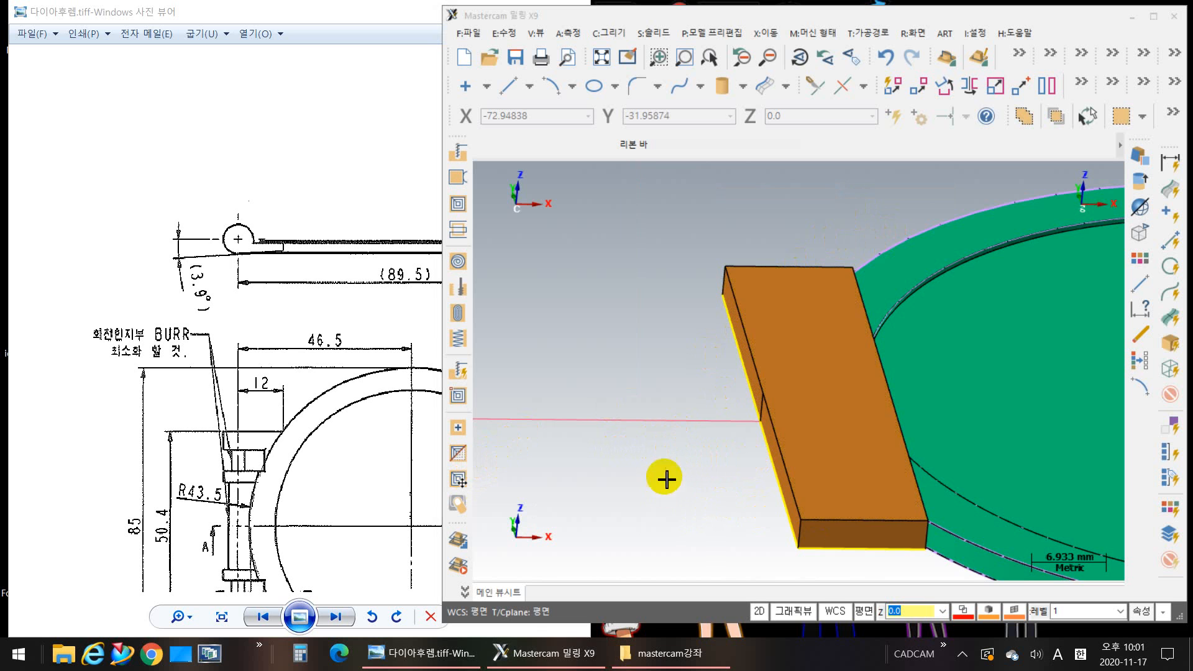
pyautogui.scroll(1, 799, 230)
pyautogui.moveTo(798, 230); pyautogui.dragTo(730, 203, button='middle')
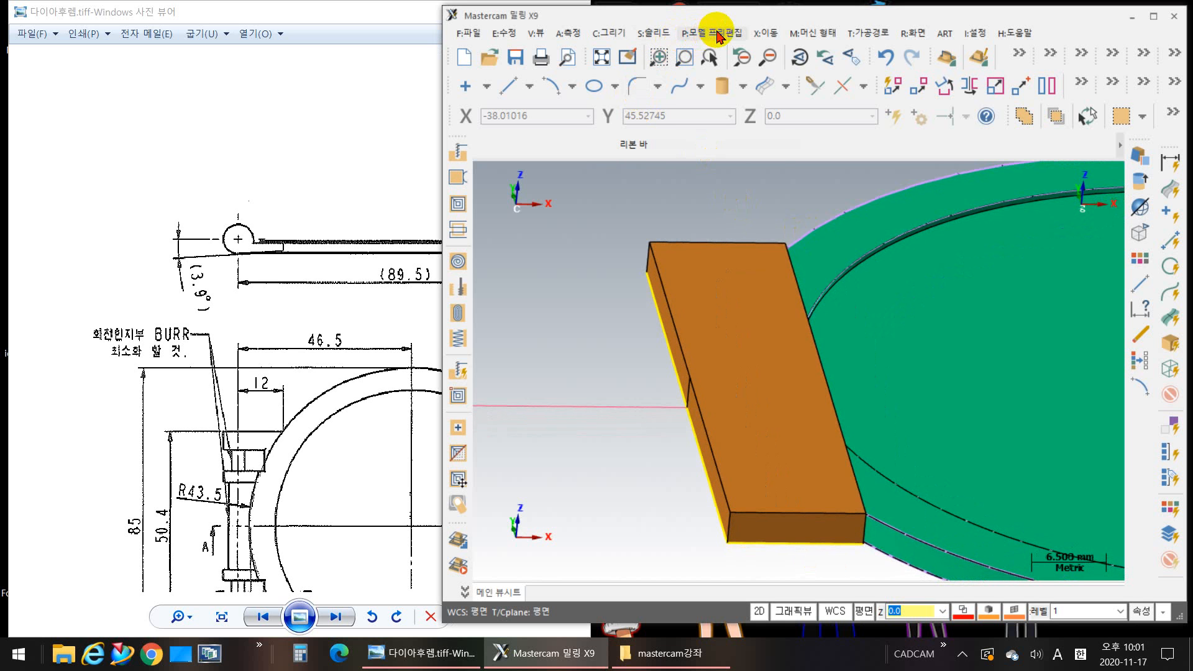
pyautogui.click(646, 33)
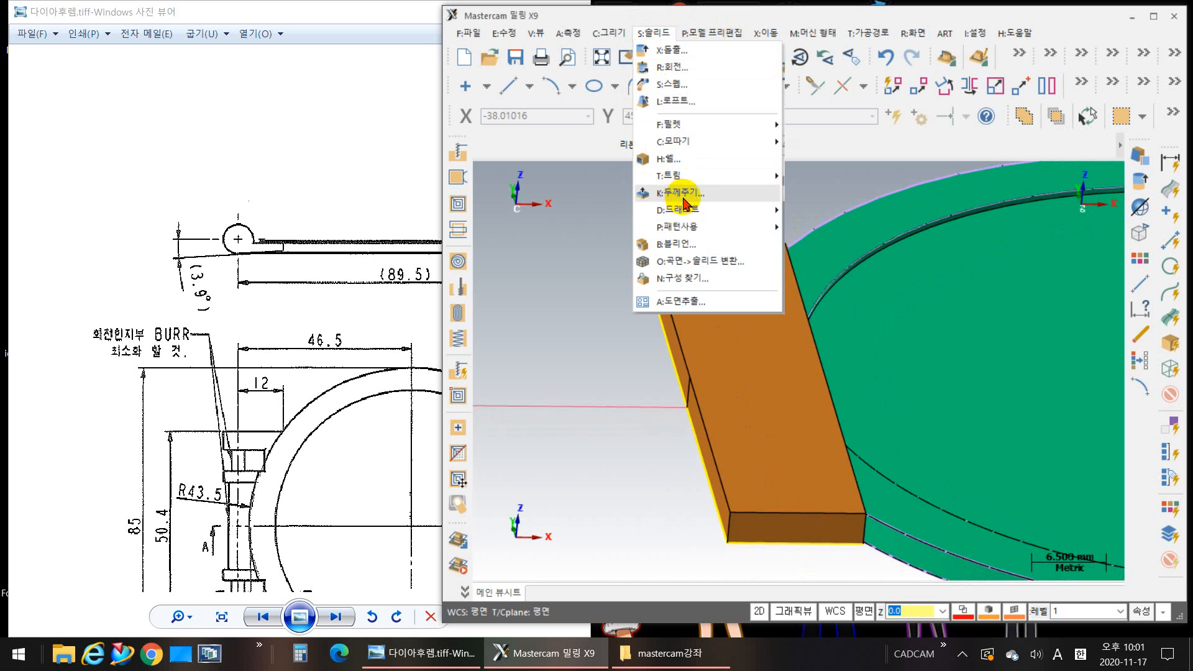
pyautogui.moveTo(708, 212)
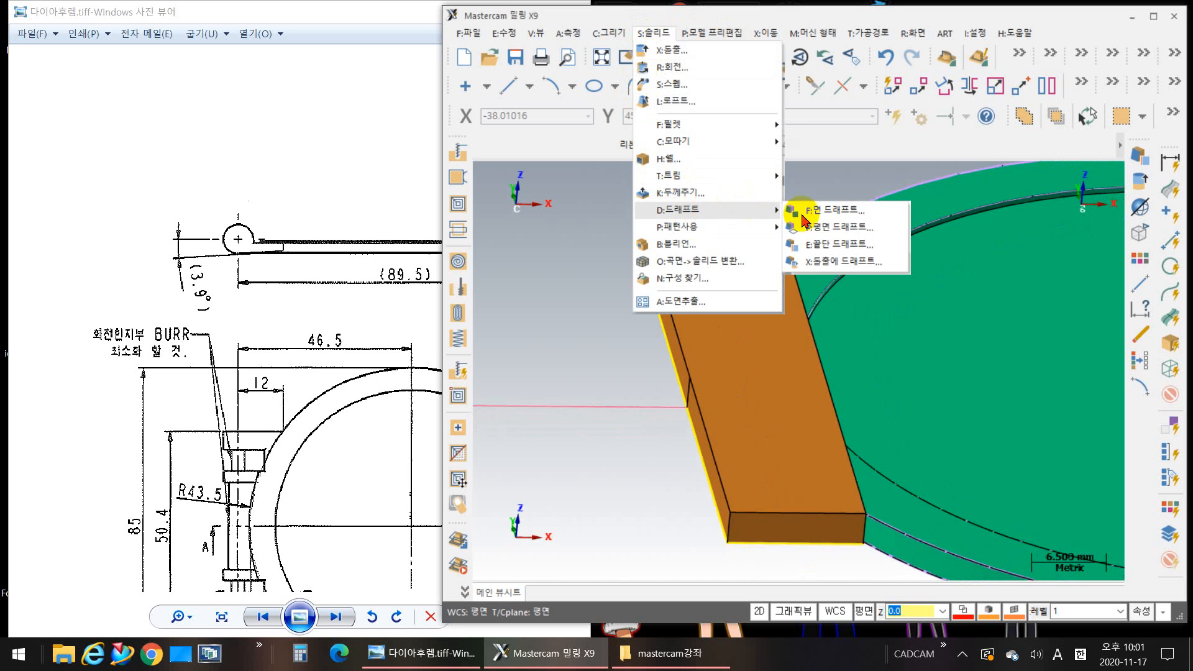
pyautogui.click(848, 245)
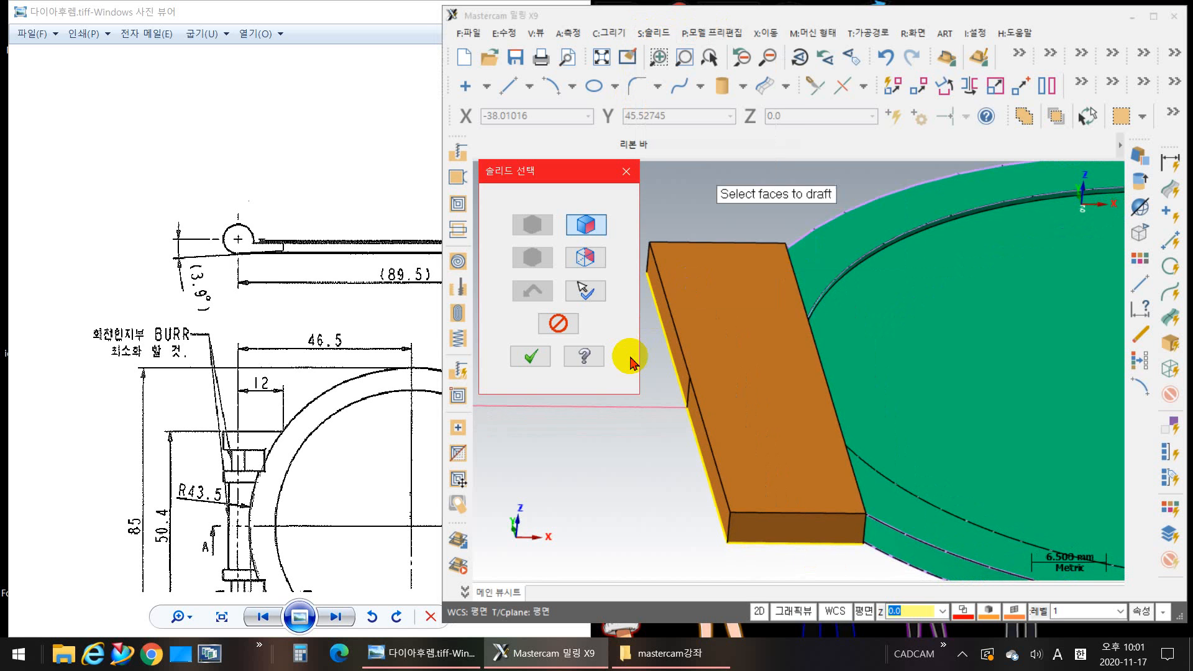
pyautogui.moveTo(601, 459); pyautogui.dragTo(647, 456, button='middle')
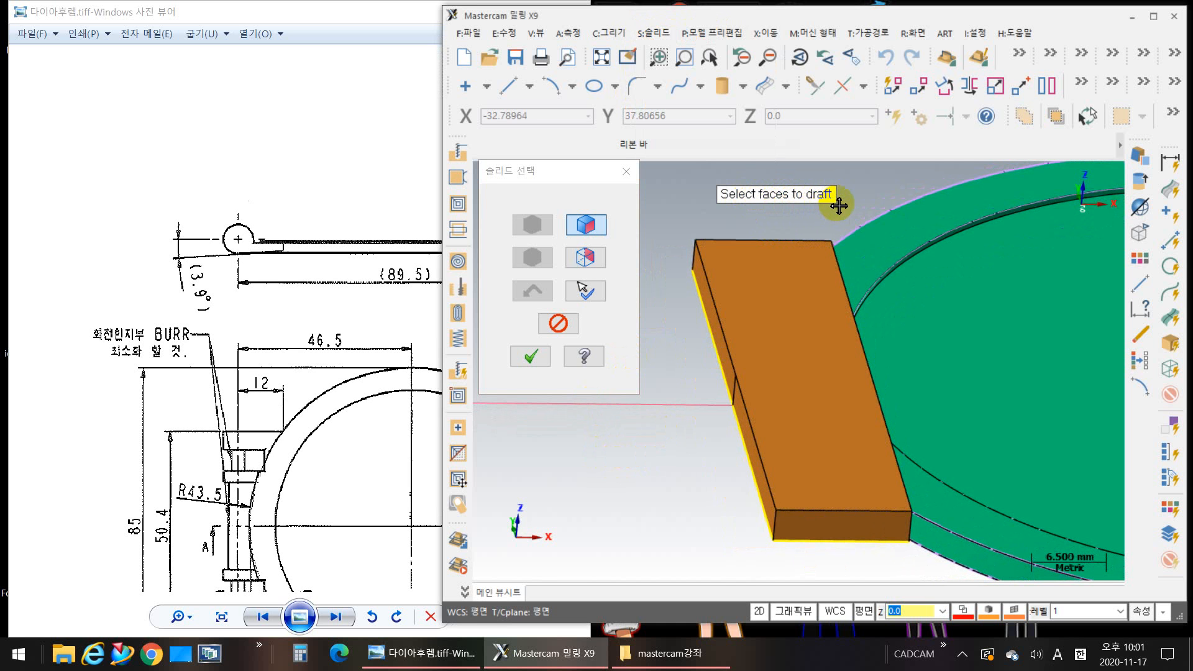
pyautogui.click(768, 325)
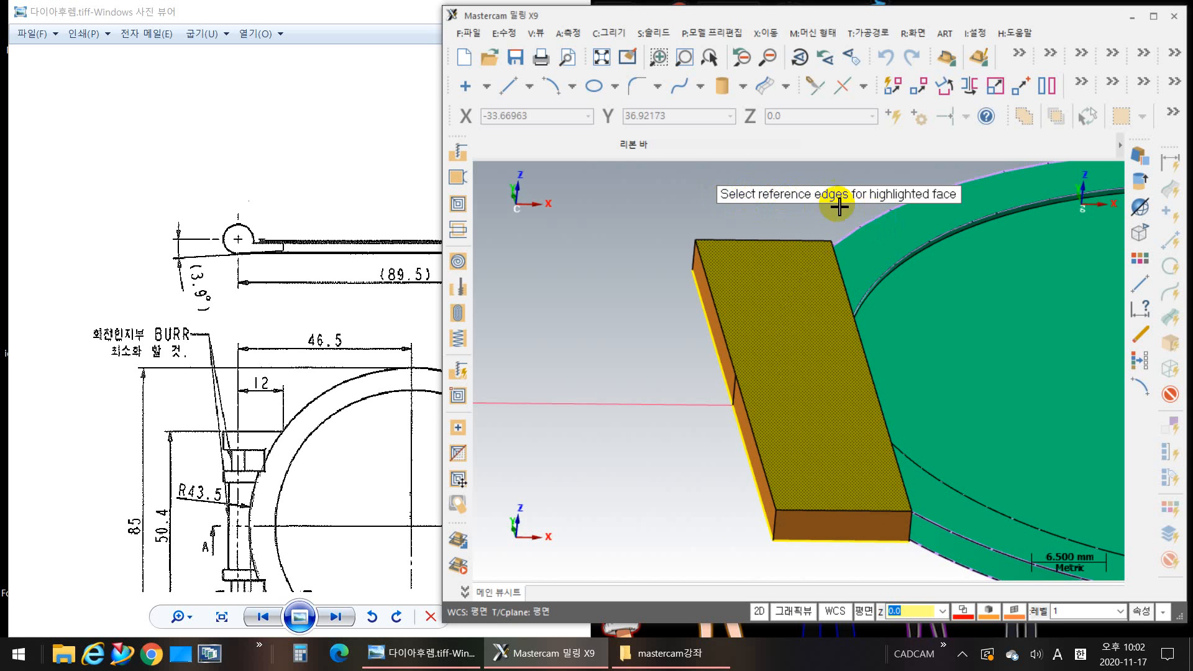
pyautogui.click(747, 276)
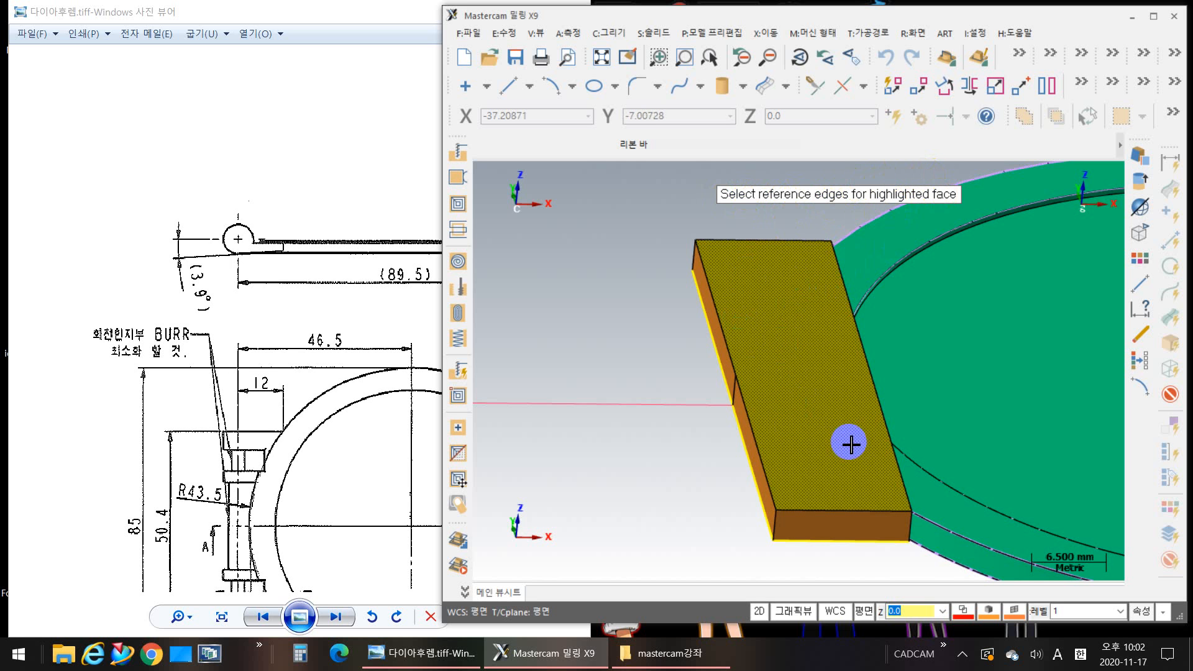
pyautogui.click(720, 314)
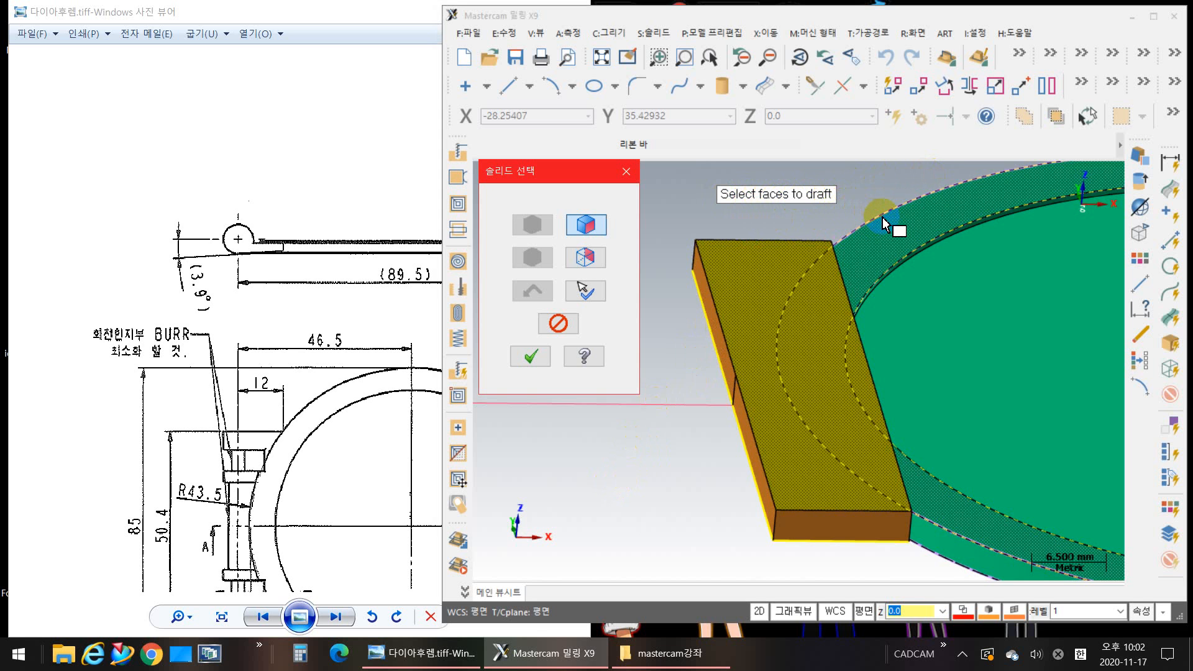
pyautogui.click(729, 247)
pyautogui.click(716, 341)
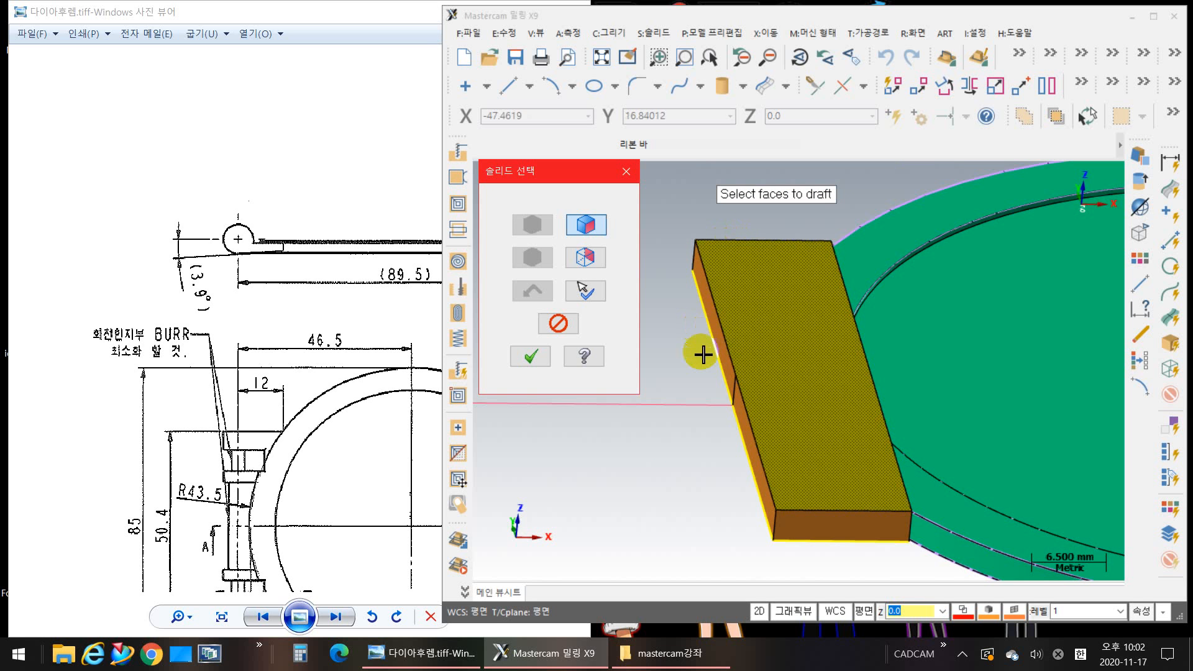
pyautogui.press('Return')
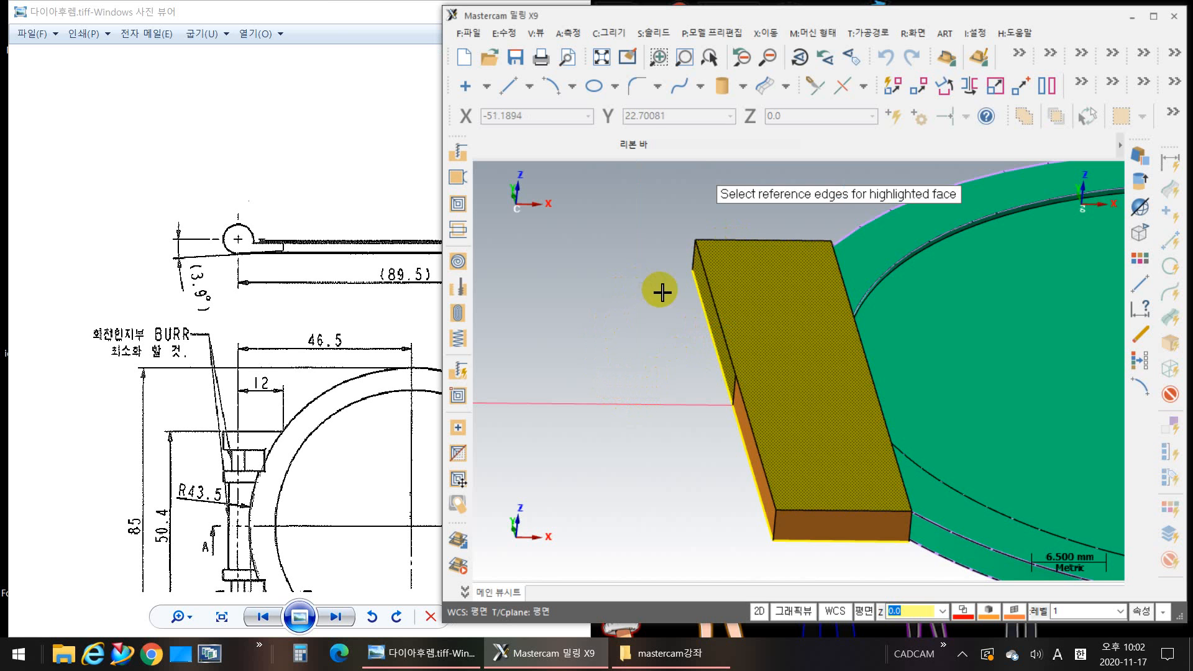
pyautogui.click(709, 315)
pyautogui.scroll(3, 715, 341)
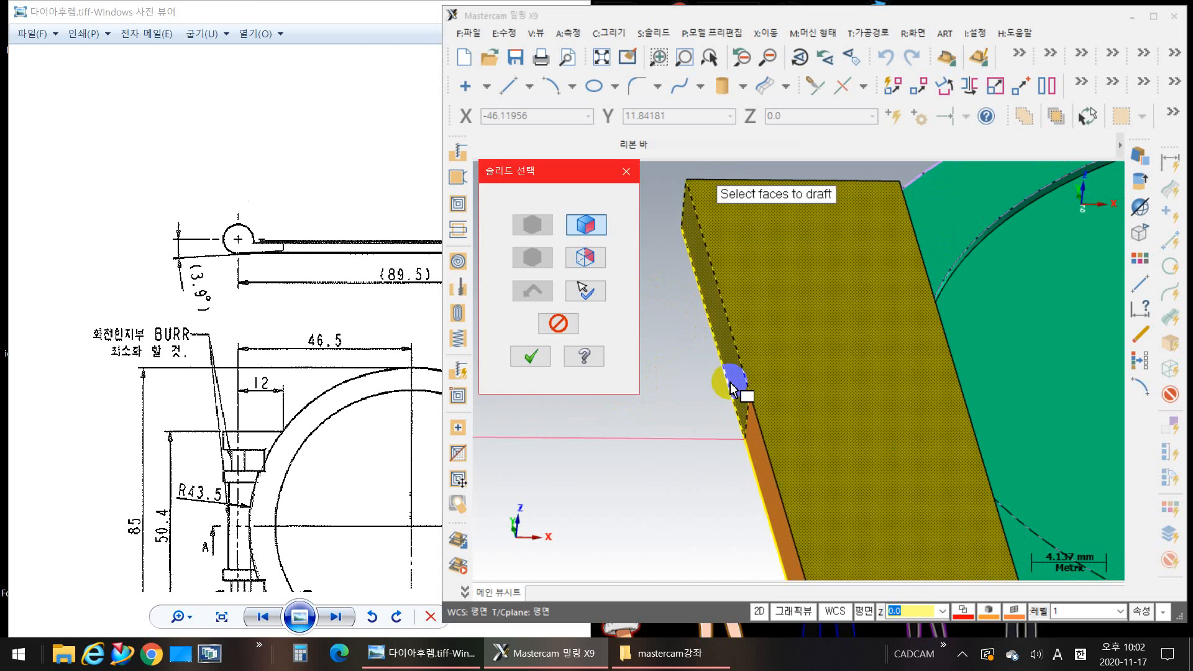
pyautogui.scroll(-3, 698, 386)
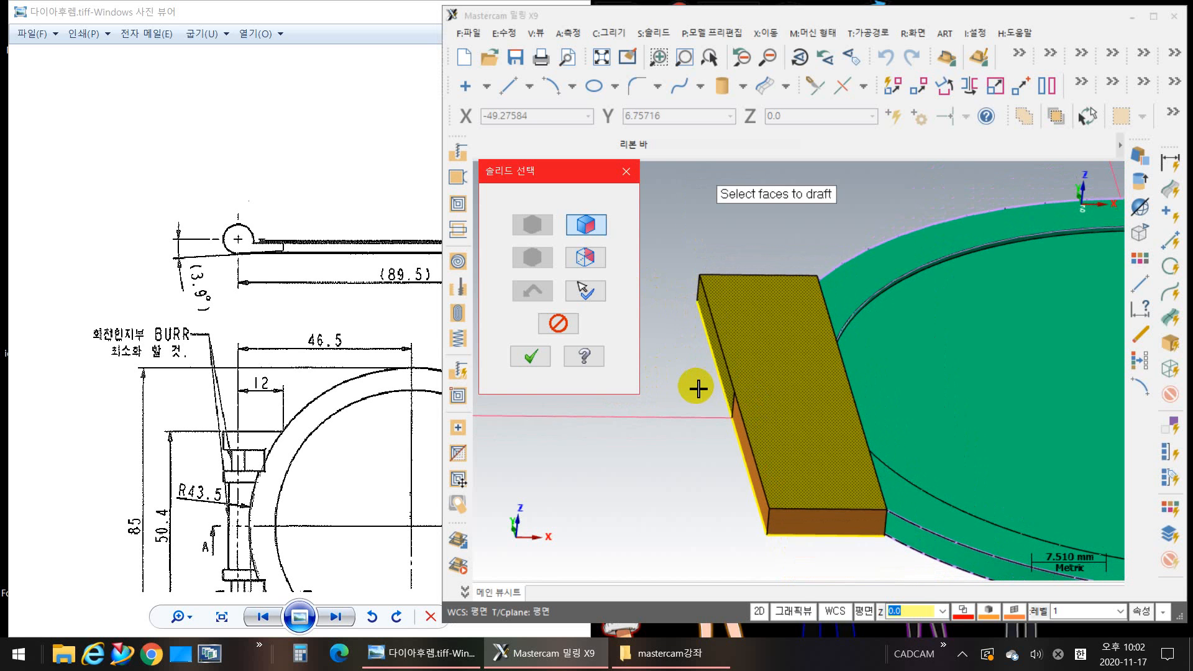
pyautogui.press('Escape')
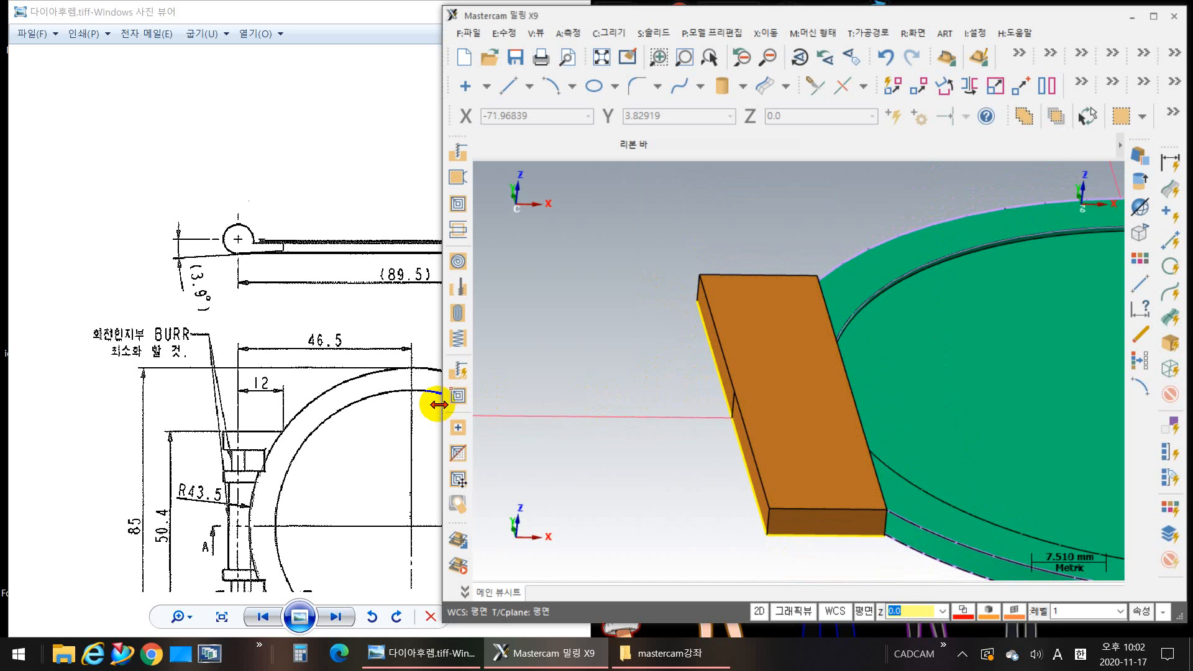
# Step: Set up an edge draft on the hinge block's top face, using its outer long top edge as reference and the near short top edge as direction
pyautogui.moveTo(610, 358); pyautogui.dragTo(586, 372, button='middle')
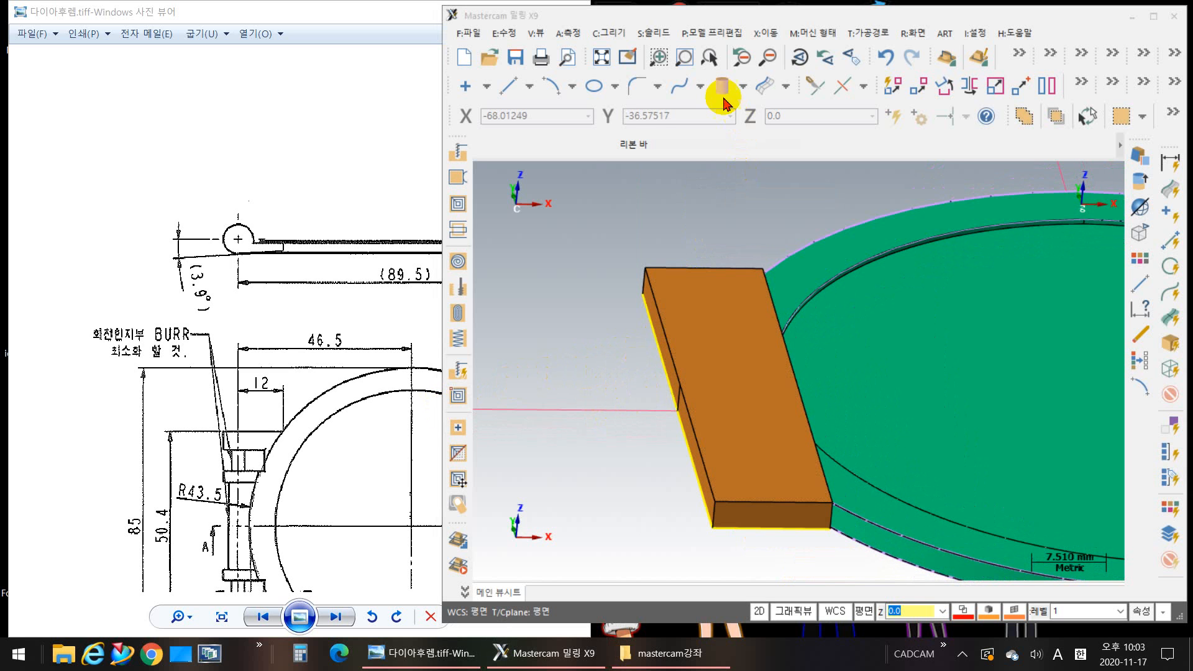
pyautogui.click(720, 33)
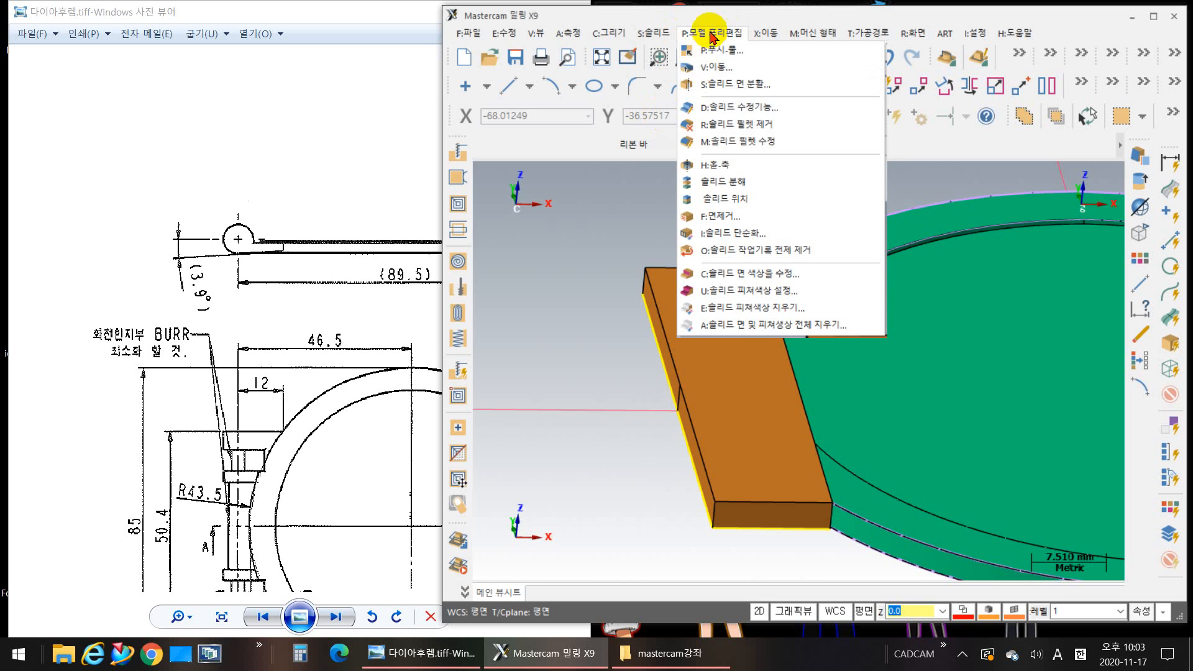
pyautogui.moveTo(653, 31)
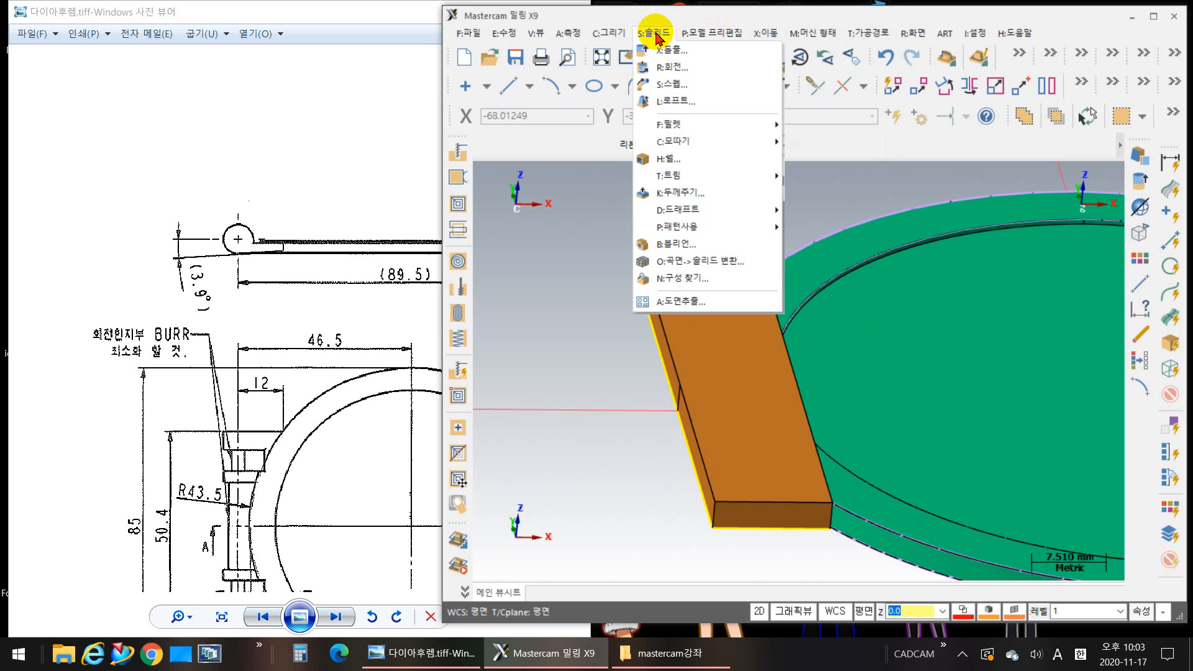
pyautogui.moveTo(694, 210)
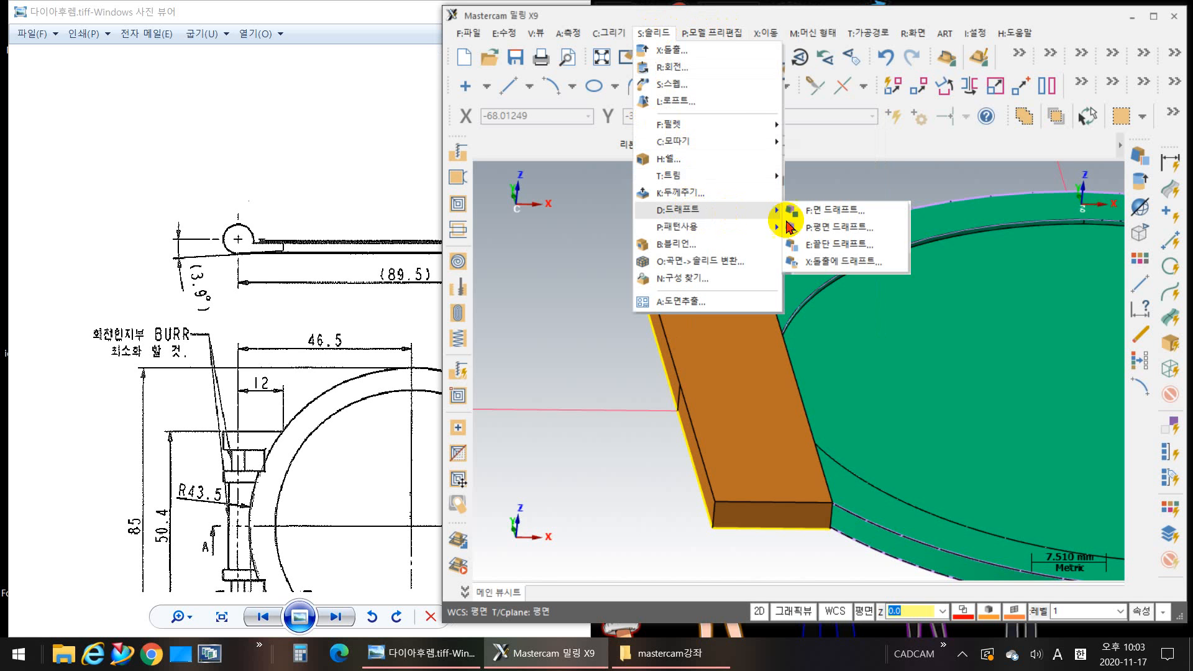
pyautogui.click(832, 245)
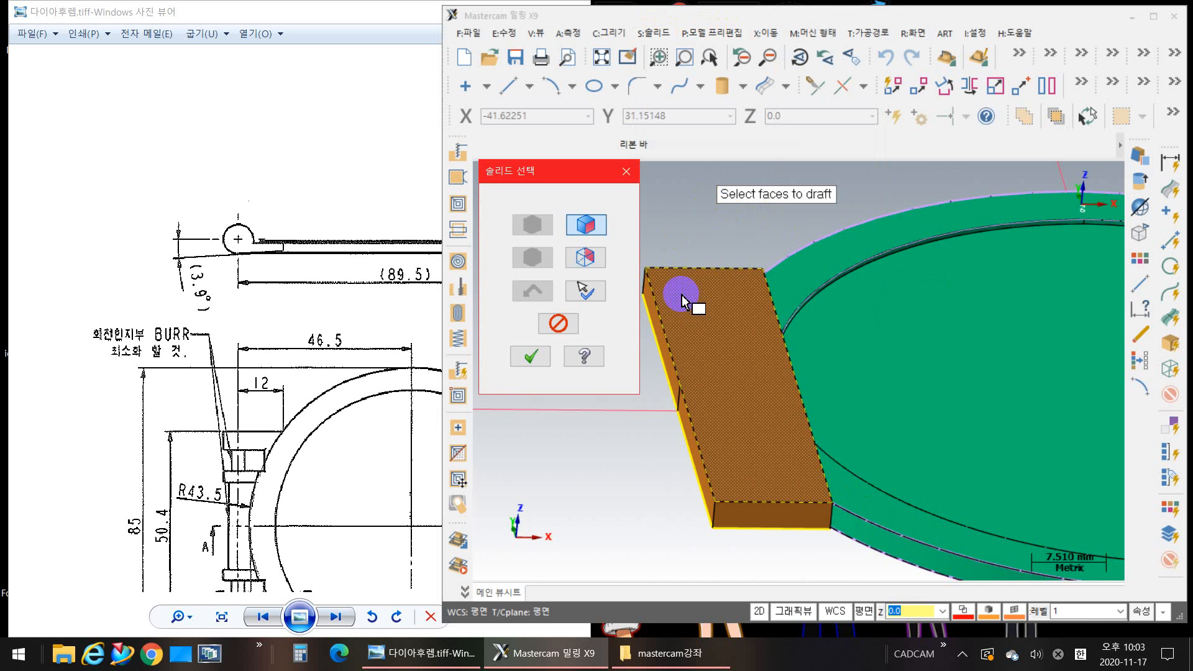
pyautogui.click(707, 298)
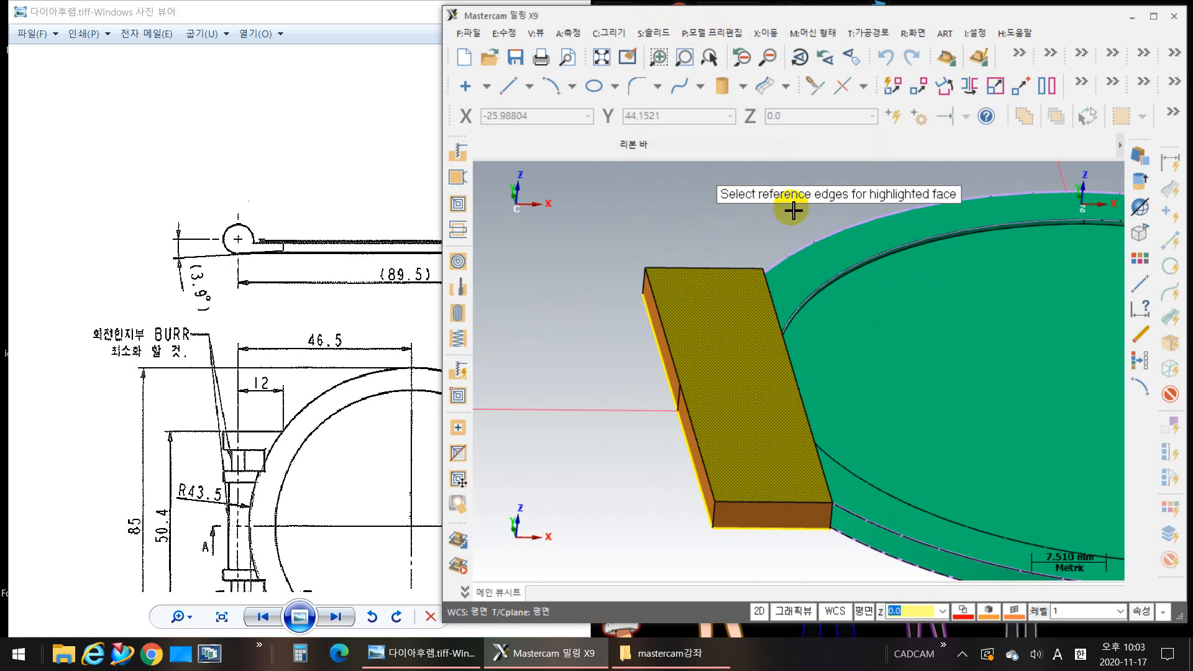
pyautogui.click(656, 301)
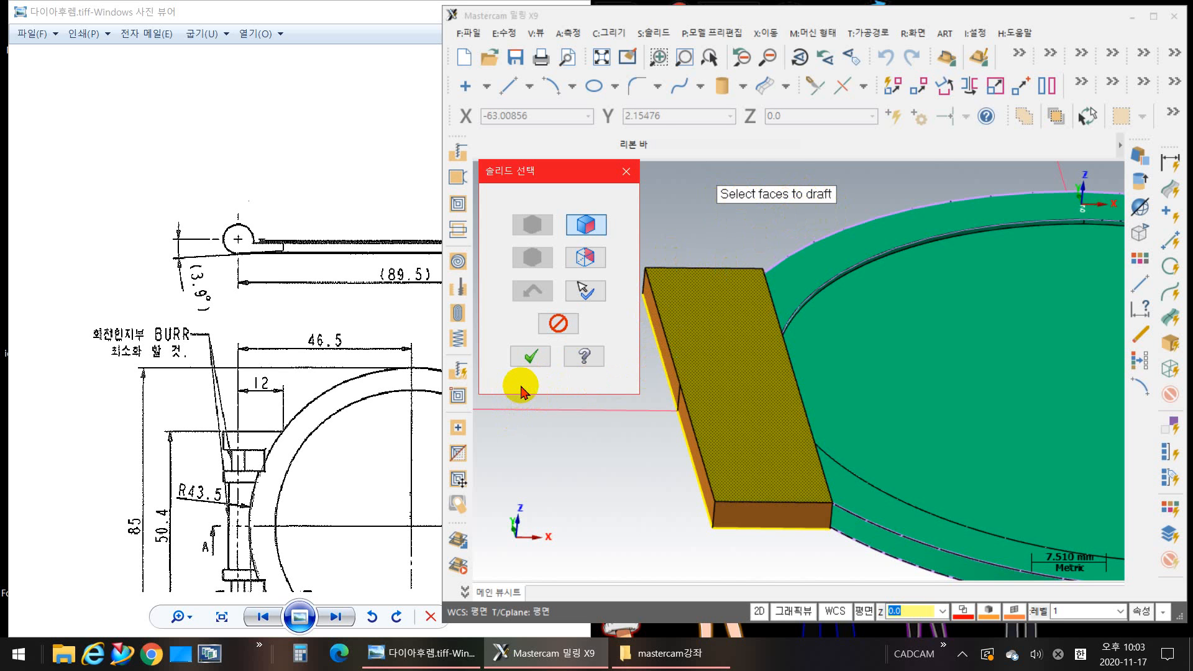
pyautogui.click(533, 361)
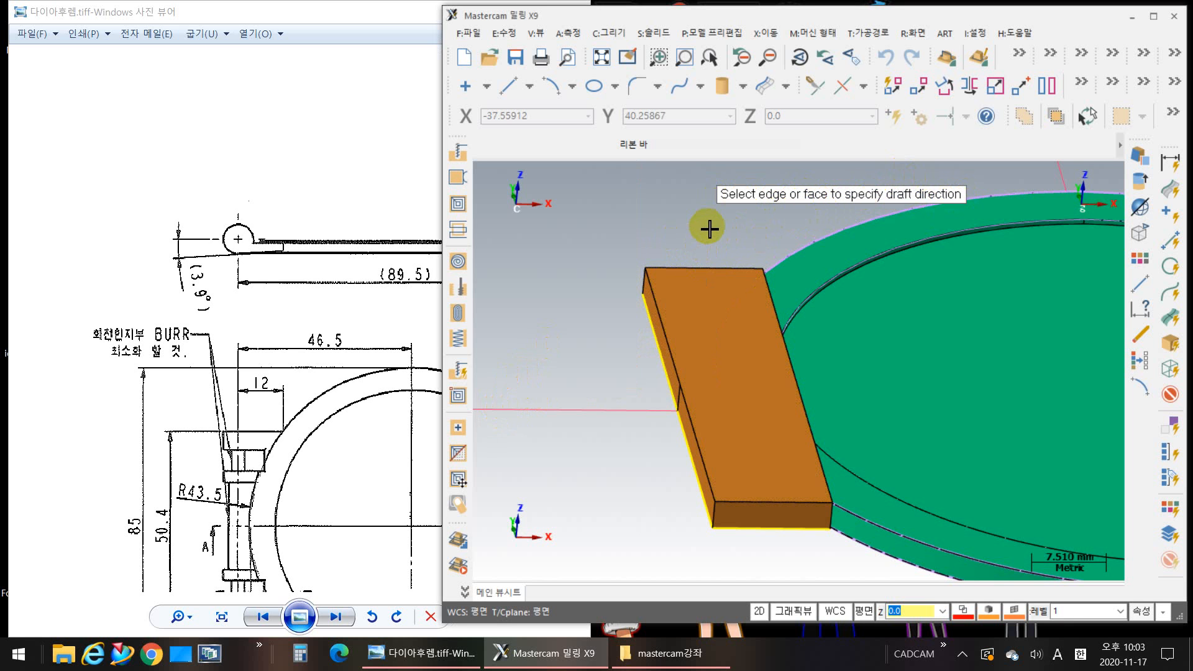
pyautogui.click(713, 262)
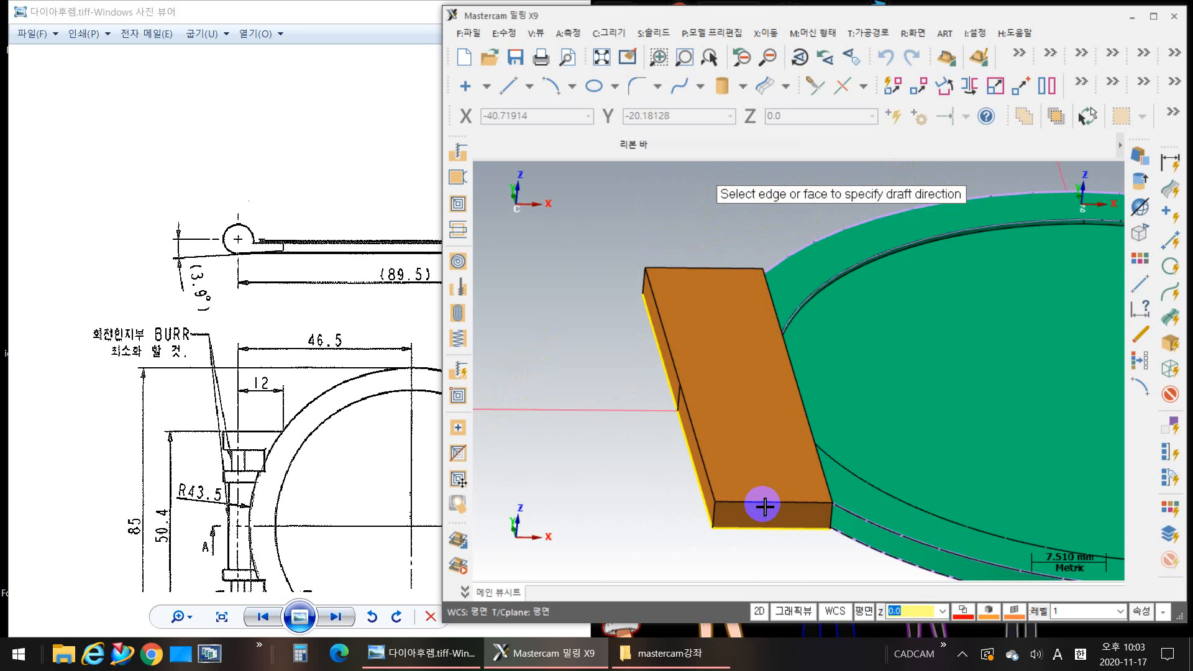
pyautogui.click(763, 506)
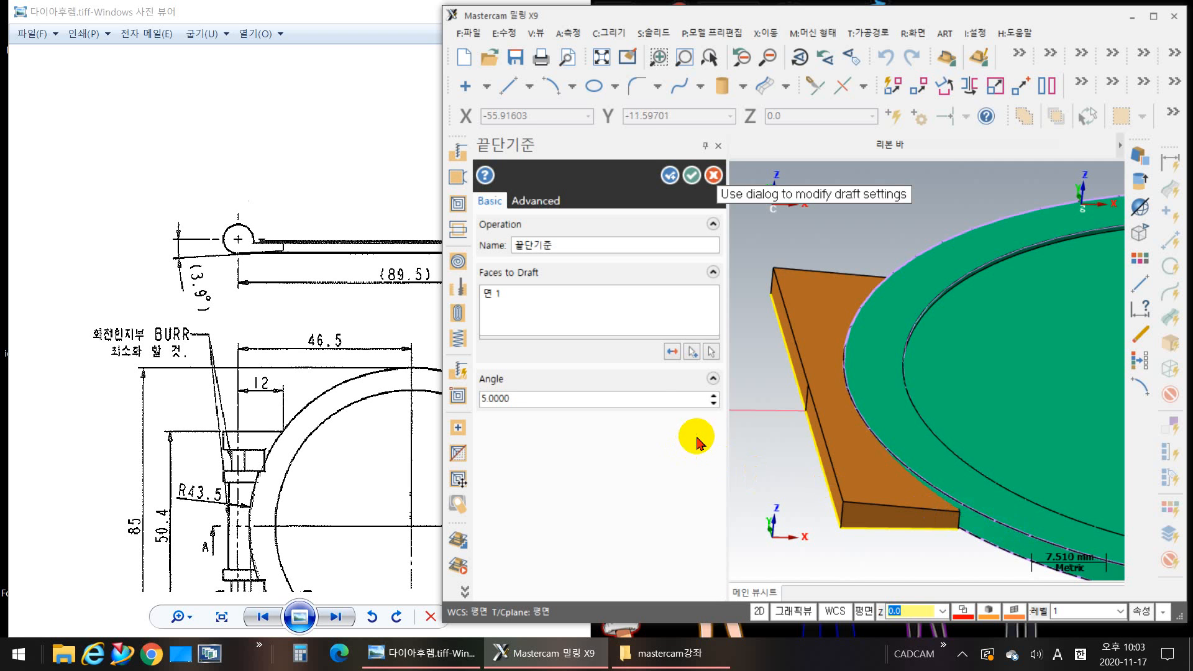
# Step: Flip the draft direction and back, set the draft angle to 3.9 degrees, and inspect the drafted face against the ring
pyautogui.click(678, 352)
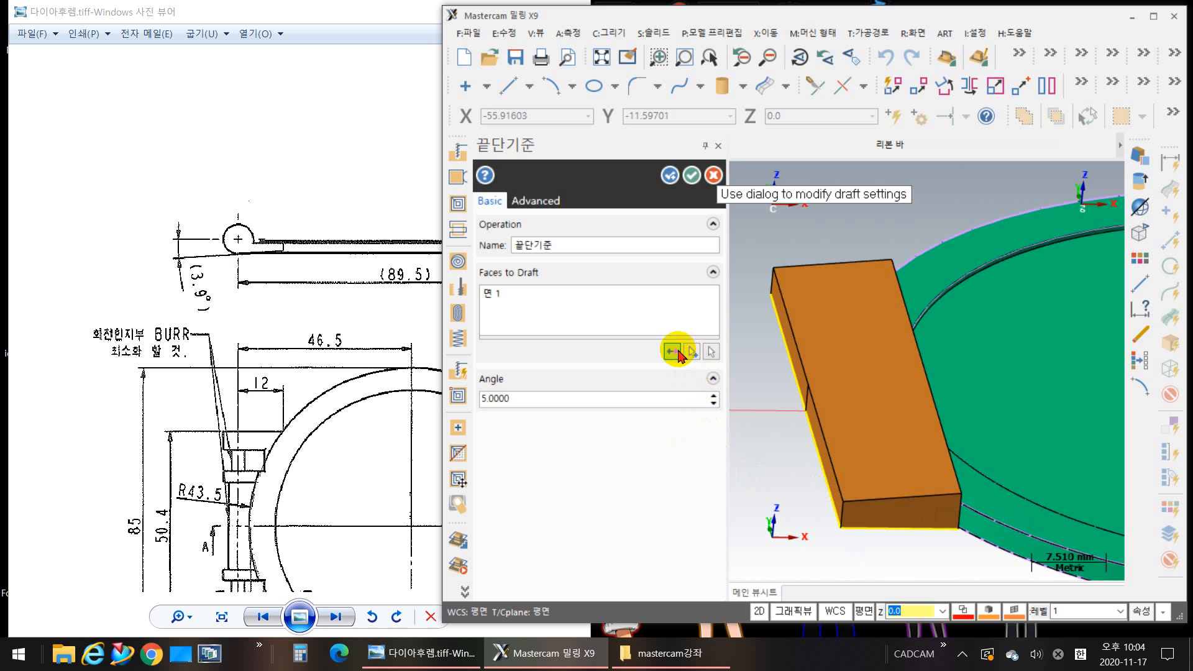
pyautogui.click(677, 351)
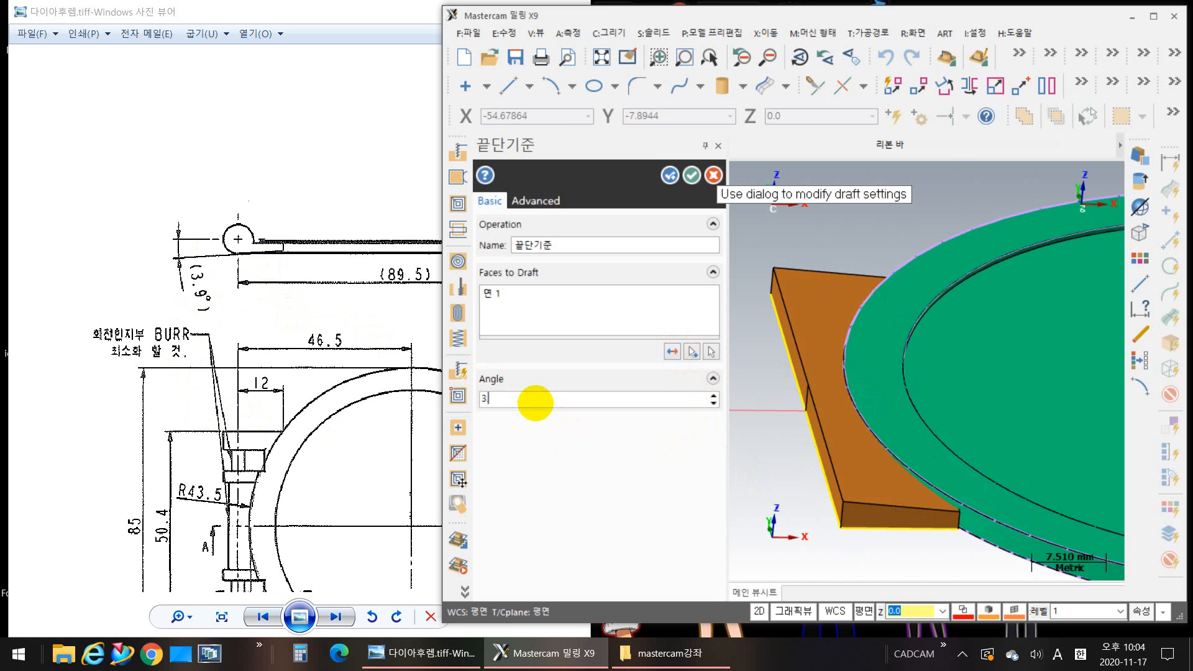
pyautogui.press('Return')
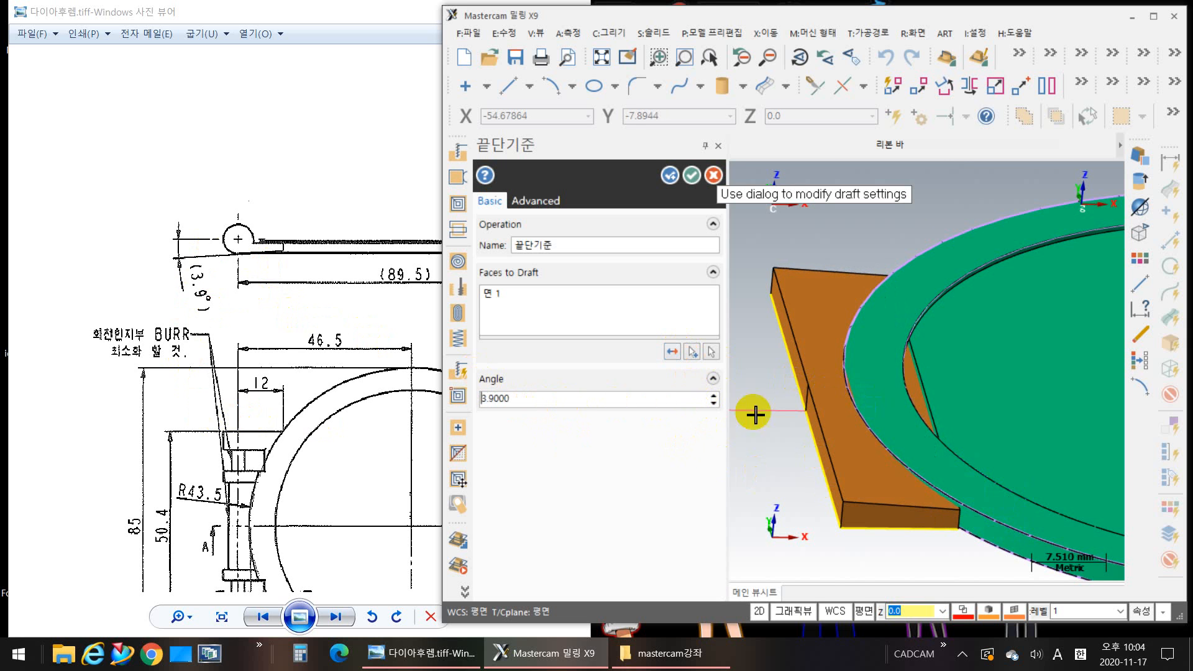
pyautogui.scroll(3, 934, 402)
pyautogui.scroll(4, 933, 408)
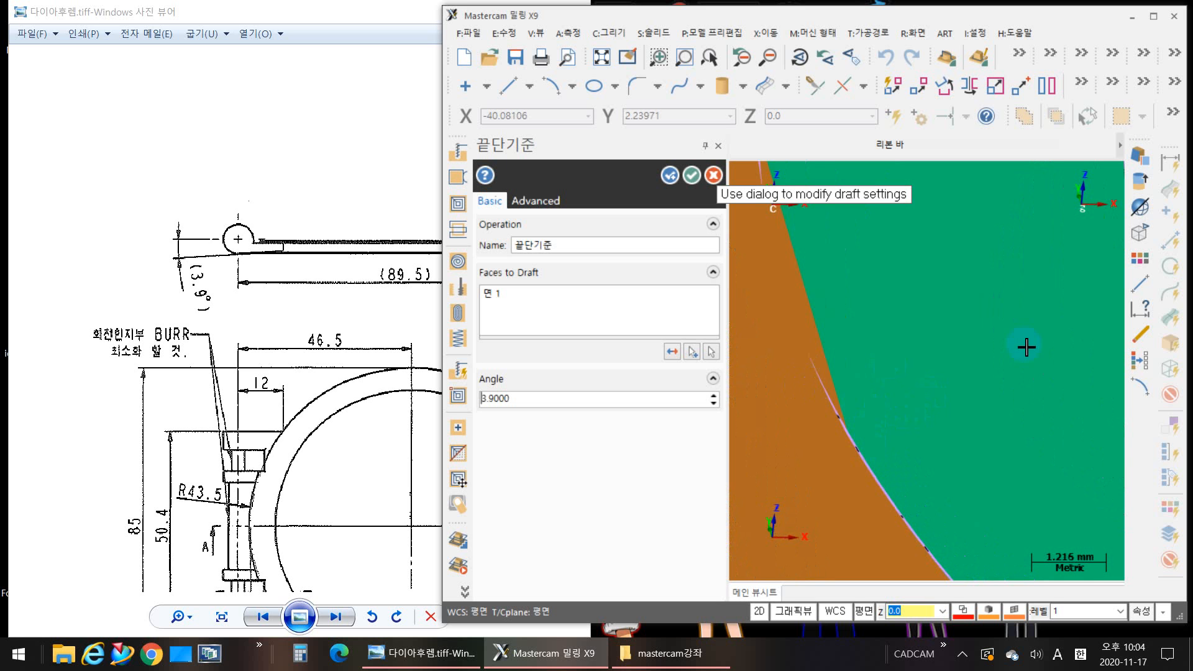
pyautogui.scroll(-6, 940, 402)
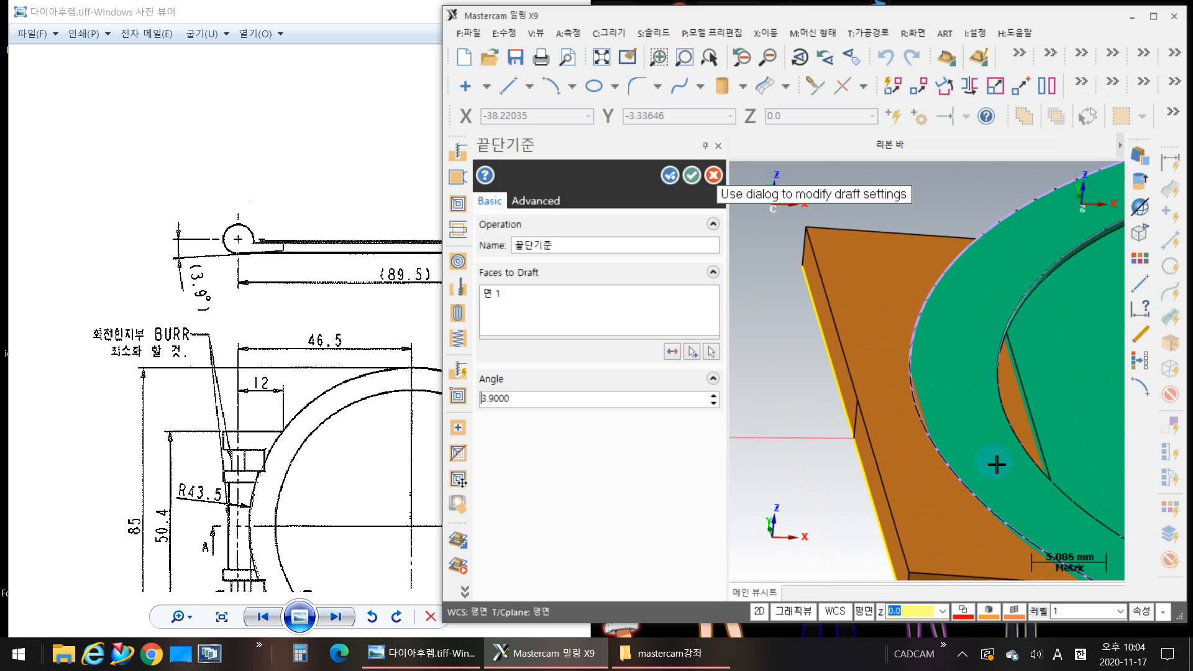
pyautogui.moveTo(977, 444); pyautogui.dragTo(933, 492, button='middle')
pyautogui.scroll(4, 933, 492)
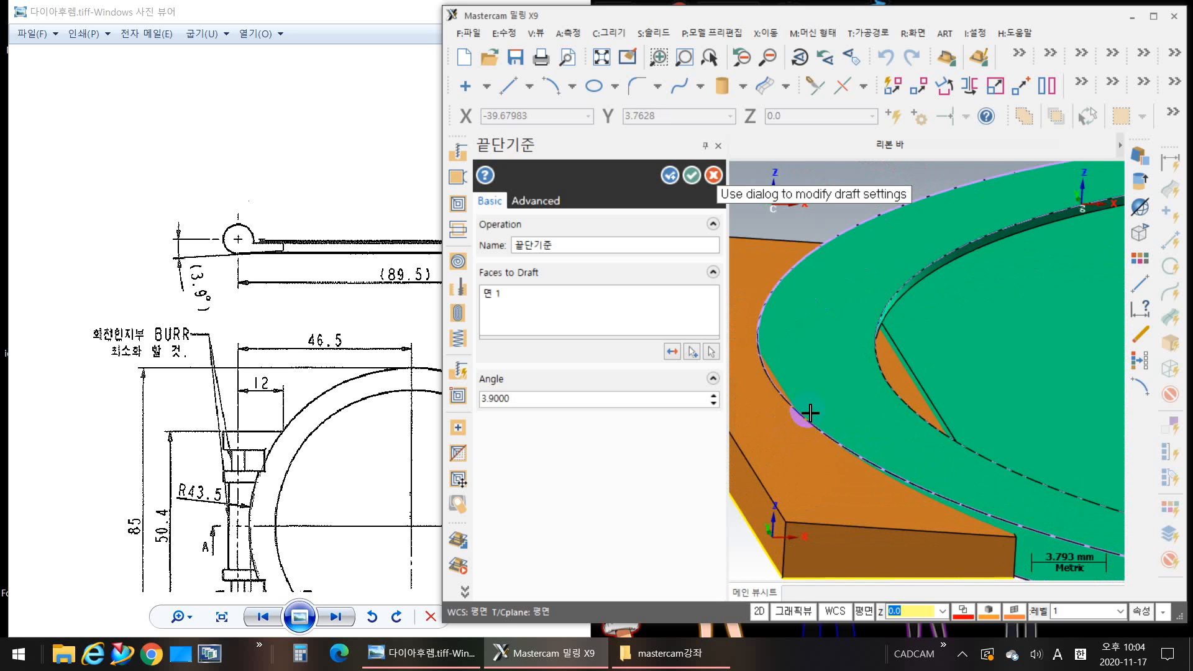
pyautogui.scroll(-4, 818, 420)
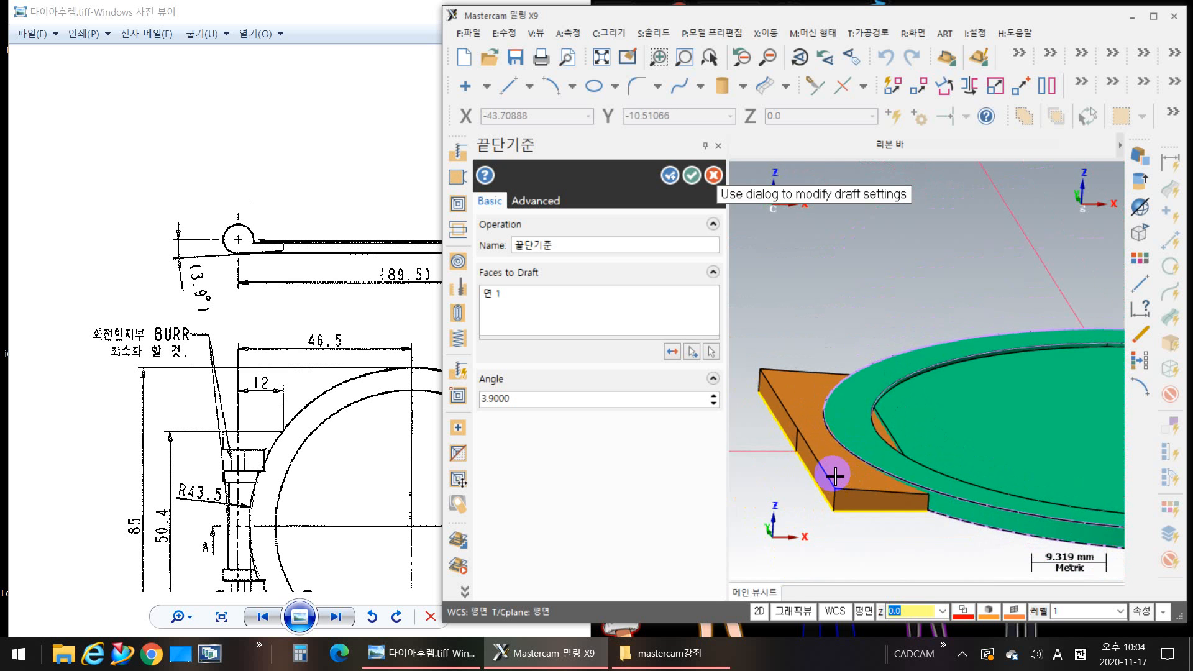
pyautogui.scroll(2, 833, 472)
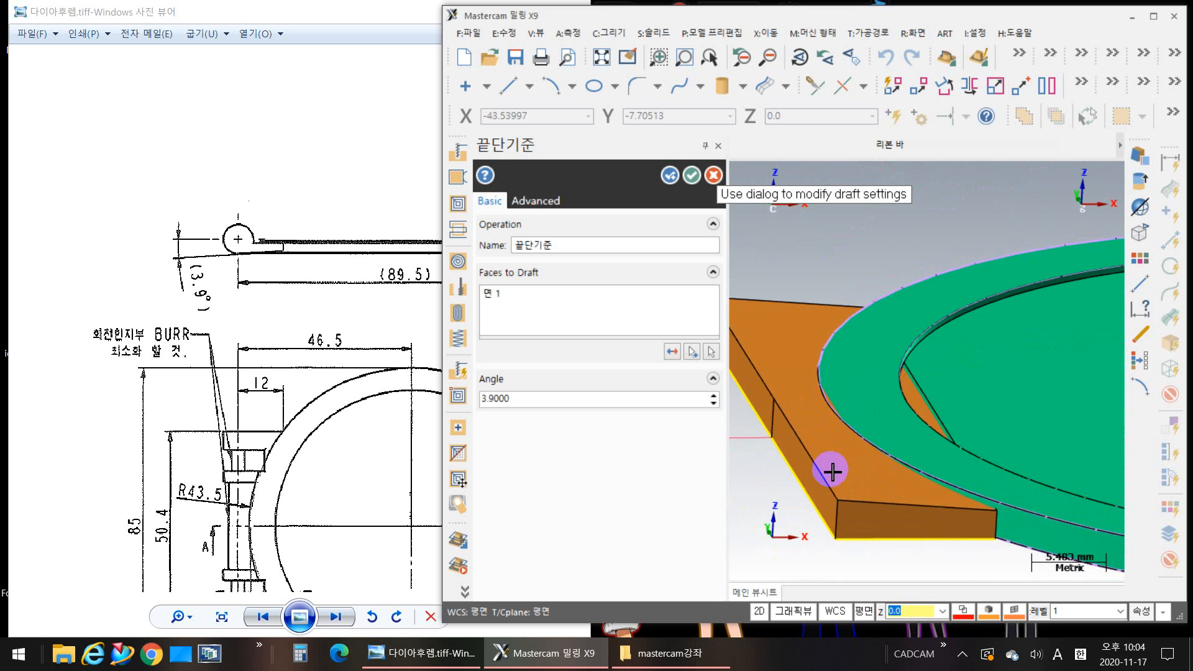
# Step: Set the hinge block's draft angle to 8 degrees and check where the drafted face meets the ring
pyautogui.click(532, 405)
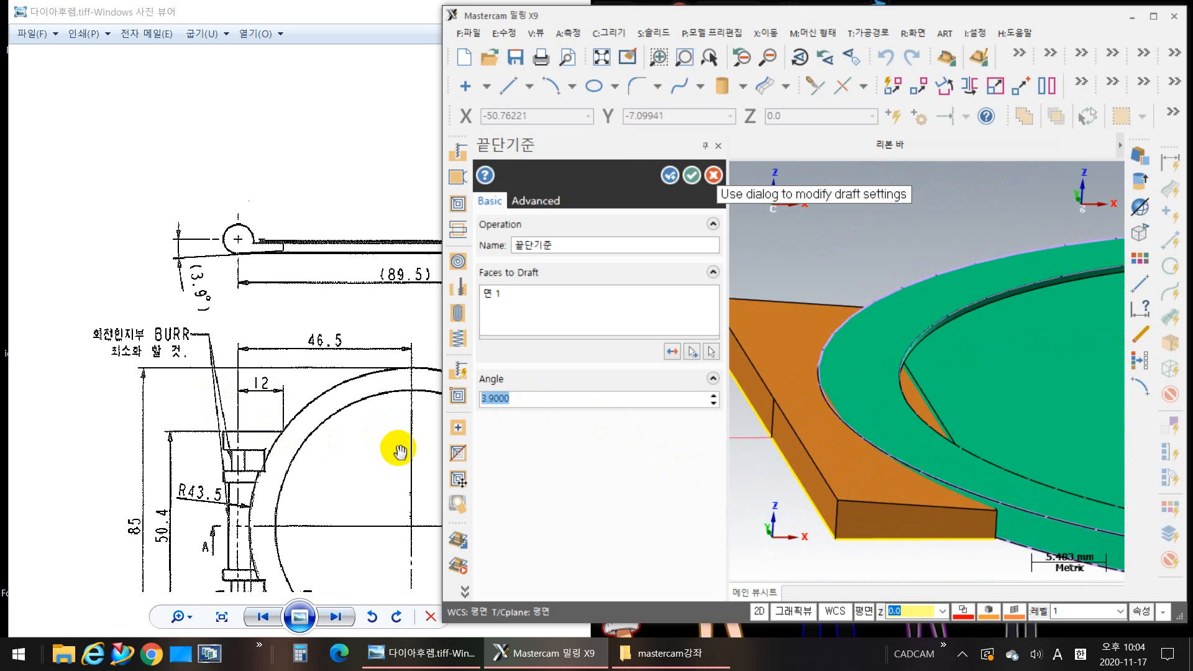
pyautogui.write('5')
pyautogui.press('BackSpace')
pyautogui.write('8')
pyautogui.press('Return')
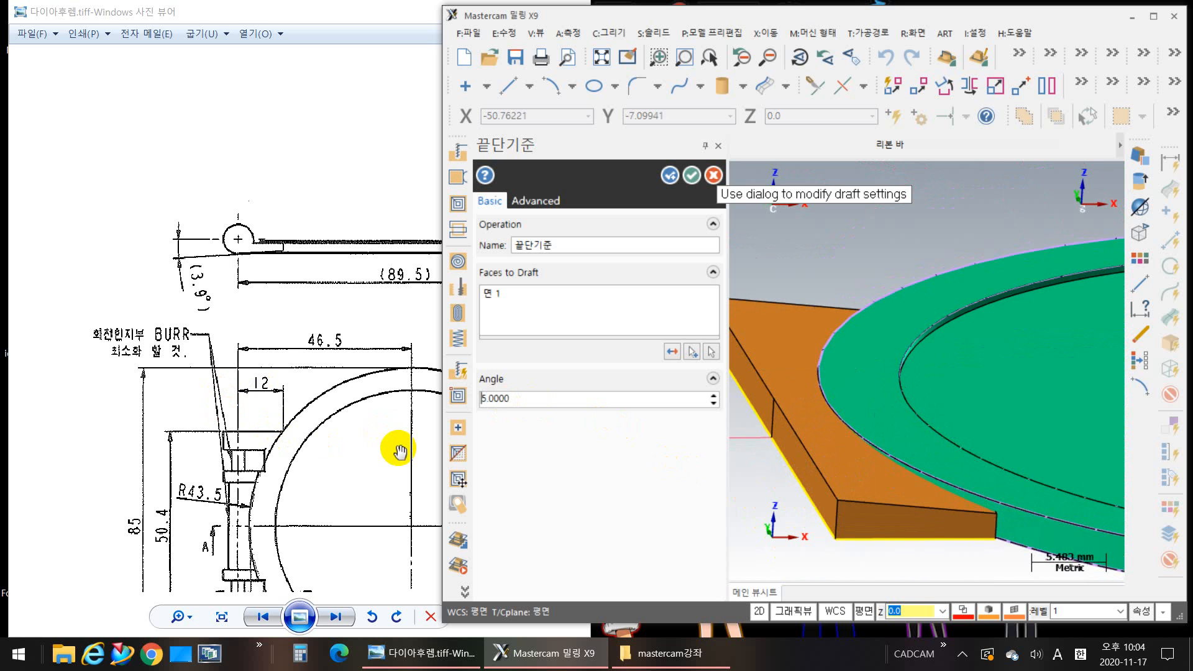
pyautogui.scroll(3, 819, 420)
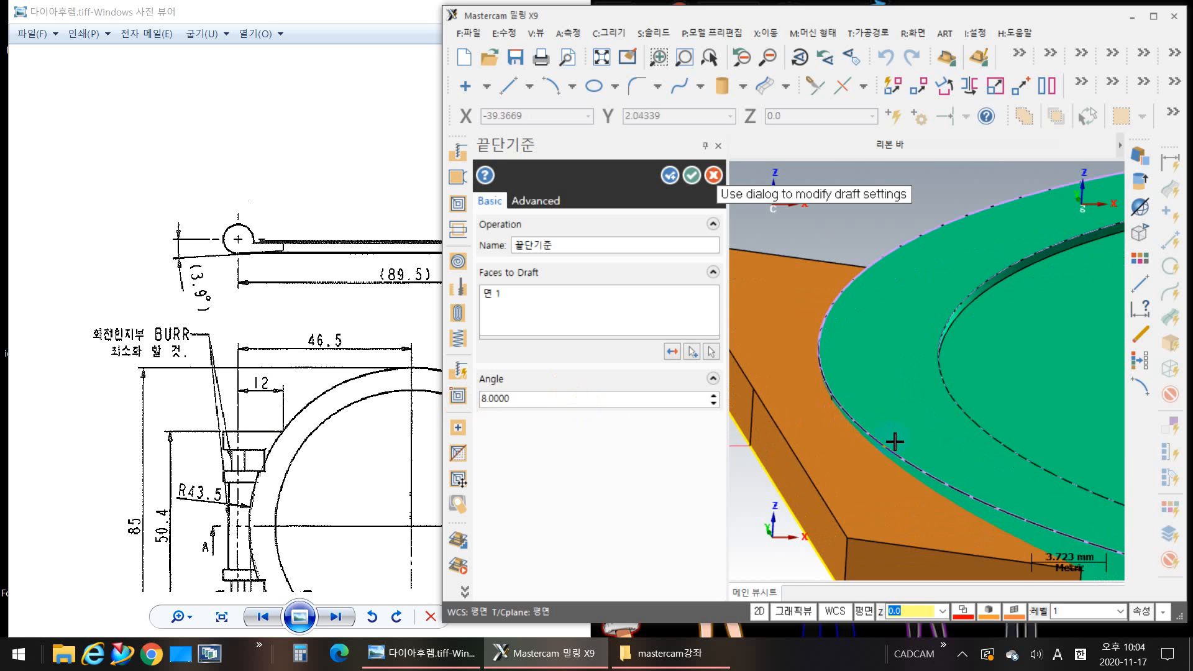
pyautogui.scroll(2, 808, 413)
pyautogui.scroll(-4, 808, 414)
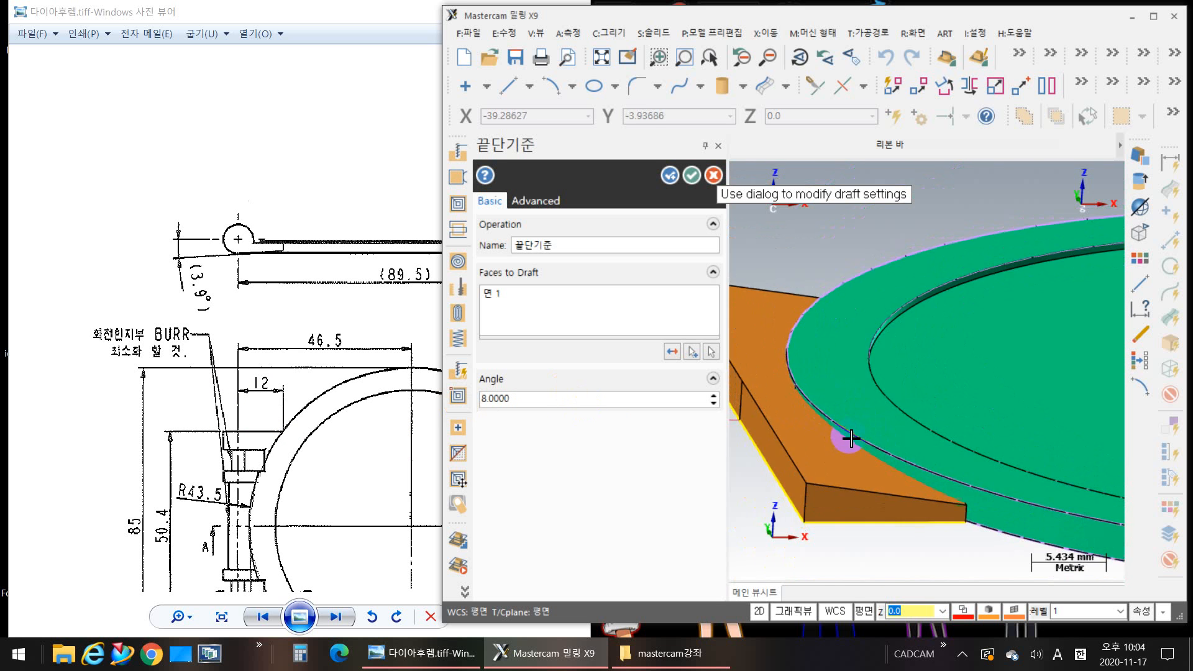
# Step: Set the hinge block's top-face draft angle to 3.9 degrees and apply the edge draft
pyautogui.scroll(-2, 850, 439)
pyautogui.doubleClick(520, 401)
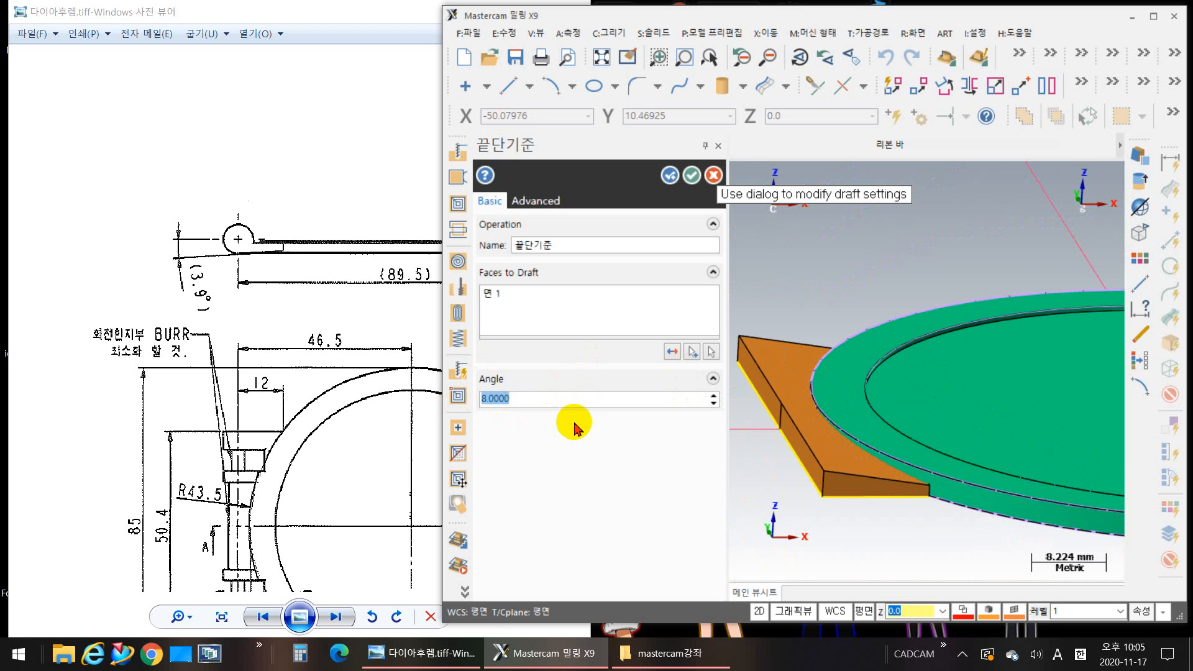
pyautogui.press('Return')
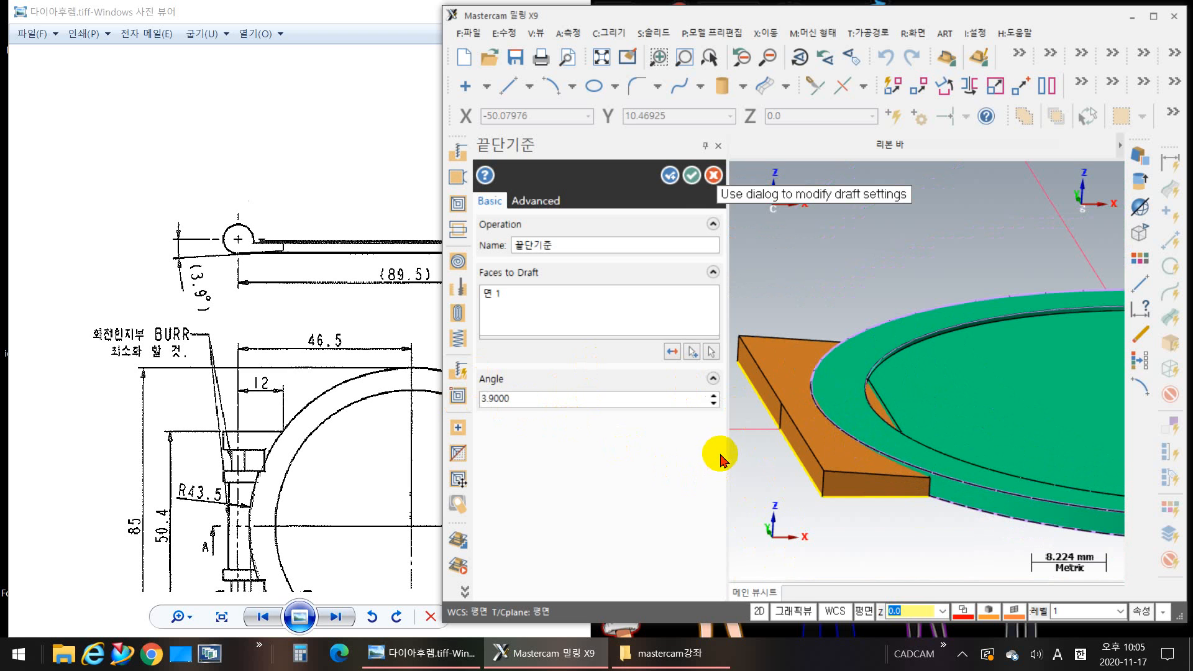
pyautogui.click(675, 180)
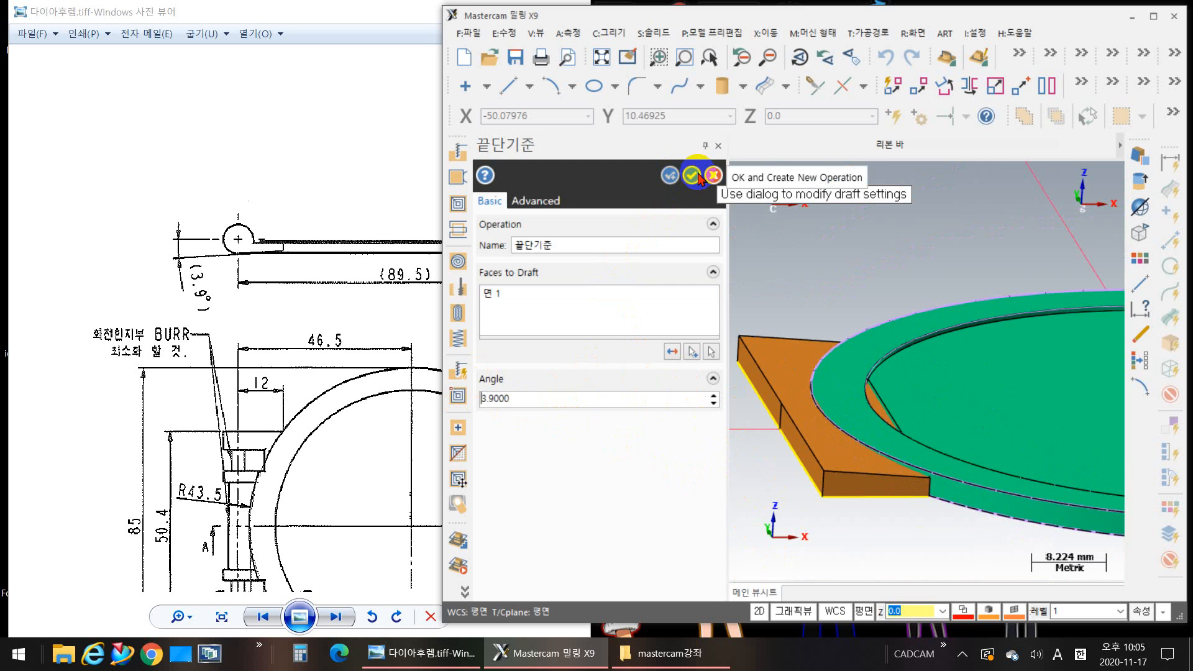
pyautogui.click(694, 178)
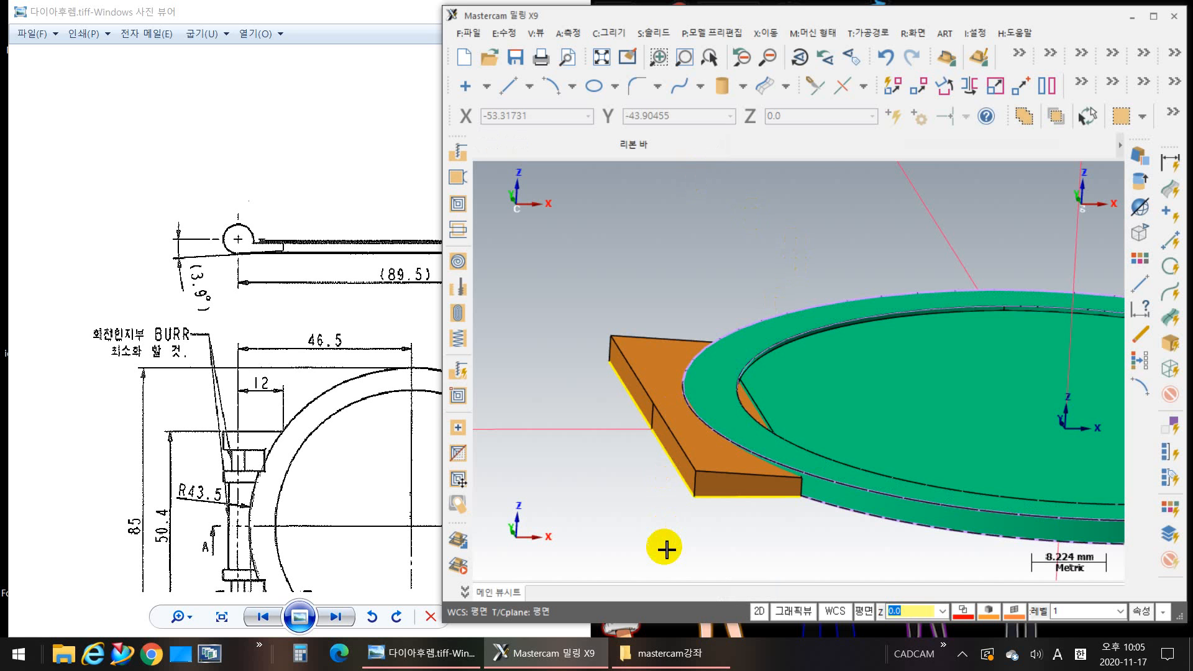
# Step: Look over the side view and both plan views in the reference drawing for the hinge and ring dimensions
pyautogui.scroll(-1, 665, 548)
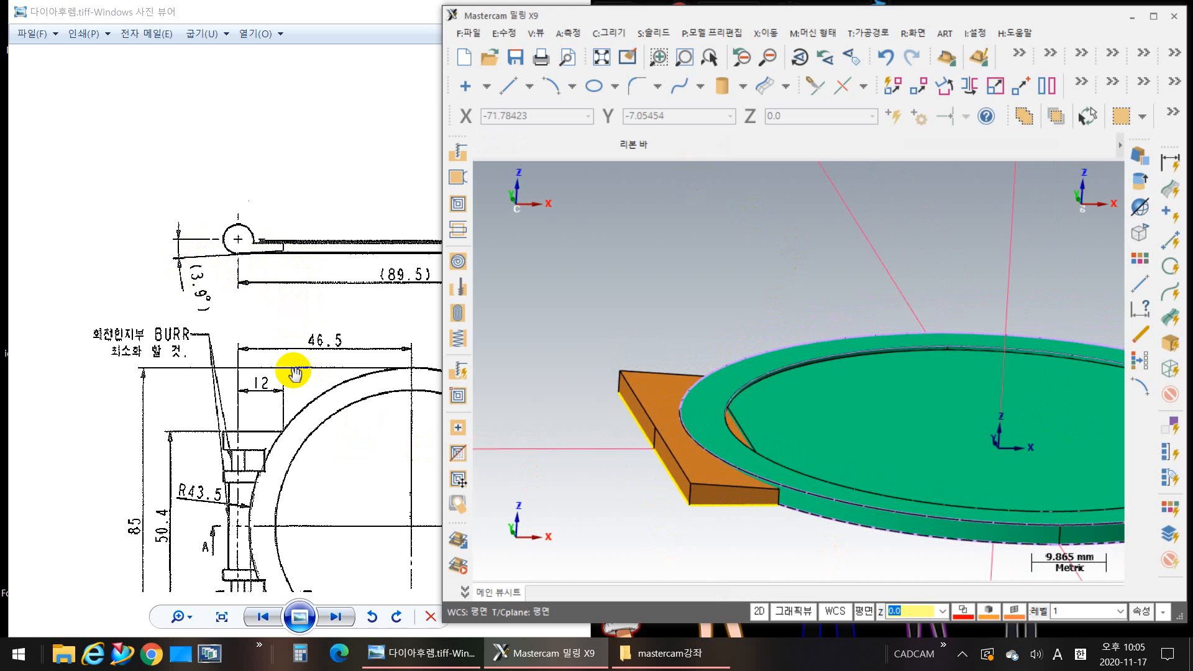
pyautogui.moveTo(272, 332); pyautogui.dragTo(248, 179)
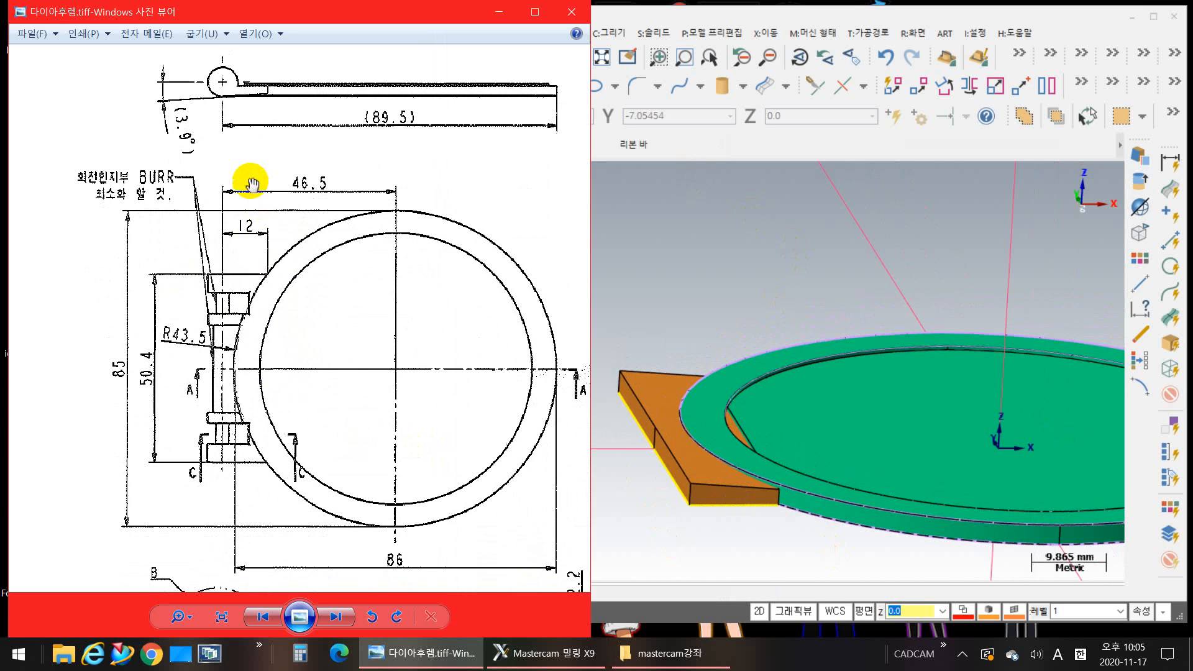
pyautogui.moveTo(331, 320)
pyautogui.mouseDown()
pyautogui.moveTo(198, 247)
pyautogui.moveTo(183, 277)
pyautogui.mouseUp()
pyautogui.moveTo(460, 319)
pyautogui.mouseDown()
pyautogui.moveTo(189, 400)
pyautogui.moveTo(179, 440)
pyautogui.mouseUp()
pyautogui.moveTo(430, 271)
pyautogui.mouseDown()
pyautogui.moveTo(147, 357)
pyautogui.moveTo(125, 383)
pyautogui.mouseUp()
pyautogui.moveTo(392, 355)
pyautogui.mouseDown()
pyautogui.moveTo(119, 360)
pyautogui.moveTo(258, 275)
pyautogui.mouseUp()
pyautogui.moveTo(96, 309); pyautogui.dragTo(394, 293)
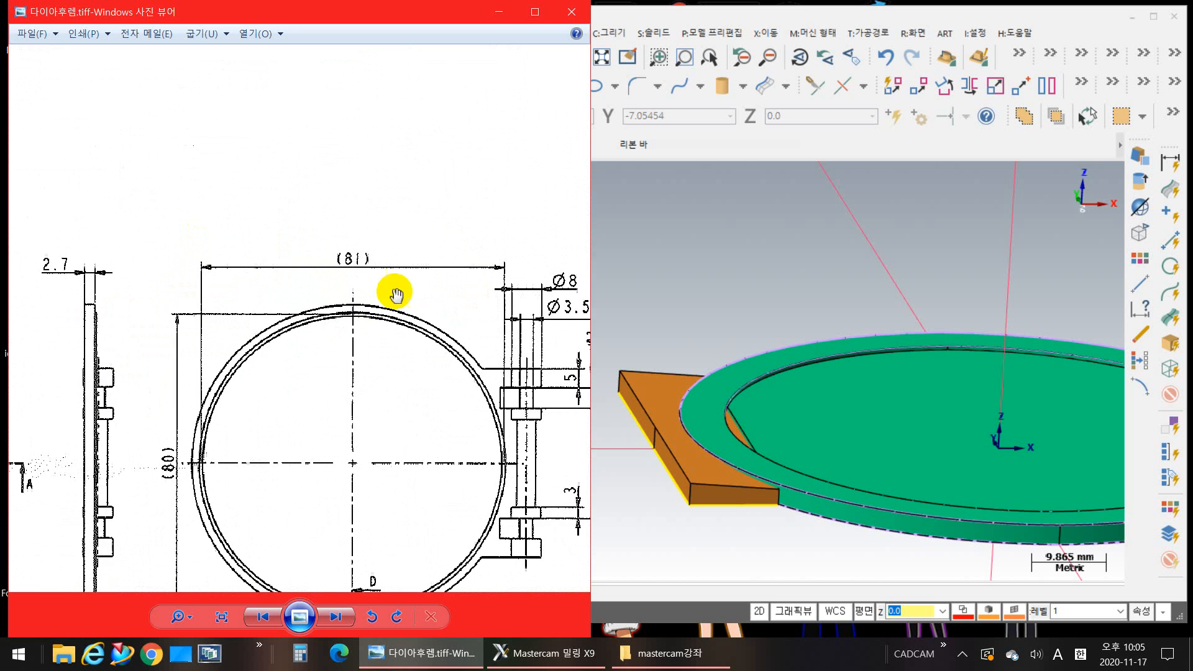
pyautogui.moveTo(192, 291); pyautogui.dragTo(354, 235)
pyautogui.moveTo(272, 240)
pyautogui.mouseDown()
pyautogui.moveTo(389, 241)
pyautogui.moveTo(540, 259)
pyautogui.moveTo(559, 272)
pyautogui.mouseUp()
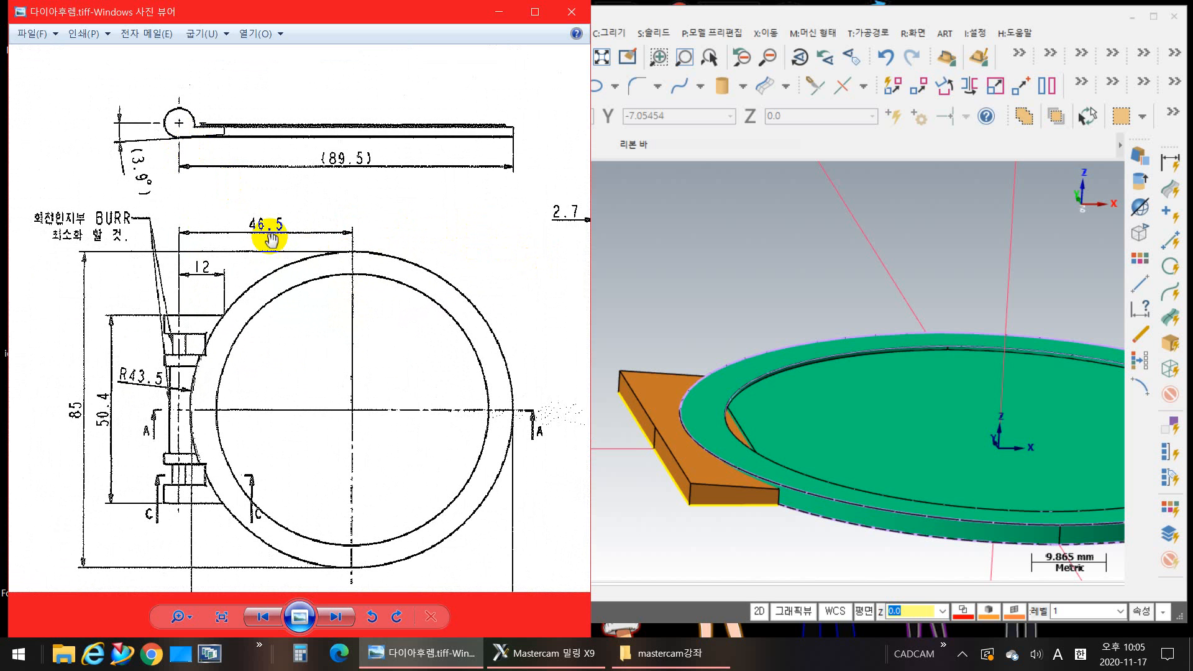
# Step: Examine Section A-A and Detail B in the reference drawing for how the hinge joins the ring
pyautogui.moveTo(232, 410)
pyautogui.mouseDown()
pyautogui.moveTo(263, 294)
pyautogui.moveTo(266, 224)
pyautogui.mouseUp()
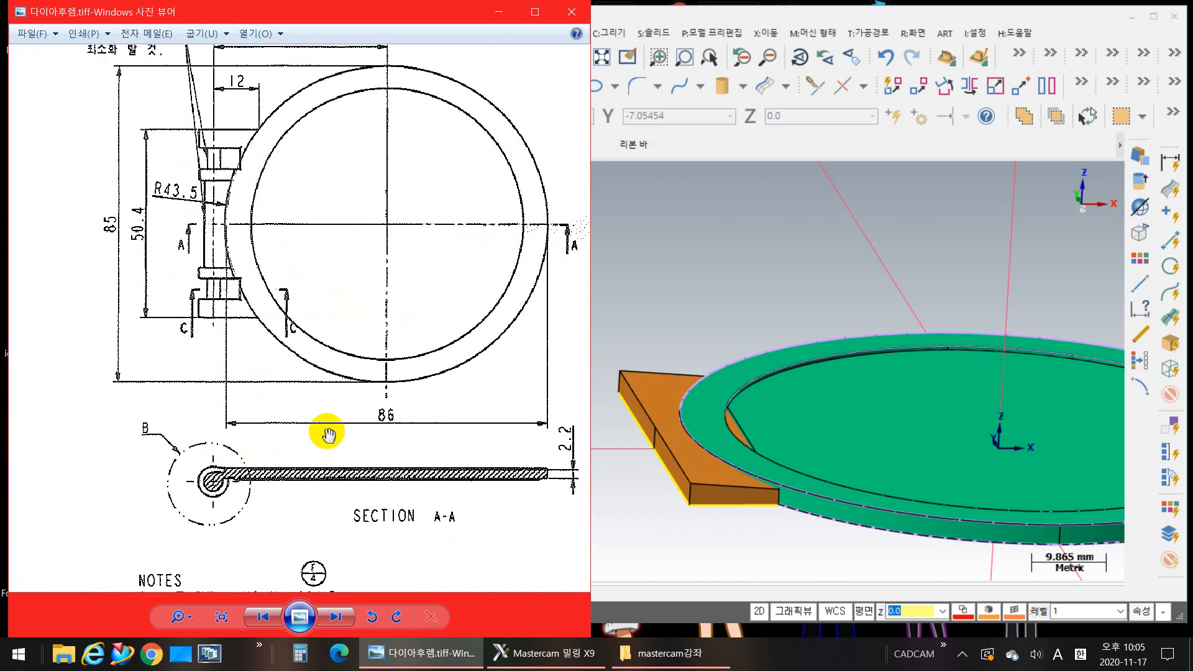
pyautogui.moveTo(323, 431); pyautogui.dragTo(21, 338)
pyautogui.moveTo(383, 417); pyautogui.dragTo(315, 418)
pyautogui.scroll(2, 369, 458)
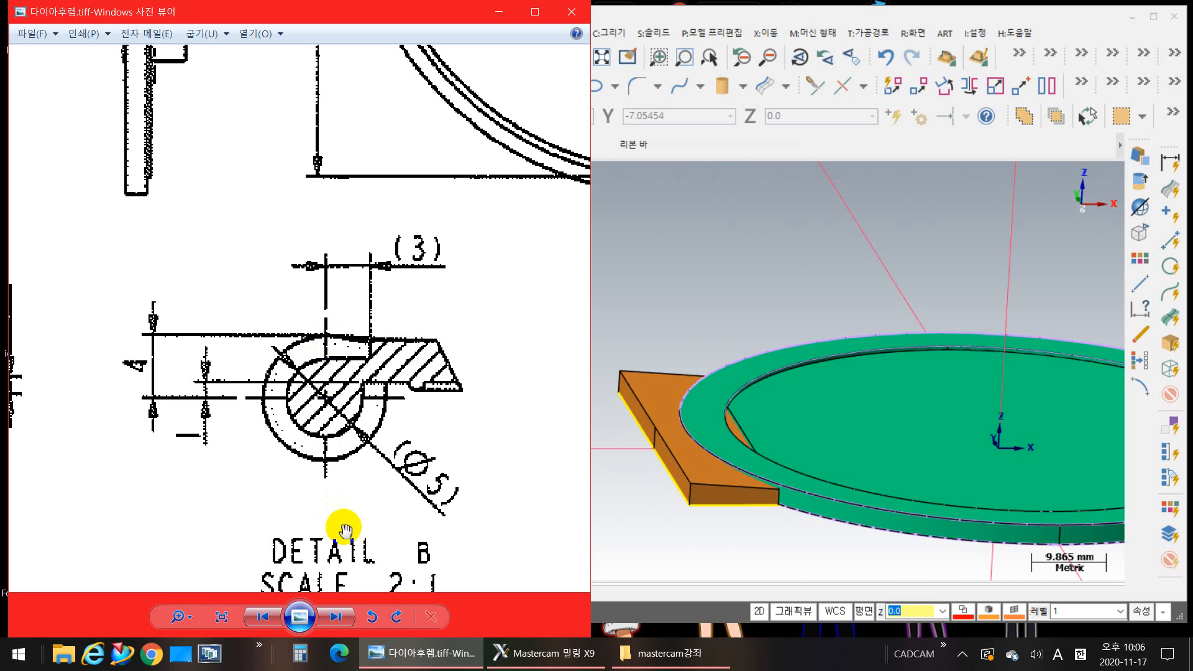
pyautogui.scroll(1, 639, 413)
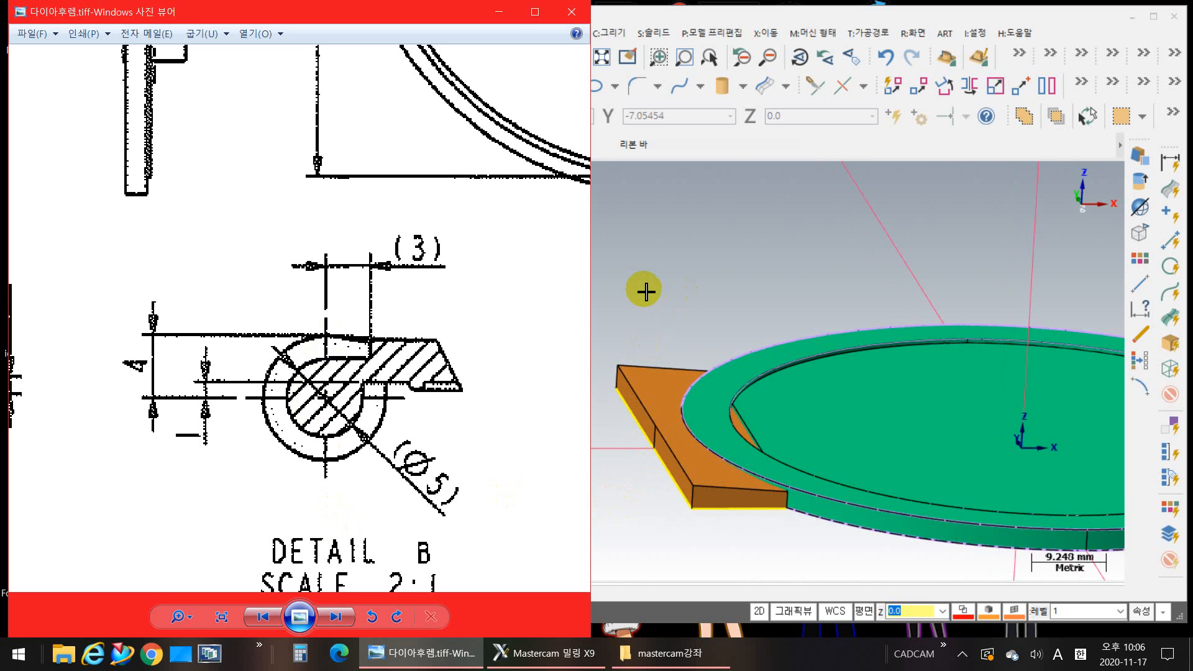
pyautogui.click(663, 260)
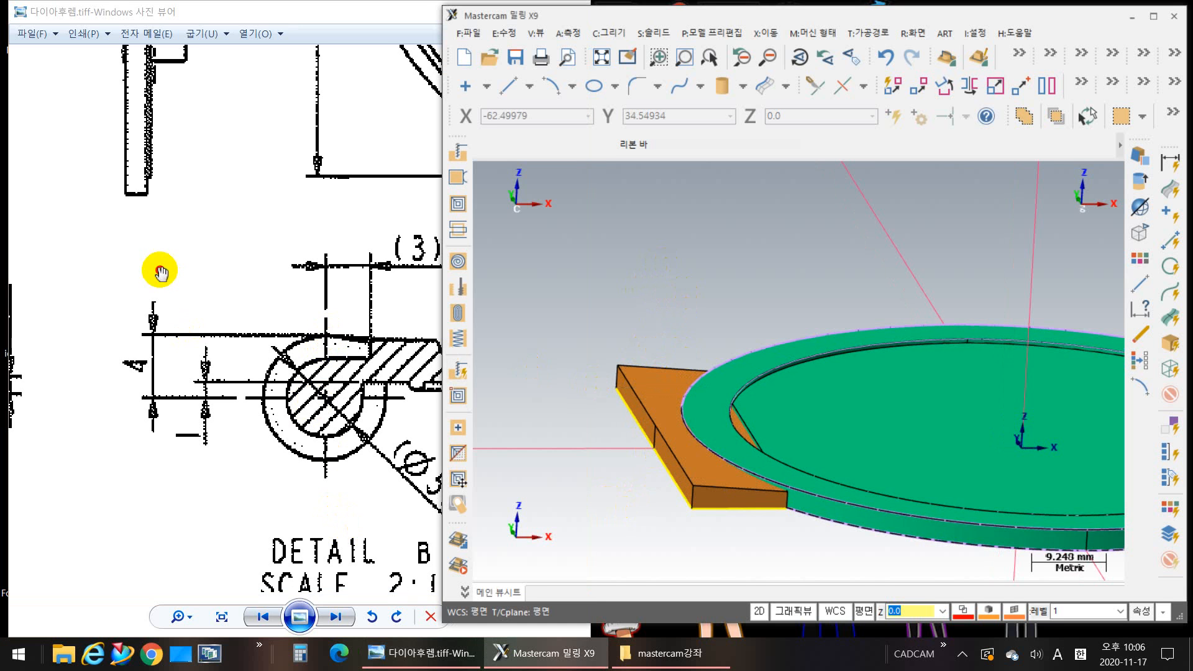
pyautogui.moveTo(160, 271); pyautogui.dragTo(171, 453)
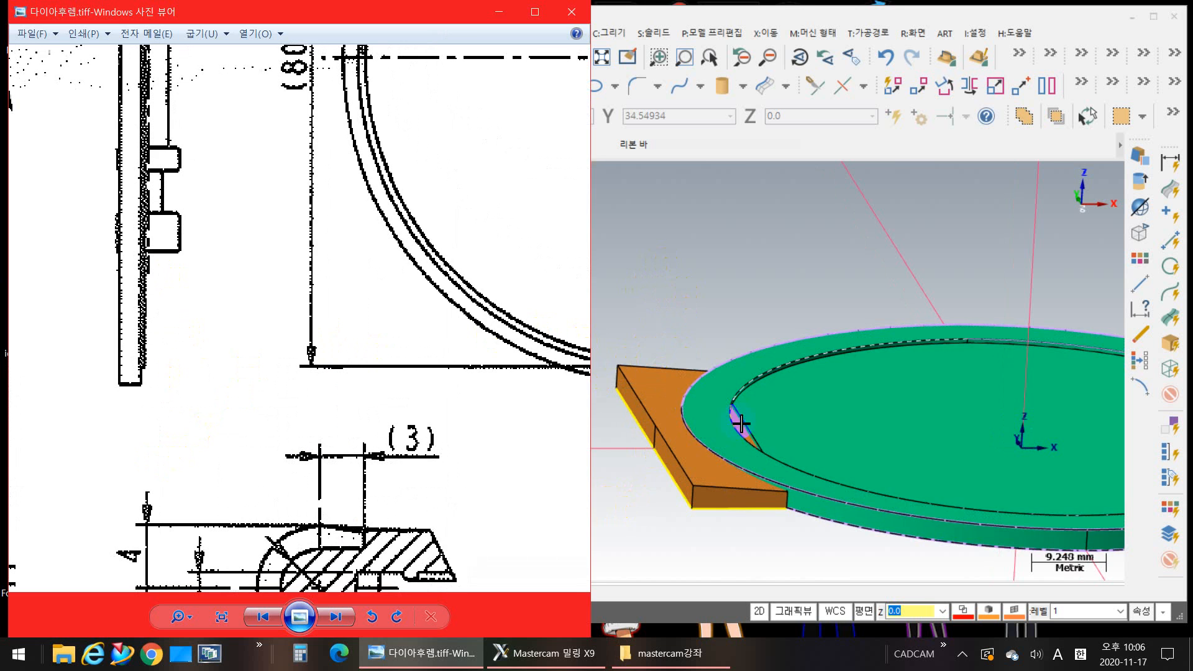
# Step: Inspect from several angles where the drafted hinge block passes under the ring and protrudes inside its inner circle
pyautogui.click(725, 354)
pyautogui.scroll(-3, 786, 373)
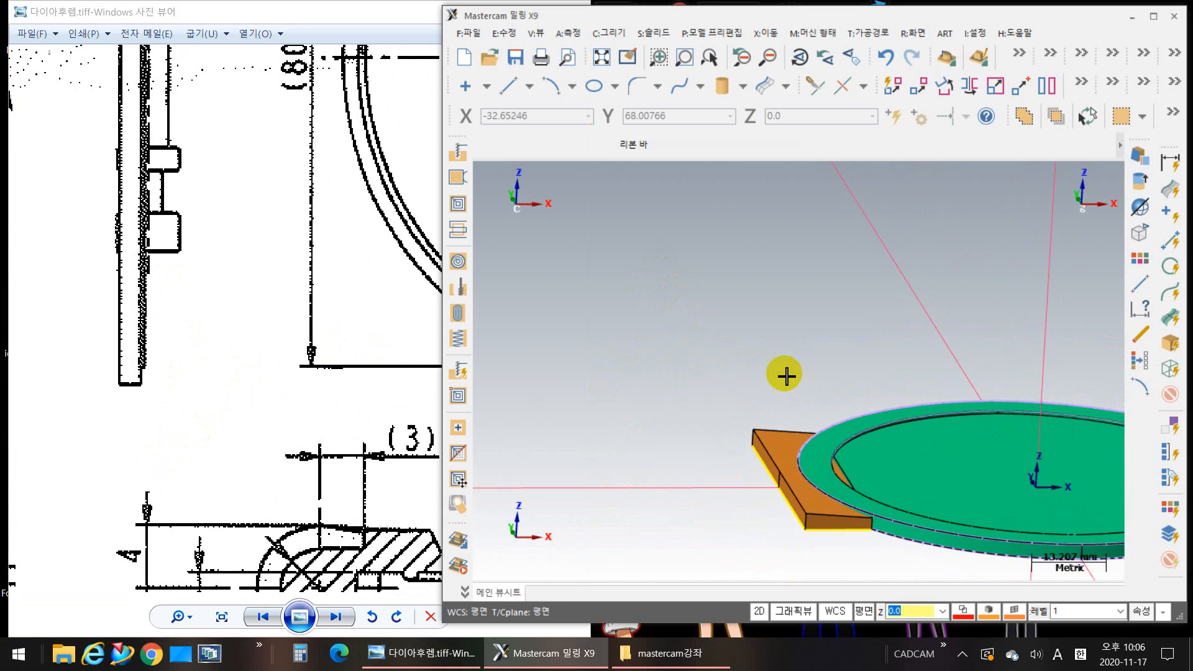
pyautogui.scroll(-6, 786, 375)
pyautogui.moveTo(786, 376); pyautogui.dragTo(812, 322, button='middle')
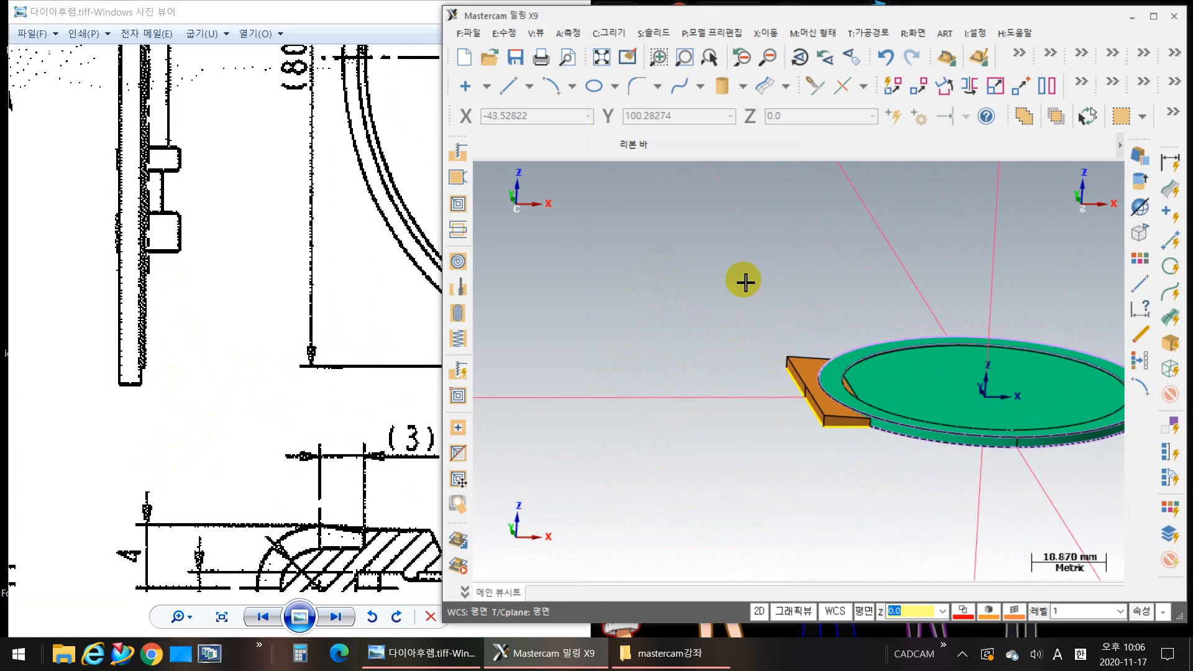
pyautogui.scroll(-3, 743, 282)
pyautogui.moveTo(756, 277); pyautogui.dragTo(694, 430, button='middle')
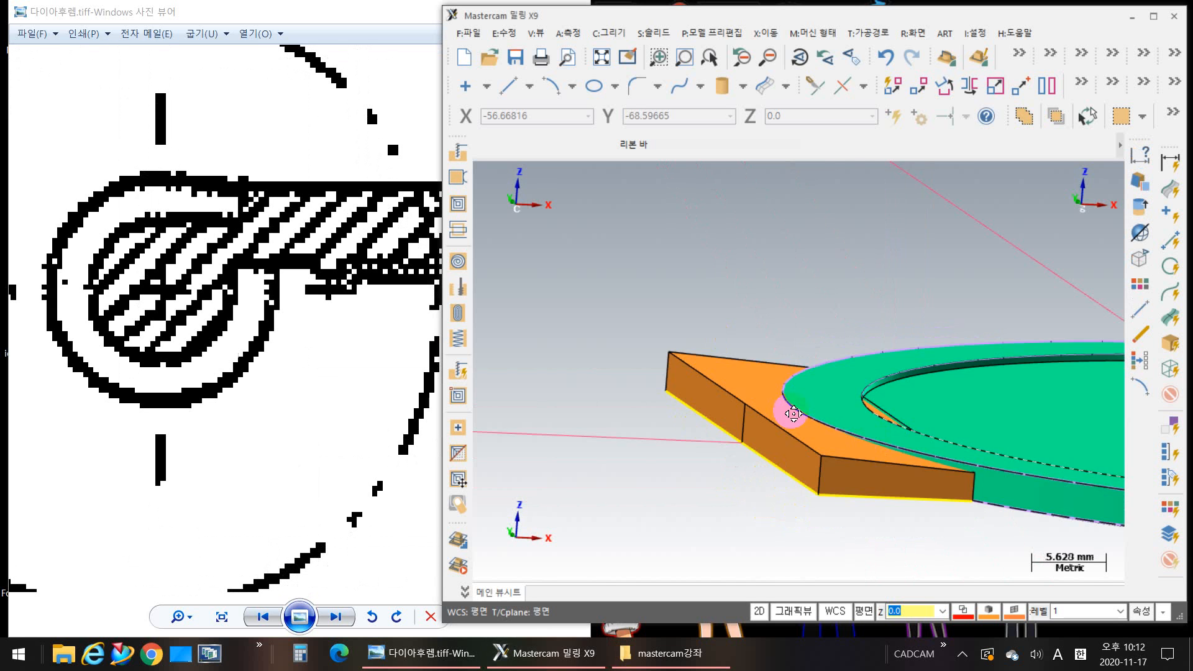
pyautogui.scroll(2, 825, 430)
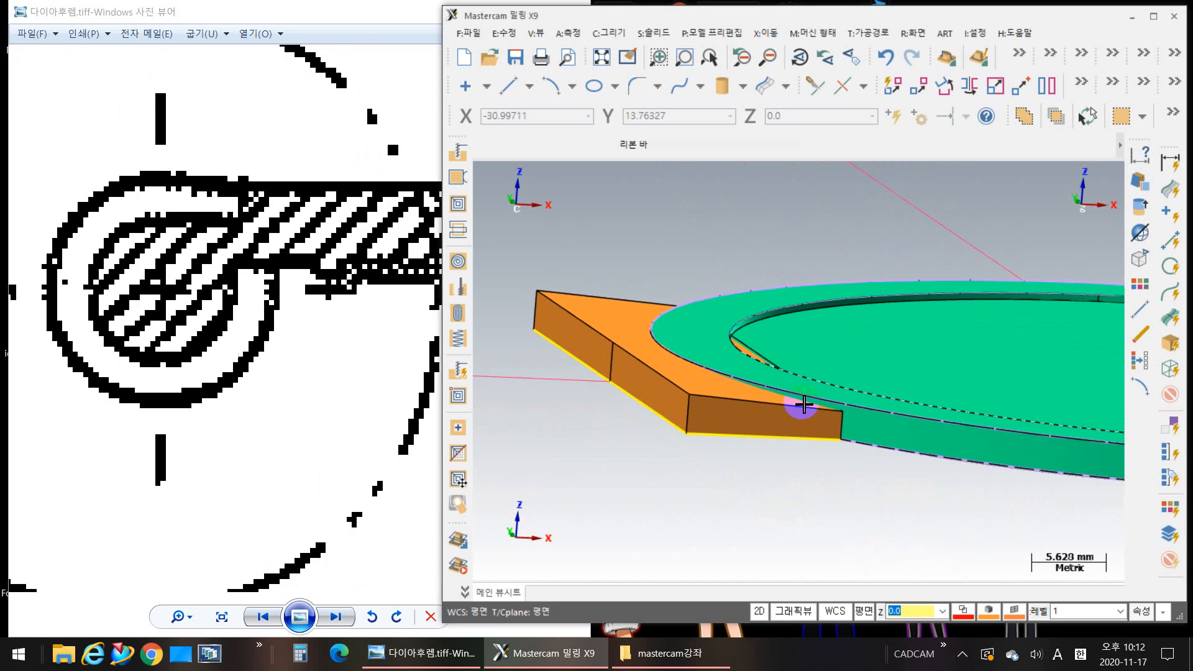
pyautogui.click(824, 453)
pyautogui.moveTo(803, 471); pyautogui.dragTo(817, 448, button='middle')
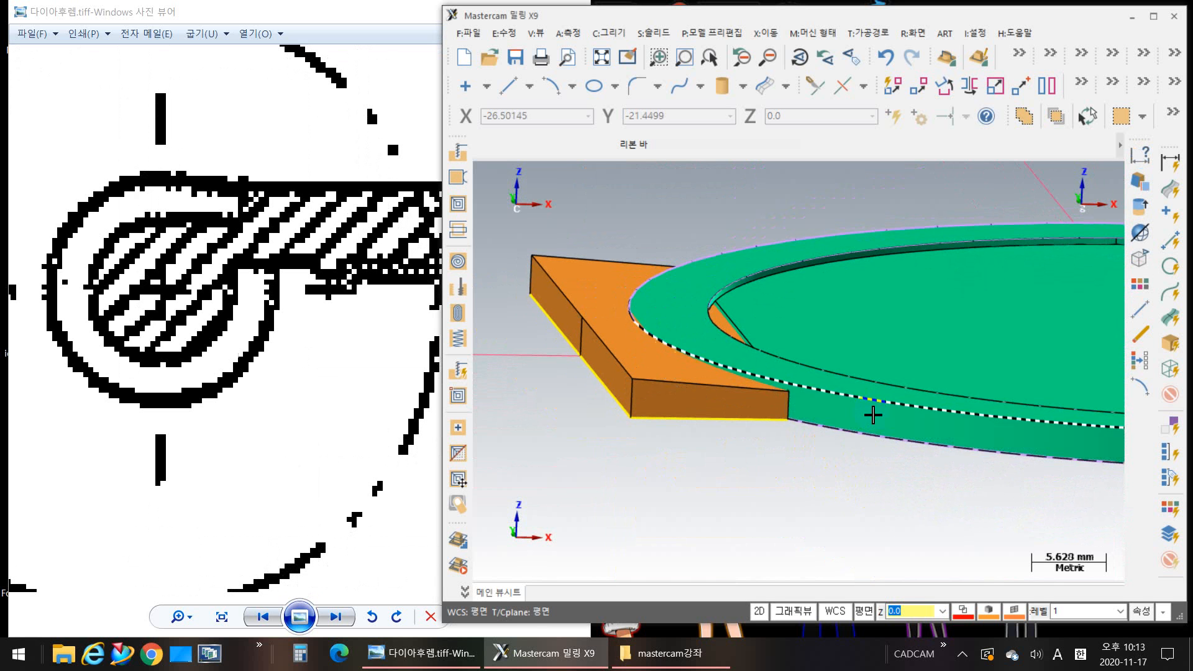
pyautogui.moveTo(855, 427)
pyautogui.mouseDown(button='middle')
pyautogui.moveTo(714, 434)
pyautogui.moveTo(734, 438)
pyautogui.mouseUp(button='middle')
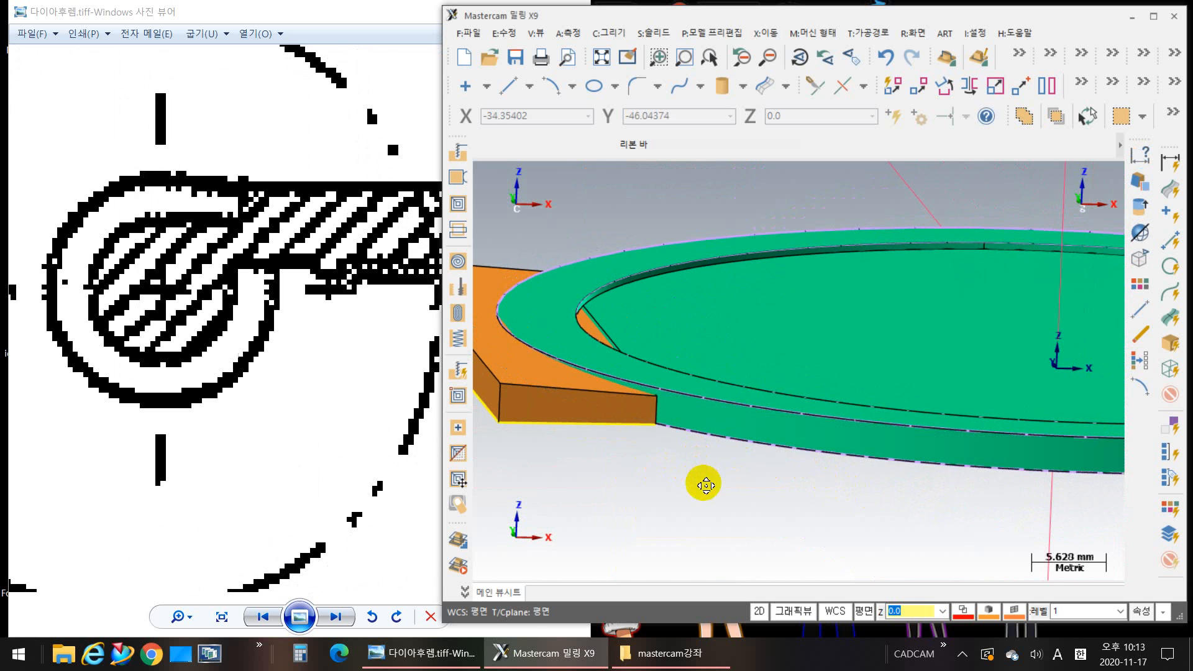
pyautogui.moveTo(706, 486); pyautogui.dragTo(740, 533, button='middle')
pyautogui.scroll(-3, 724, 521)
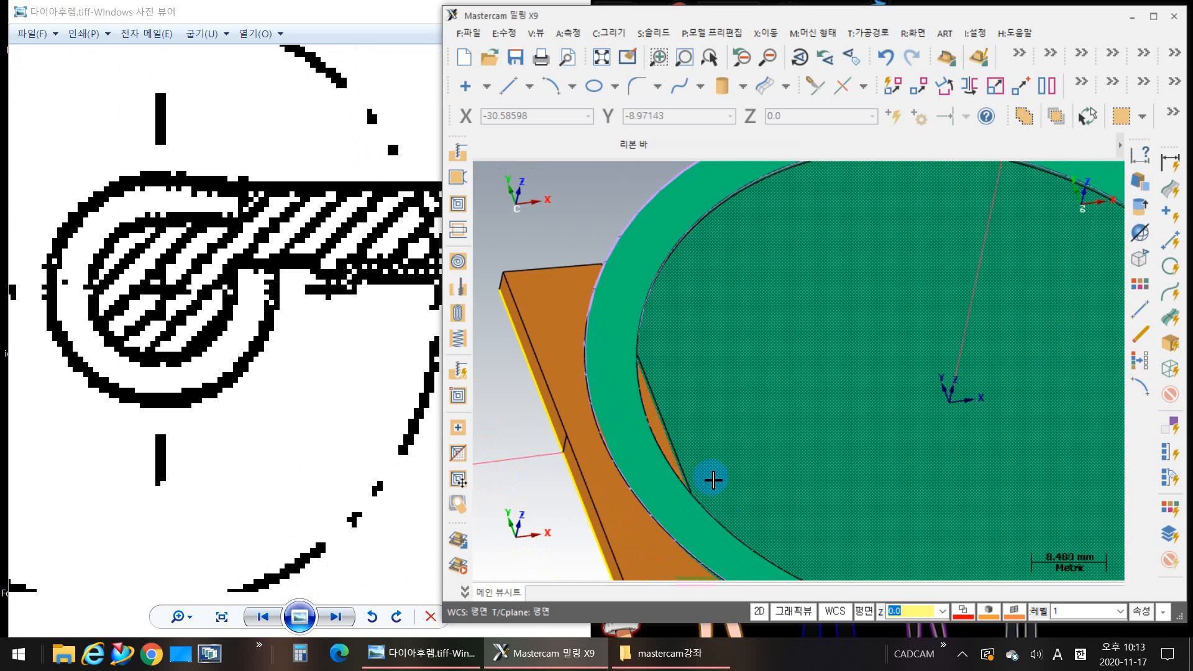
pyautogui.scroll(-3, 713, 479)
pyautogui.moveTo(721, 437); pyautogui.dragTo(713, 405, button='middle')
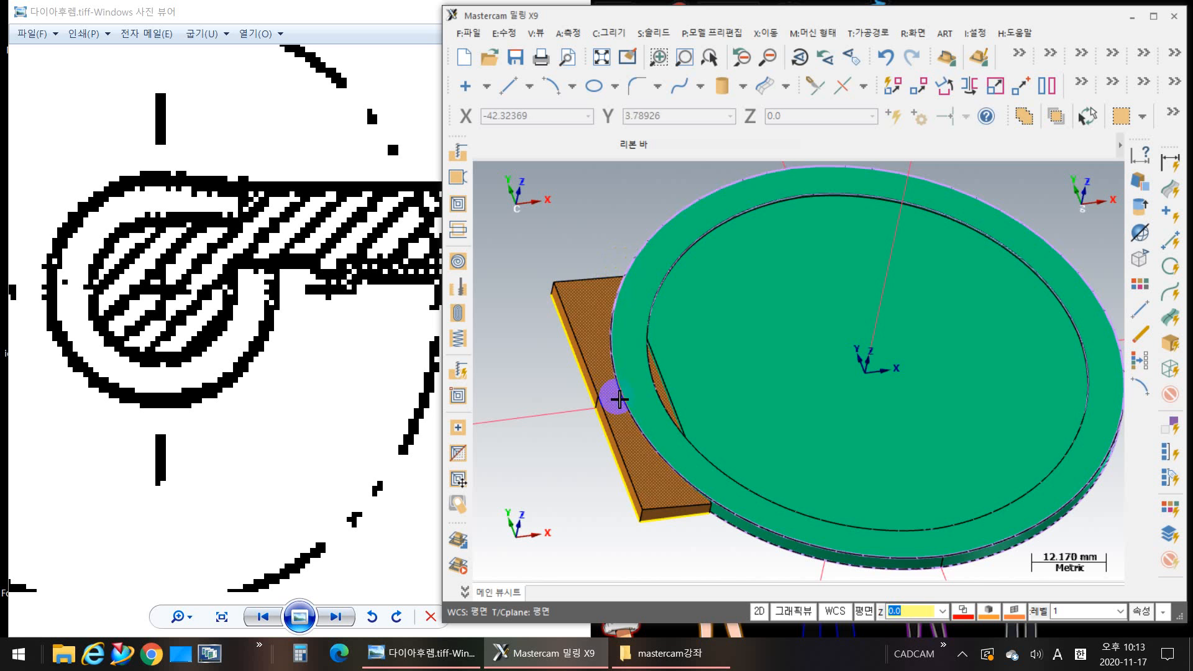
pyautogui.moveTo(913, 479); pyautogui.dragTo(943, 498, button='middle')
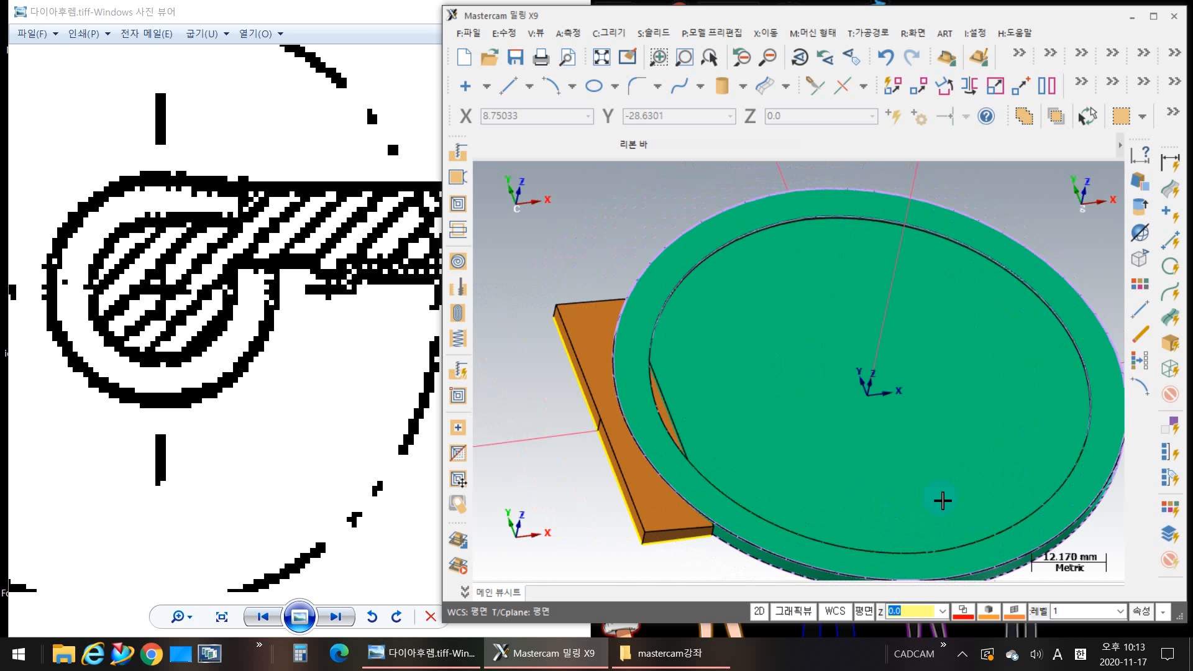
pyautogui.scroll(1, 683, 475)
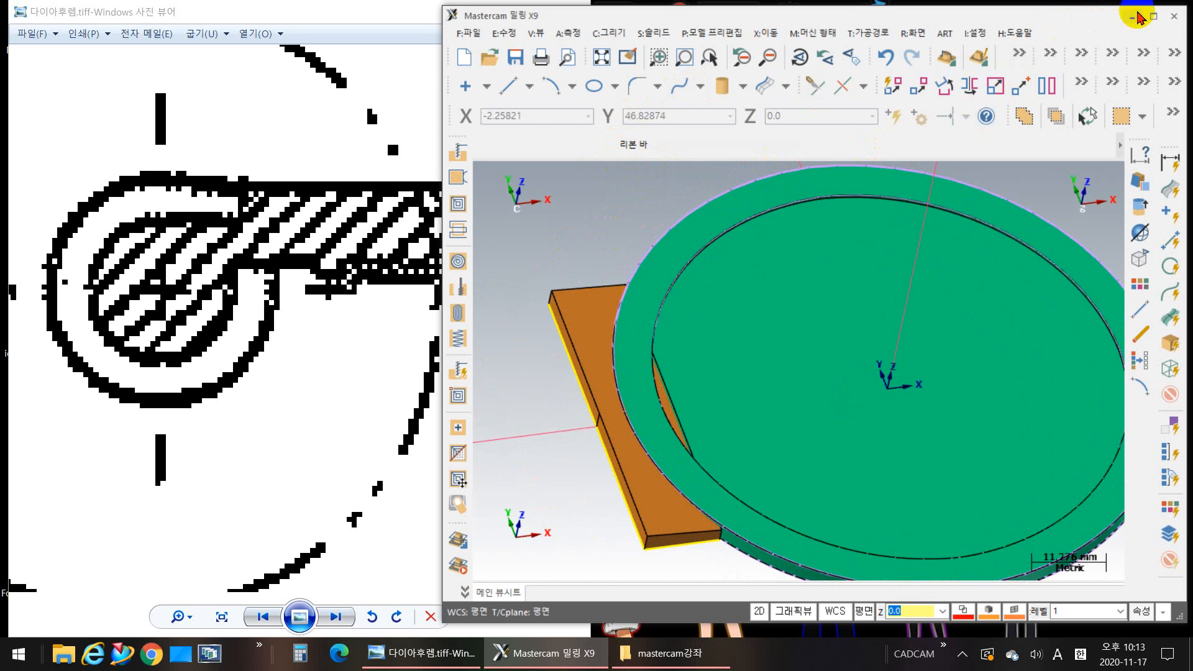
# Step: Maximize the Mastercam window to enlarge the modeling area
pyautogui.click(1153, 16)
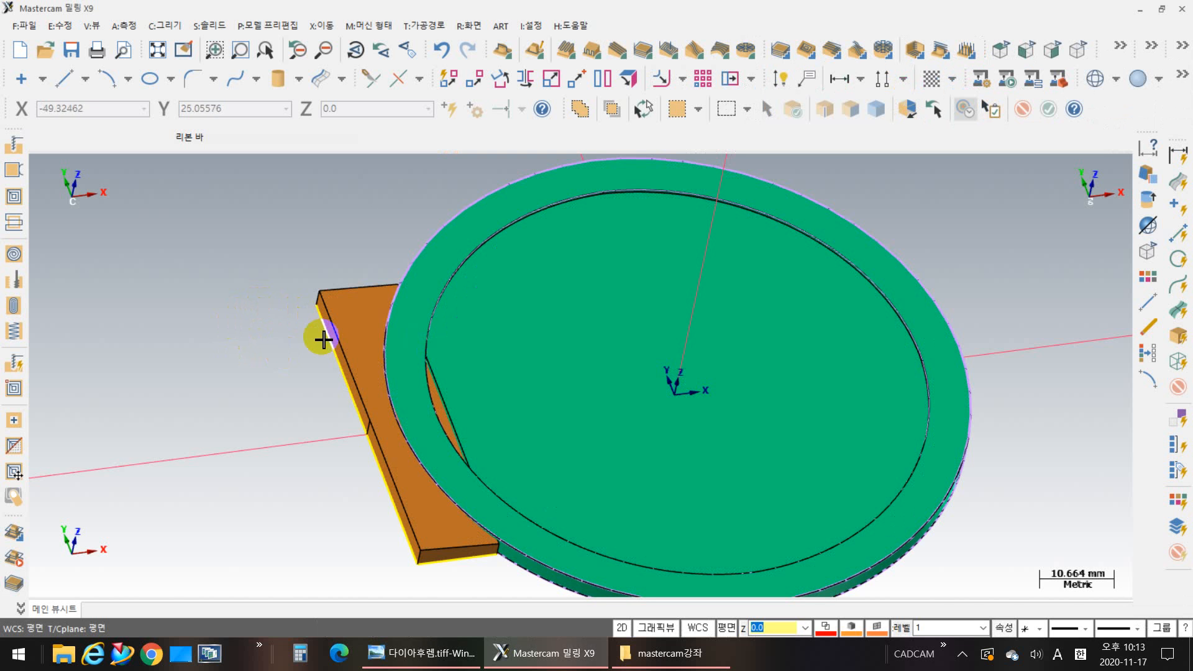
pyautogui.click(346, 310)
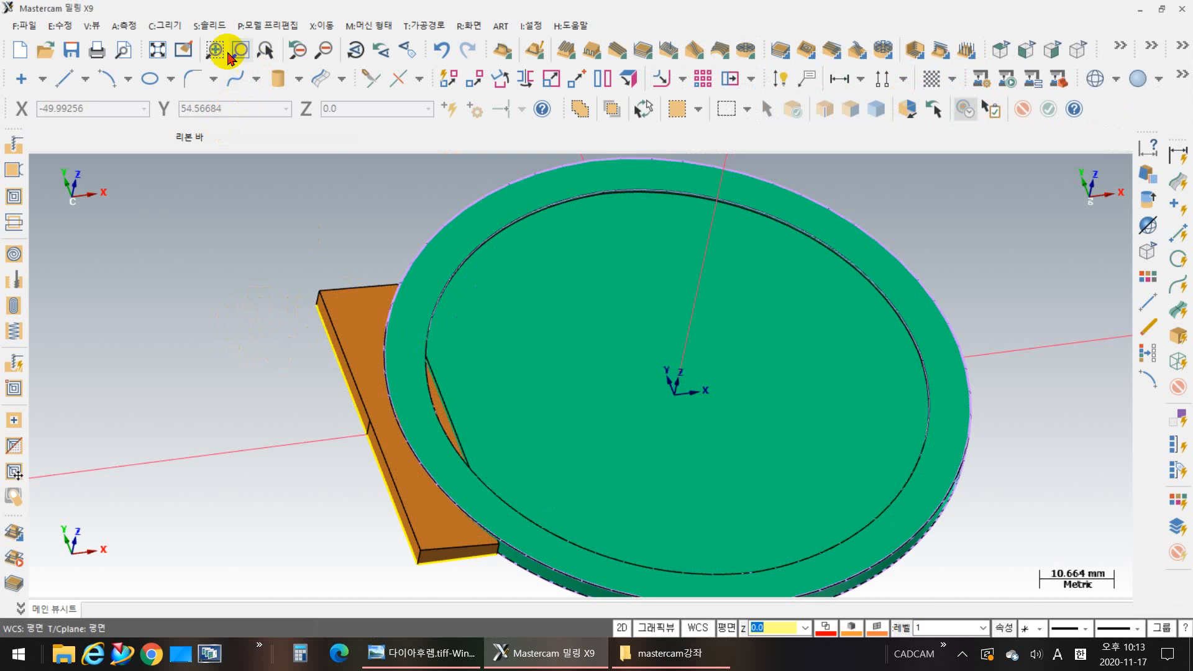
pyautogui.click(210, 26)
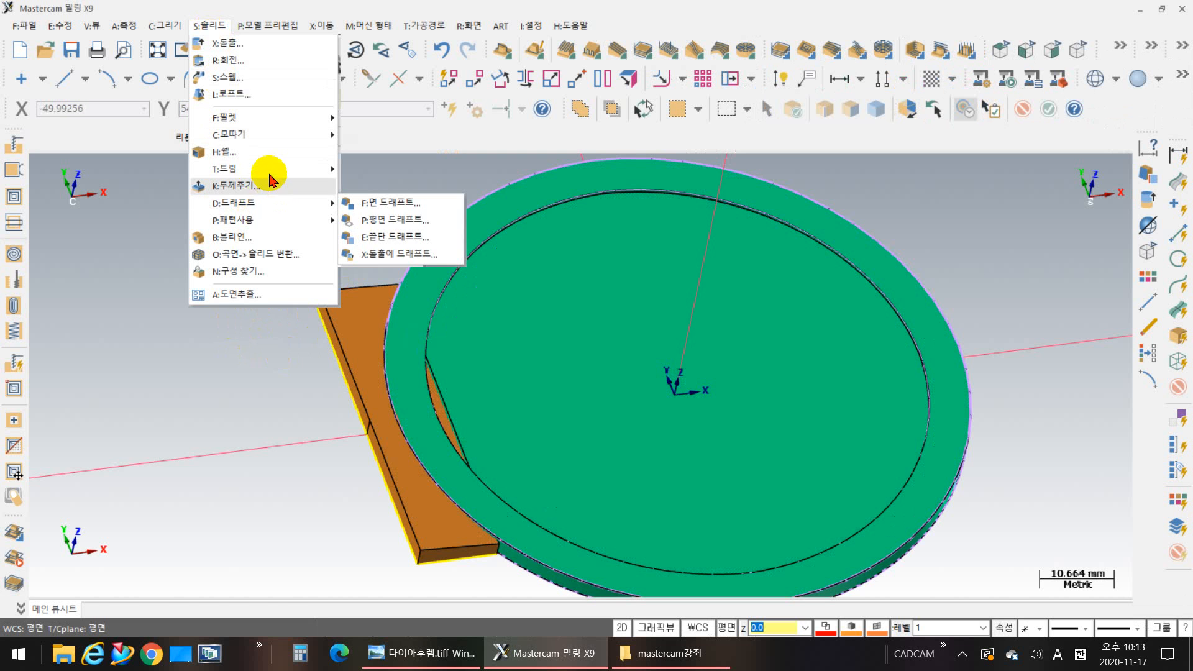
pyautogui.moveTo(271, 171)
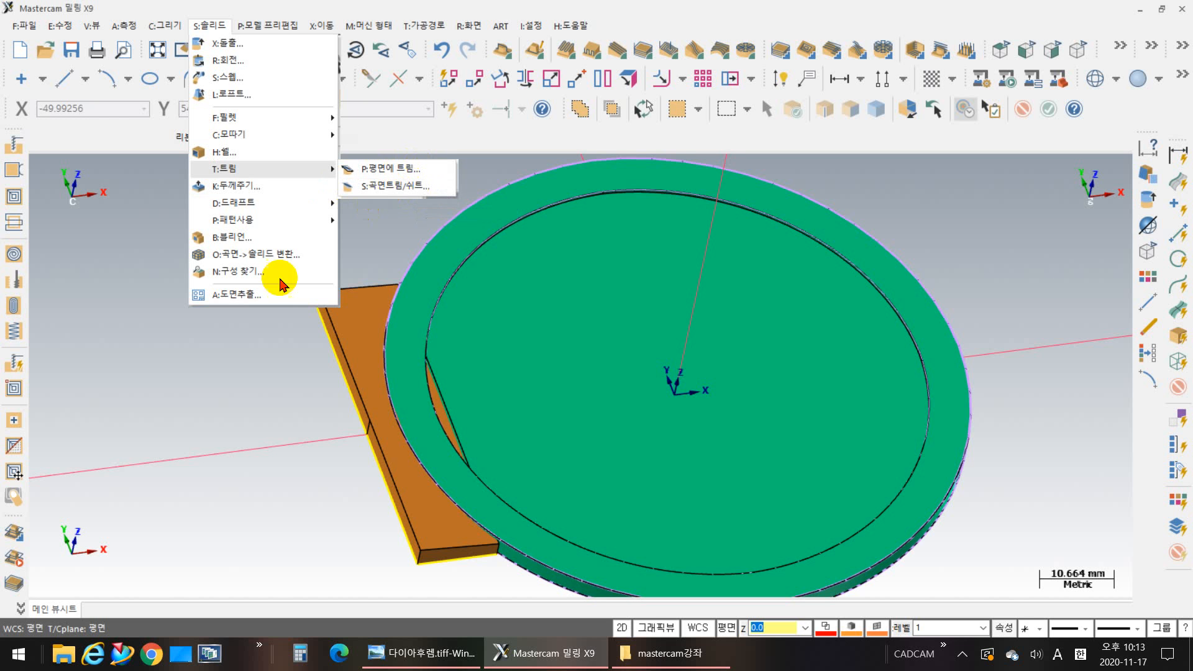
pyautogui.click(207, 433)
pyautogui.moveTo(188, 443); pyautogui.dragTo(187, 360)
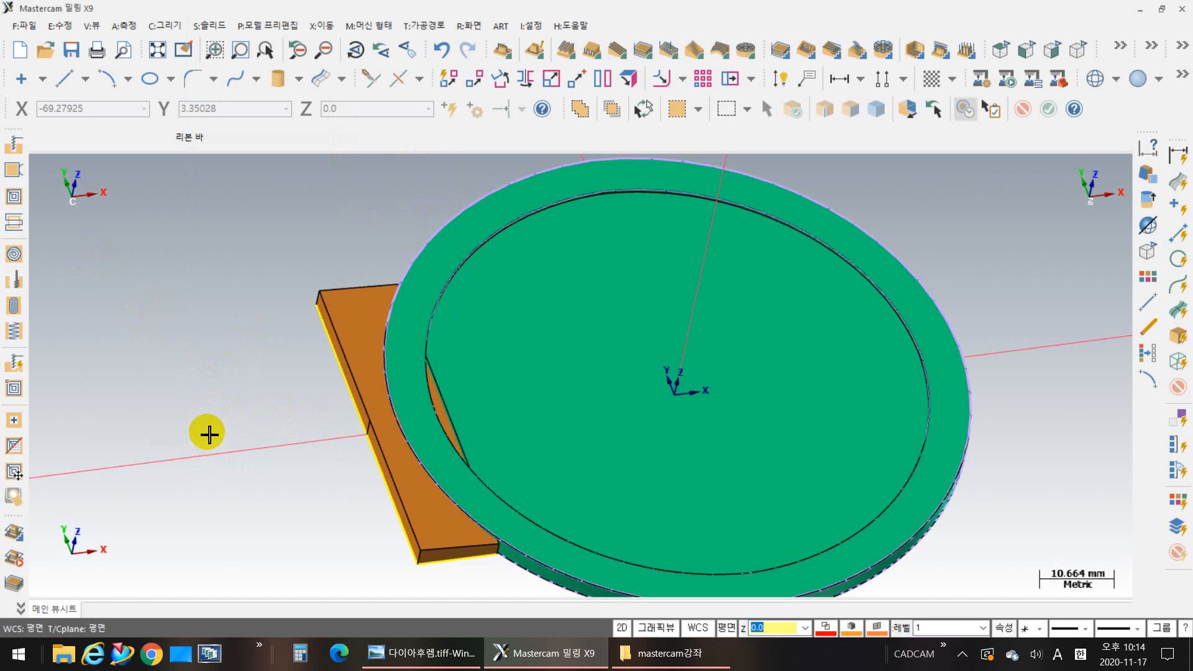
# Step: Set up a solid extrude from the ring's outer circle as a body cut, with the orange hinge block as the target
pyautogui.click(204, 25)
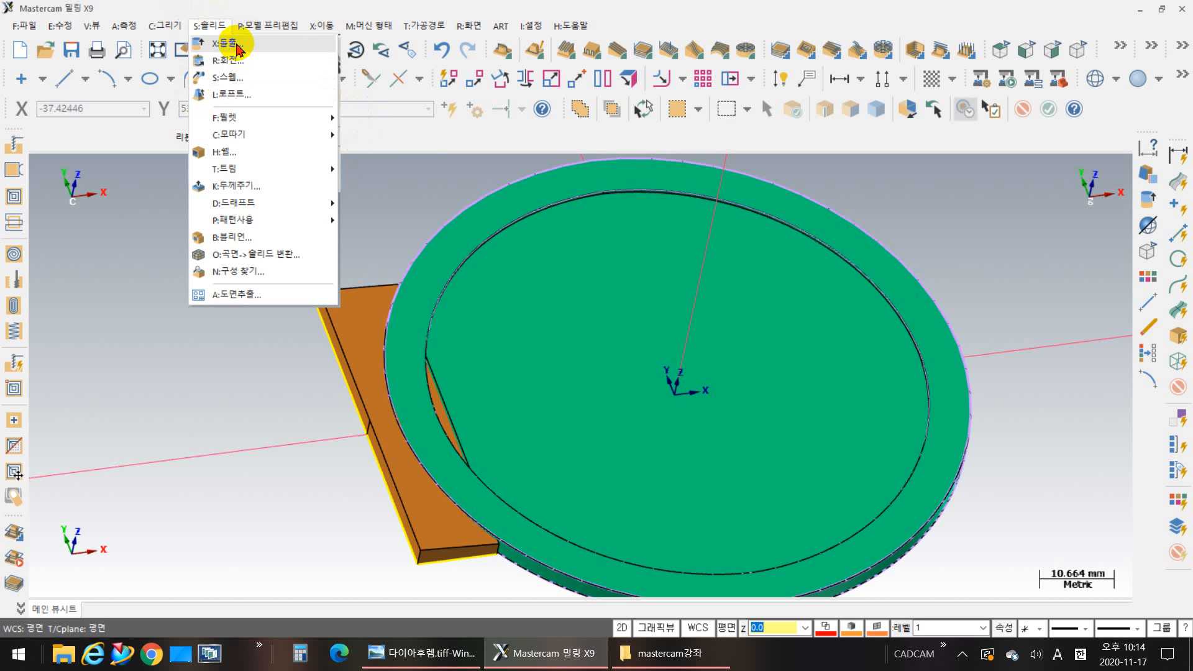
pyautogui.click(235, 45)
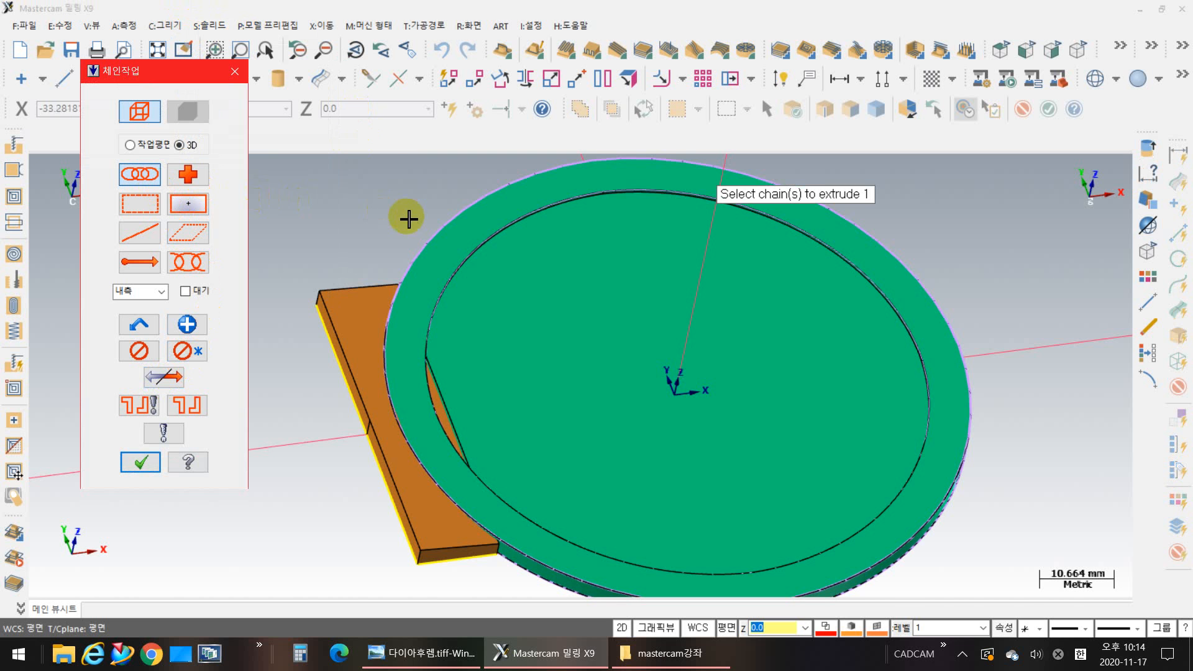
pyautogui.click(425, 232)
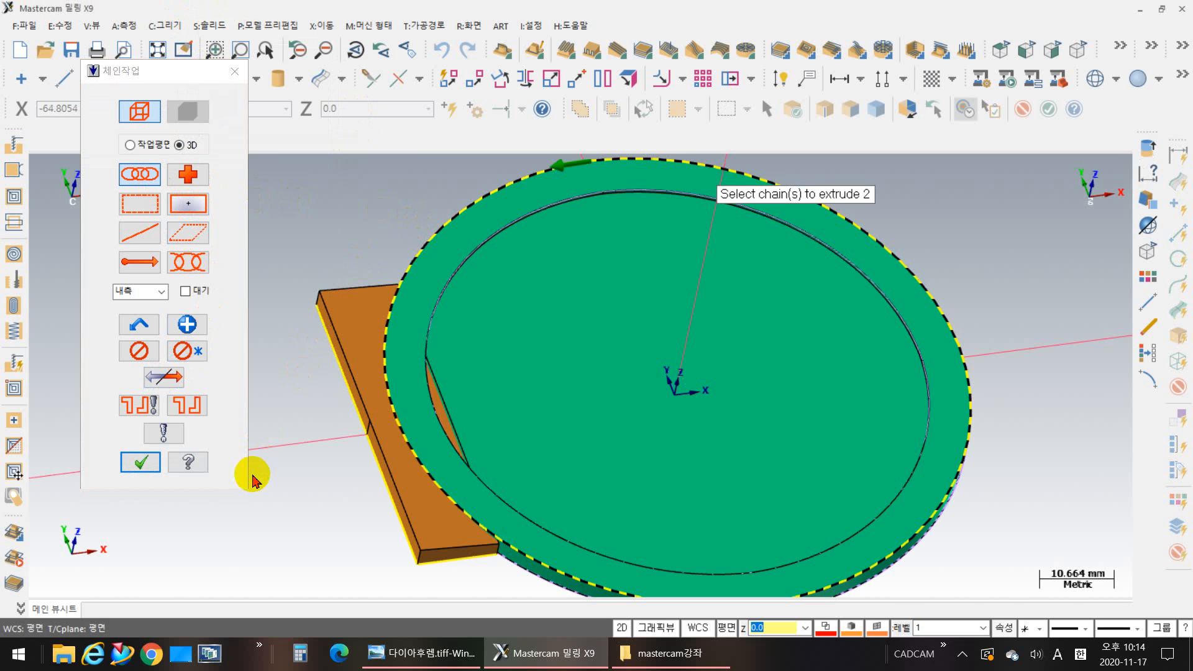
pyautogui.click(141, 463)
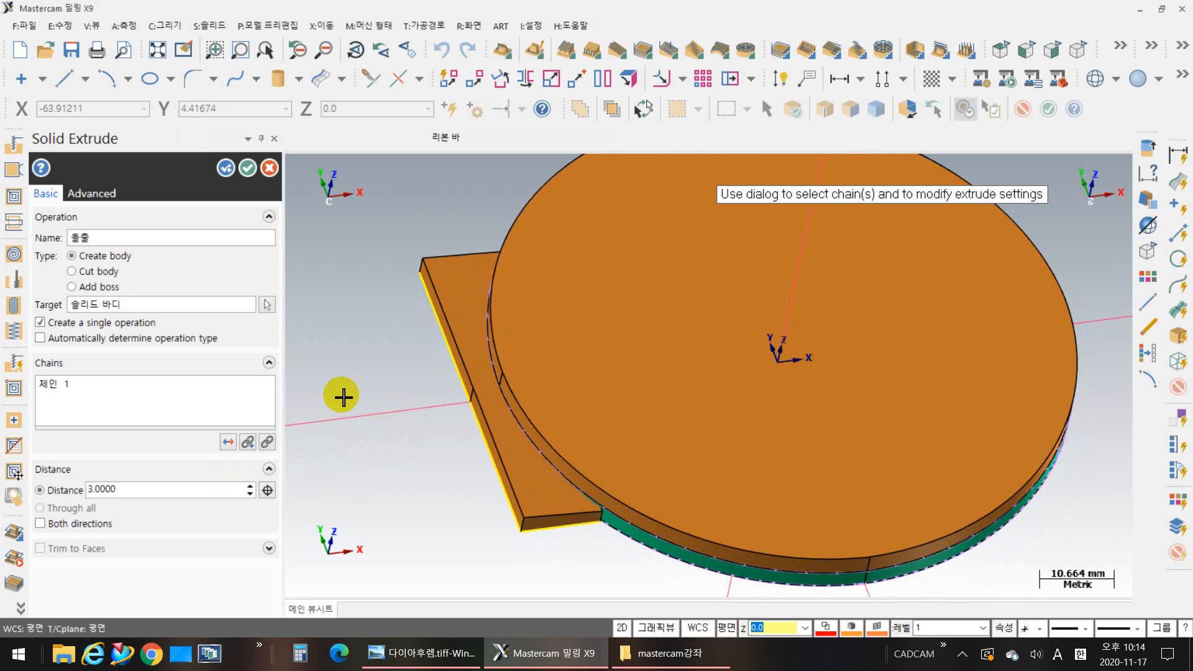
pyautogui.click(75, 271)
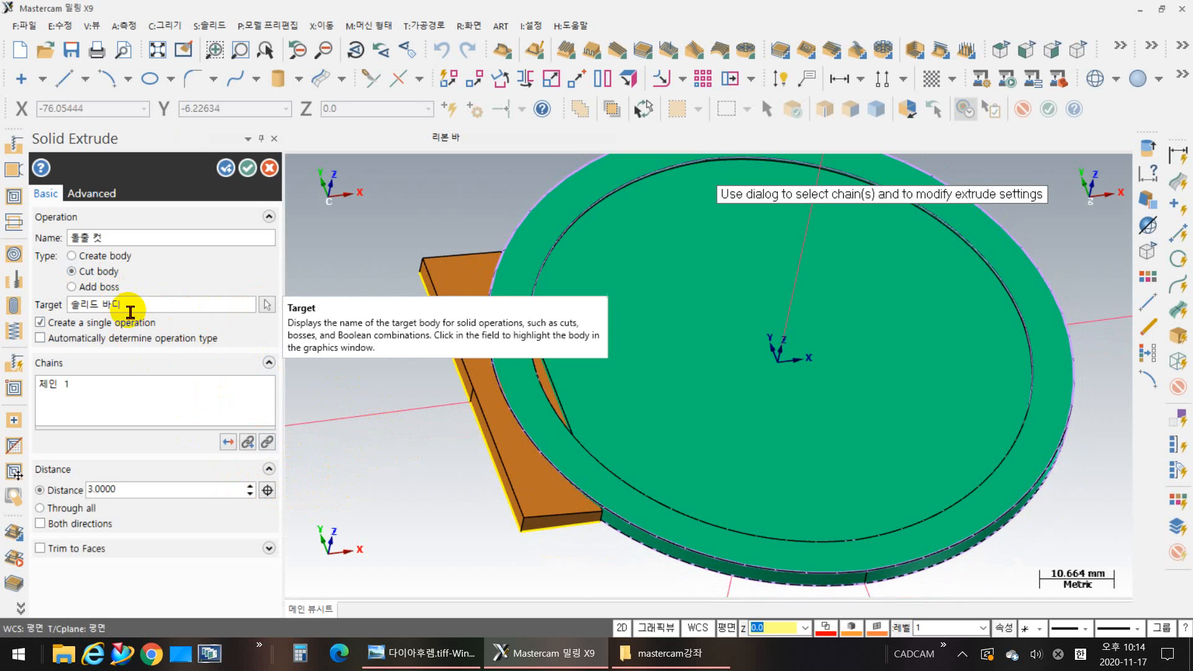
pyautogui.click(268, 304)
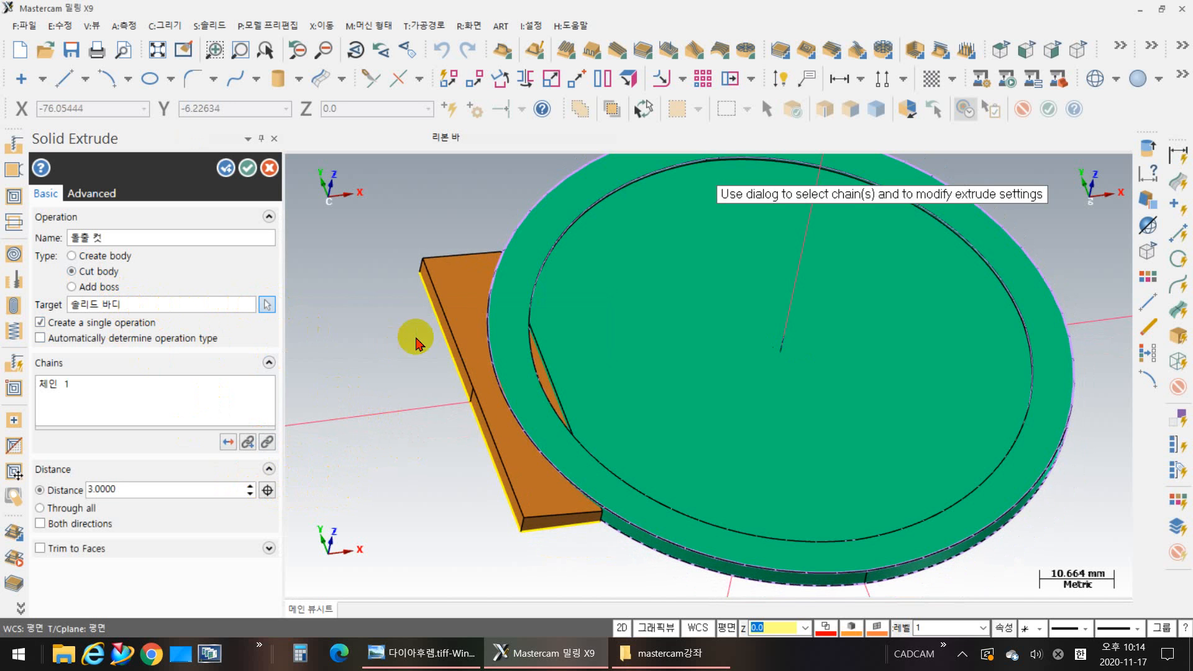
pyautogui.click(456, 288)
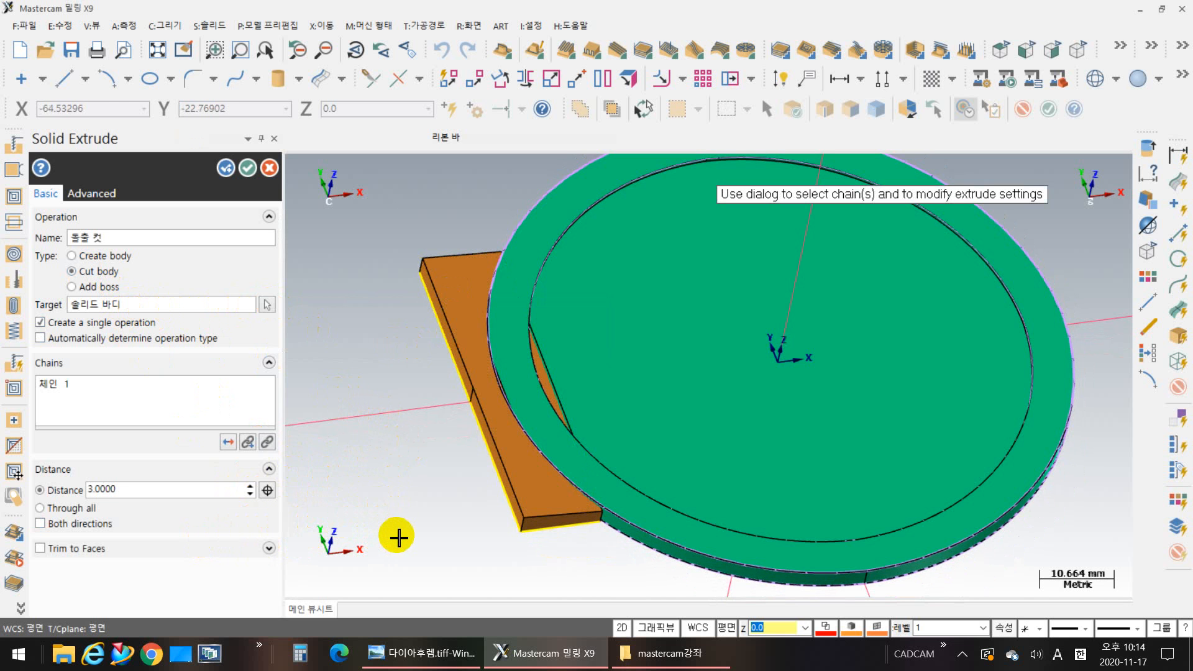
# Step: Reverse the extrude cut to run downward and apply it to the hinge block with a distance of 3 mm
pyautogui.moveTo(397, 540); pyautogui.dragTo(362, 541, button='middle')
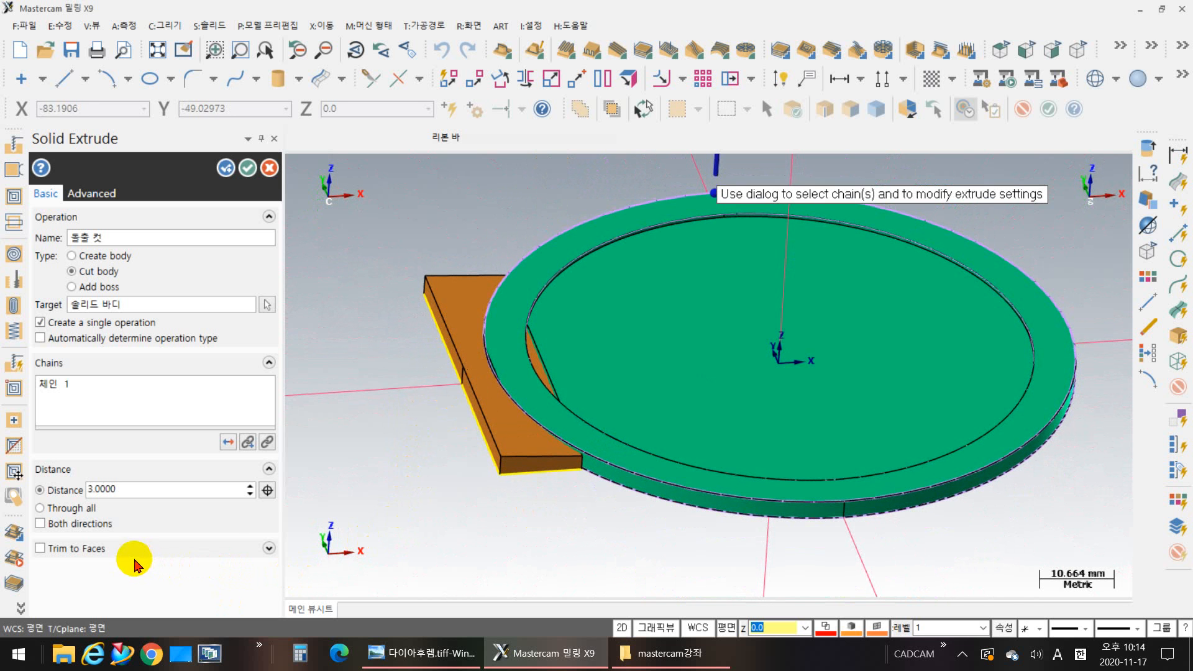
pyautogui.moveTo(398, 551); pyautogui.dragTo(416, 521, button='middle')
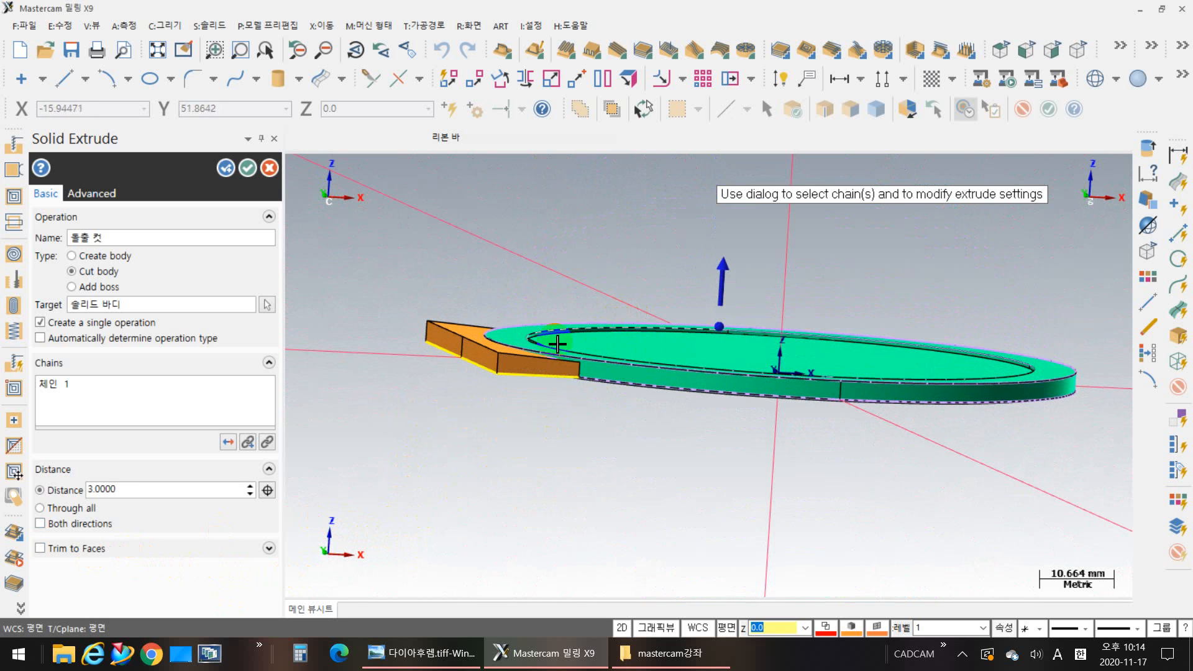
pyautogui.click(228, 442)
pyautogui.moveTo(524, 475)
pyautogui.mouseDown(button='middle')
pyautogui.moveTo(514, 509)
pyautogui.moveTo(548, 380)
pyautogui.moveTo(519, 373)
pyautogui.mouseUp(button='middle')
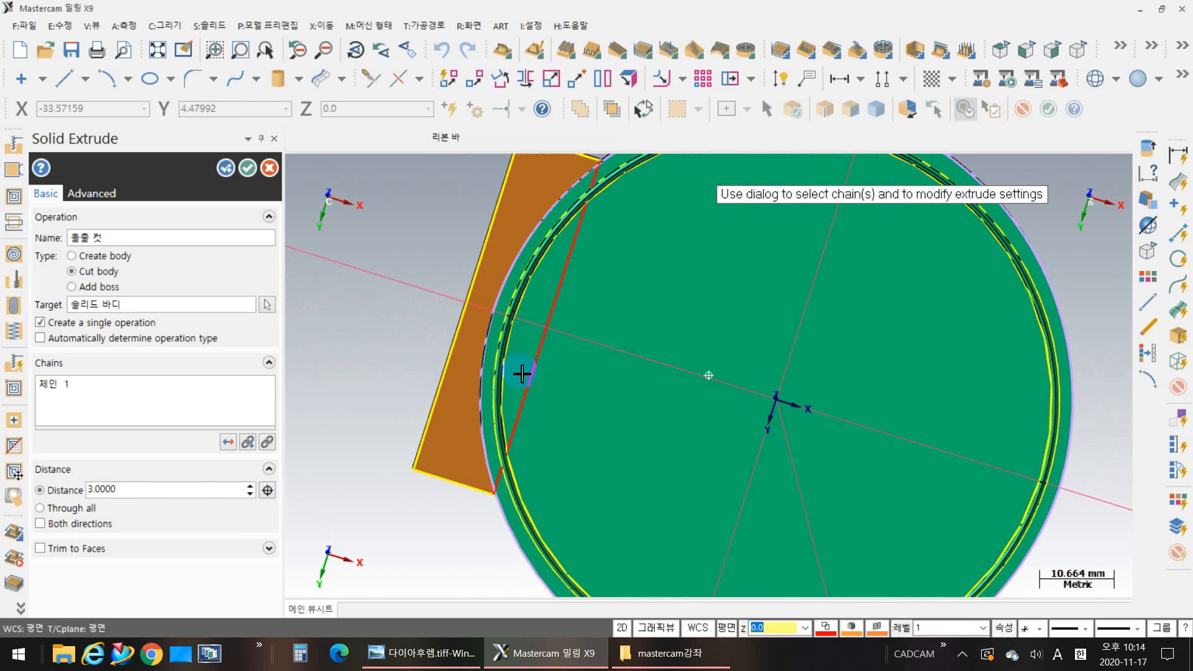
pyautogui.scroll(4, 389, 488)
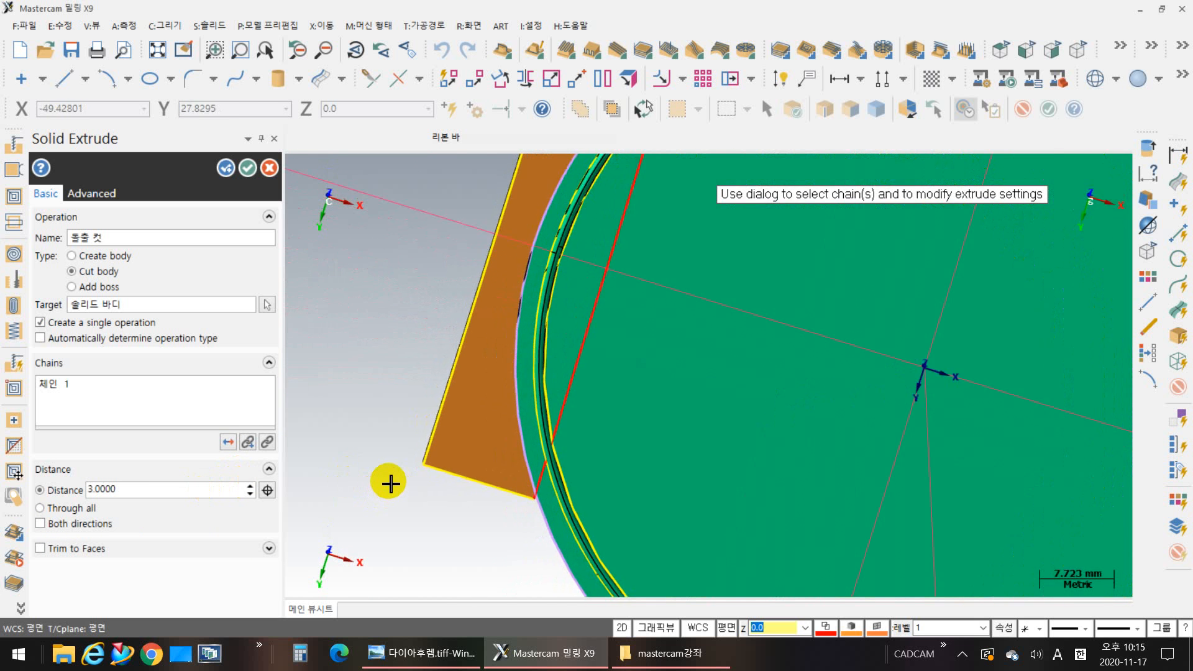
pyautogui.scroll(-9, 389, 488)
pyautogui.moveTo(396, 413); pyautogui.dragTo(356, 560, button='middle')
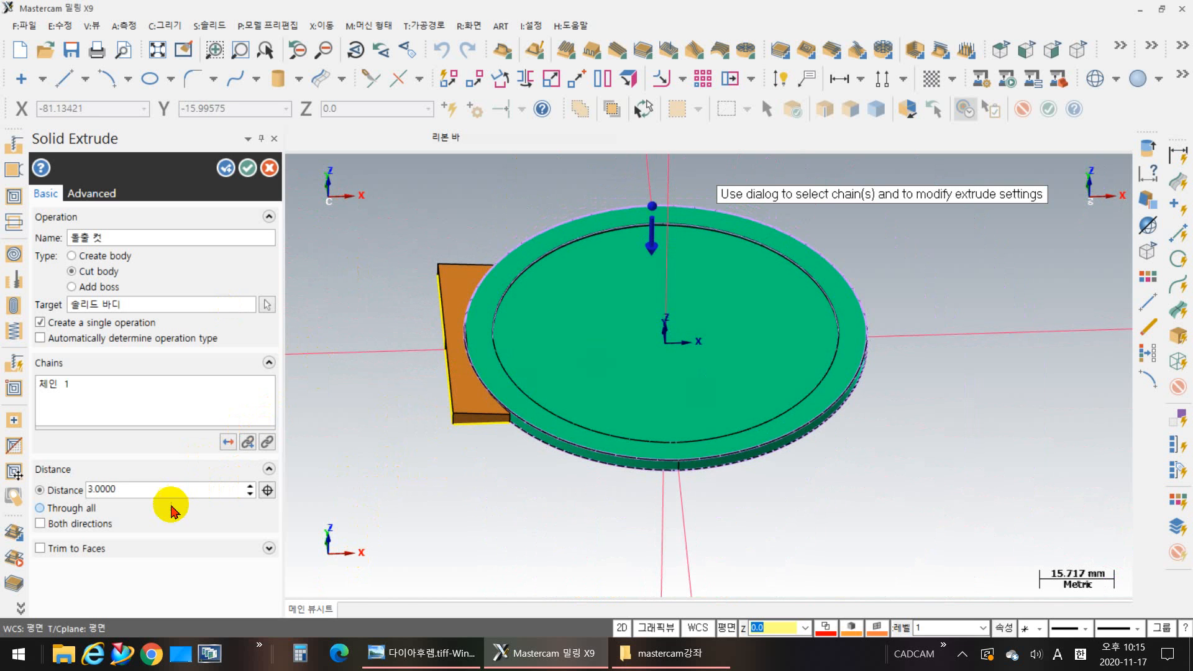
pyautogui.click(249, 169)
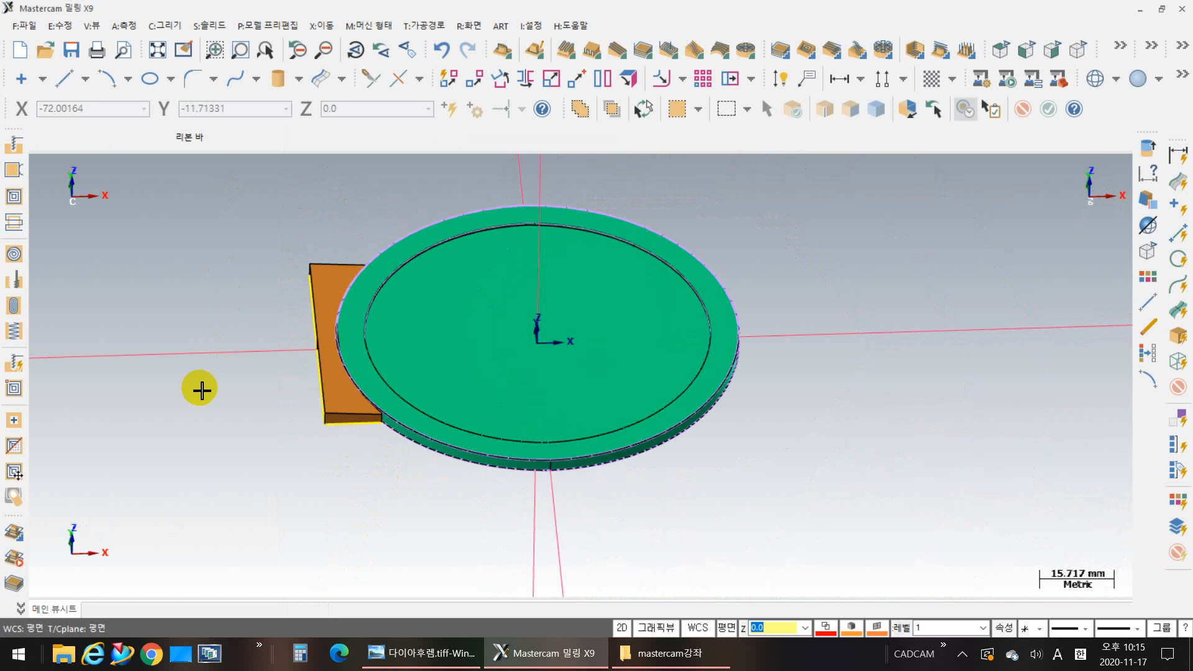
# Step: Edit the hinge block's extrude cut to run in both directions and regenerate all solids
pyautogui.scroll(10, 490, 474)
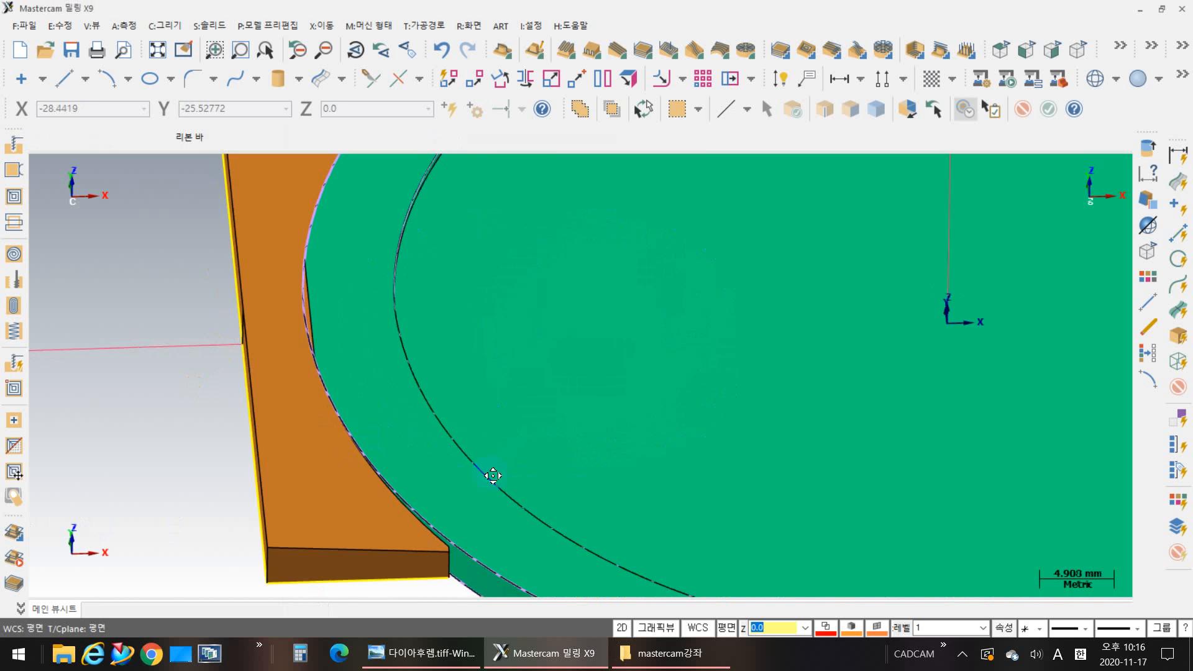
pyautogui.scroll(-2, 571, 375)
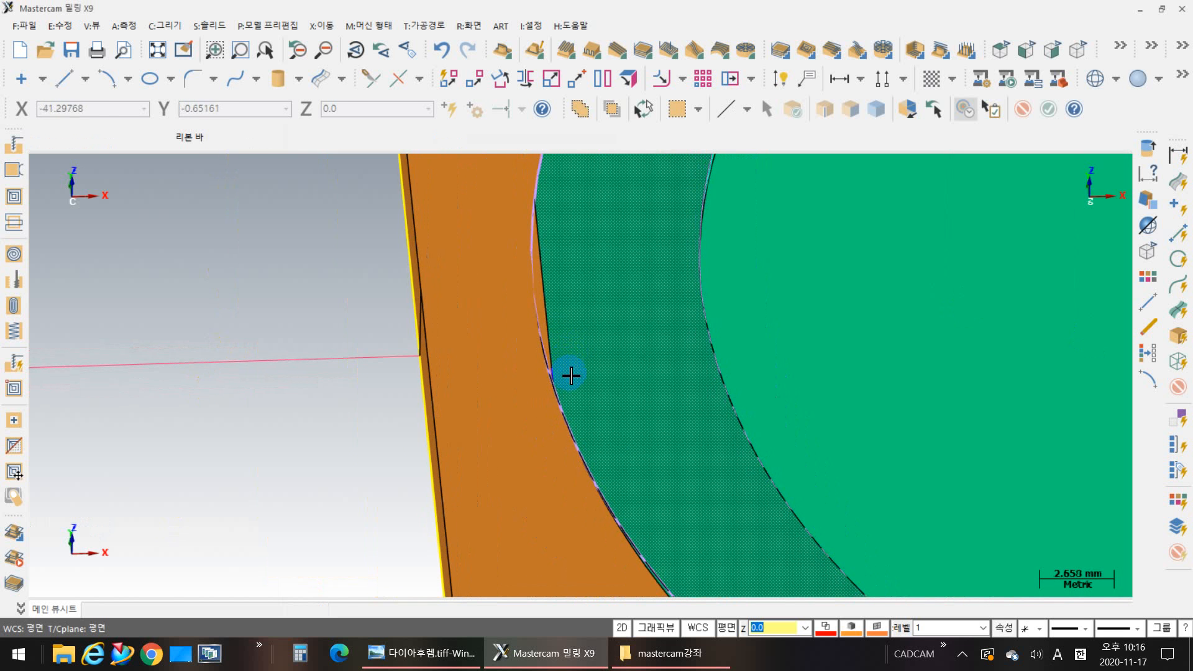
pyautogui.moveTo(649, 471); pyautogui.dragTo(618, 415, button='middle')
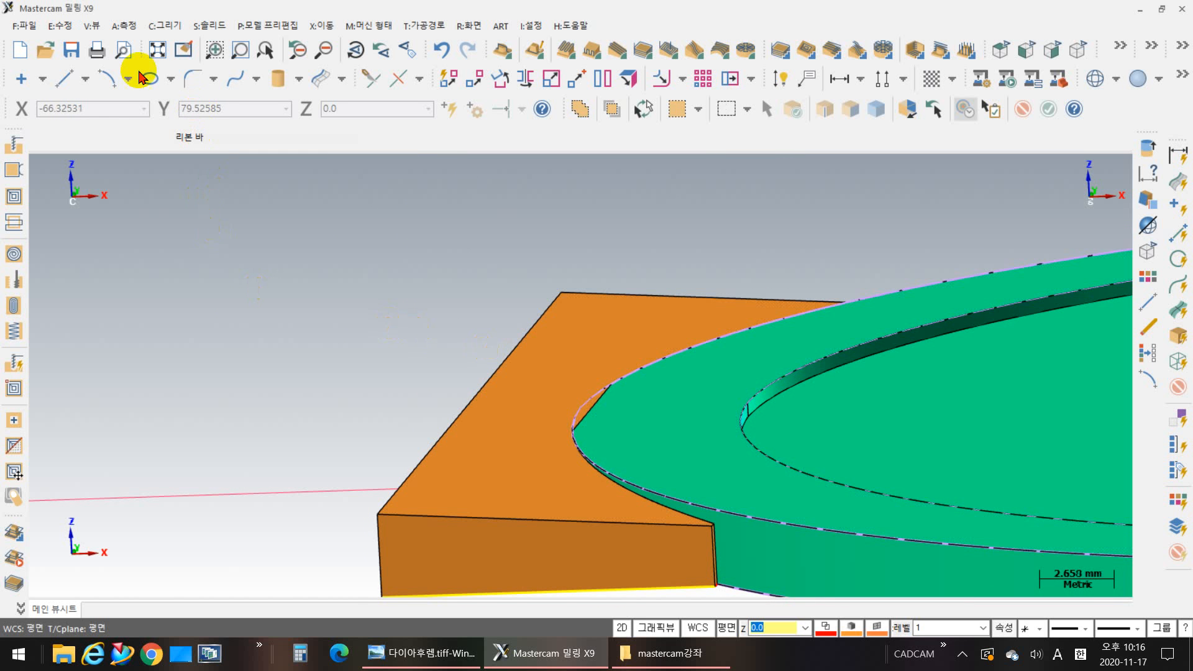
pyautogui.click(90, 25)
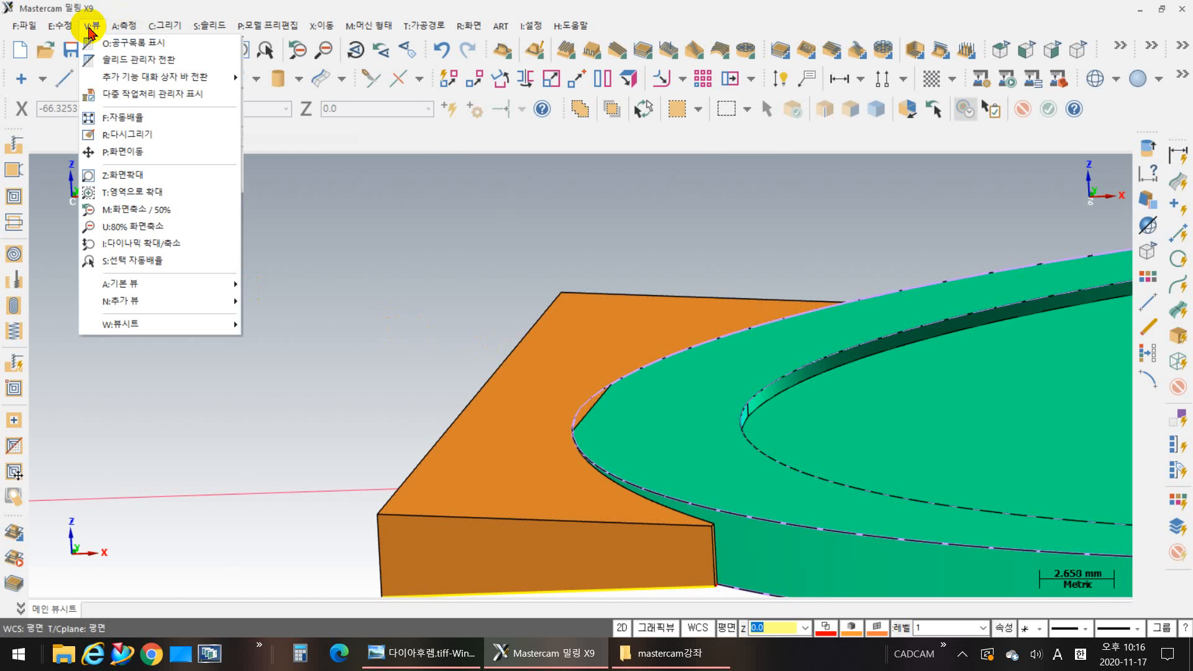
pyautogui.click(153, 62)
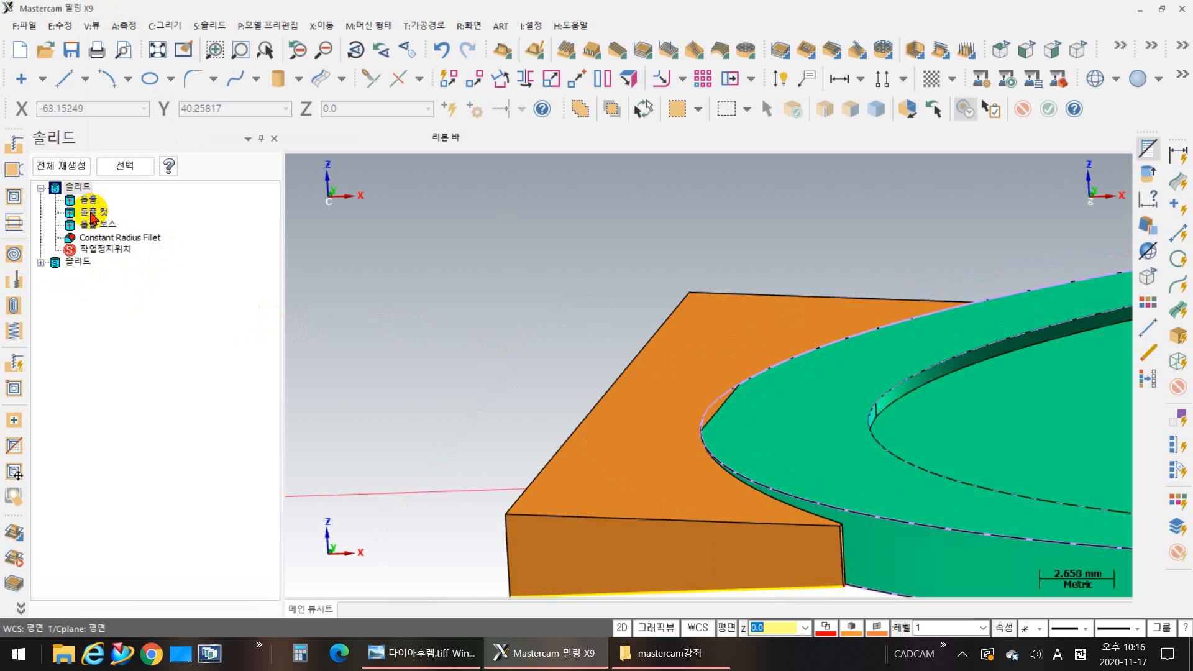
pyautogui.click(40, 263)
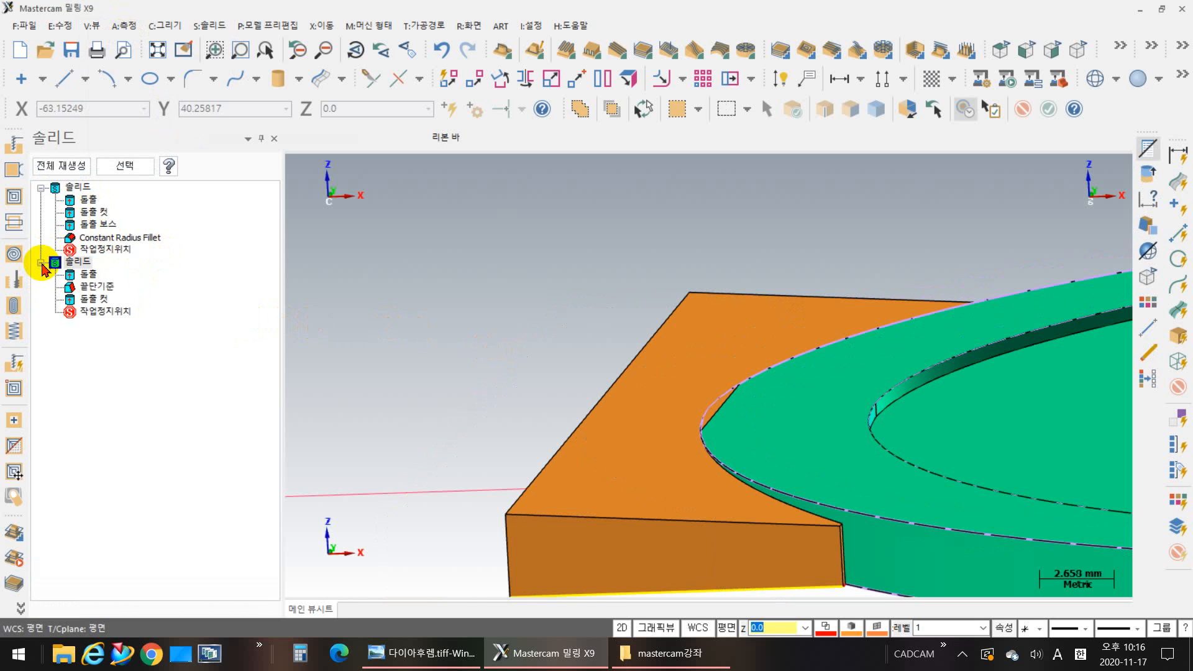
pyautogui.doubleClick(97, 302)
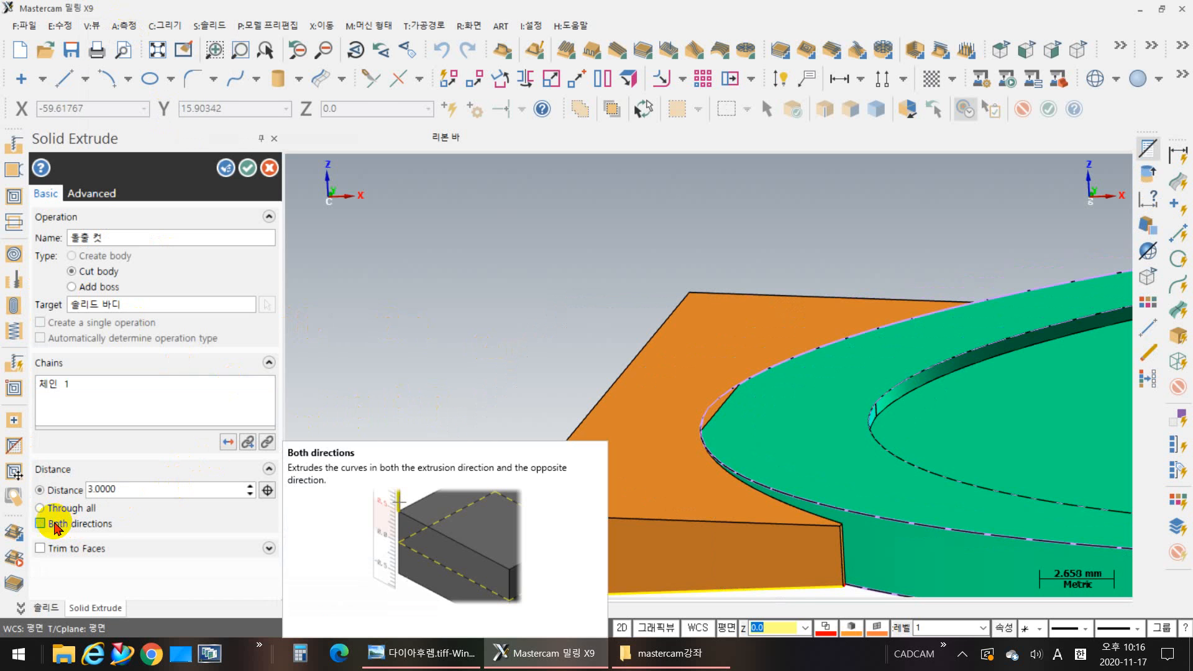
pyautogui.click(41, 525)
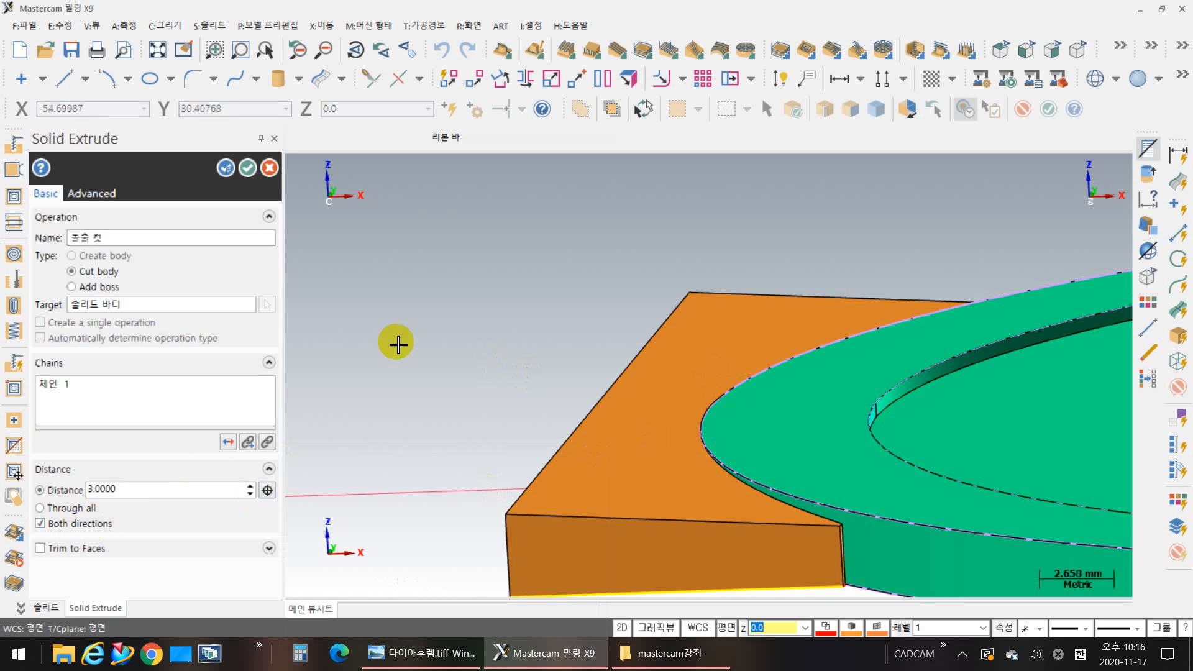
pyautogui.click(247, 167)
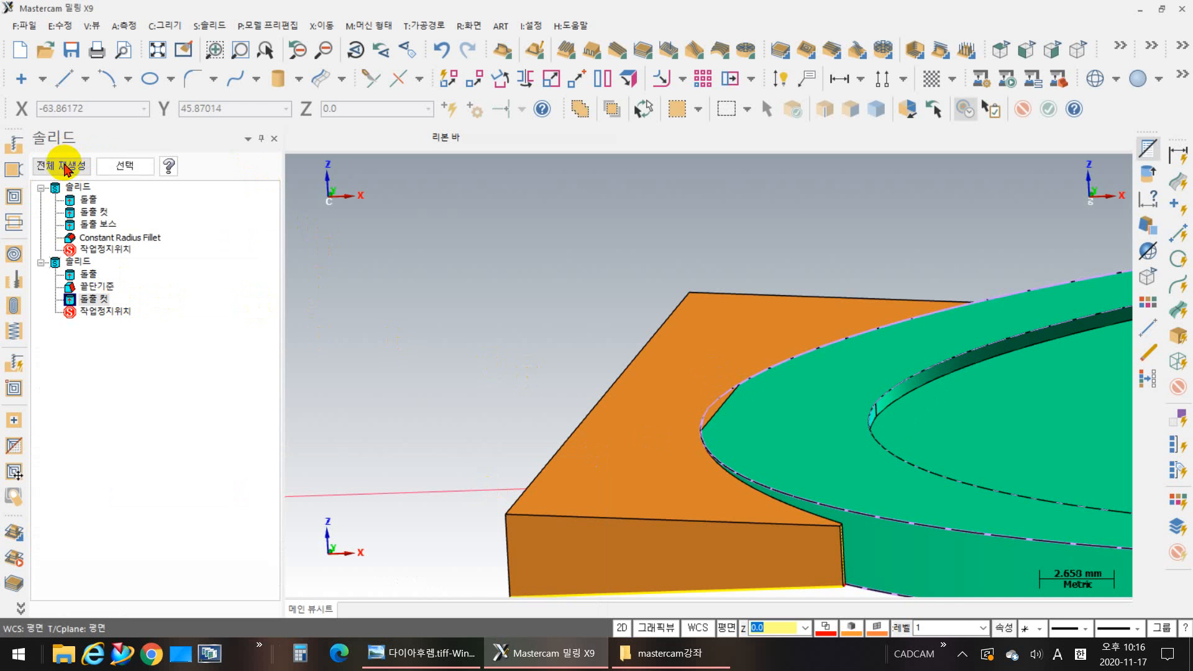
pyautogui.click(67, 169)
pyautogui.scroll(3, 811, 405)
pyautogui.scroll(-3, 811, 408)
pyautogui.keyDown('alt'); pyautogui.moveTo(874, 413); pyautogui.dragTo(701, 366, button='middle'); pyautogui.keyUp('alt')
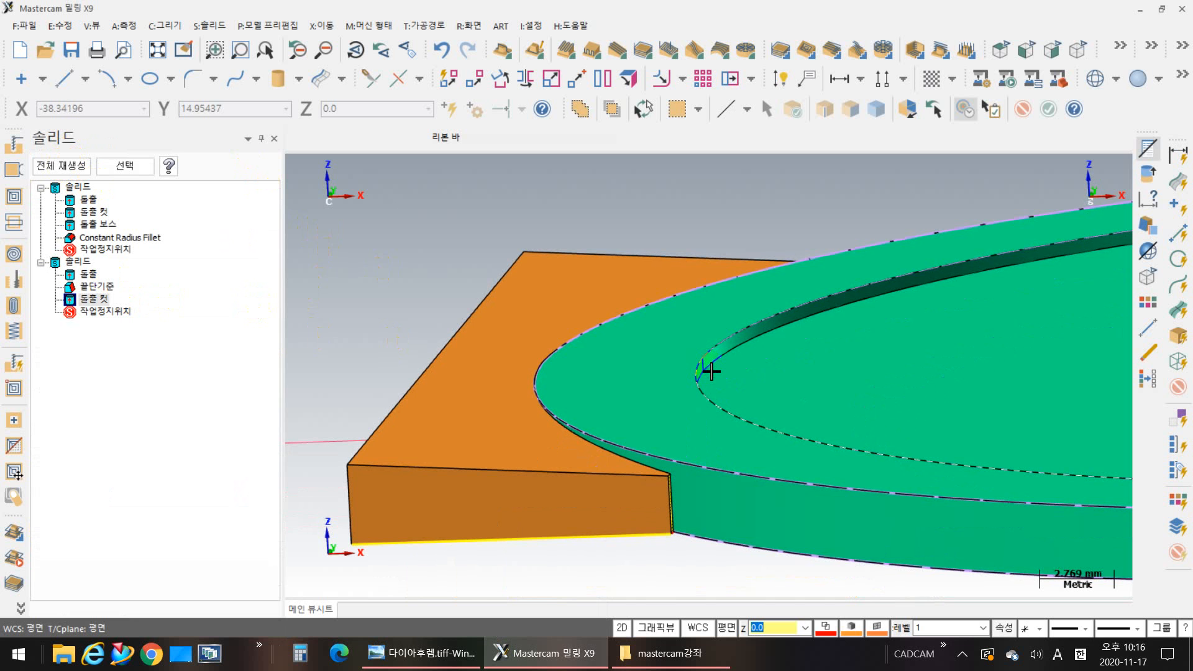
# Step: Restore the smaller modeling window with the solids manager closed, and view the Detail B callout around the hinge in the reference drawing
pyautogui.click(1161, 9)
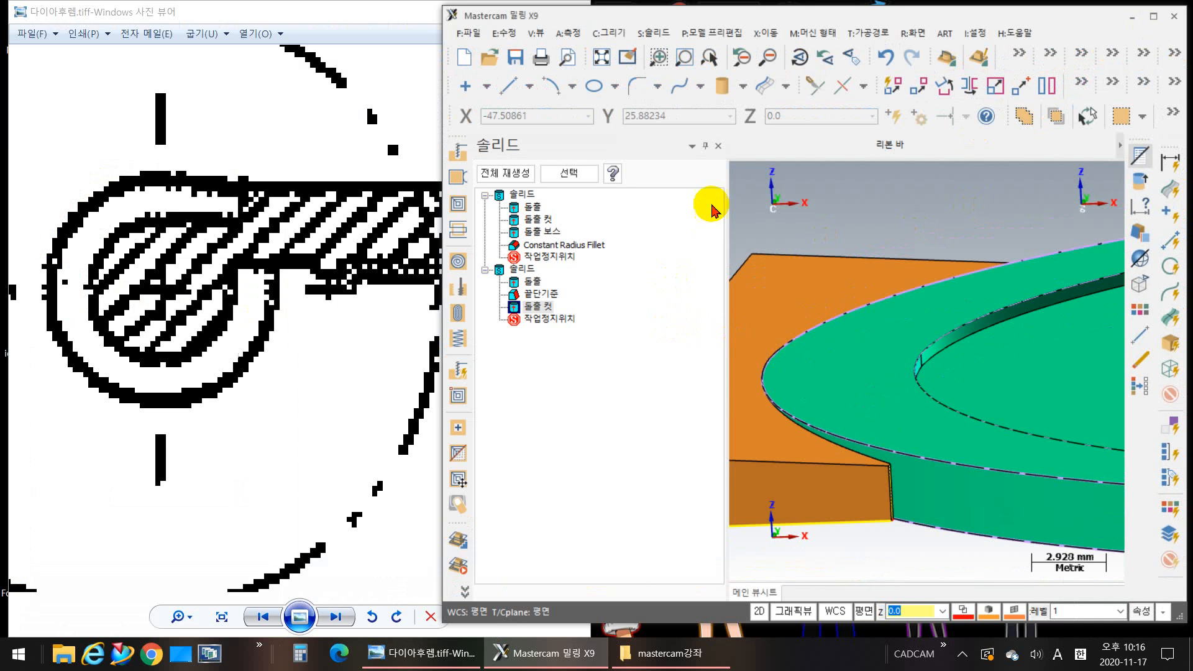
pyautogui.click(719, 146)
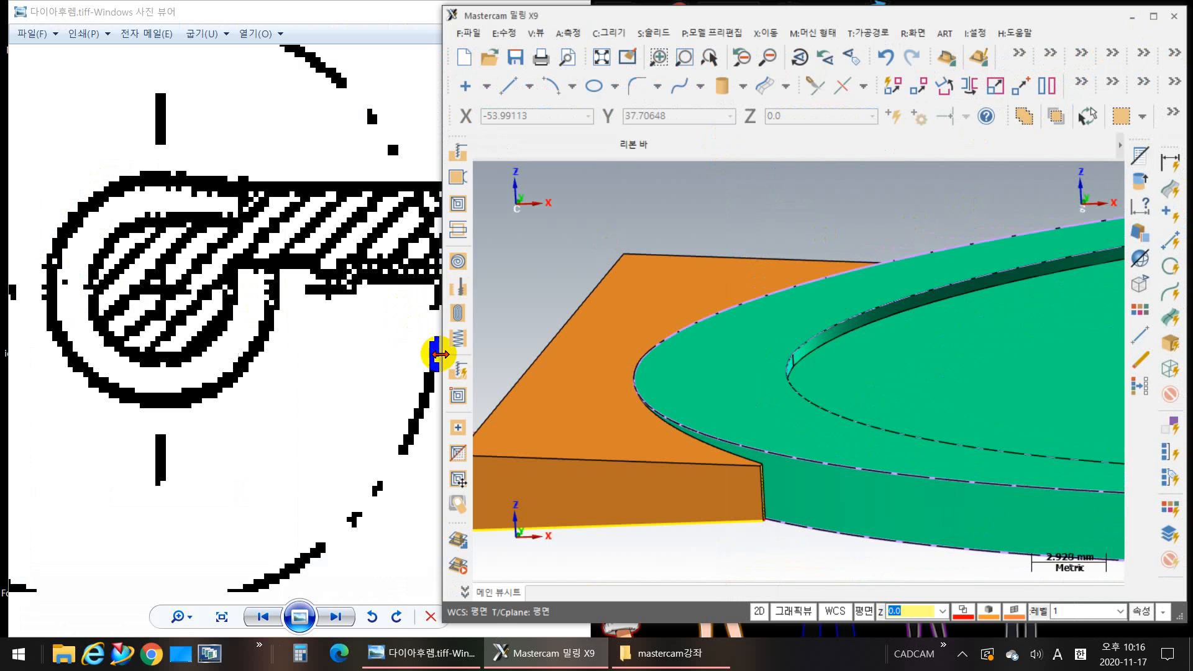
pyautogui.click(306, 348)
pyautogui.scroll(-2, 647, 373)
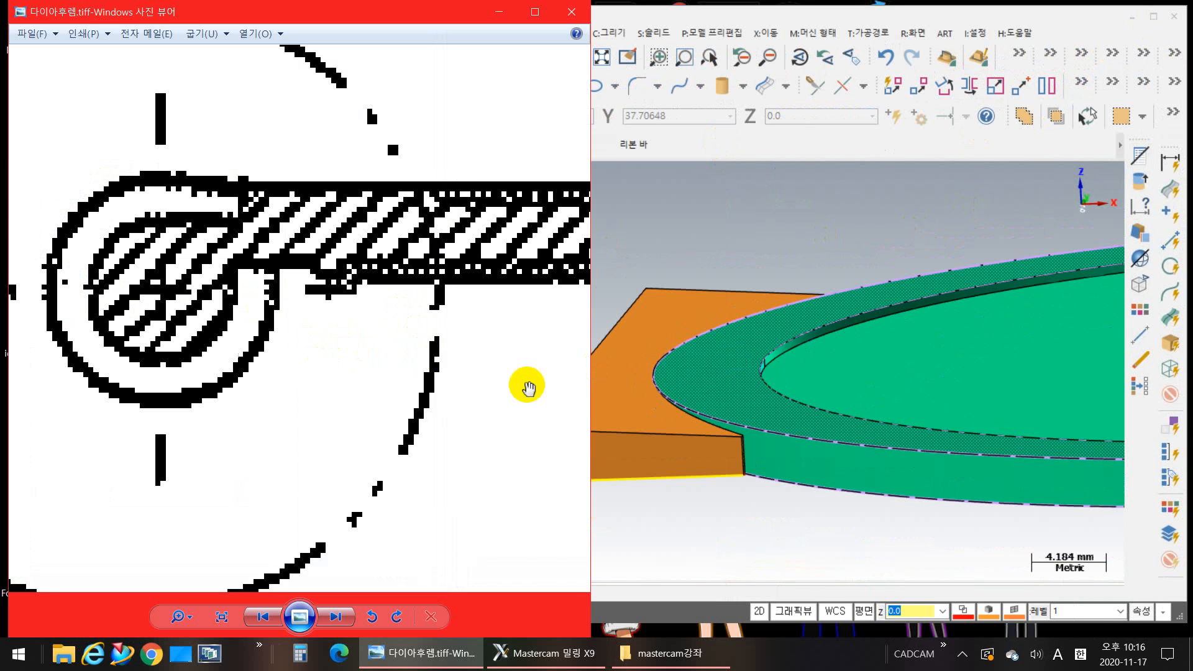
pyautogui.moveTo(226, 133); pyautogui.dragTo(453, 307)
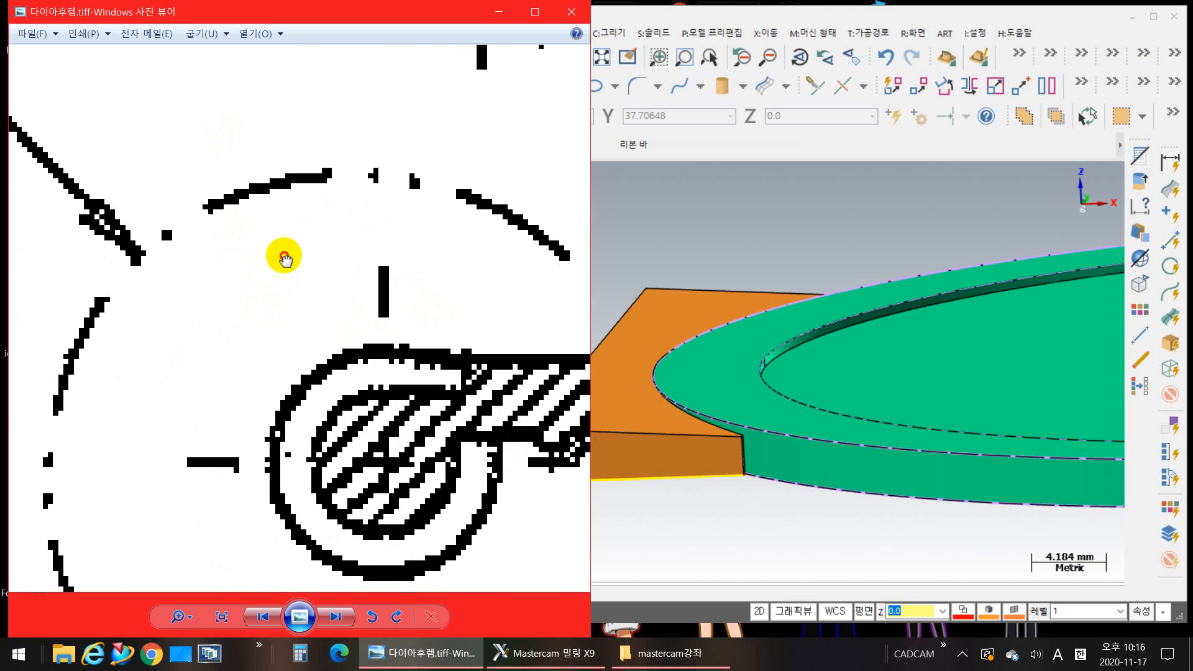
pyautogui.moveTo(242, 221); pyautogui.dragTo(477, 266)
# Step: Show the model from the top plane in unshaded wireframe, with the hinge block's rectangular outline in view
pyautogui.rightClick(800, 224)
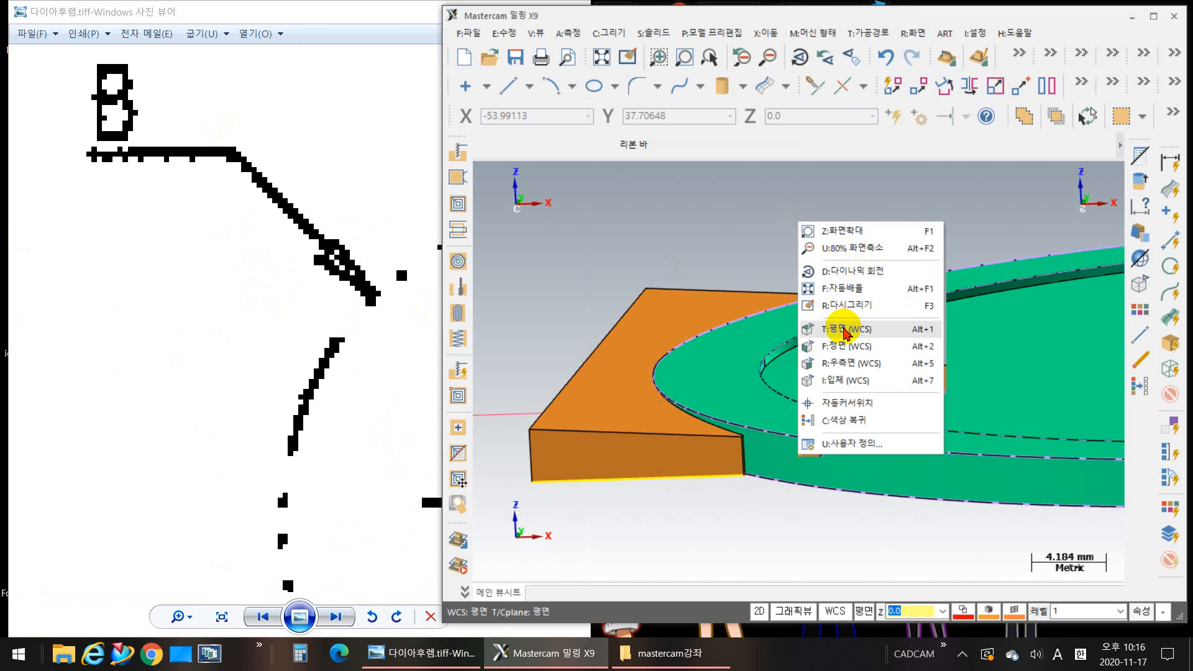
pyautogui.click(839, 328)
pyautogui.scroll(3, 690, 418)
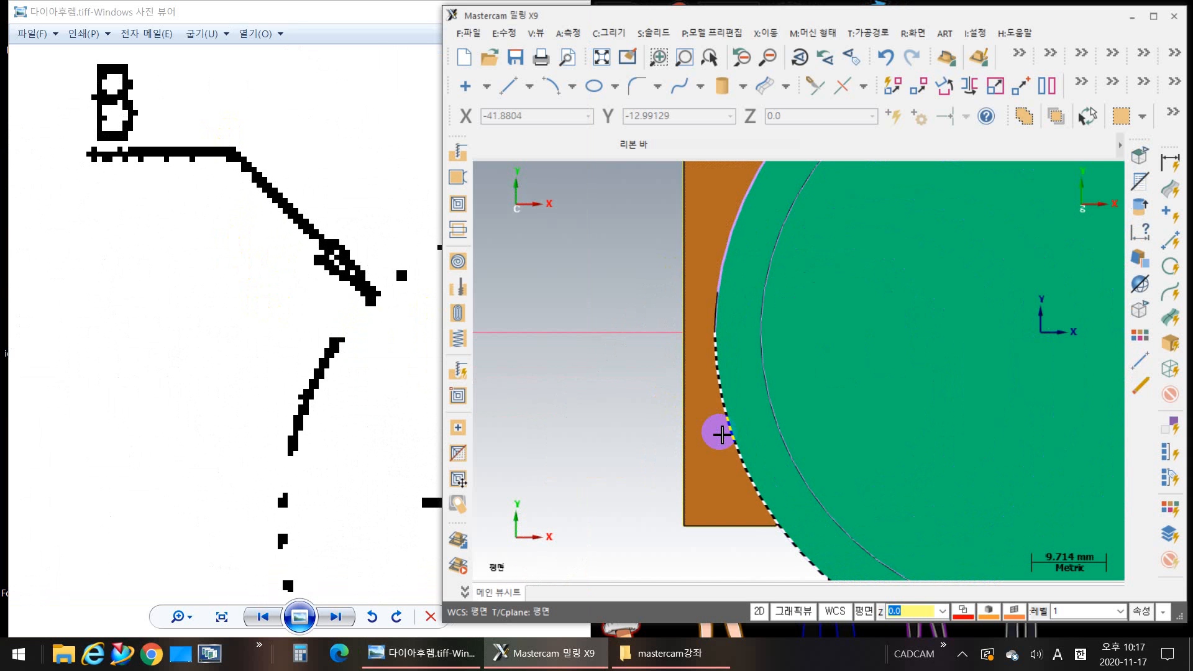
pyautogui.hotkey('alt', 's')
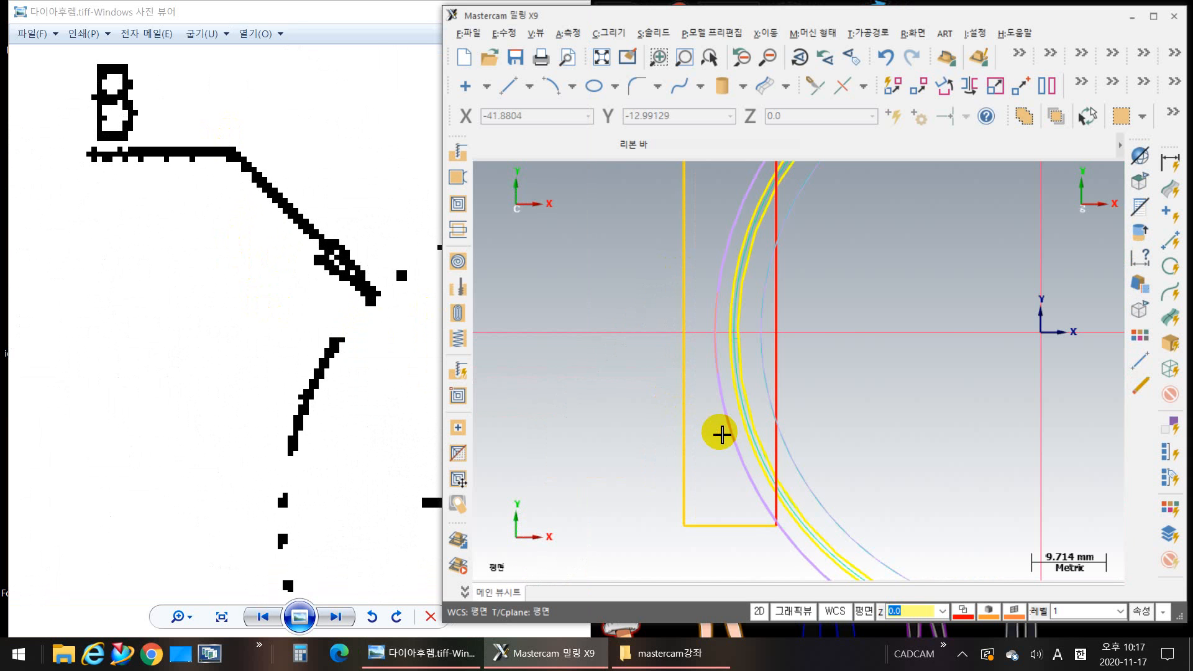
pyautogui.moveTo(622, 304); pyautogui.dragTo(753, 339, button='middle')
# Step: Examine the hinge in the drawing's plan view, including its steps, the 12 and 50.4 dimensions and the R43.5 arc
pyautogui.click(329, 249)
pyautogui.scroll(-5, 330, 250)
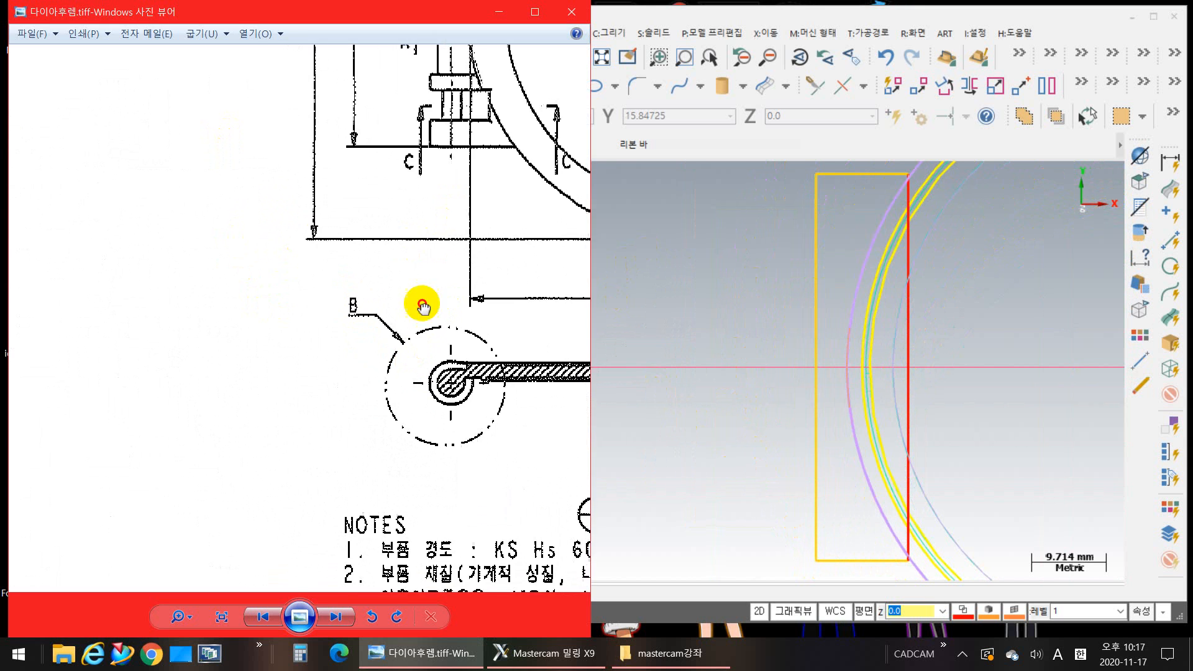
pyautogui.scroll(3, 391, 472)
pyautogui.scroll(1, 391, 472)
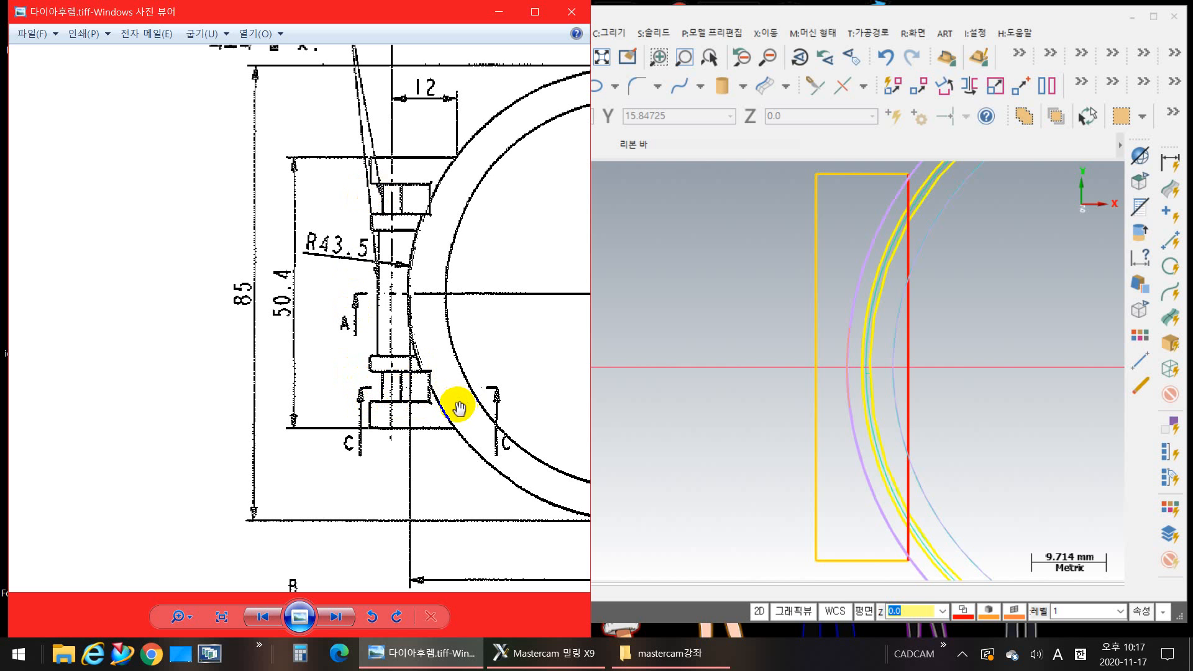
pyautogui.click(804, 394)
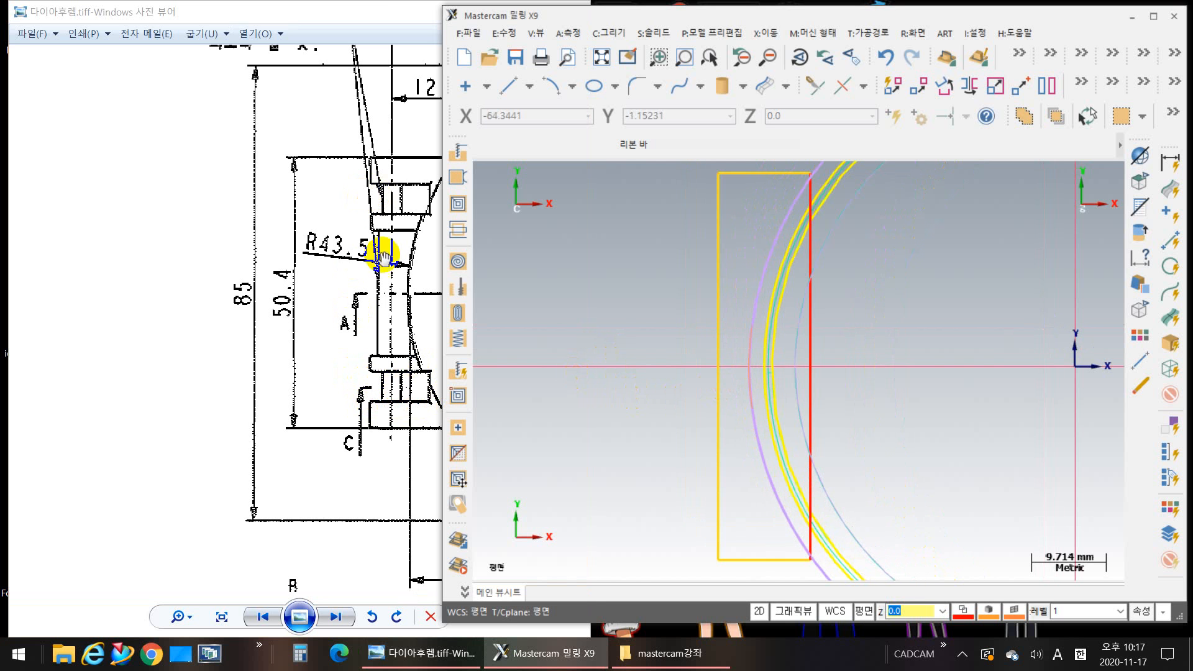
pyautogui.moveTo(414, 247)
pyautogui.mouseDown()
pyautogui.moveTo(344, 241)
pyautogui.moveTo(311, 197)
pyautogui.mouseUp()
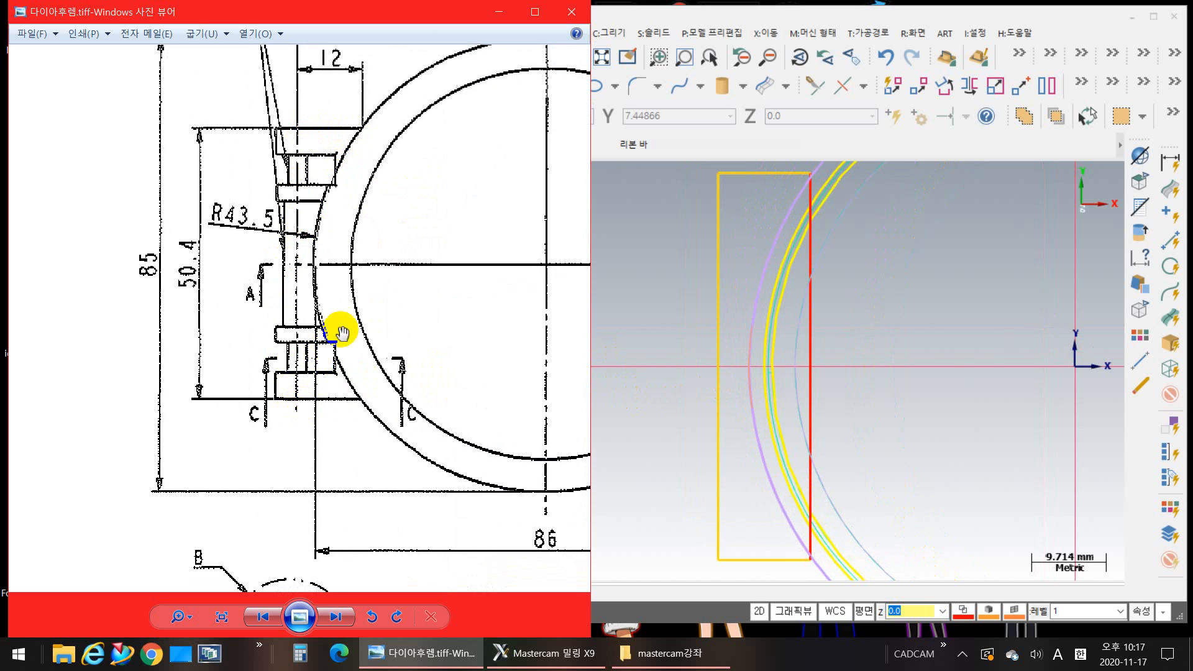
pyautogui.moveTo(359, 319); pyautogui.dragTo(398, 372)
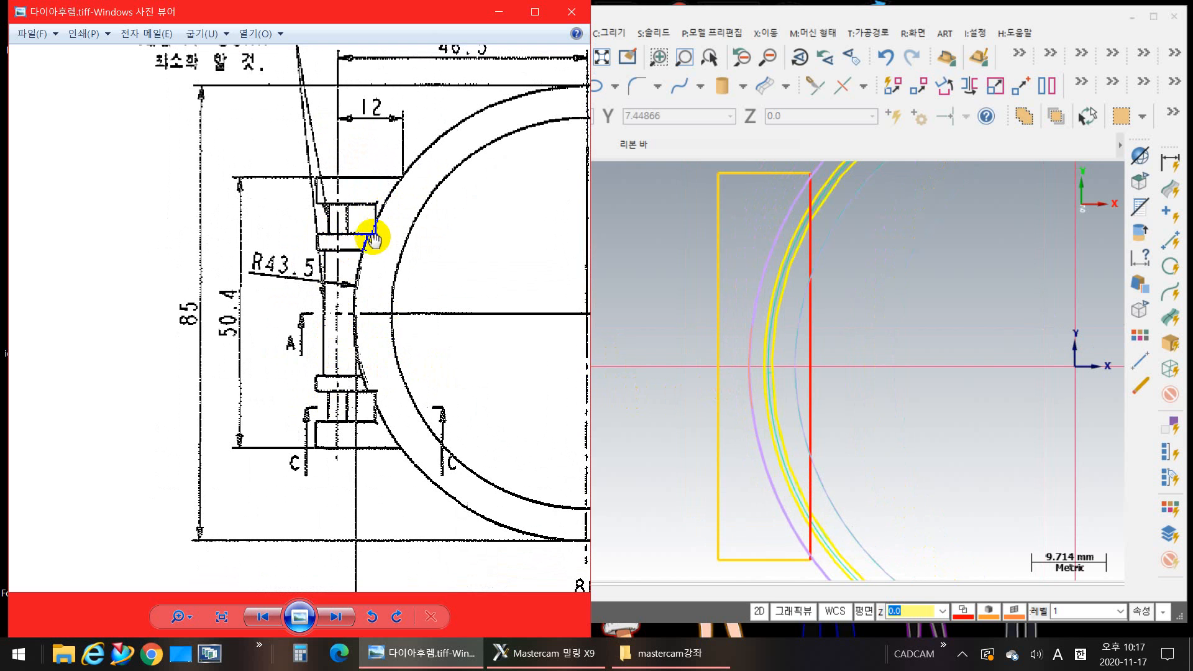
# Step: Examine the hinge in the drawing's opposite-face view, including its step lengths, overall spacing and the two pin diameters
pyautogui.moveTo(380, 394)
pyautogui.mouseDown()
pyautogui.moveTo(207, 297)
pyautogui.moveTo(77, 268)
pyautogui.mouseUp()
pyautogui.moveTo(405, 436); pyautogui.dragTo(285, 351)
pyautogui.scroll(-4, 358, 377)
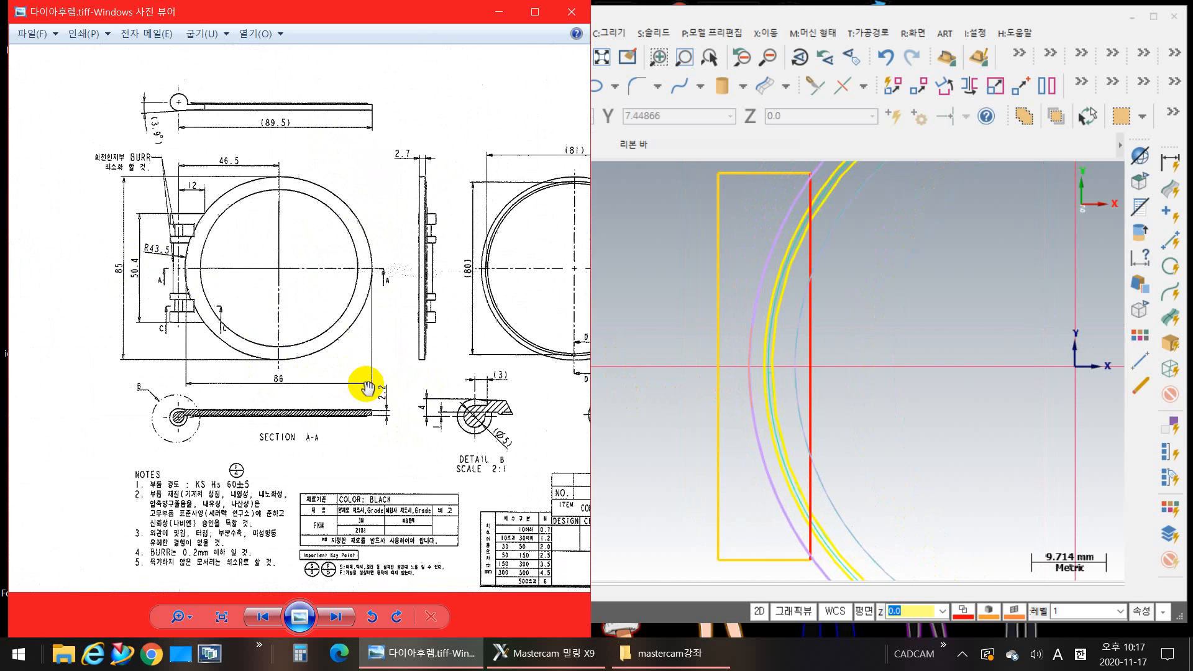
pyautogui.moveTo(436, 358); pyautogui.dragTo(306, 323)
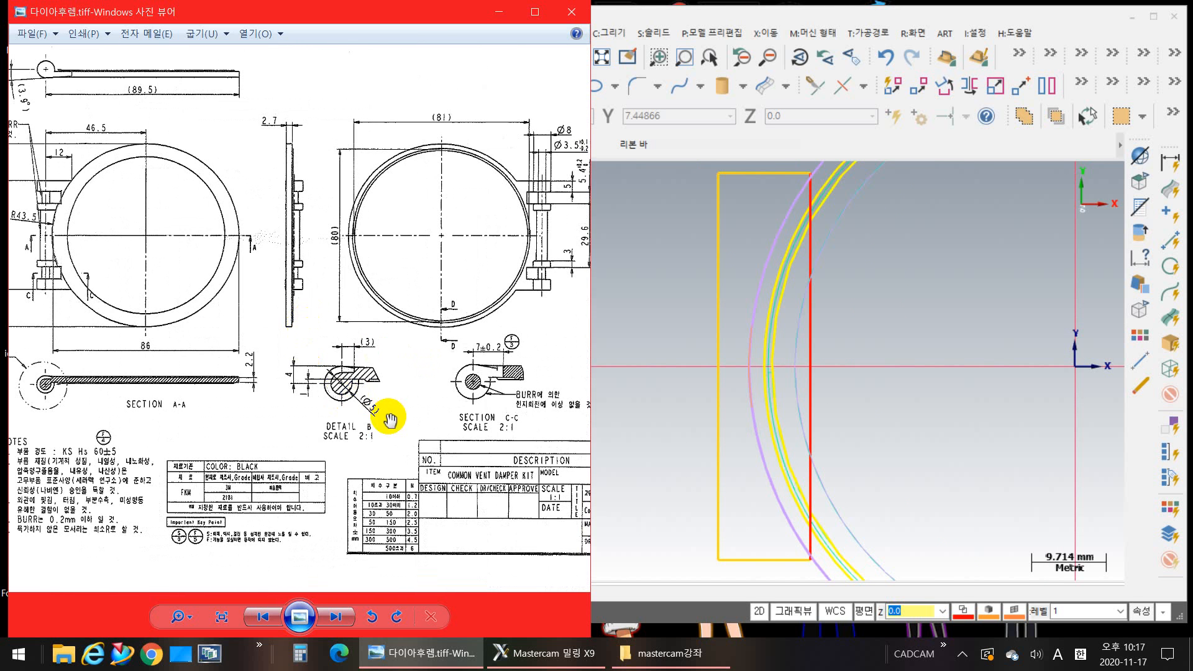
pyautogui.moveTo(448, 356)
pyautogui.mouseDown()
pyautogui.moveTo(250, 410)
pyautogui.moveTo(240, 428)
pyautogui.mouseUp()
pyautogui.scroll(5, 357, 335)
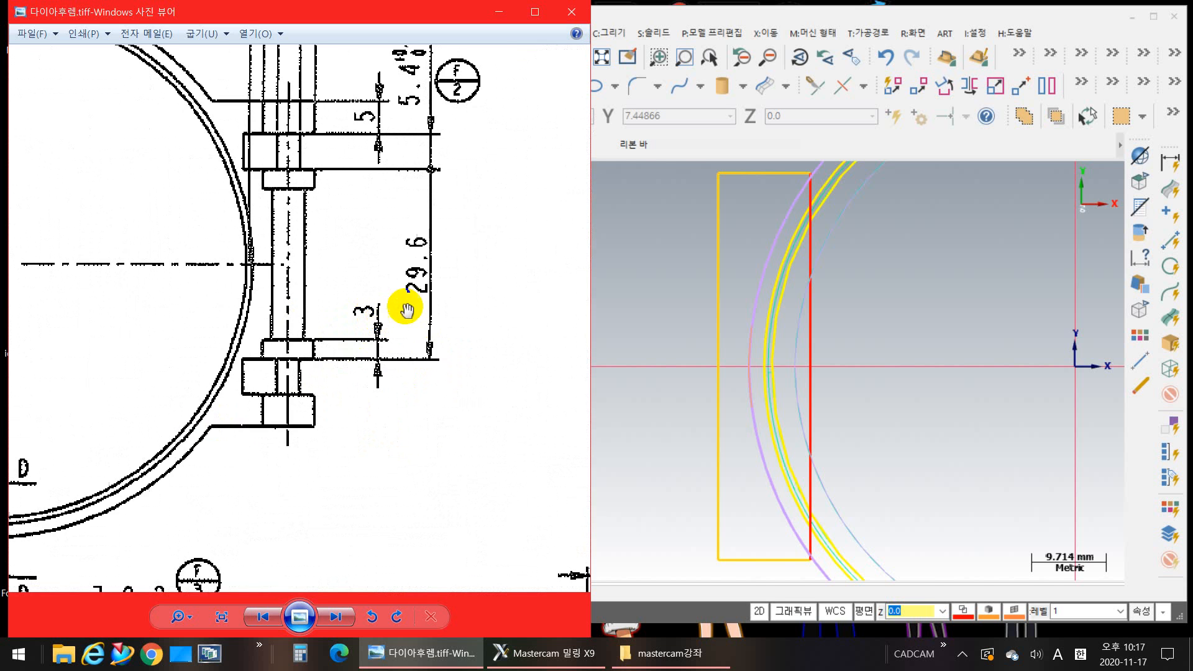
pyautogui.moveTo(405, 302); pyautogui.dragTo(378, 376)
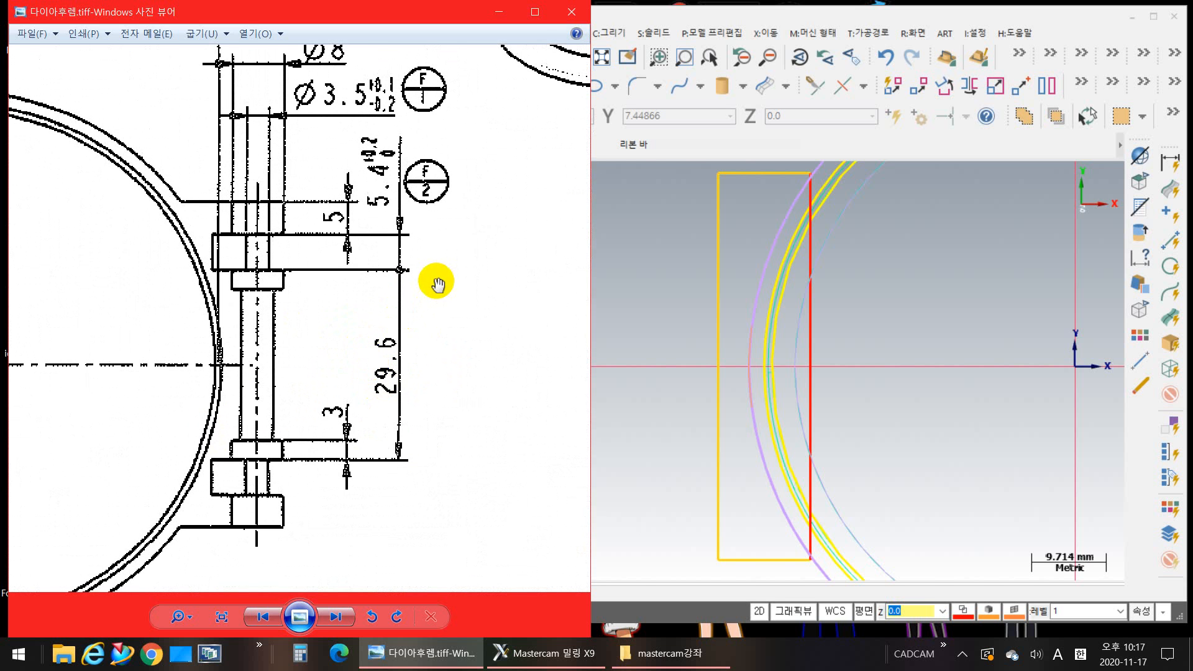
pyautogui.moveTo(434, 333); pyautogui.dragTo(404, 271)
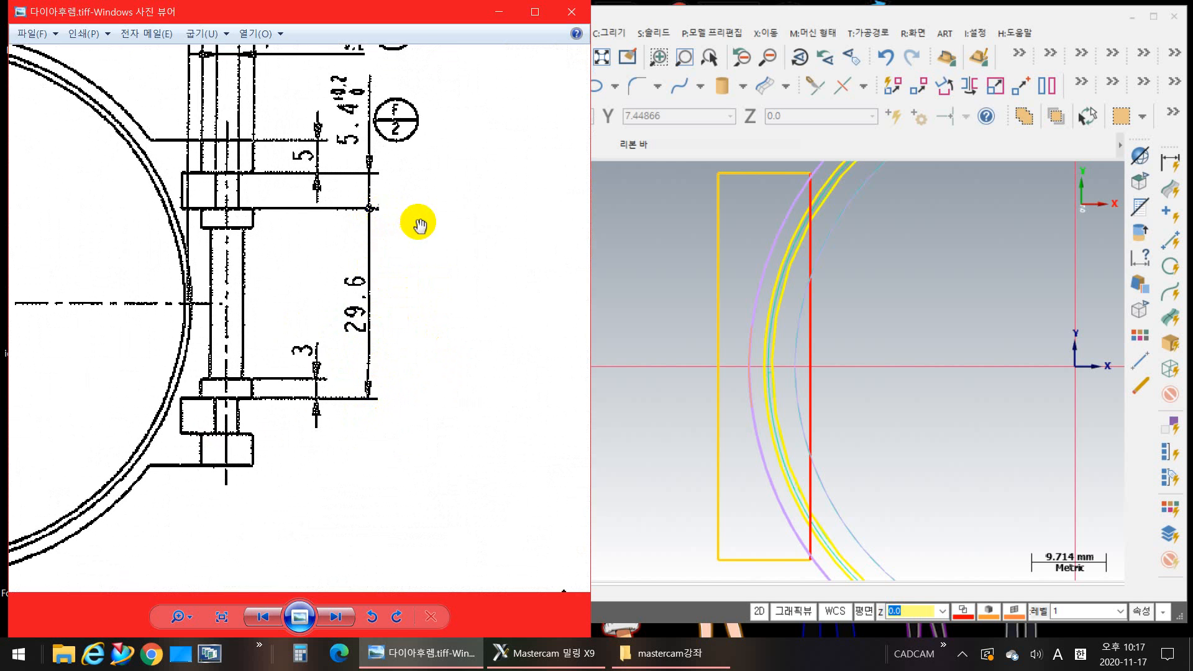
pyautogui.moveTo(419, 224); pyautogui.dragTo(464, 261)
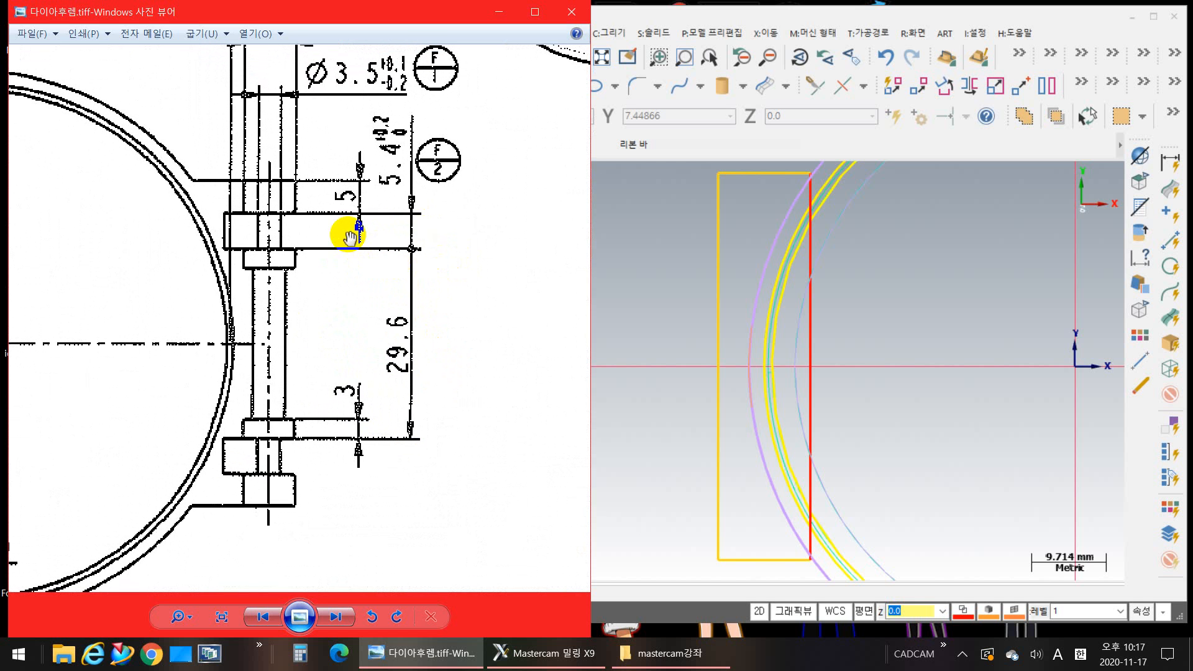
pyautogui.moveTo(314, 214); pyautogui.dragTo(391, 245)
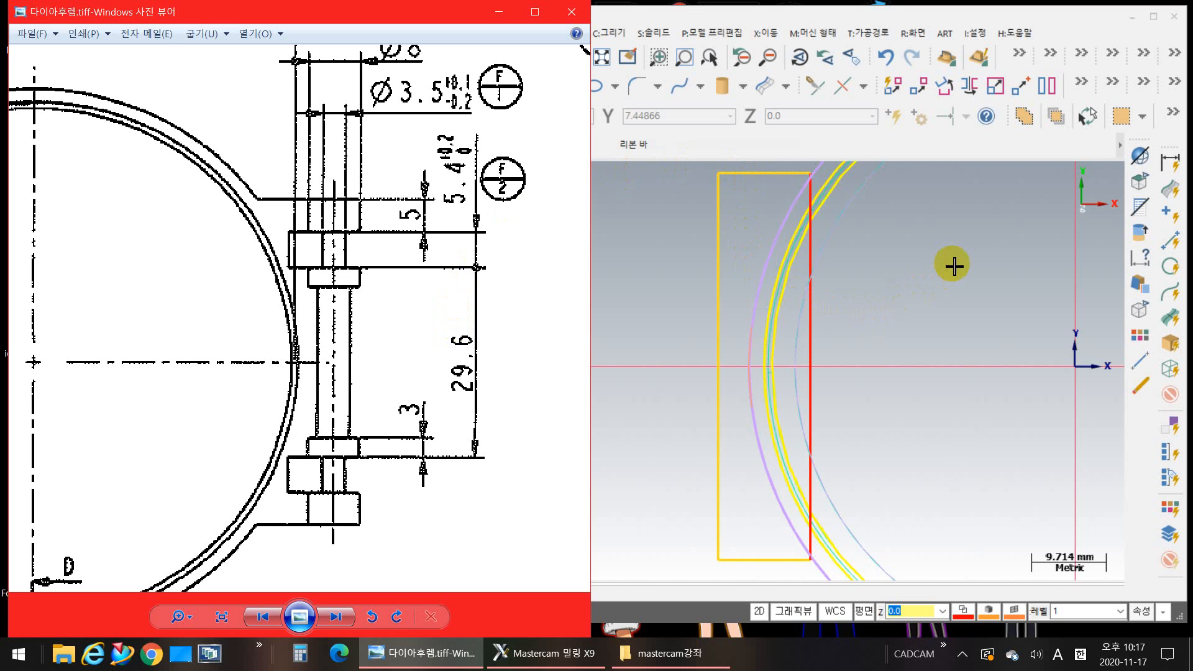
# Step: Offset copies of the hinge rectangle's upper and lower edges 5 mm inward
pyautogui.click(933, 279)
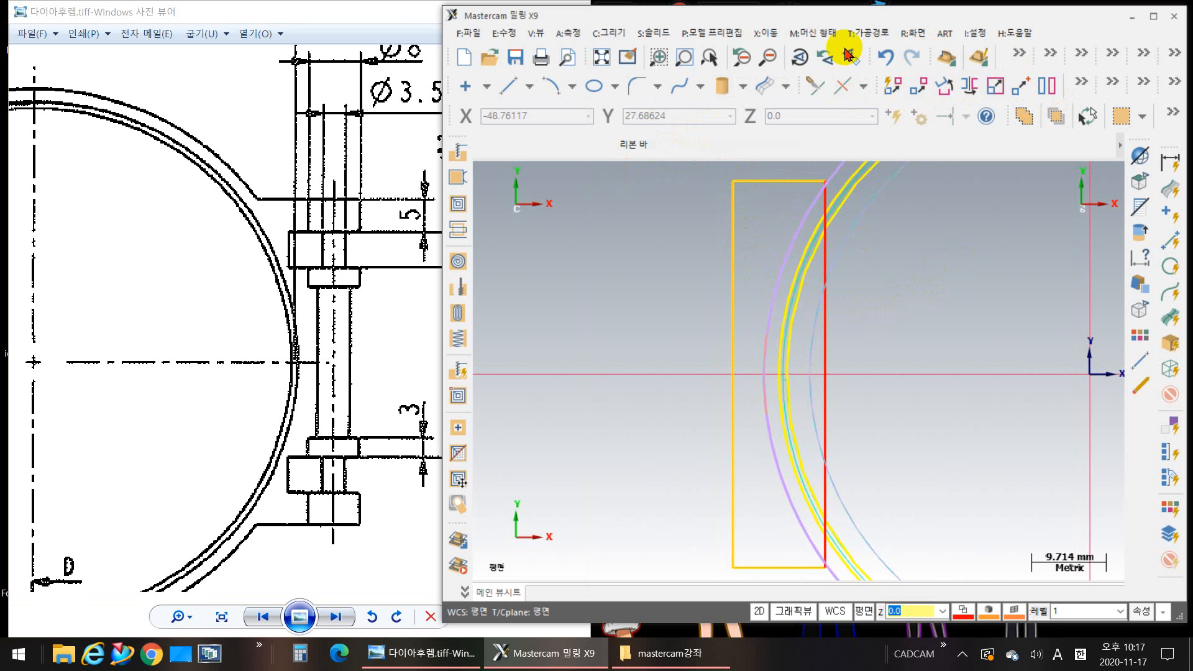
pyautogui.click(768, 34)
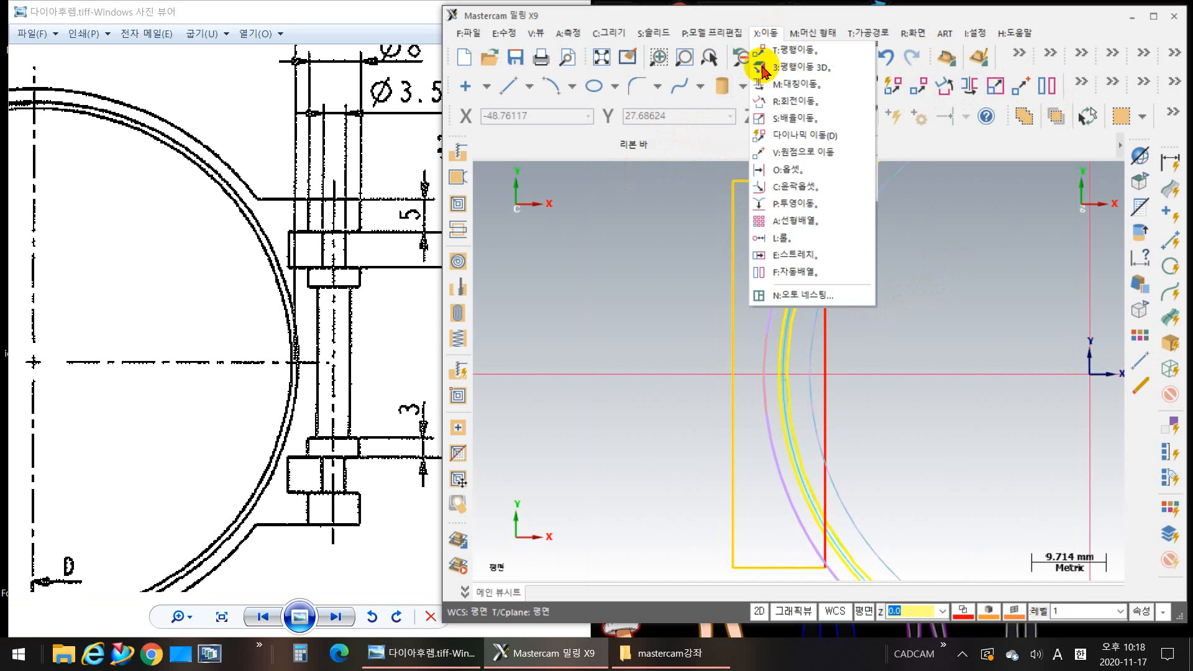
pyautogui.click(812, 178)
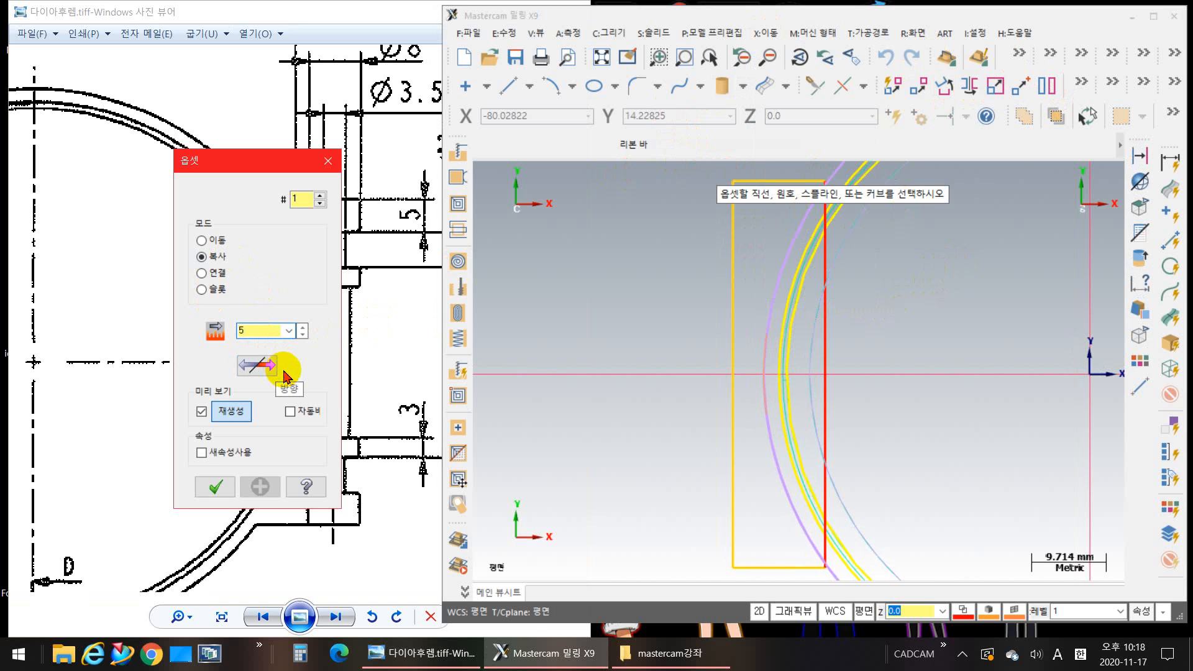
pyautogui.moveTo(893, 344); pyautogui.dragTo(924, 453, button='middle')
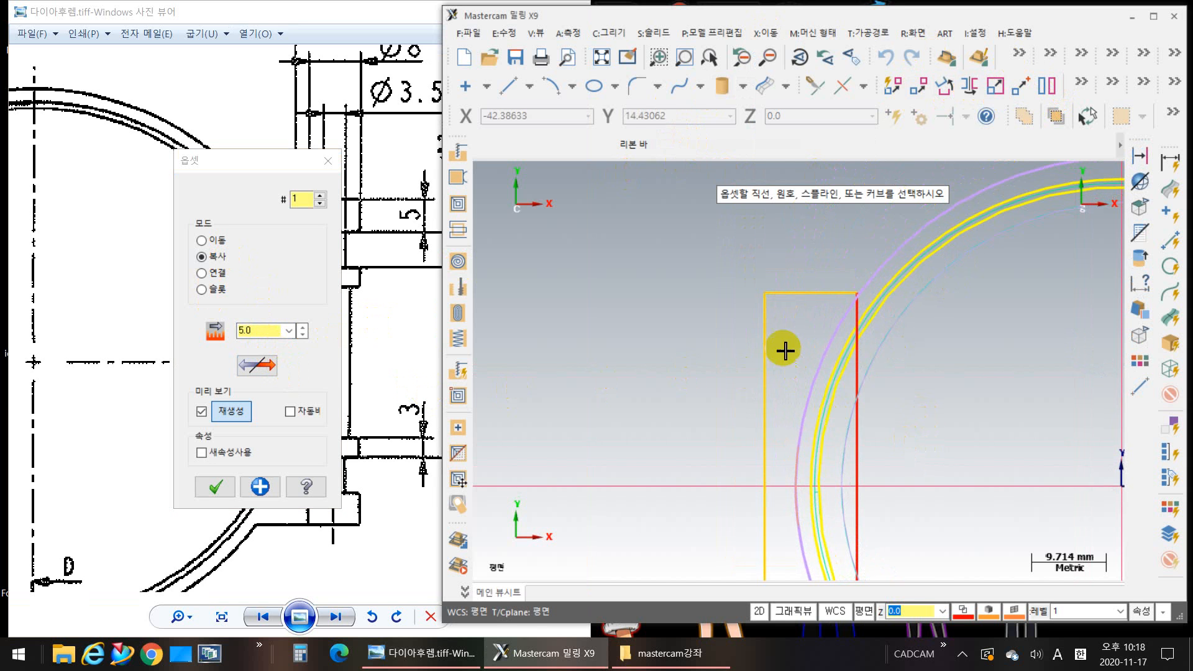
pyautogui.click(802, 298)
pyautogui.click(789, 343)
pyautogui.moveTo(760, 476); pyautogui.dragTo(678, 221, button='middle')
pyautogui.click(735, 515)
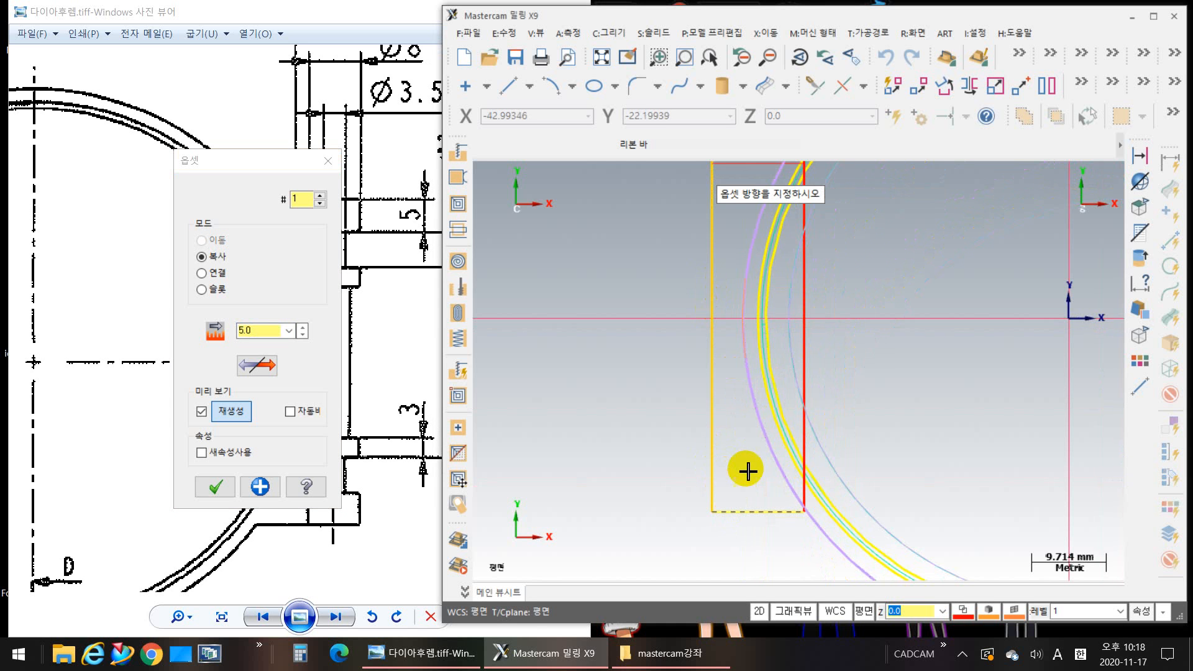
pyautogui.click(746, 469)
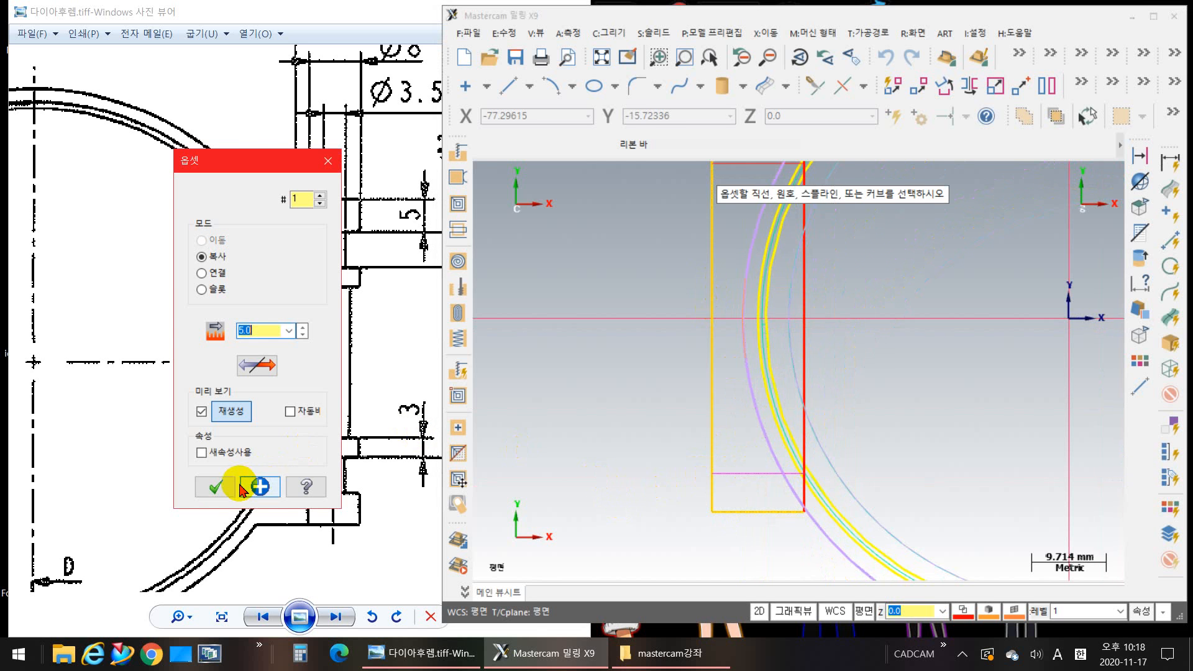
pyautogui.click(215, 487)
pyautogui.scroll(2, 710, 506)
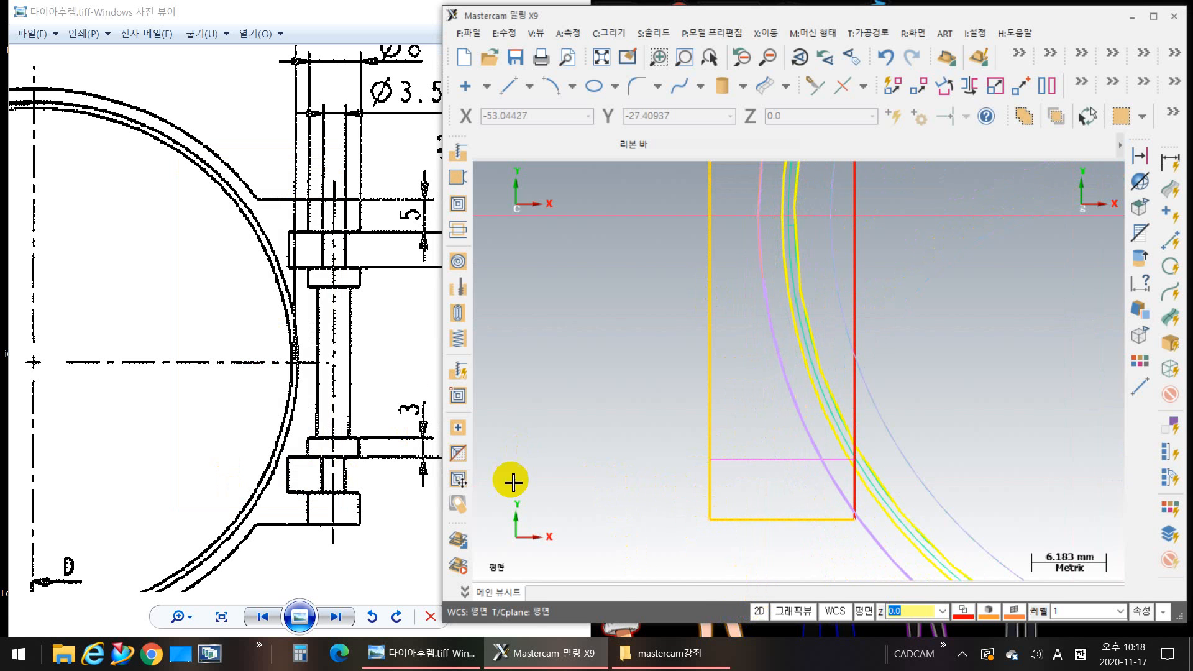
# Step: Examine the hinge's end blocks and collars beside the R43.5 arc in the drawing's plan view
pyautogui.moveTo(208, 317); pyautogui.dragTo(626, 453)
pyautogui.scroll(-5, 343, 429)
pyautogui.moveTo(339, 420); pyautogui.dragTo(644, 354)
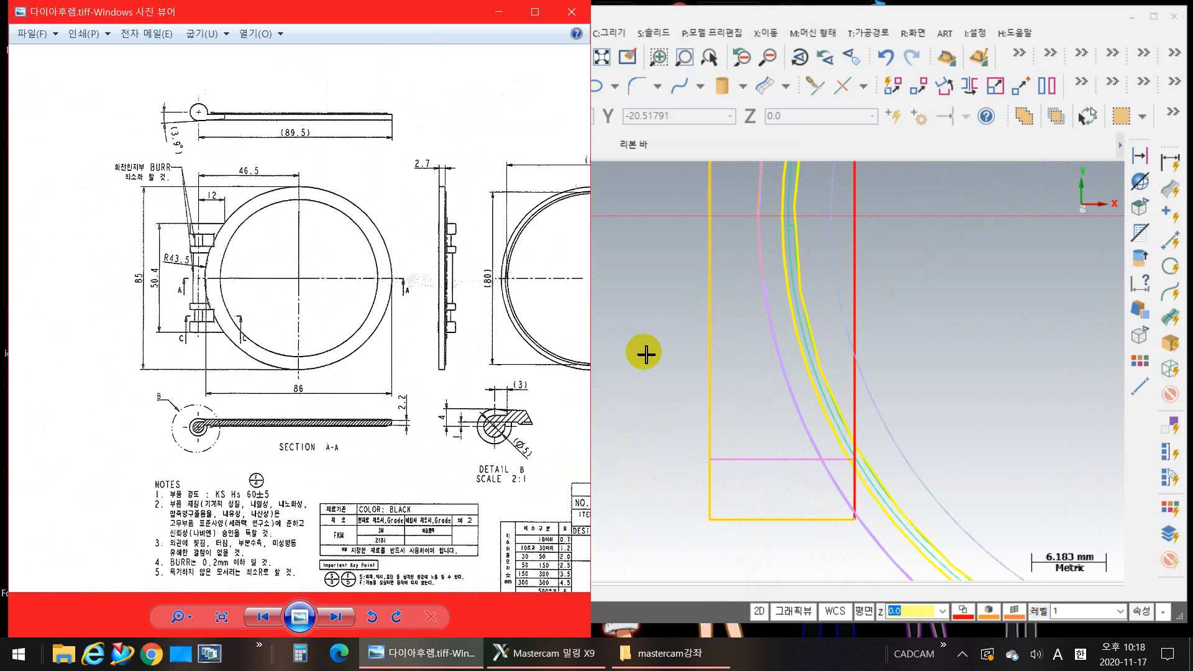
pyautogui.scroll(2, 278, 300)
pyautogui.scroll(3, 182, 233)
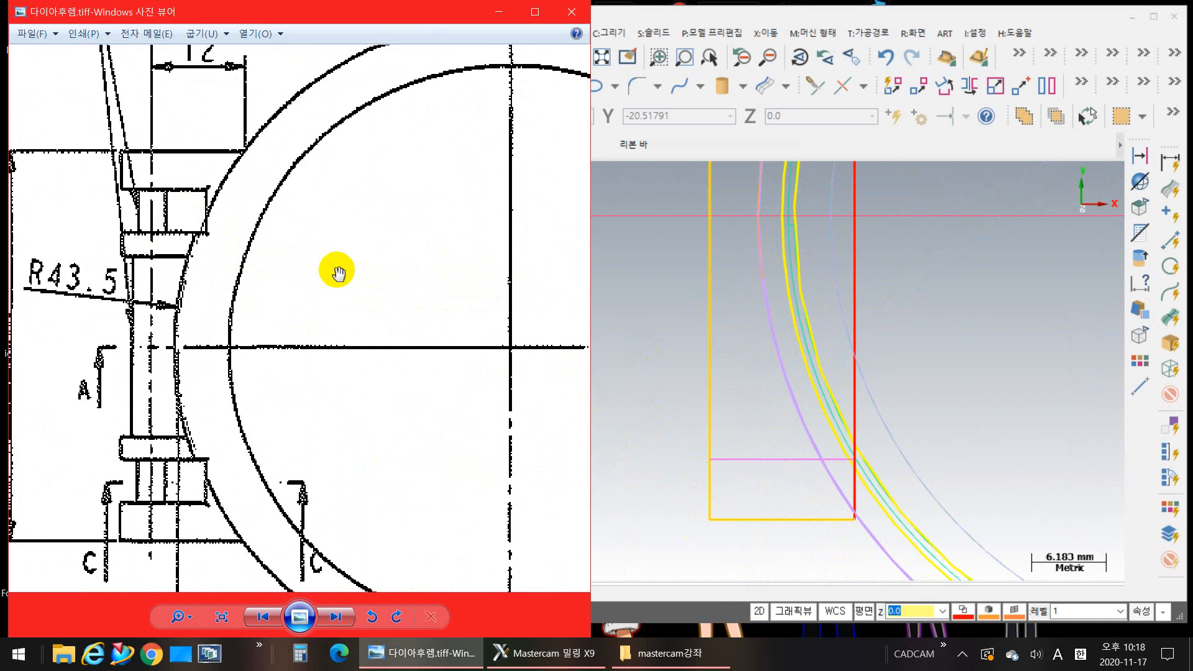
pyautogui.moveTo(363, 266); pyautogui.dragTo(389, 258)
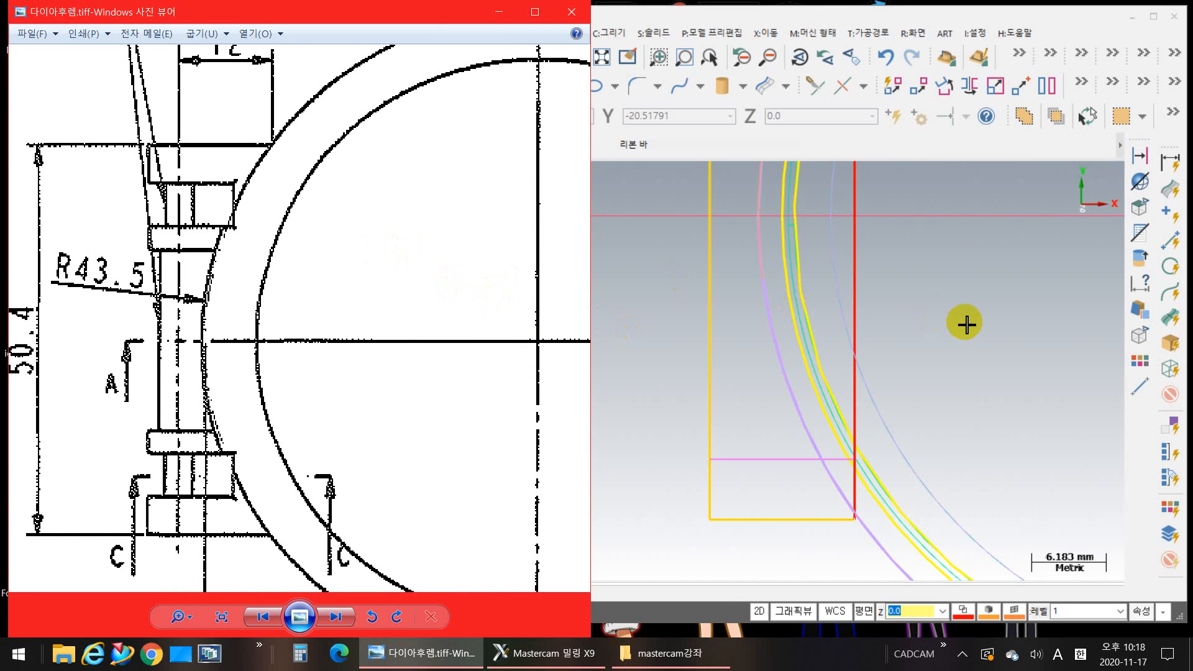
# Step: Check the hinge block against the ring in shaded display, and return to wireframe with the hinge rectangle in view
pyautogui.scroll(-1, 966, 324)
pyautogui.click(928, 349)
pyautogui.scroll(-2, 883, 373)
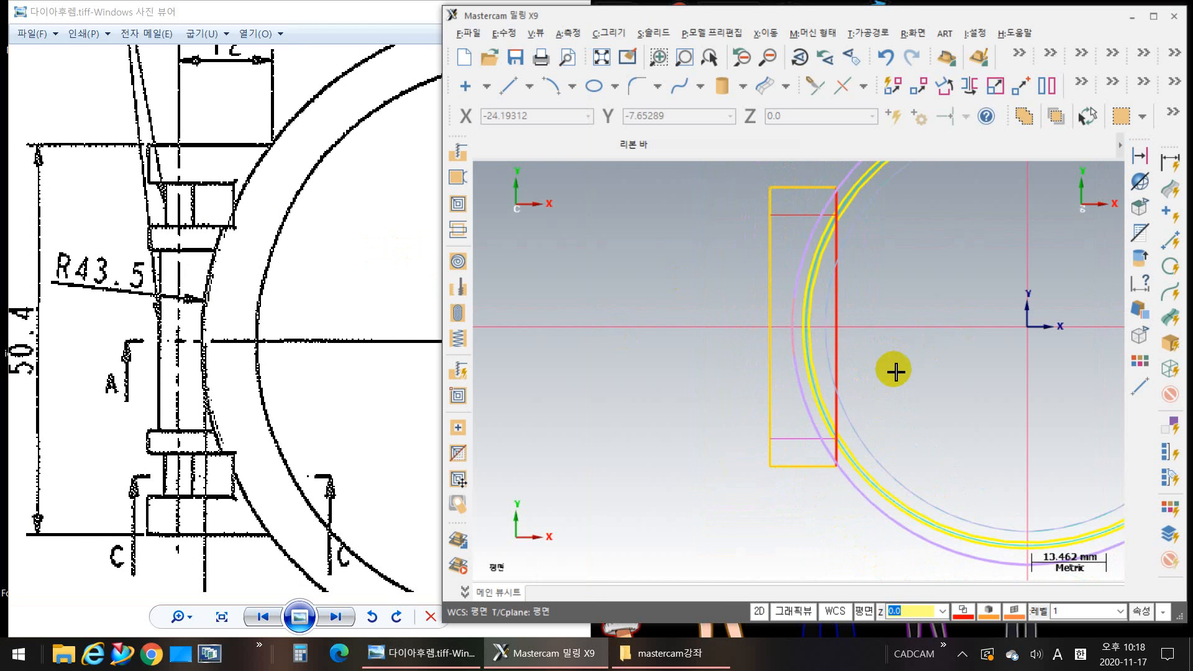
pyautogui.hotkey('alt', 's')
pyautogui.scroll(2, 779, 454)
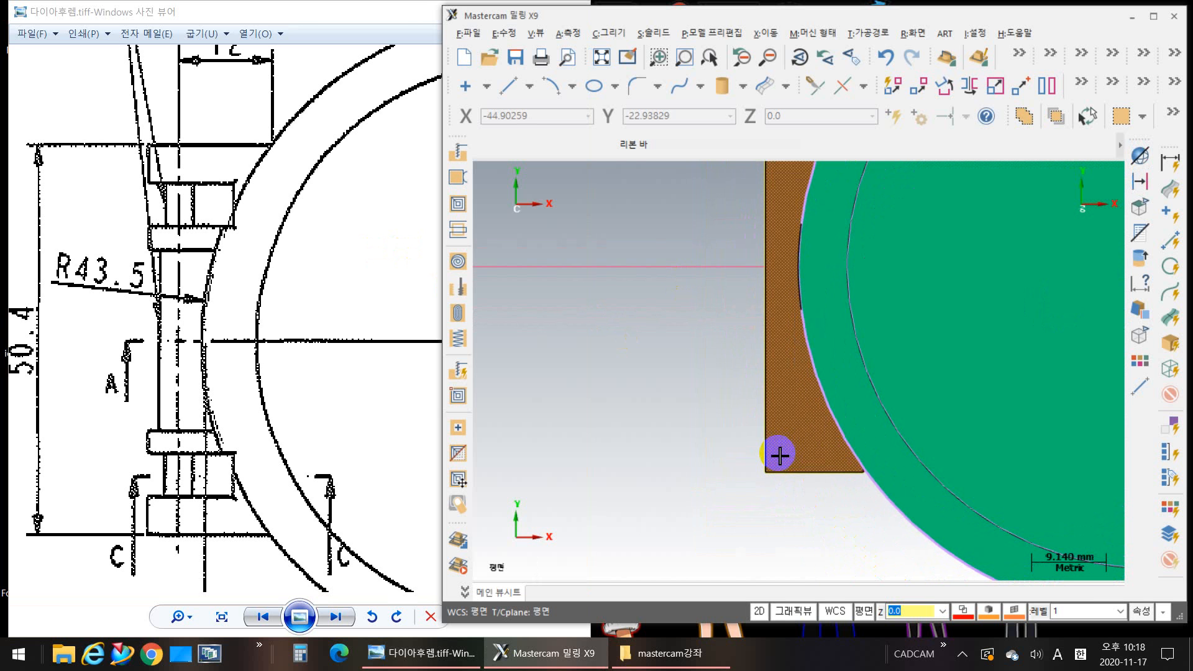
pyautogui.hotkey('alt', 's')
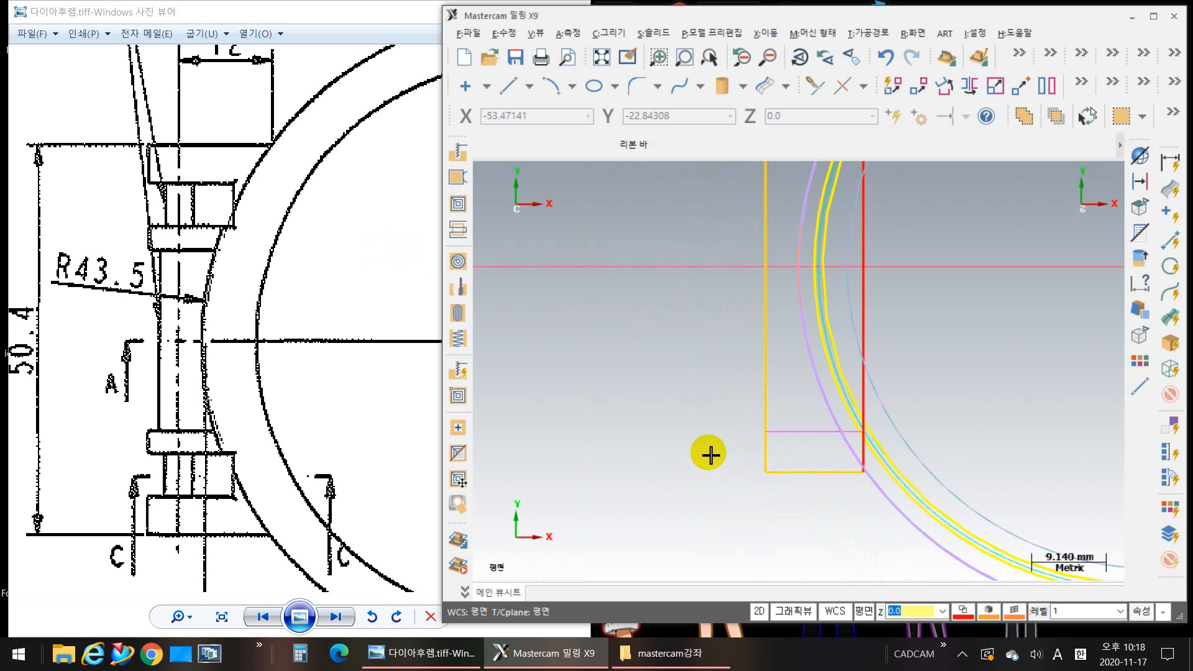
pyautogui.moveTo(700, 365); pyautogui.dragTo(646, 429, button='middle')
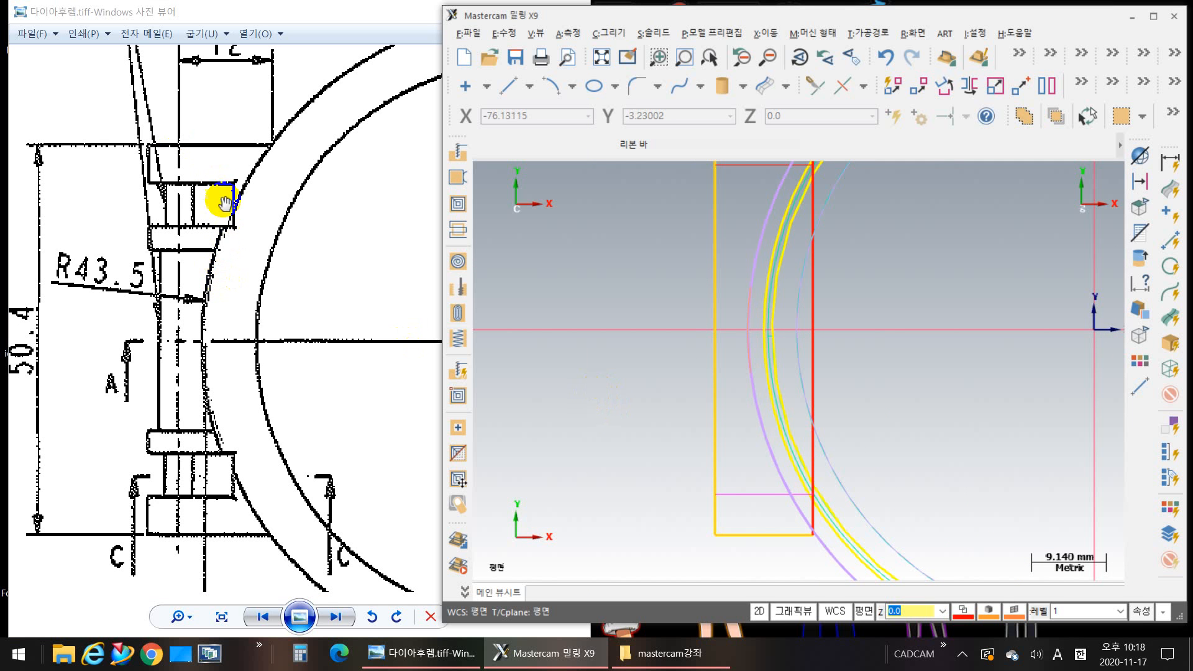
# Step: Compare the hinge's end blocks, collars and narrow pin sections at both ends in the drawing's opposite-face view
pyautogui.moveTo(324, 319); pyautogui.dragTo(132, 288)
pyautogui.scroll(-6, 257, 308)
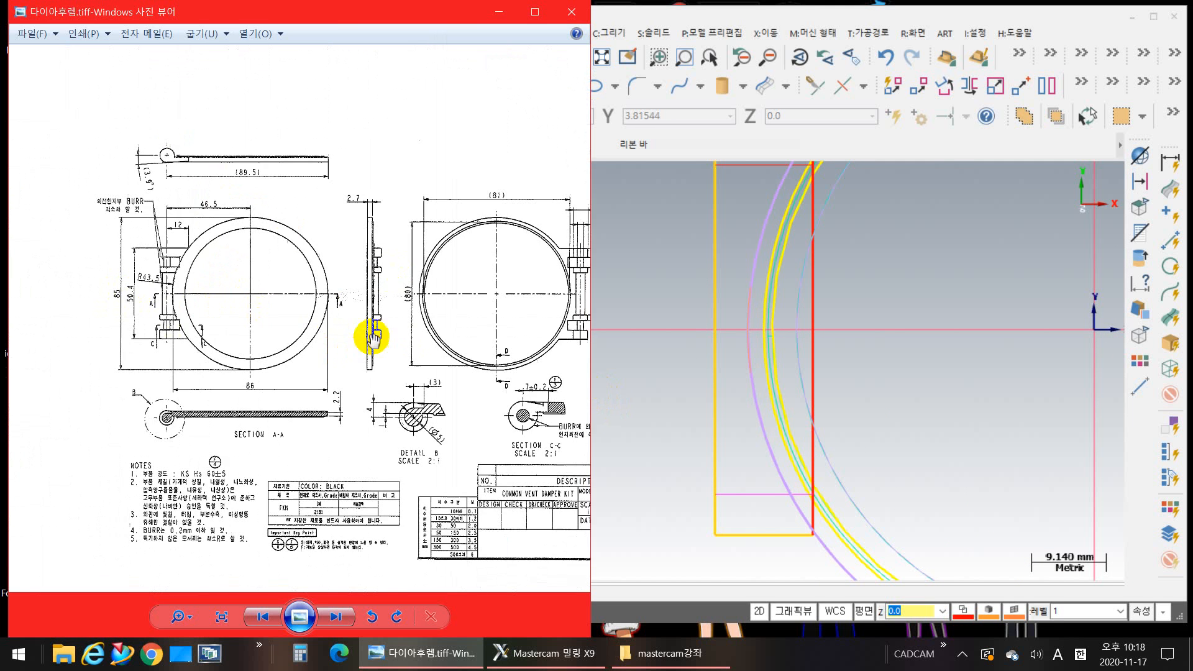
pyautogui.moveTo(442, 346); pyautogui.dragTo(112, 333)
pyautogui.scroll(6, 367, 276)
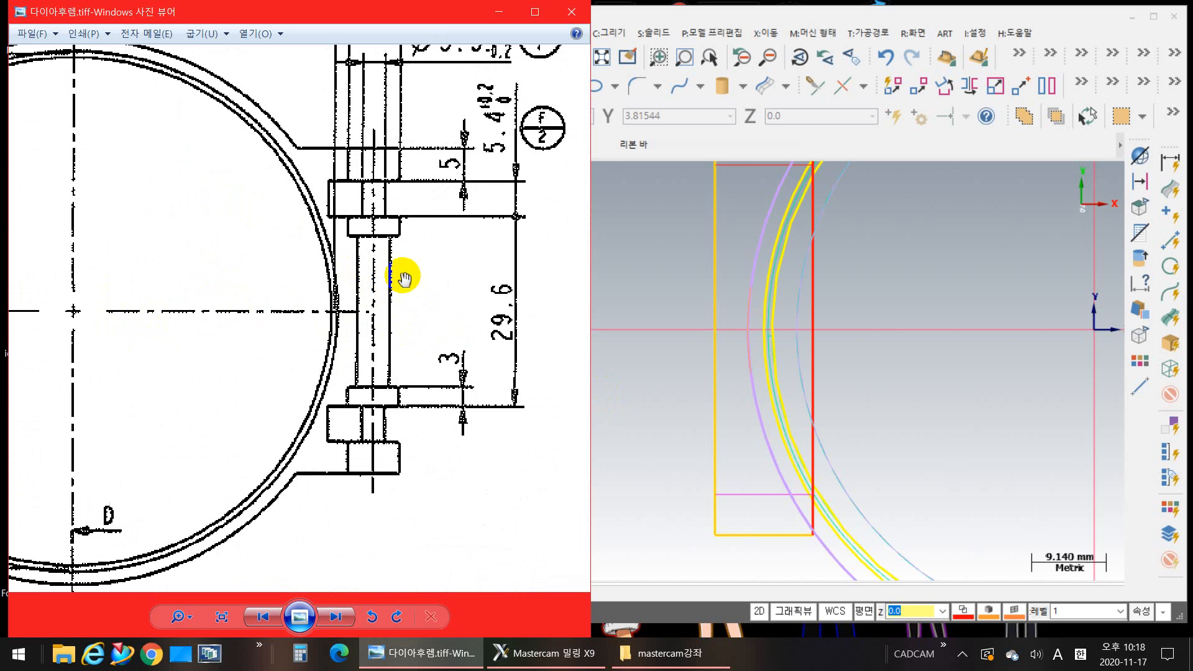
pyautogui.scroll(4, 362, 418)
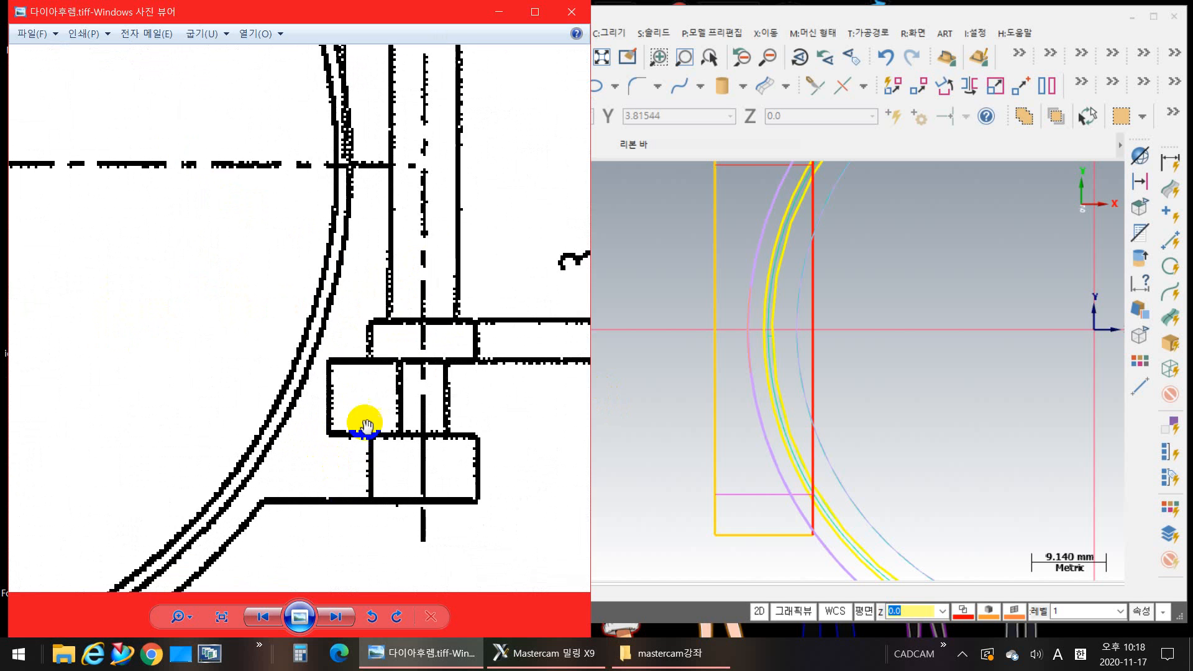
pyautogui.scroll(-4, 298, 458)
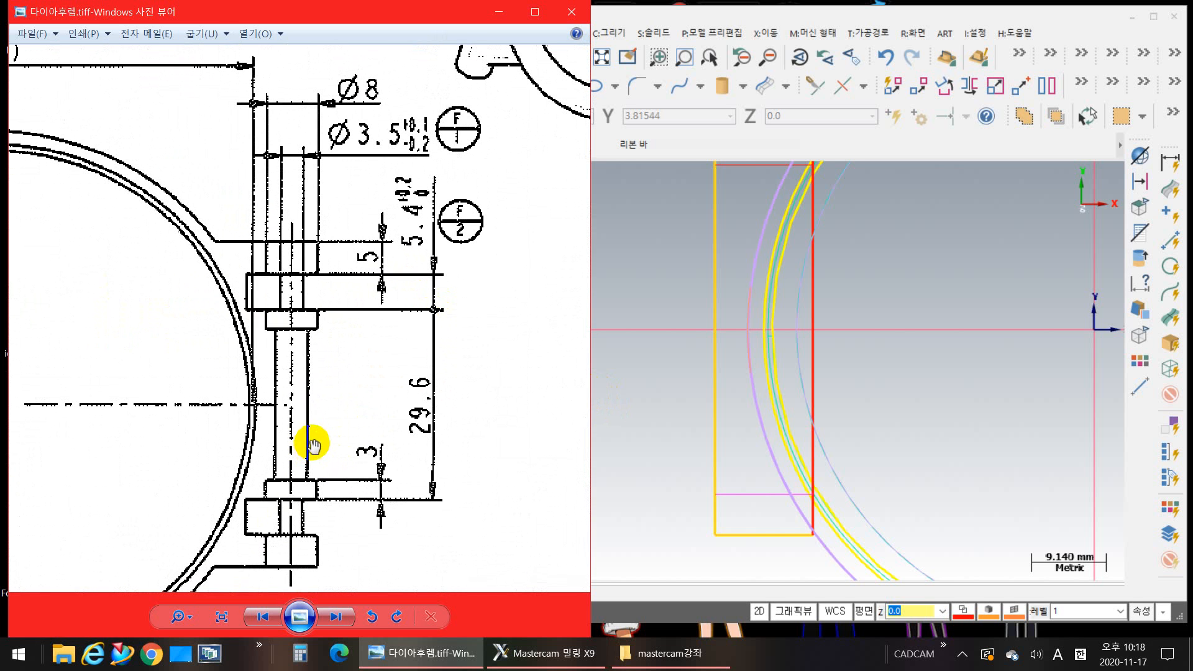
pyautogui.click(273, 268)
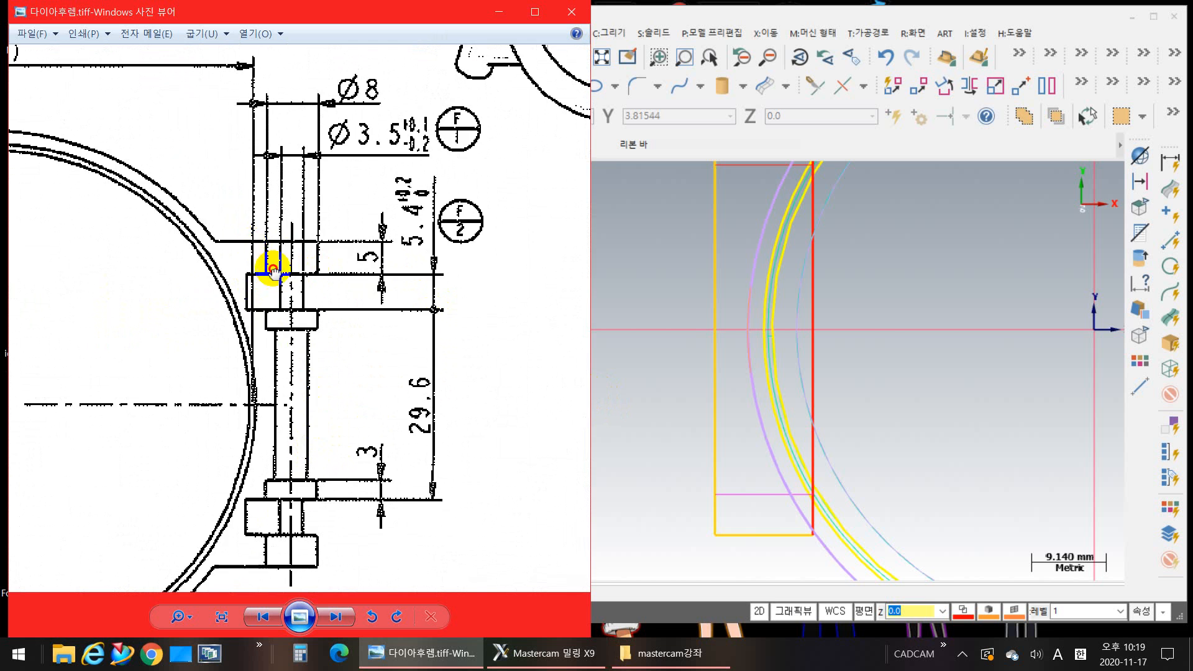
pyautogui.moveTo(273, 269)
pyautogui.mouseDown()
pyautogui.moveTo(487, 359)
pyautogui.moveTo(341, 301)
pyautogui.moveTo(400, 187)
pyautogui.moveTo(366, 251)
pyautogui.mouseUp()
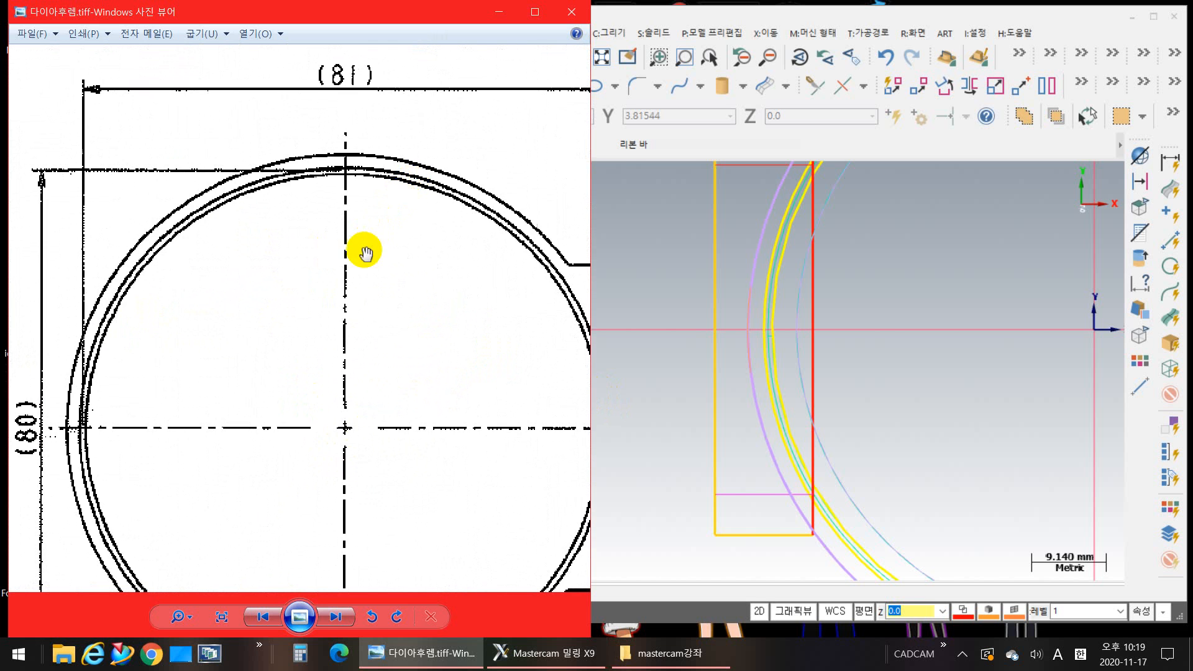
pyautogui.scroll(-3, 373, 261)
pyautogui.scroll(2, 307, 234)
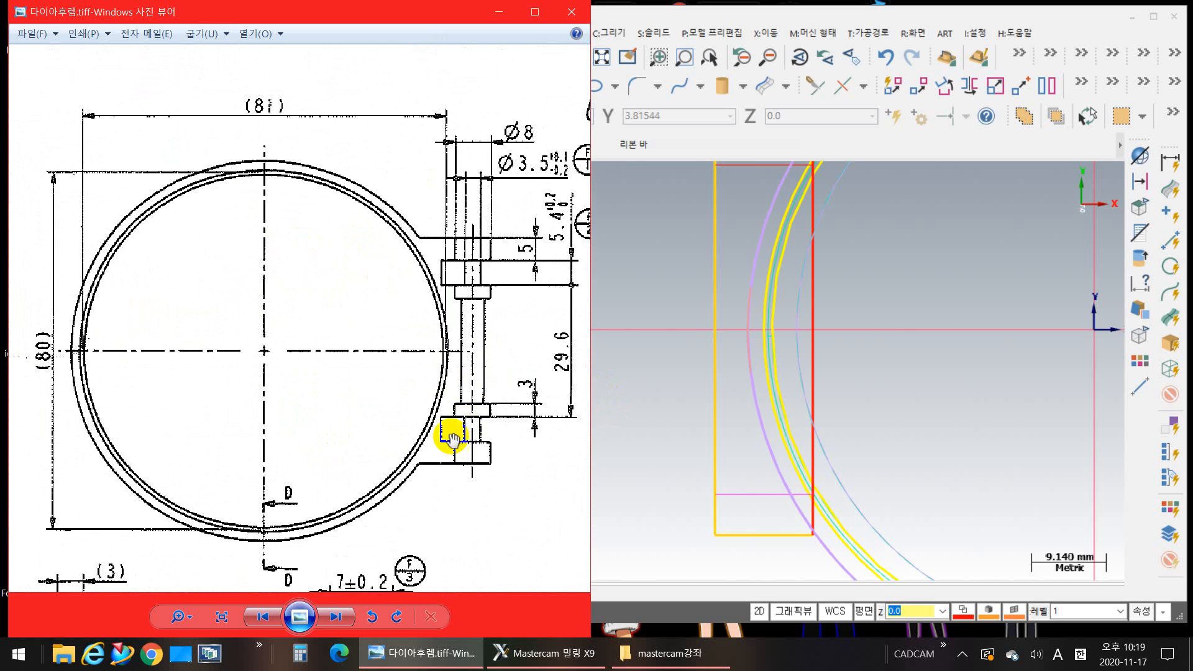
pyautogui.scroll(1, 455, 364)
pyautogui.scroll(2, 320, 404)
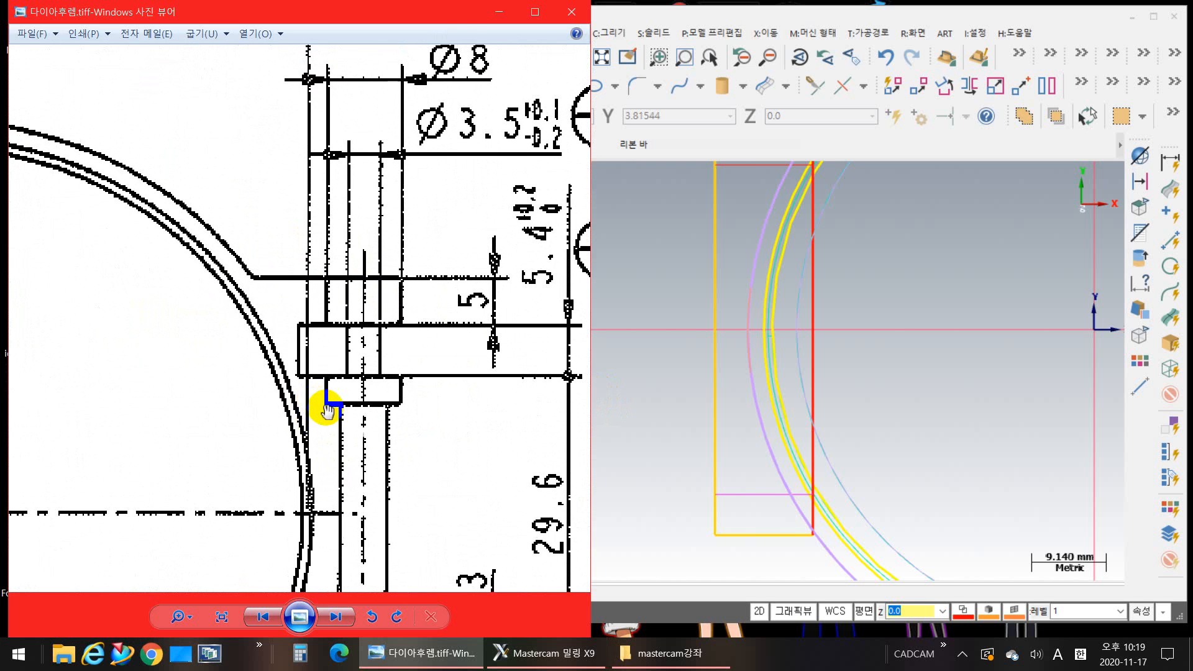
pyautogui.moveTo(410, 341)
pyautogui.mouseDown()
pyautogui.moveTo(418, 367)
pyautogui.moveTo(295, 151)
pyautogui.mouseUp()
# Step: Examine Detail B and Section A-A for the hinge's cross-section, and return to the hinge steps in the plan view
pyautogui.scroll(-4, 551, 264)
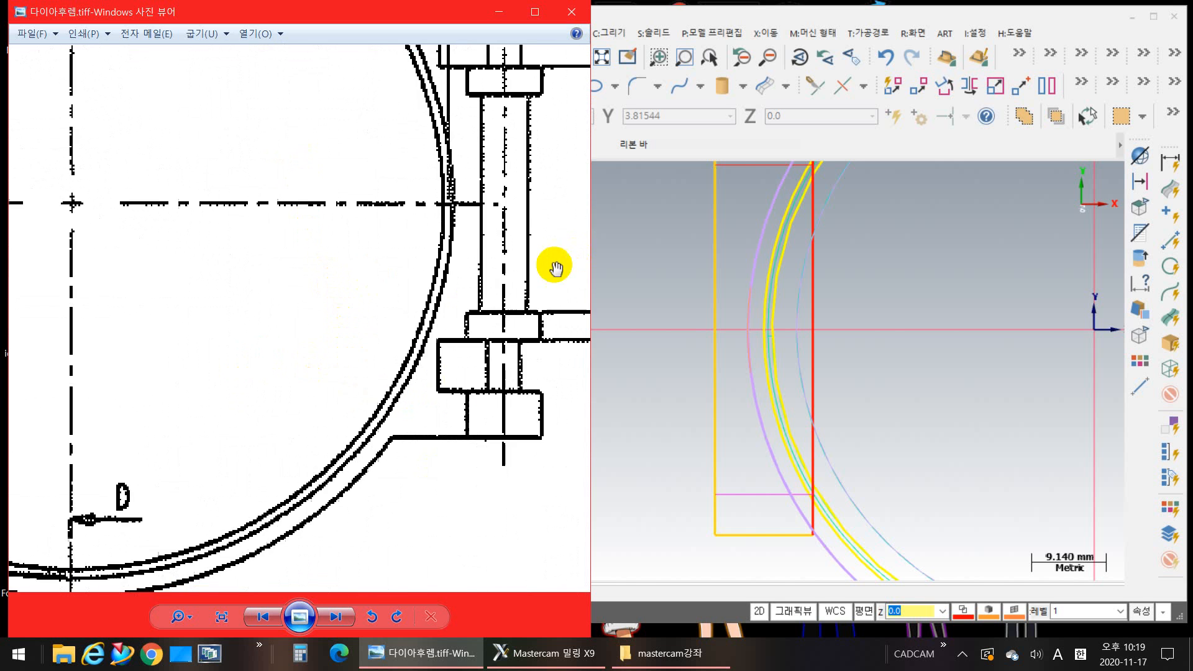
pyautogui.moveTo(234, 292)
pyautogui.mouseDown()
pyautogui.moveTo(250, 241)
pyautogui.moveTo(233, 145)
pyautogui.mouseUp()
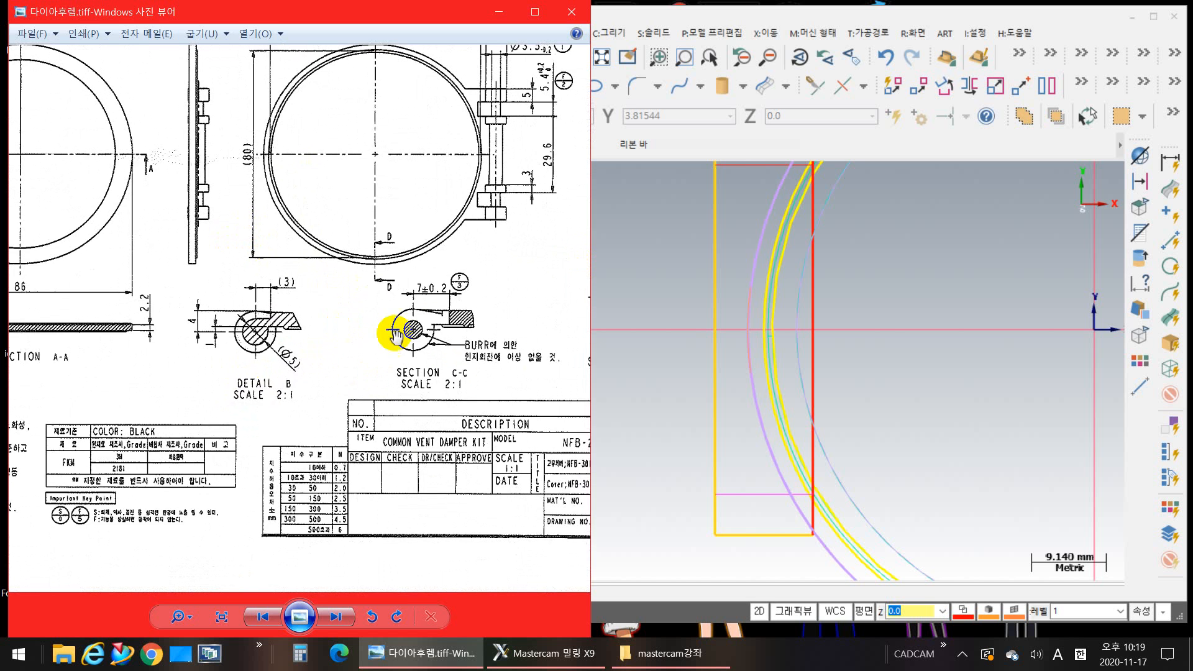
pyautogui.scroll(5, 436, 320)
pyautogui.moveTo(217, 302); pyautogui.dragTo(482, 314)
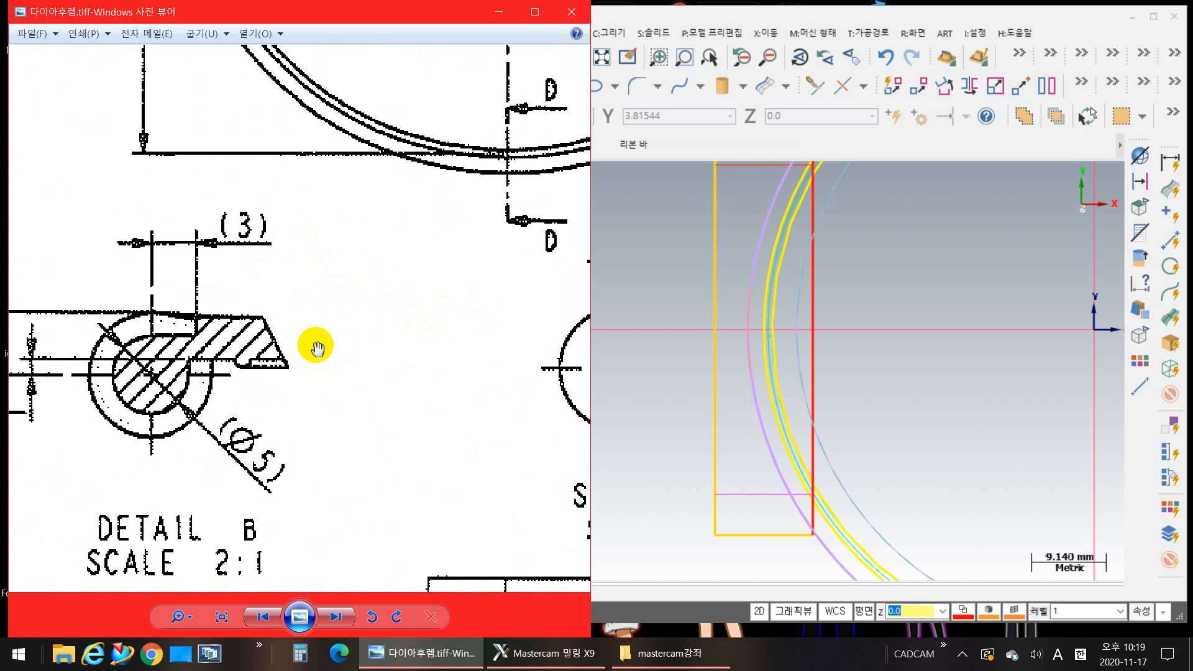
pyautogui.scroll(-3, 314, 354)
pyautogui.moveTo(293, 333)
pyautogui.mouseDown()
pyautogui.moveTo(421, 426)
pyautogui.moveTo(503, 362)
pyautogui.moveTo(536, 299)
pyautogui.mouseUp()
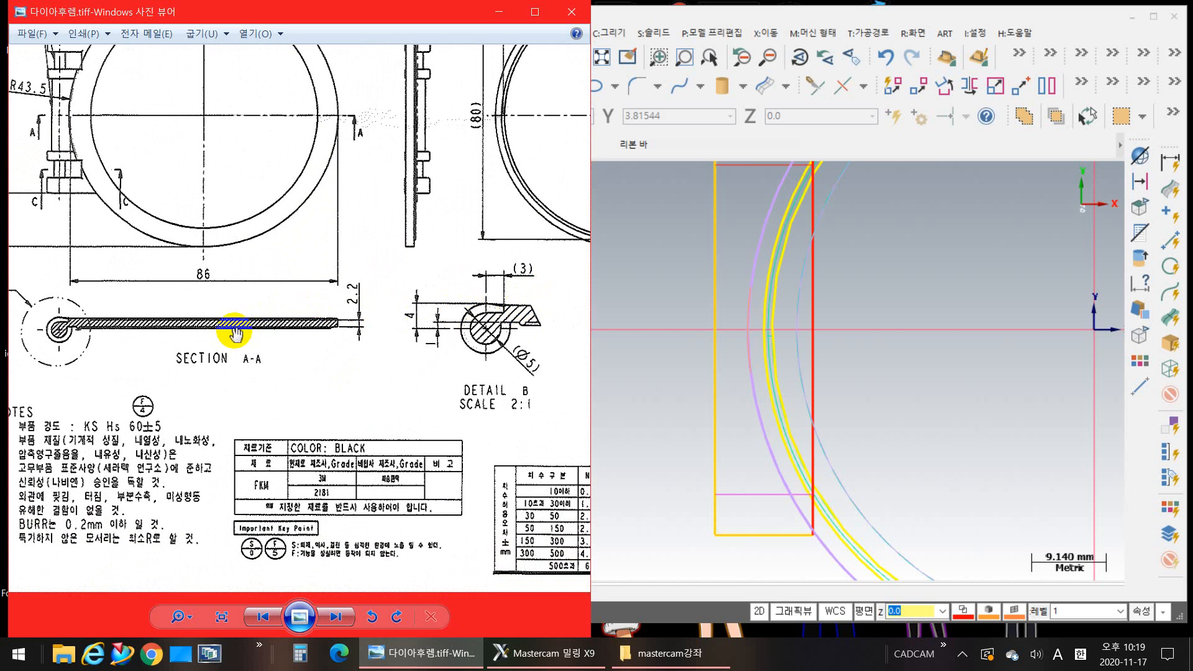
pyautogui.moveTo(117, 208); pyautogui.dragTo(294, 326)
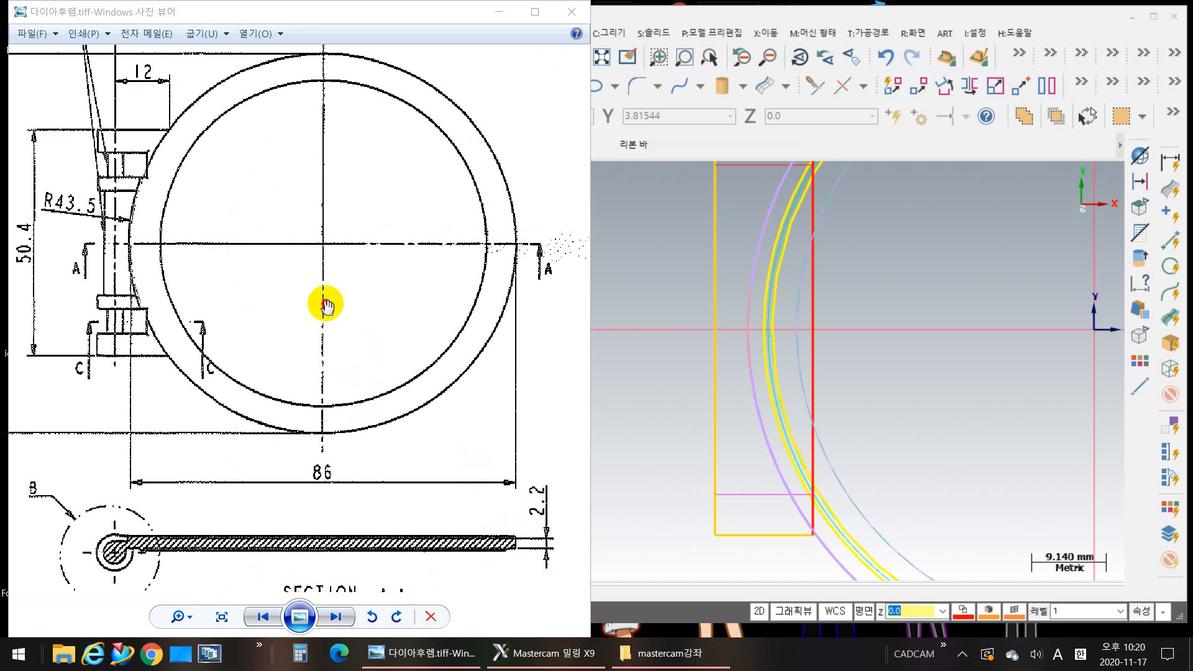
pyautogui.moveTo(250, 253); pyautogui.dragTo(455, 363)
pyautogui.scroll(1, 350, 316)
pyautogui.scroll(1, 348, 318)
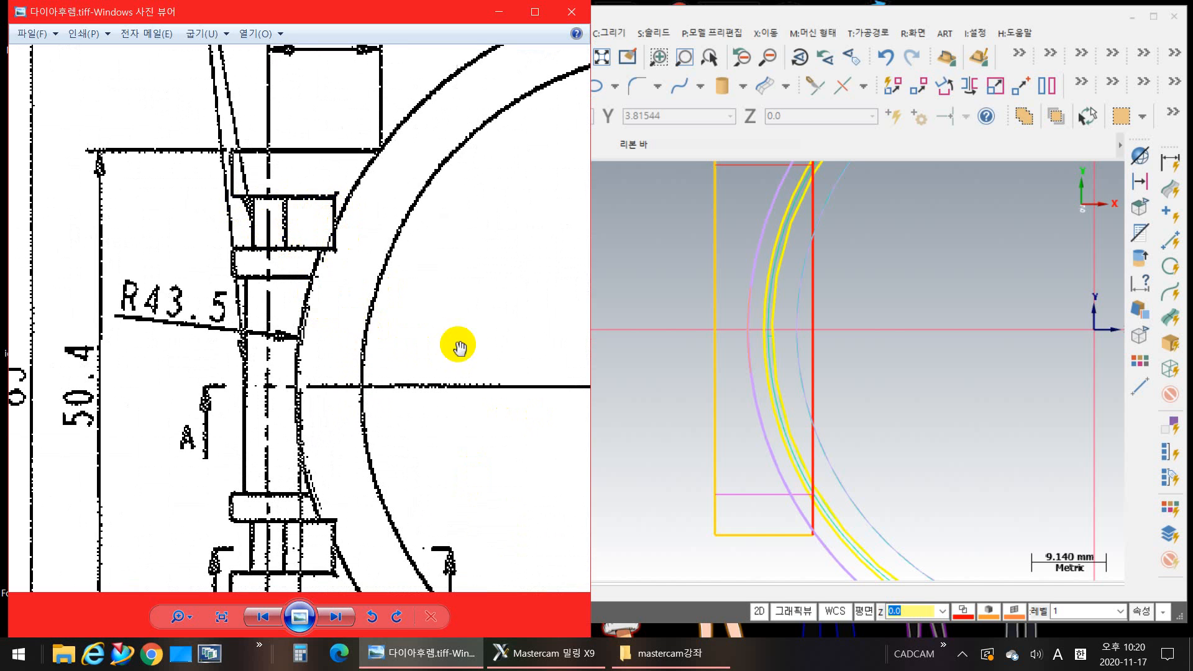
# Step: Examine Section C-C in the drawing for the hinge's cross-section and the distance from the pin centre to the ring edge
pyautogui.moveTo(469, 347); pyautogui.dragTo(280, 289)
pyautogui.scroll(-5, 310, 314)
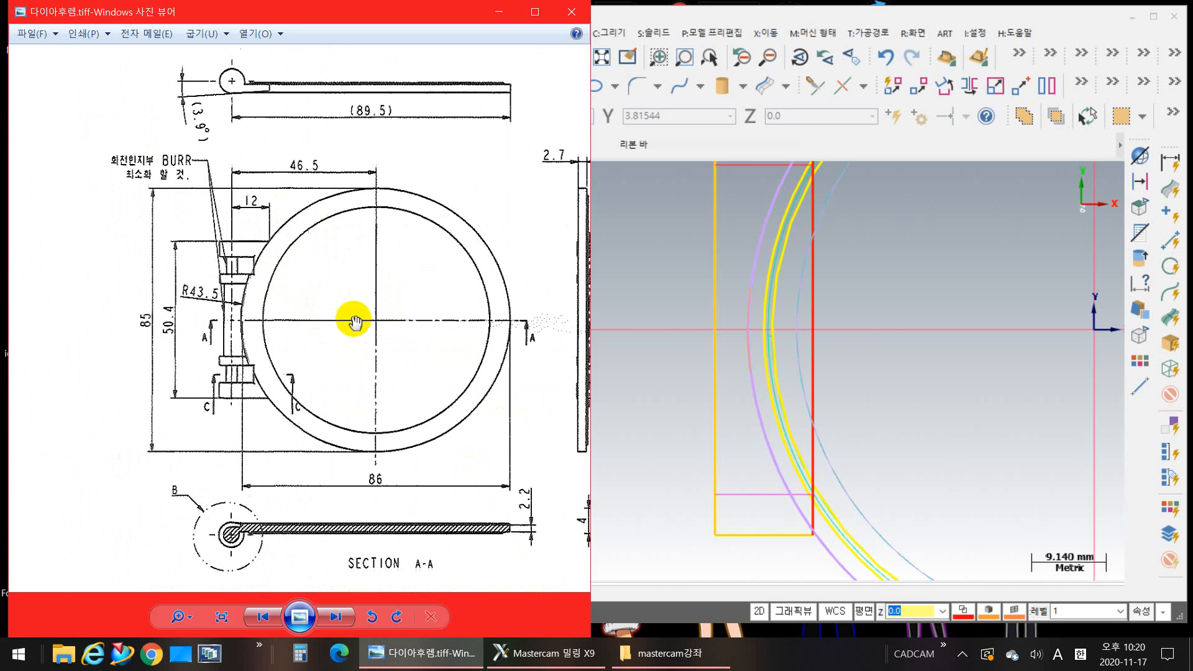
pyautogui.moveTo(404, 316); pyautogui.dragTo(132, 186)
pyautogui.moveTo(412, 347); pyautogui.dragTo(200, 256)
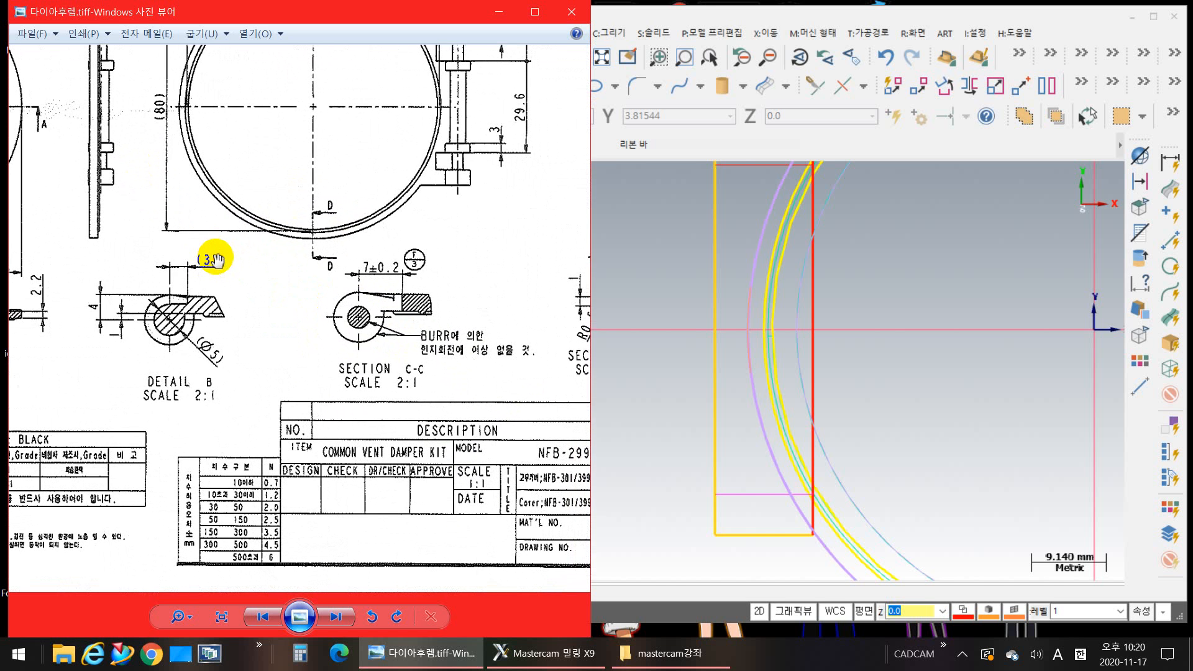
pyautogui.scroll(3, 369, 314)
pyautogui.scroll(1, 227, 346)
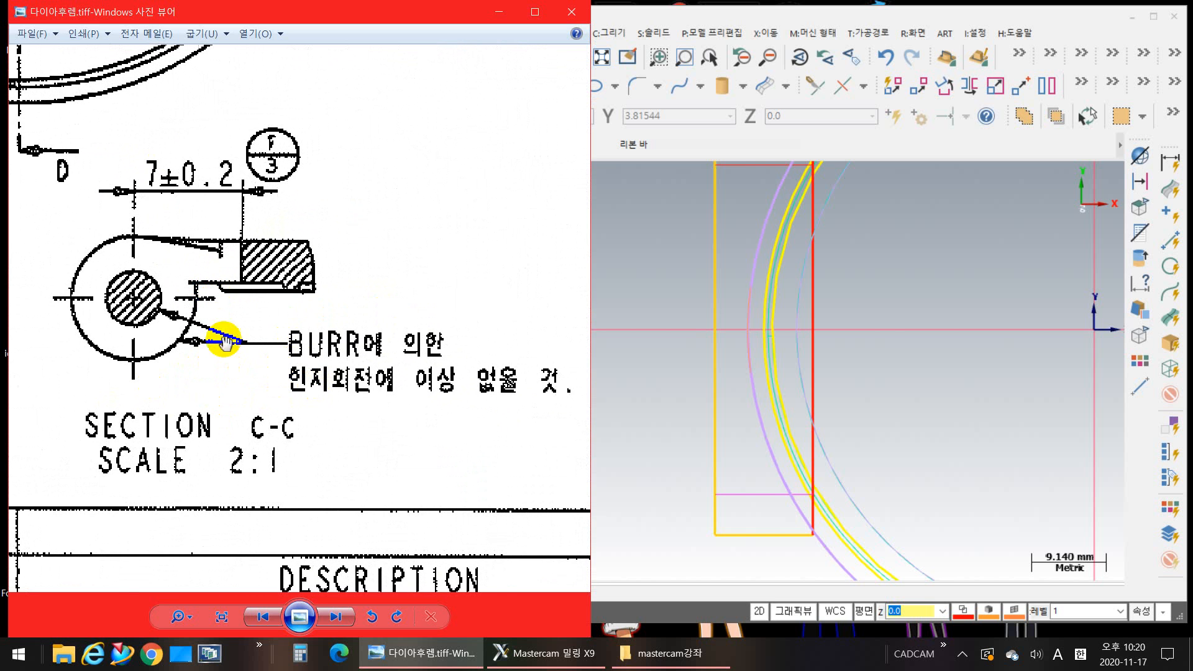
pyautogui.click(248, 269)
pyautogui.moveTo(247, 270); pyautogui.dragTo(428, 417)
pyautogui.scroll(-5, 374, 391)
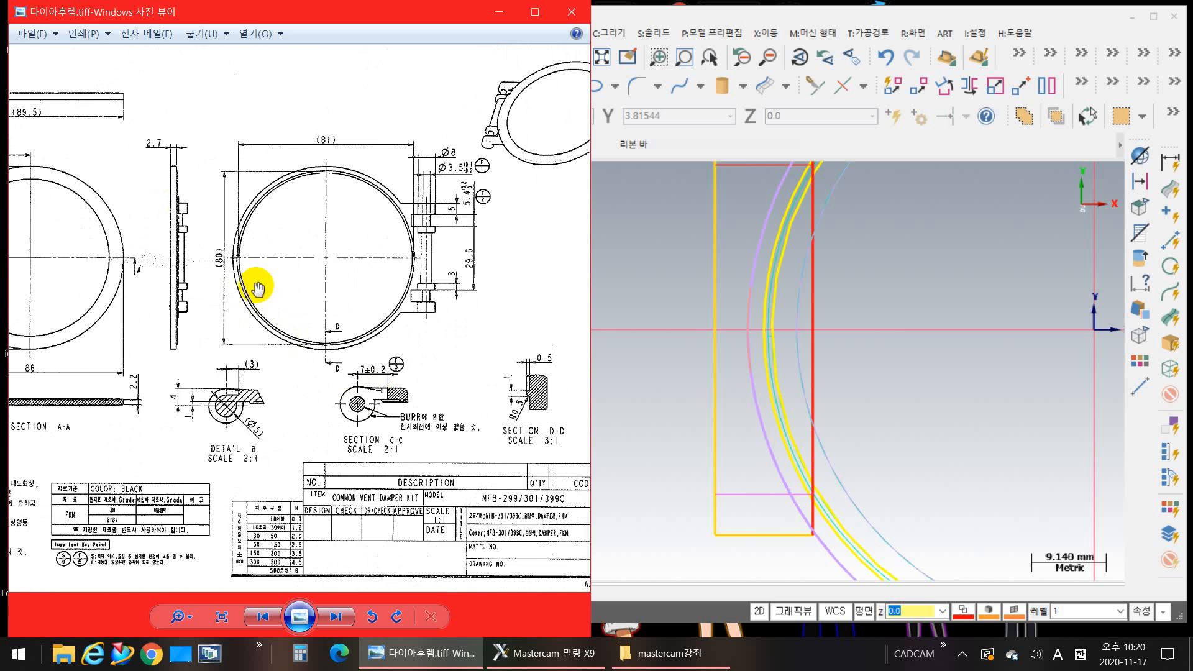
# Step: Compare the hinge steps around cutting line C-C in the plan view with the enlarged Section C-C
pyautogui.moveTo(264, 287); pyautogui.dragTo(447, 264)
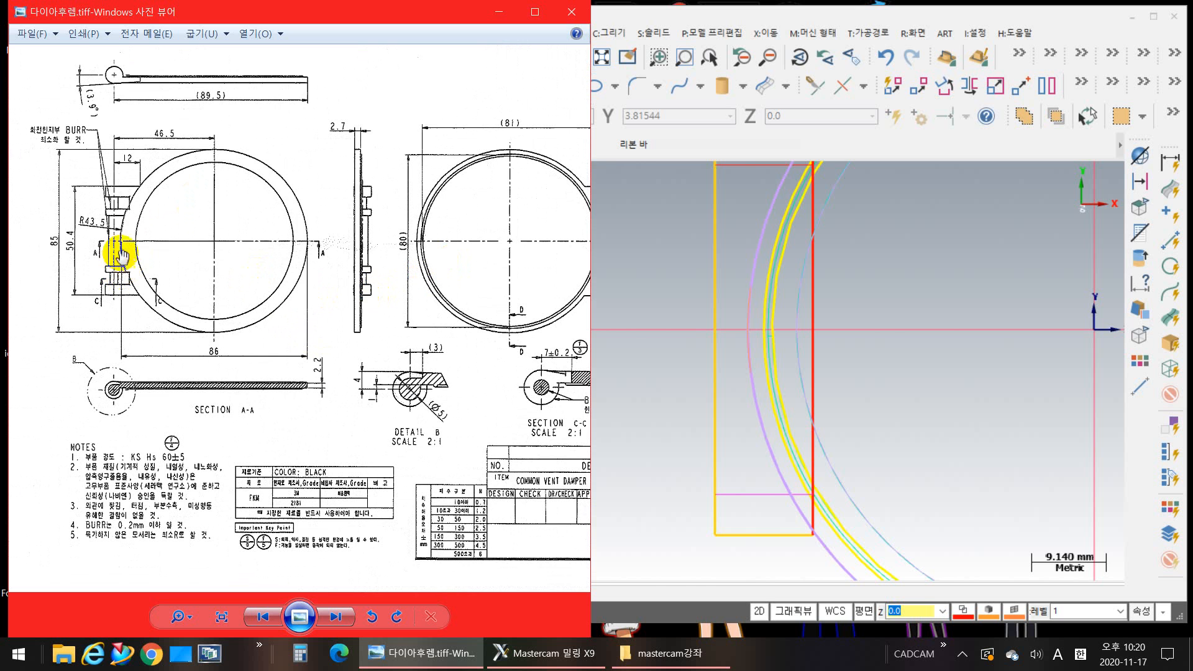
pyautogui.scroll(5, 255, 221)
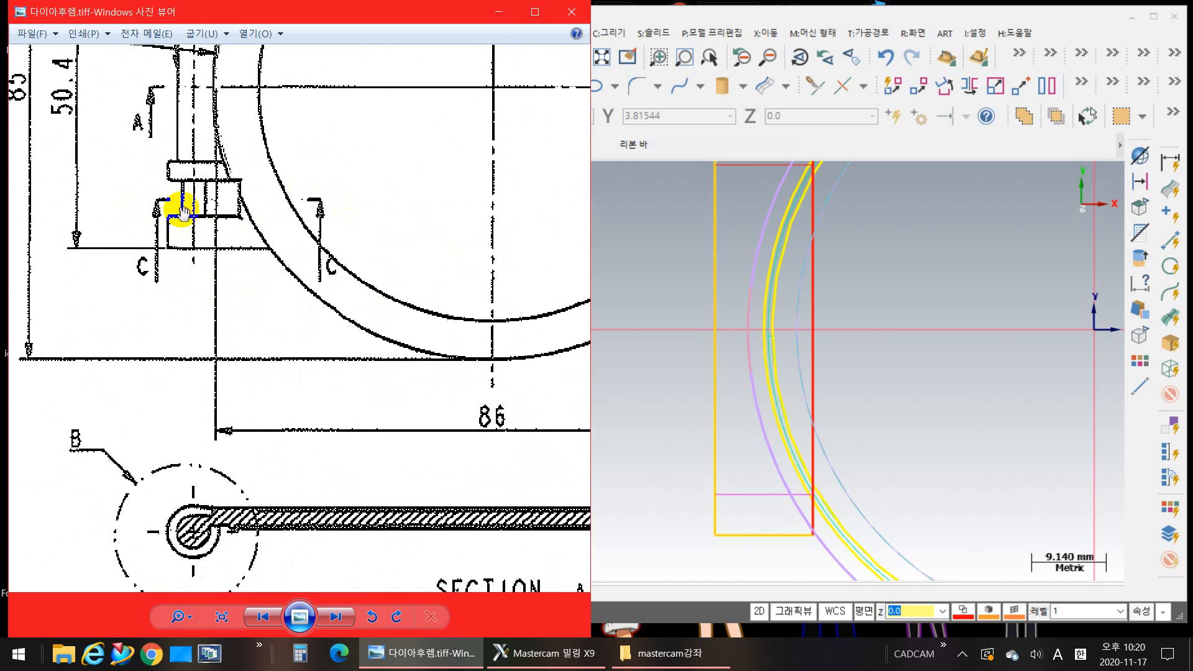
pyautogui.moveTo(194, 193); pyautogui.dragTo(233, 491)
pyautogui.moveTo(368, 394); pyautogui.dragTo(320, 269)
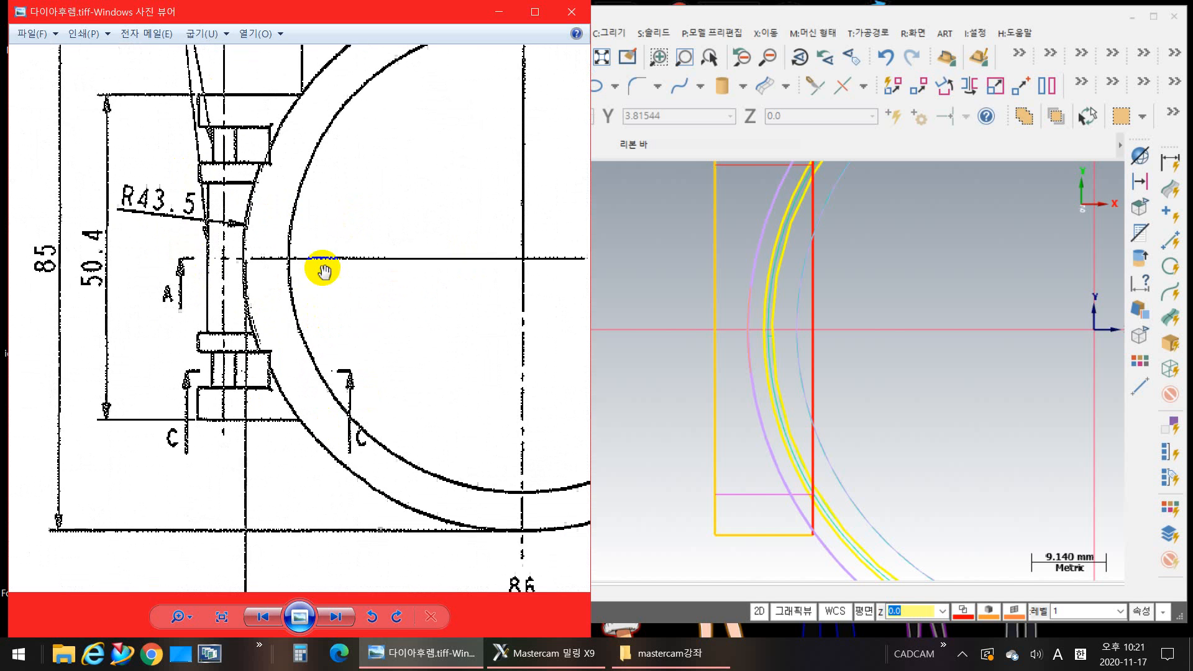
pyautogui.moveTo(267, 400); pyautogui.dragTo(256, 284)
pyautogui.scroll(1, 256, 283)
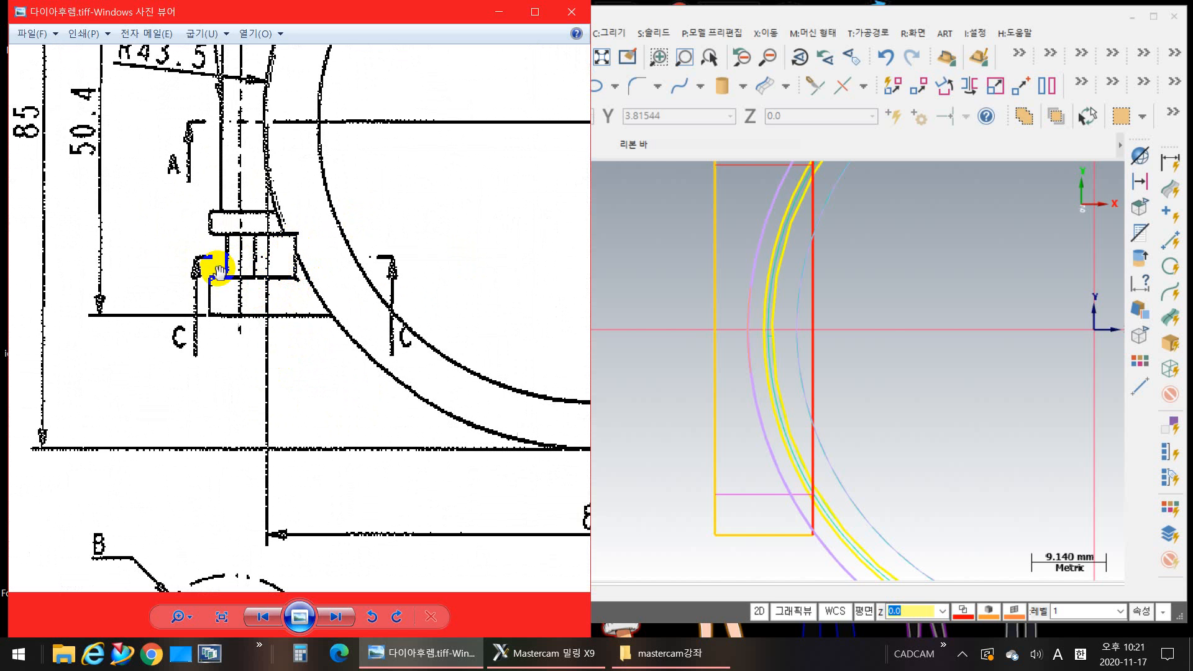
pyautogui.scroll(-4, 487, 367)
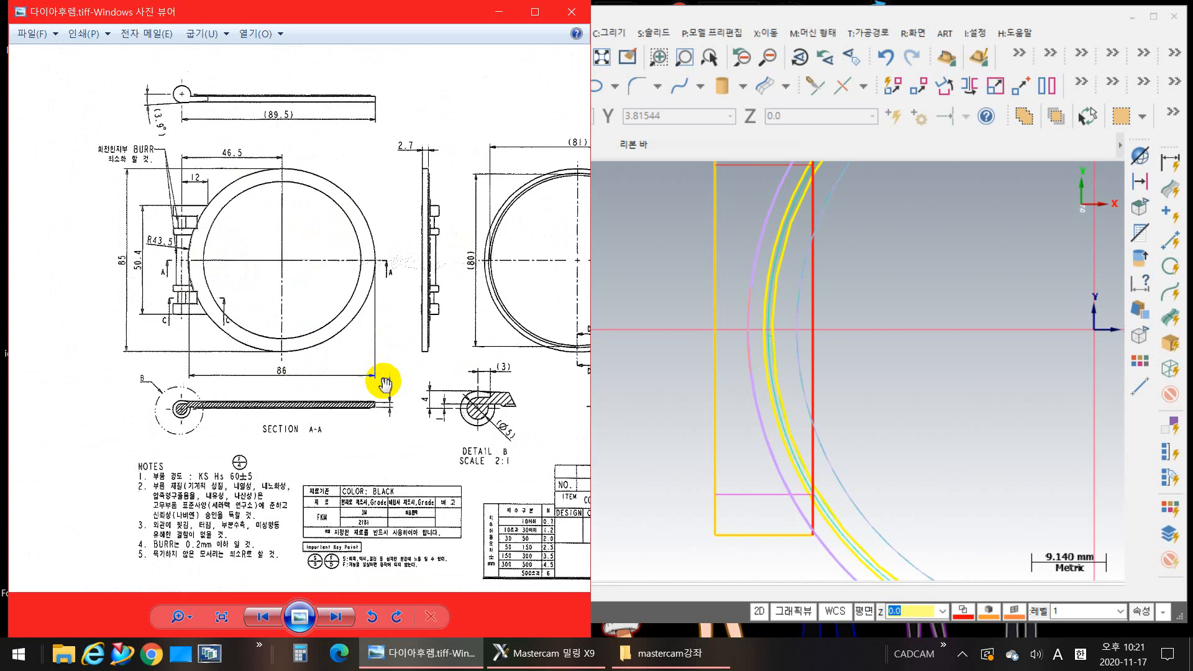
pyautogui.scroll(4, 412, 365)
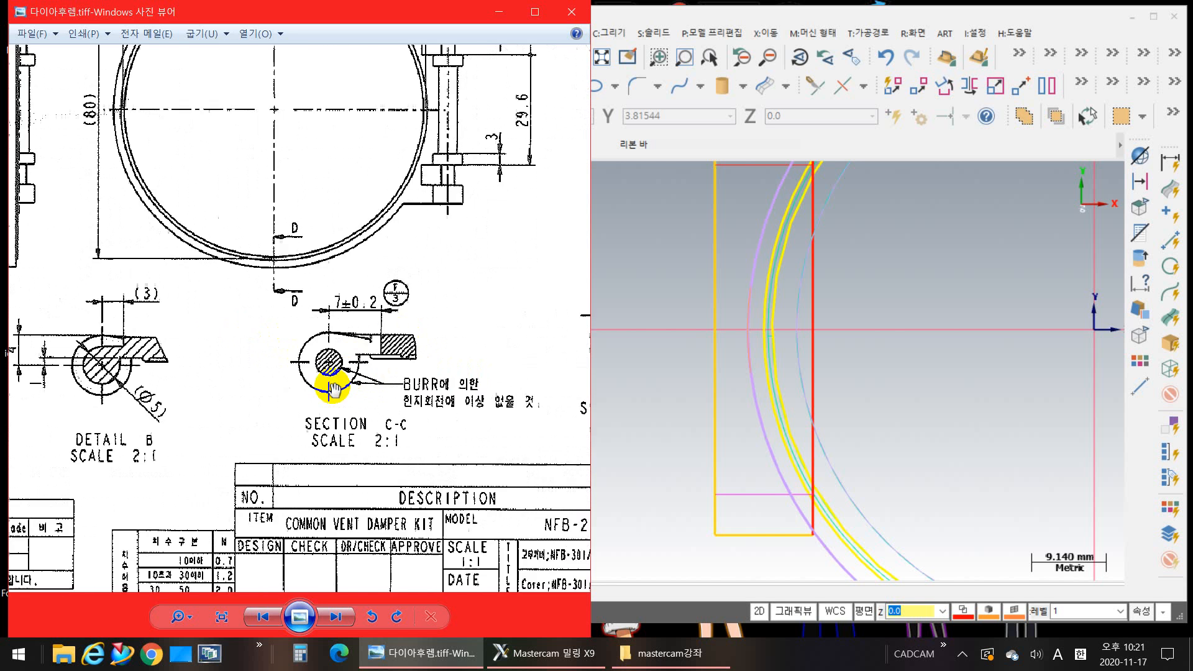
pyautogui.scroll(3, 373, 410)
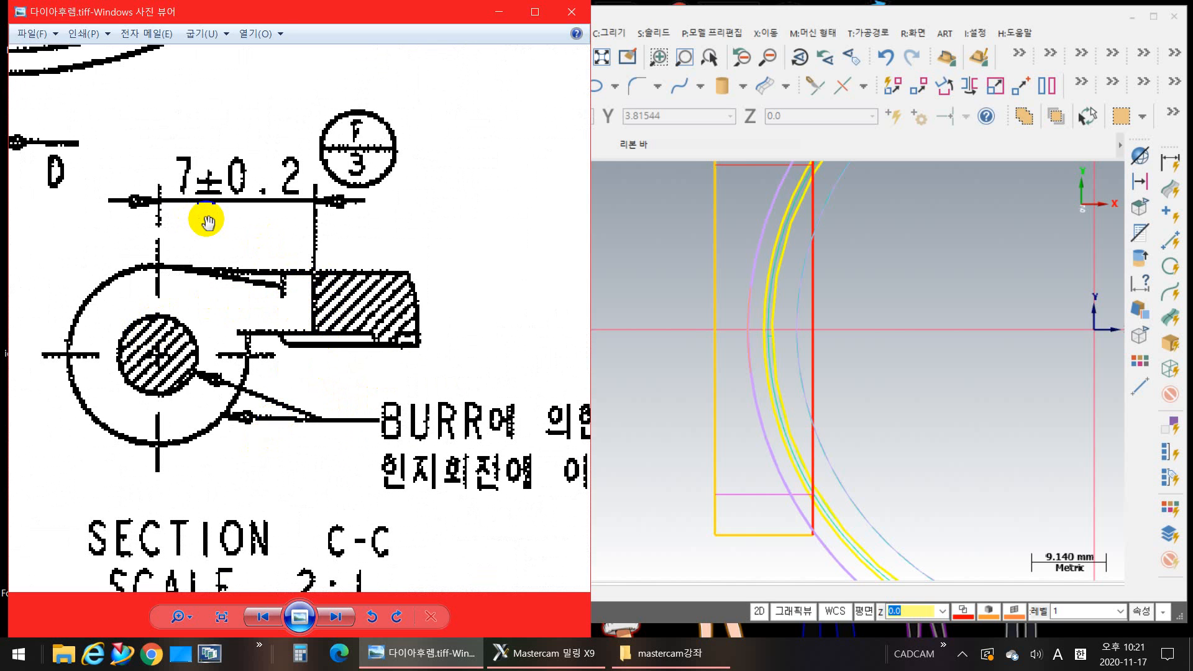
# Step: Switch to Mastercam and offset copies of both halves of the hinge rectangle's outer vertical edge 7 mm toward the ring
pyautogui.click(641, 240)
pyautogui.moveTo(641, 252); pyautogui.dragTo(617, 382, button='middle')
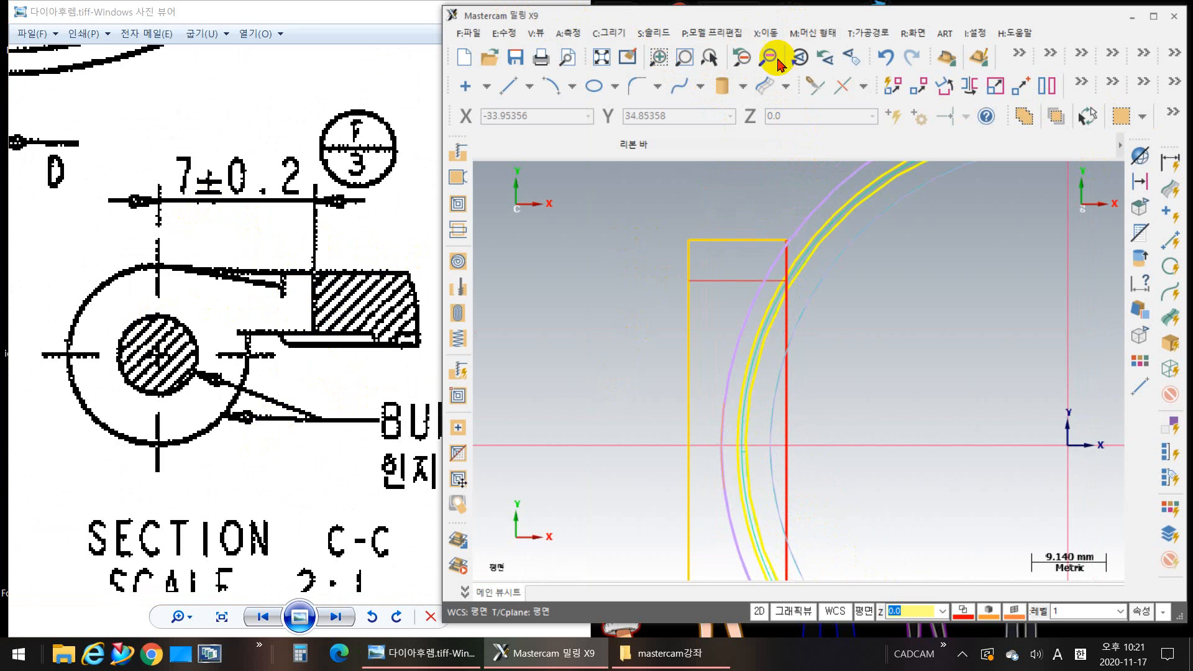
pyautogui.click(770, 34)
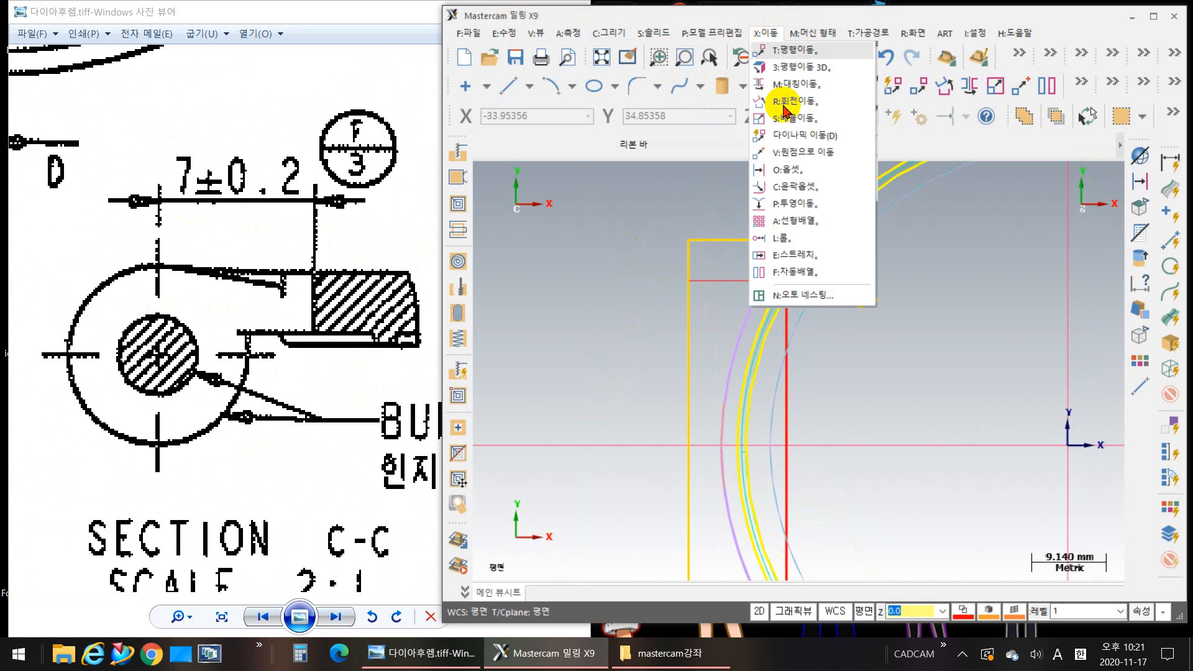
pyautogui.click(788, 170)
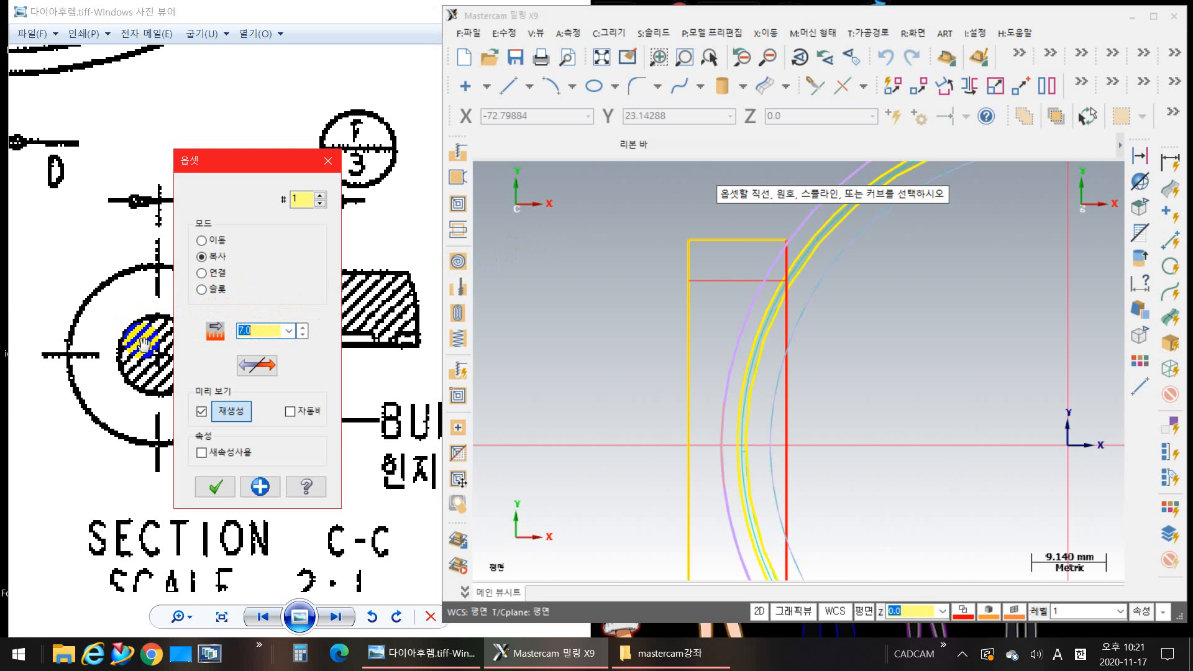
pyautogui.click(690, 334)
pyautogui.click(923, 324)
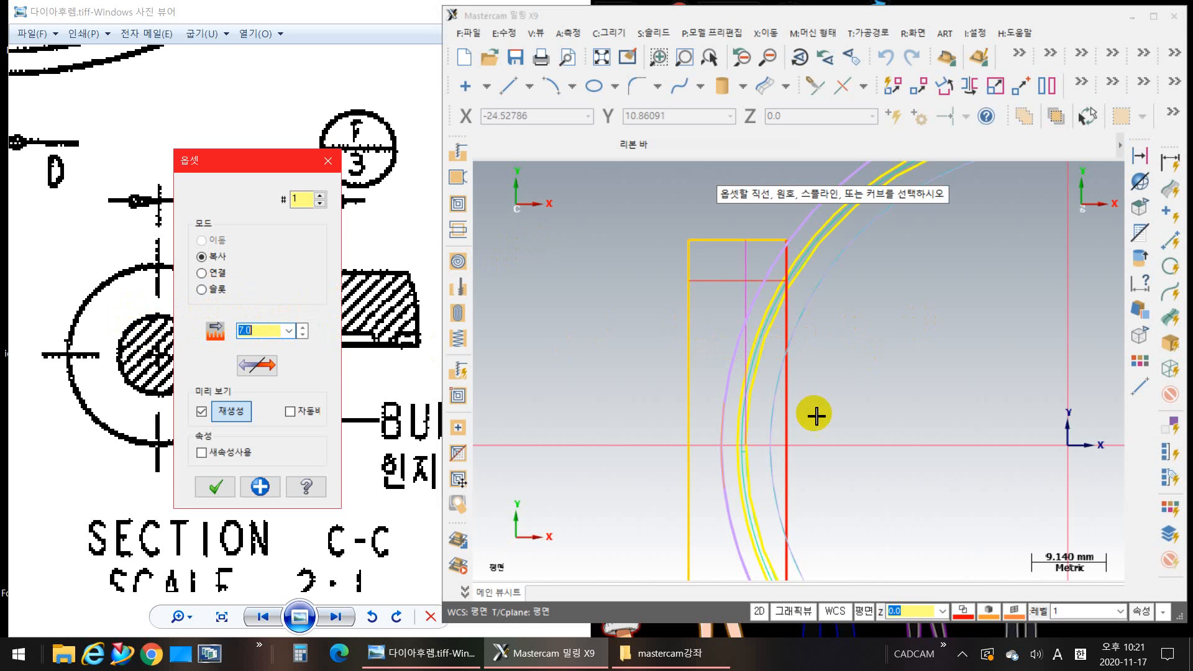
pyautogui.moveTo(726, 513); pyautogui.dragTo(676, 395, button='middle')
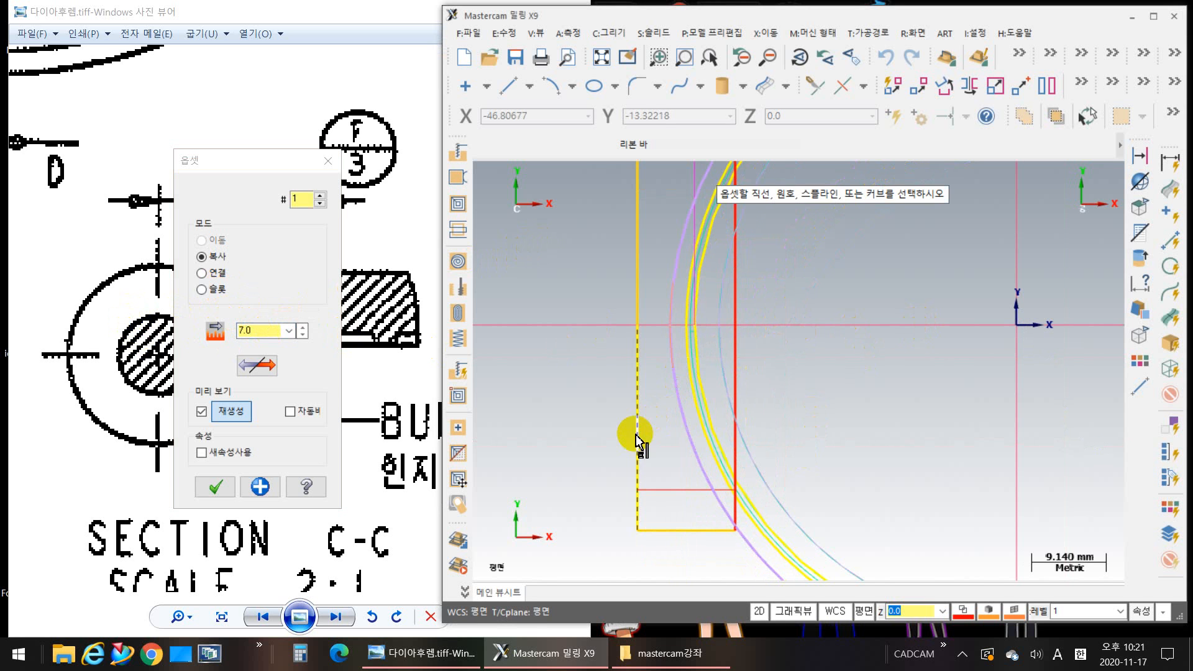
pyautogui.click(679, 410)
pyautogui.click(839, 403)
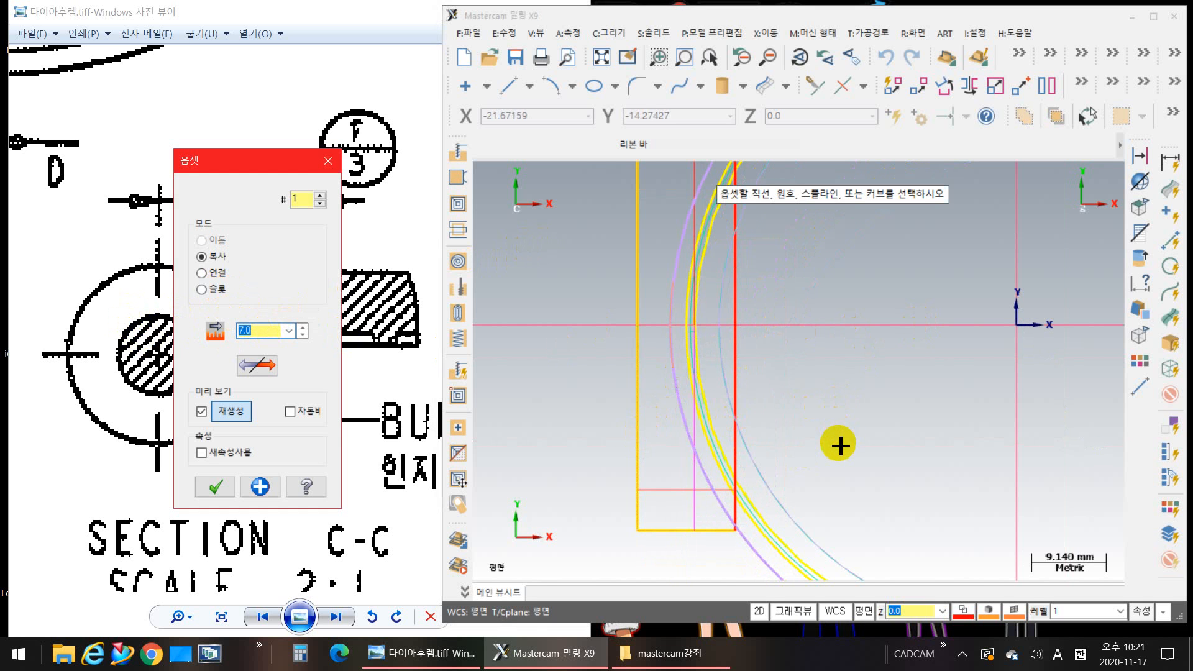
pyautogui.moveTo(839, 444); pyautogui.dragTo(841, 490, button='middle')
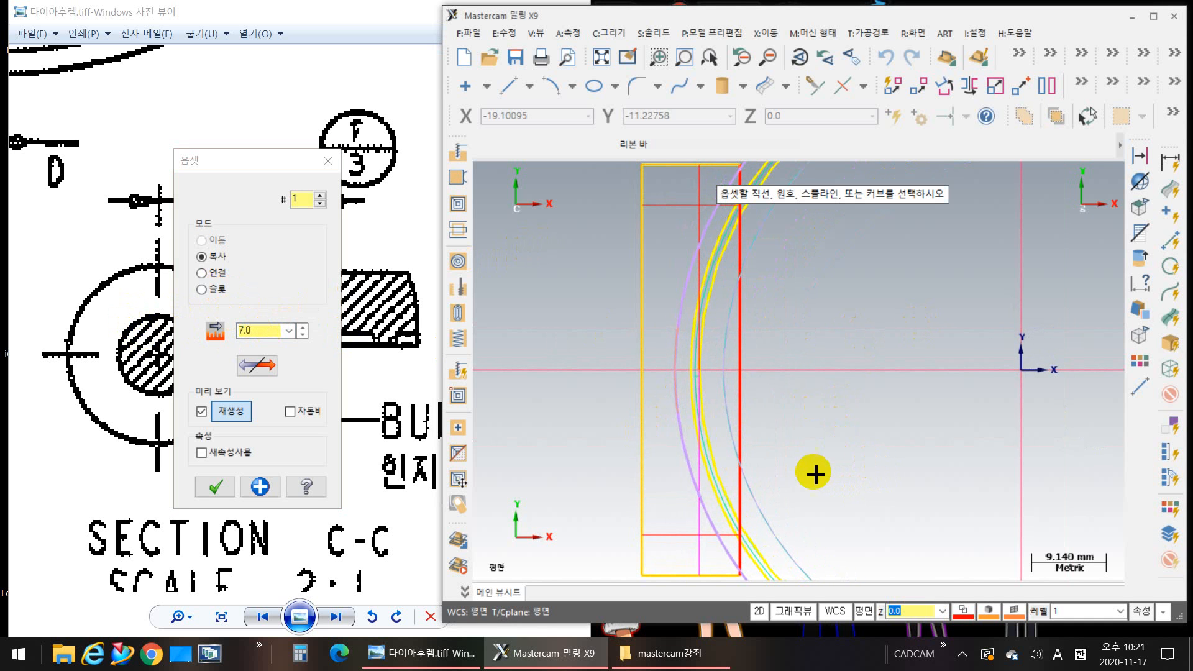
pyautogui.click(209, 484)
# Step: Trim the upper offset line and the upper horizontal end-block line to each other so they form a corner
pyautogui.moveTo(728, 381); pyautogui.dragTo(693, 495, button='middle')
pyautogui.scroll(3, 673, 402)
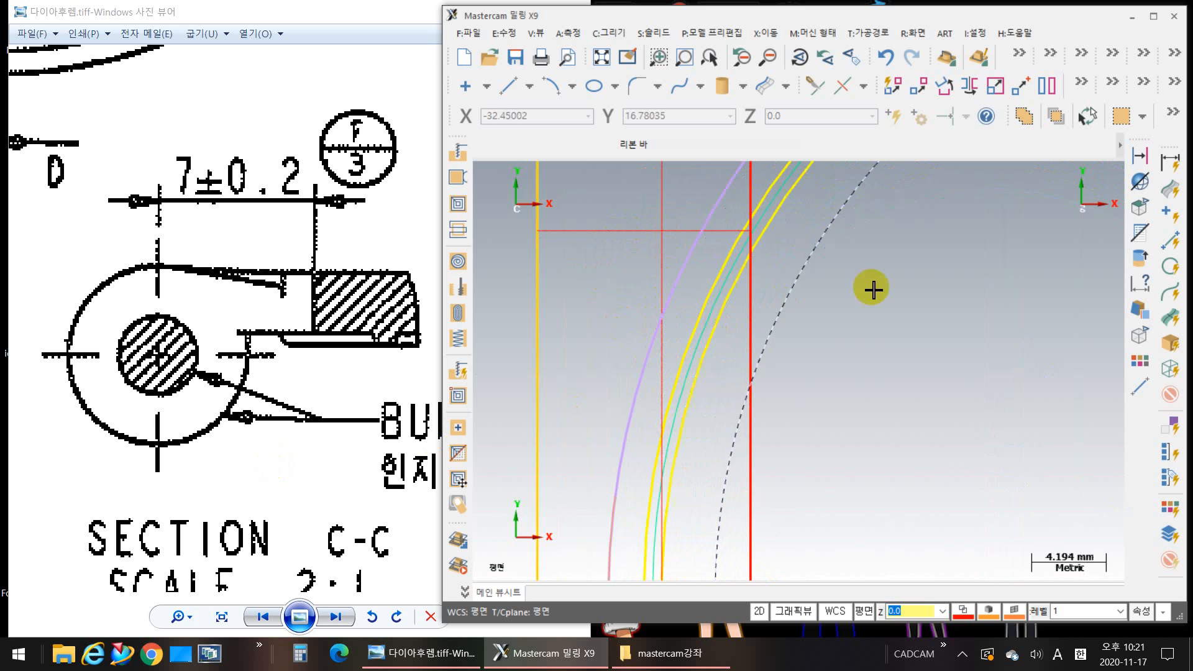
pyautogui.moveTo(873, 291); pyautogui.dragTo(899, 346, button='middle')
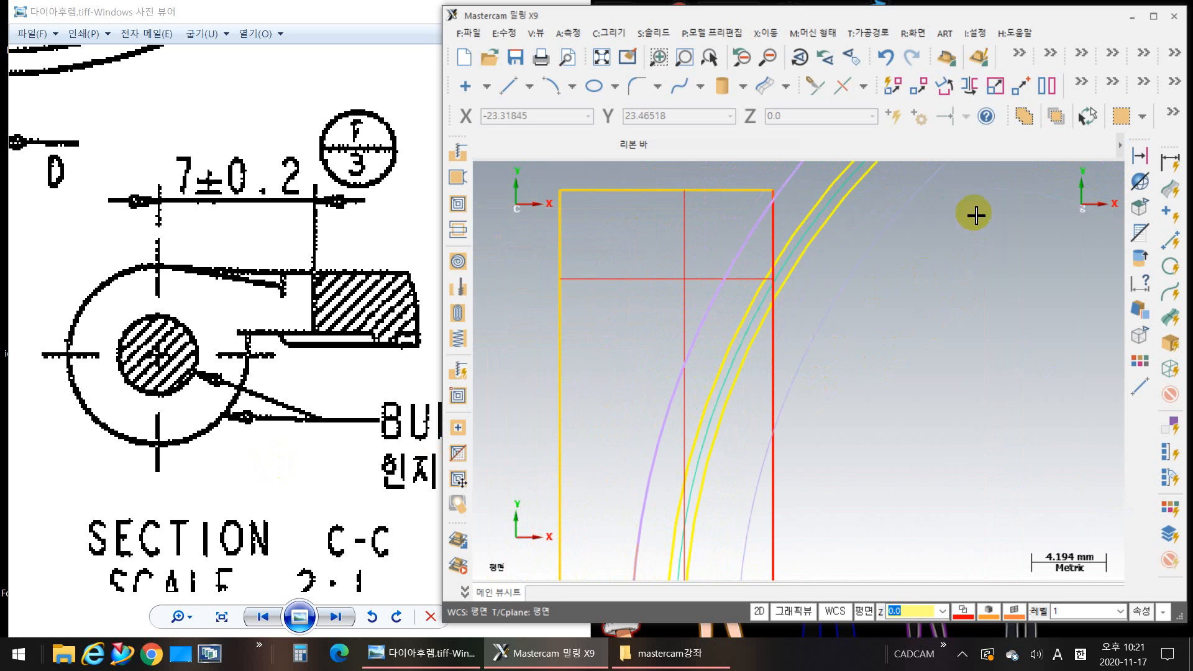
pyautogui.click(659, 33)
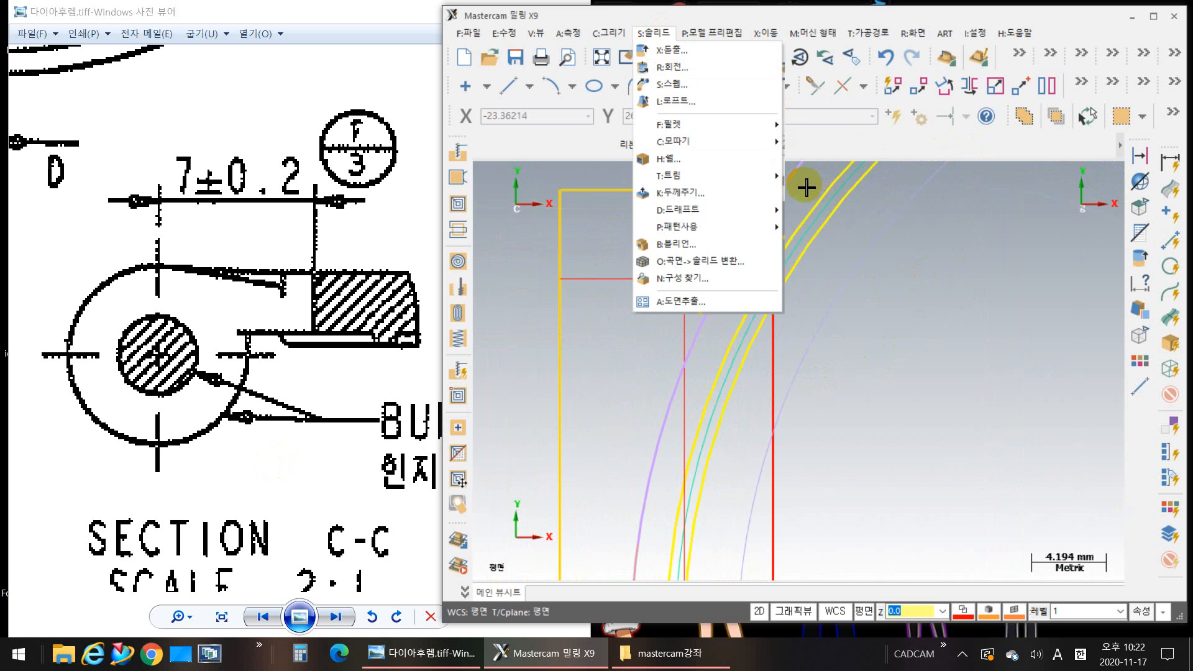
pyautogui.click(860, 169)
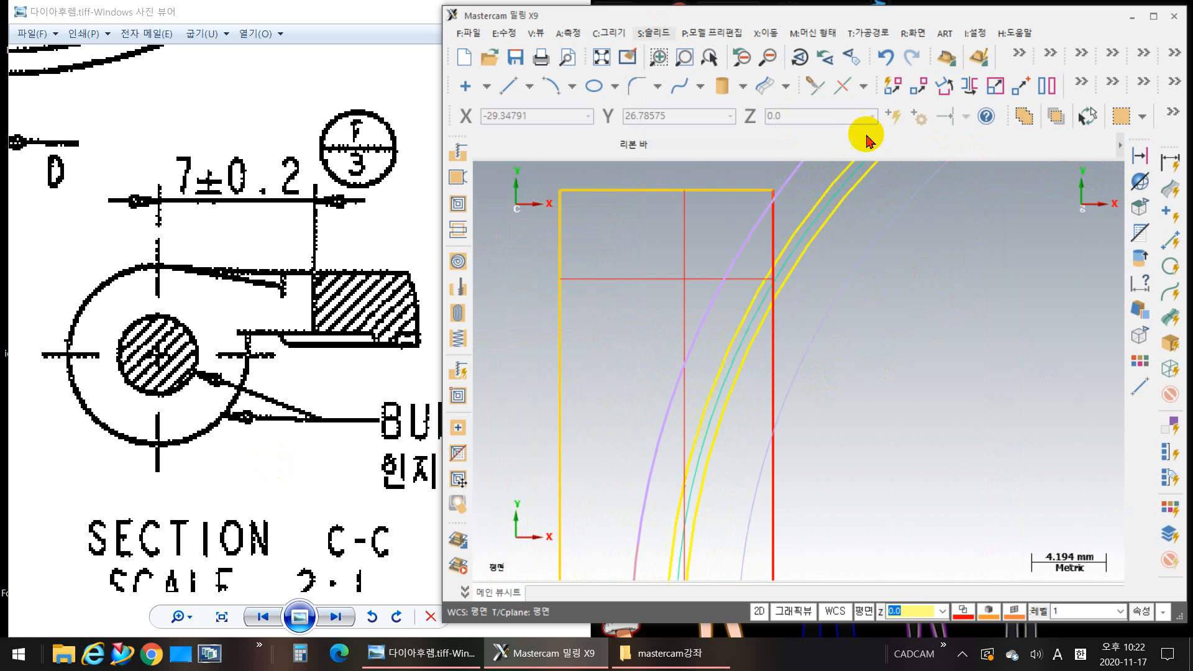
pyautogui.click(812, 87)
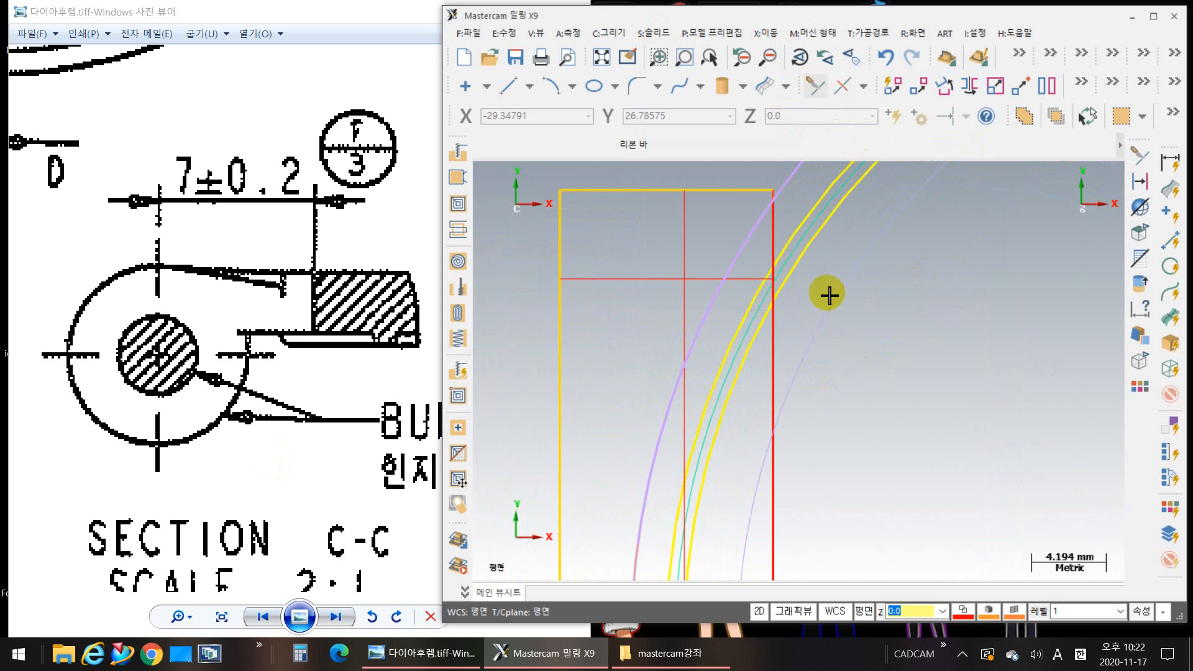
pyautogui.click(547, 147)
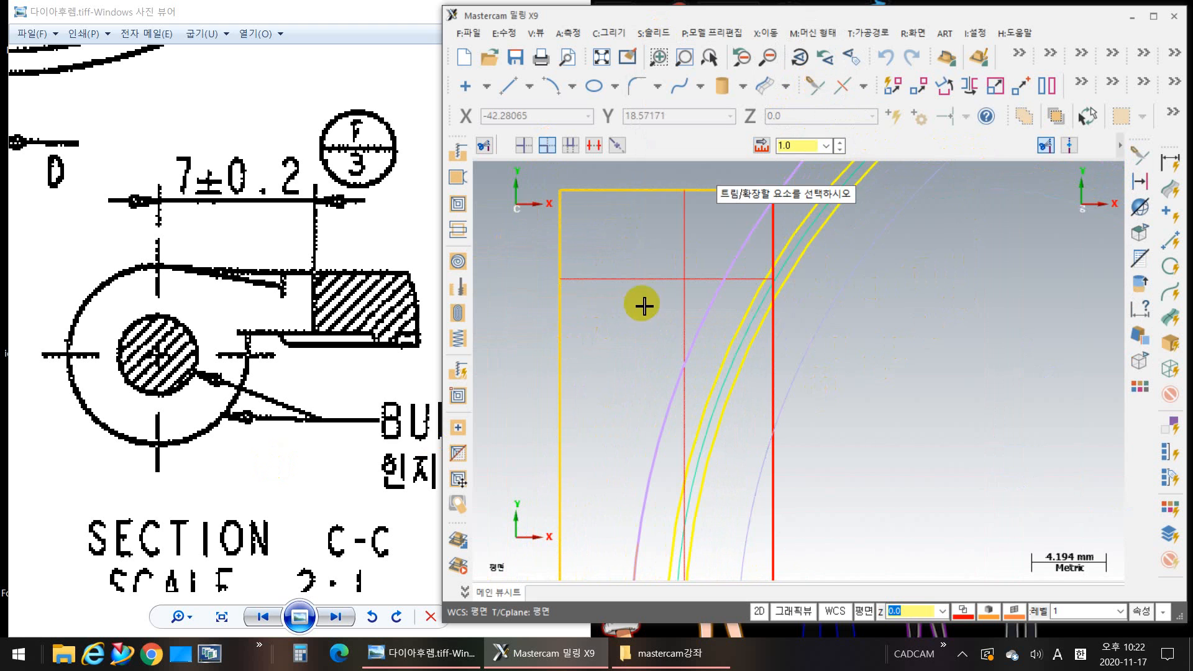
pyautogui.click(683, 301)
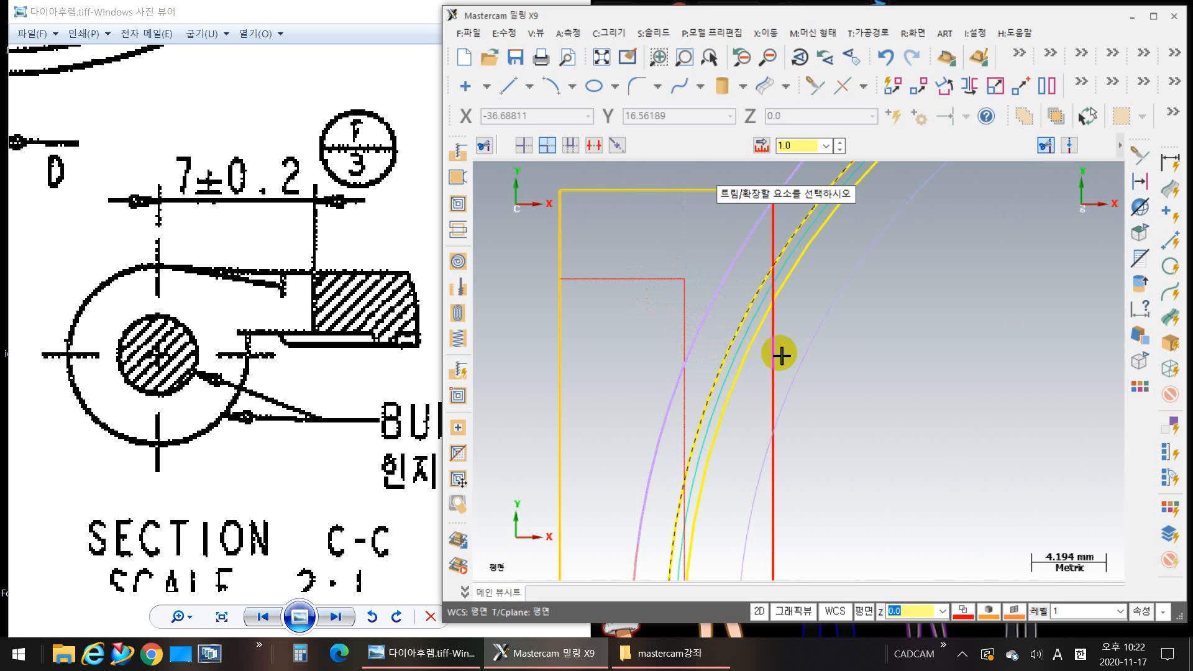
# Step: Trim the lower offset line and the lower horizontal end-block line to each other so they form a corner
pyautogui.moveTo(795, 366); pyautogui.dragTo(721, 261, button='middle')
pyautogui.scroll(-8, 741, 338)
pyautogui.moveTo(752, 411); pyautogui.dragTo(706, 423, button='middle')
pyautogui.scroll(3, 642, 497)
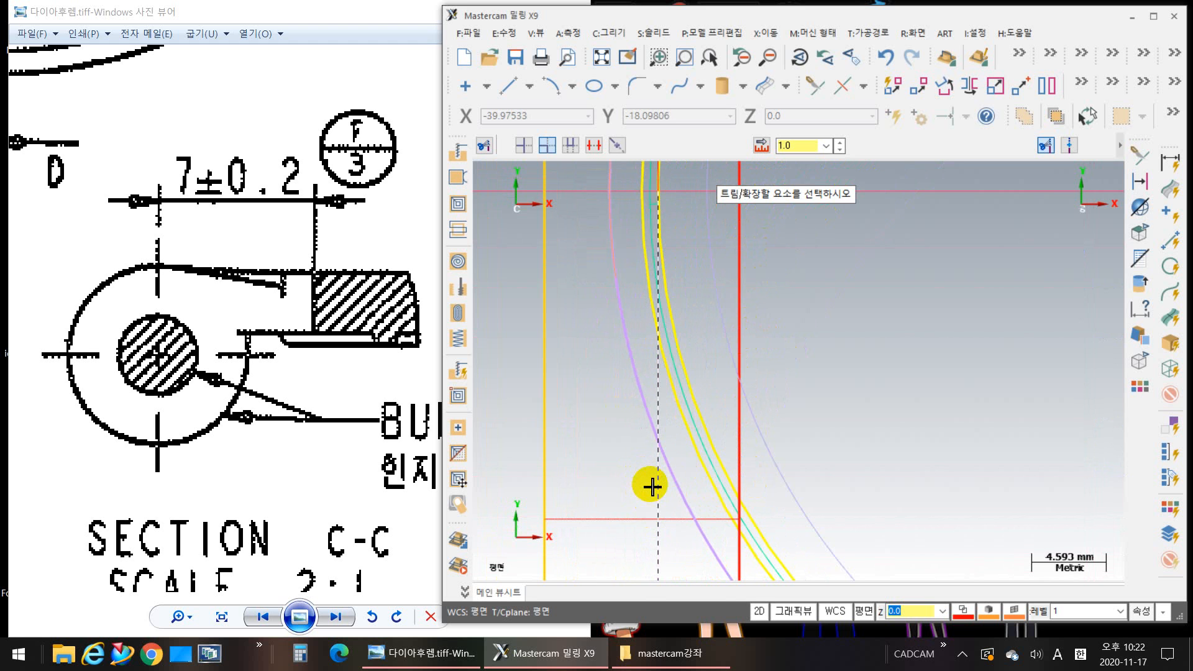
pyautogui.scroll(-3, 700, 528)
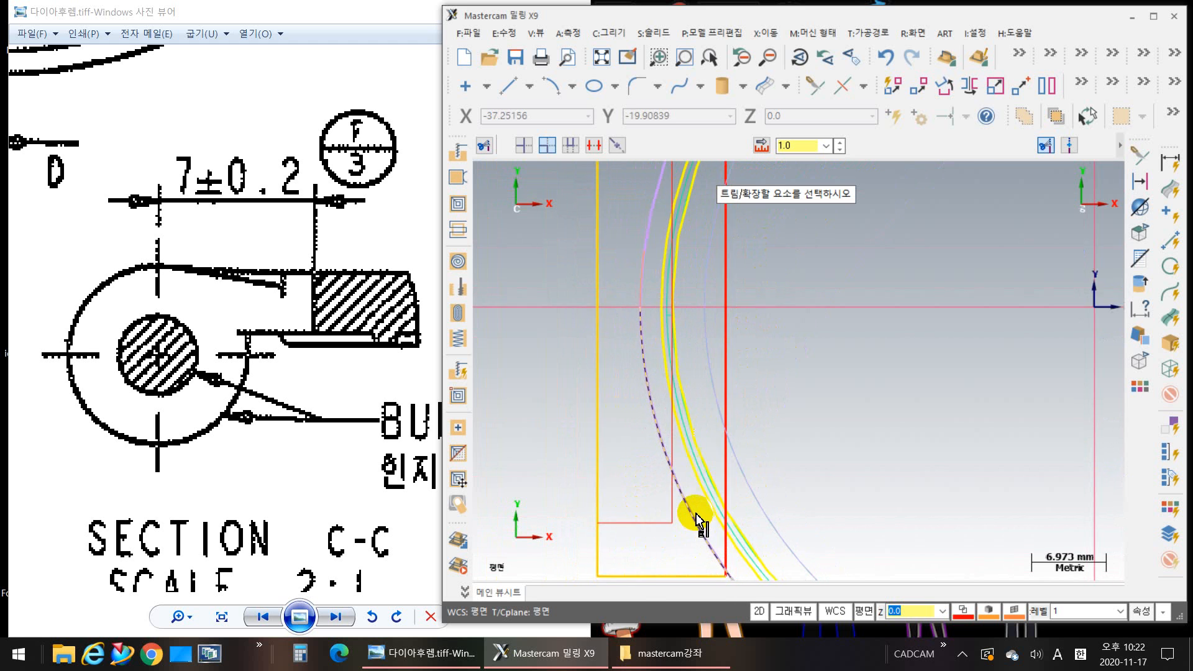
pyautogui.scroll(-3, 697, 515)
pyautogui.moveTo(710, 482); pyautogui.dragTo(735, 466, button='middle')
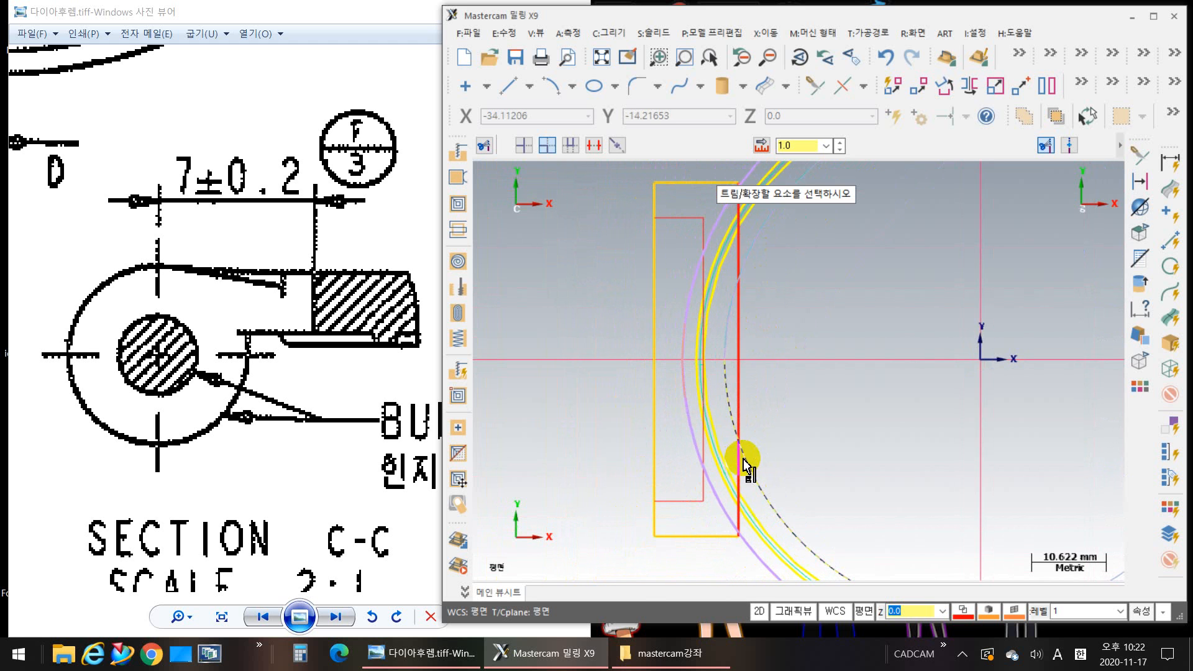
pyautogui.scroll(2, 714, 341)
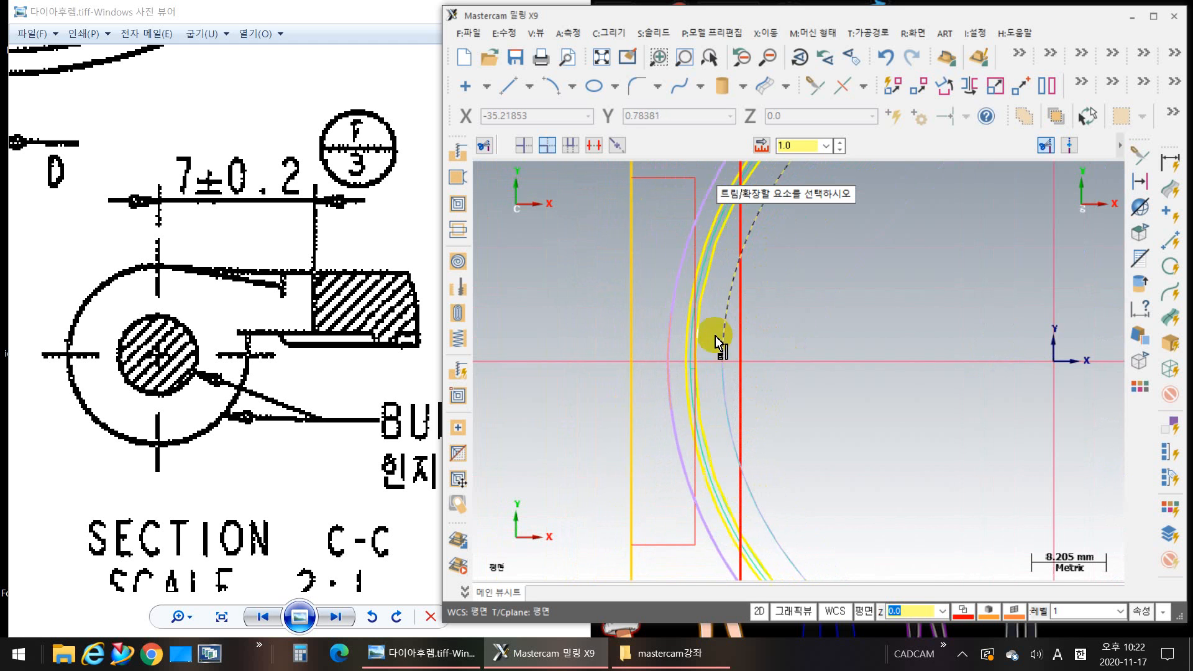
pyautogui.moveTo(714, 341); pyautogui.dragTo(690, 464, button='middle')
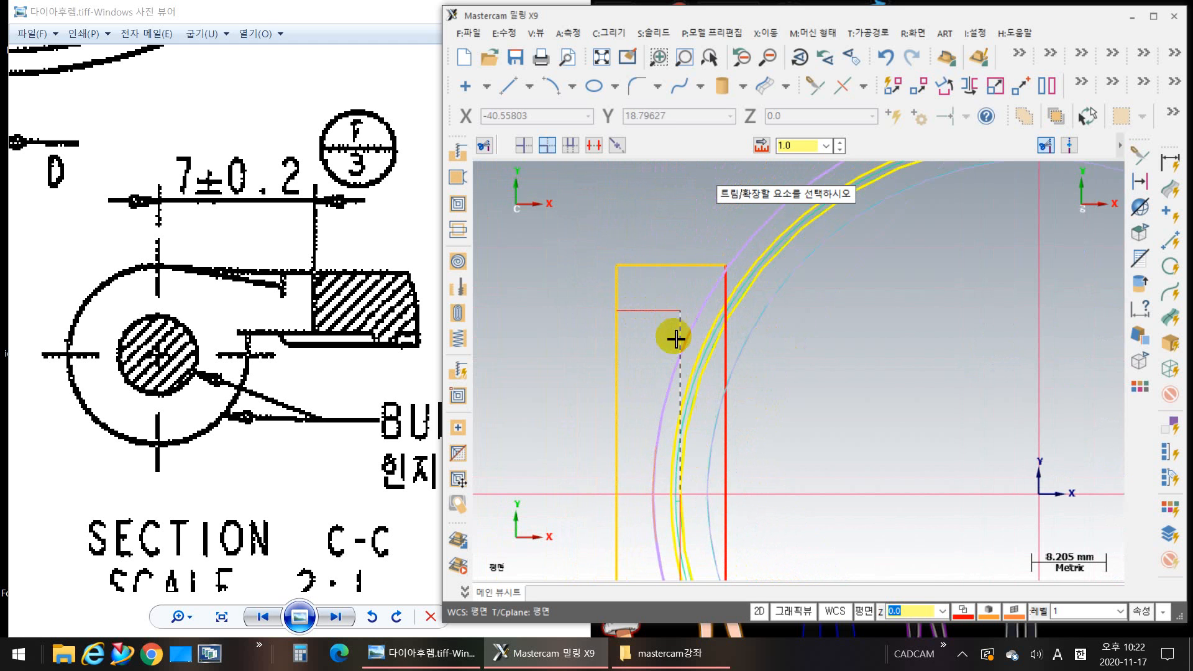
pyautogui.moveTo(626, 567); pyautogui.dragTo(682, 550, button='middle')
pyautogui.click(662, 459)
pyautogui.press('Escape')
pyautogui.scroll(-2, 683, 512)
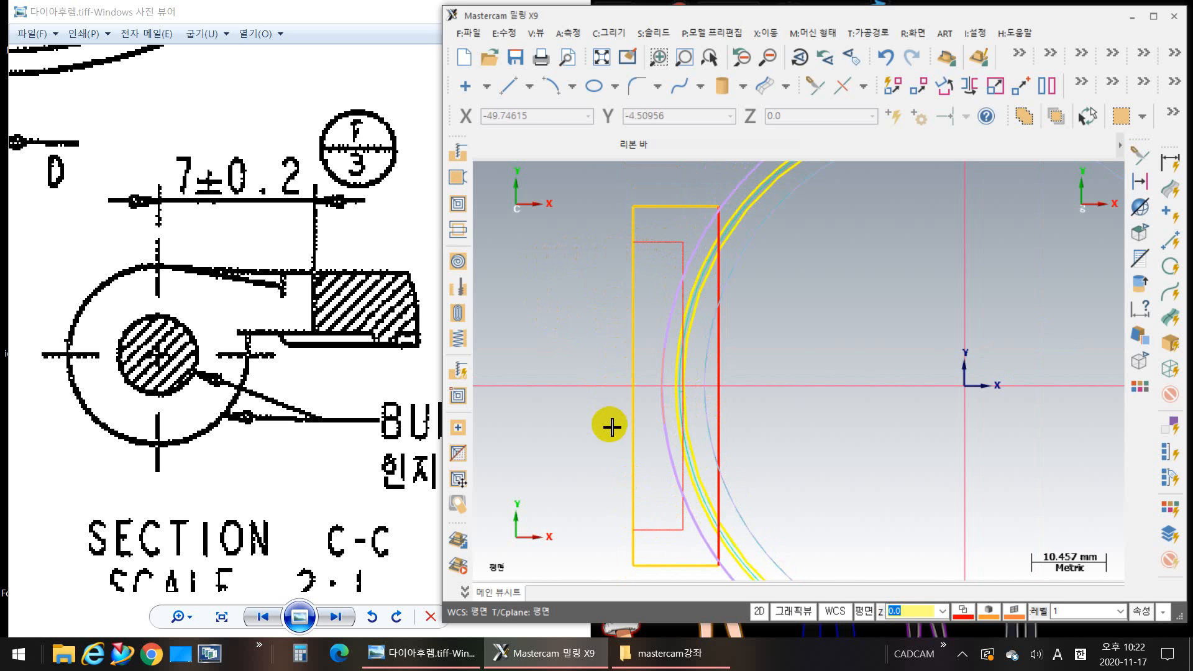
# Step: Extend both horizontal end-block lines 2 mm past the hinge's outer edge and join their ends with a 40.4 mm vertical line
pyautogui.click(811, 87)
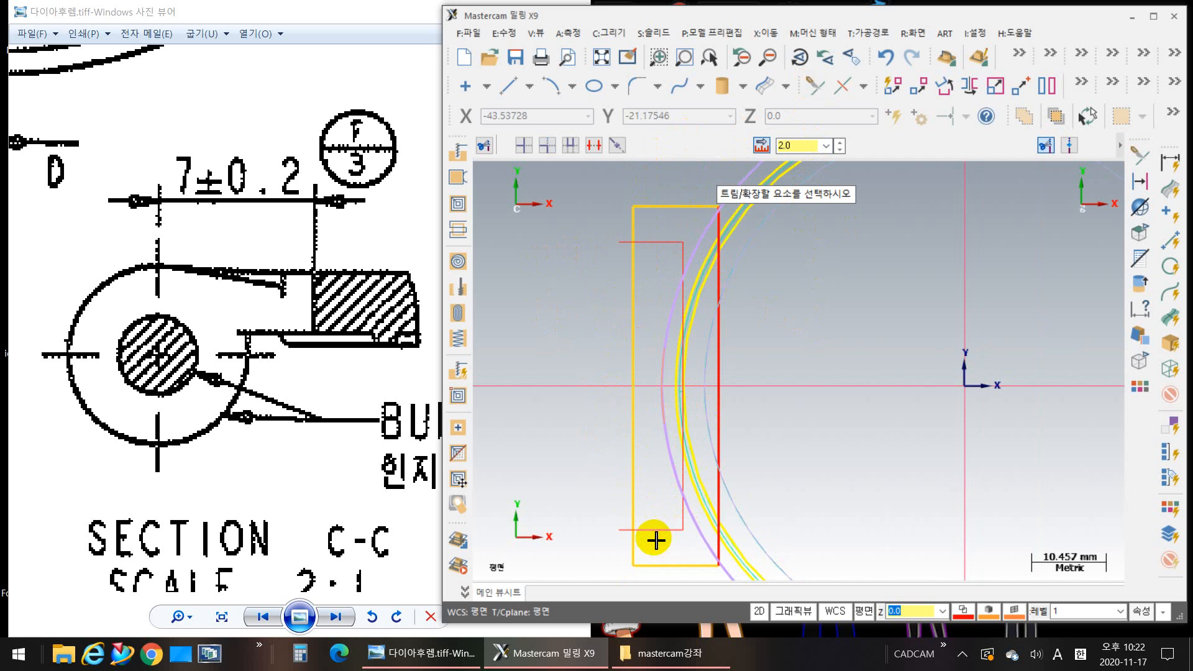
pyautogui.press('Escape')
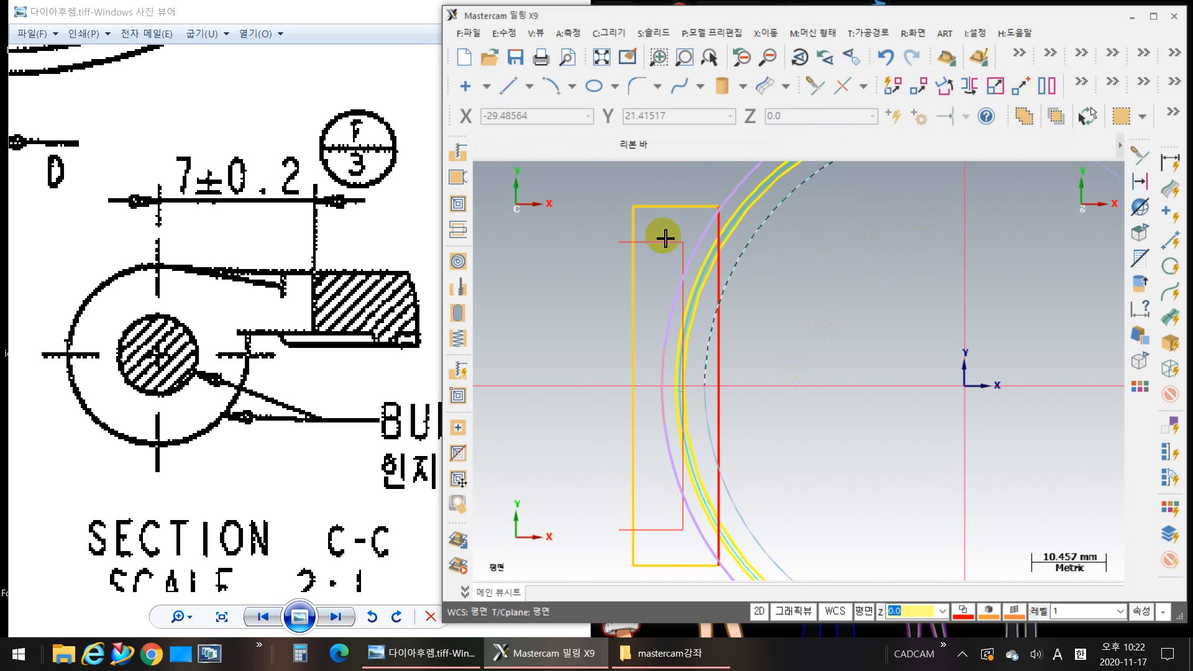
pyautogui.click(508, 97)
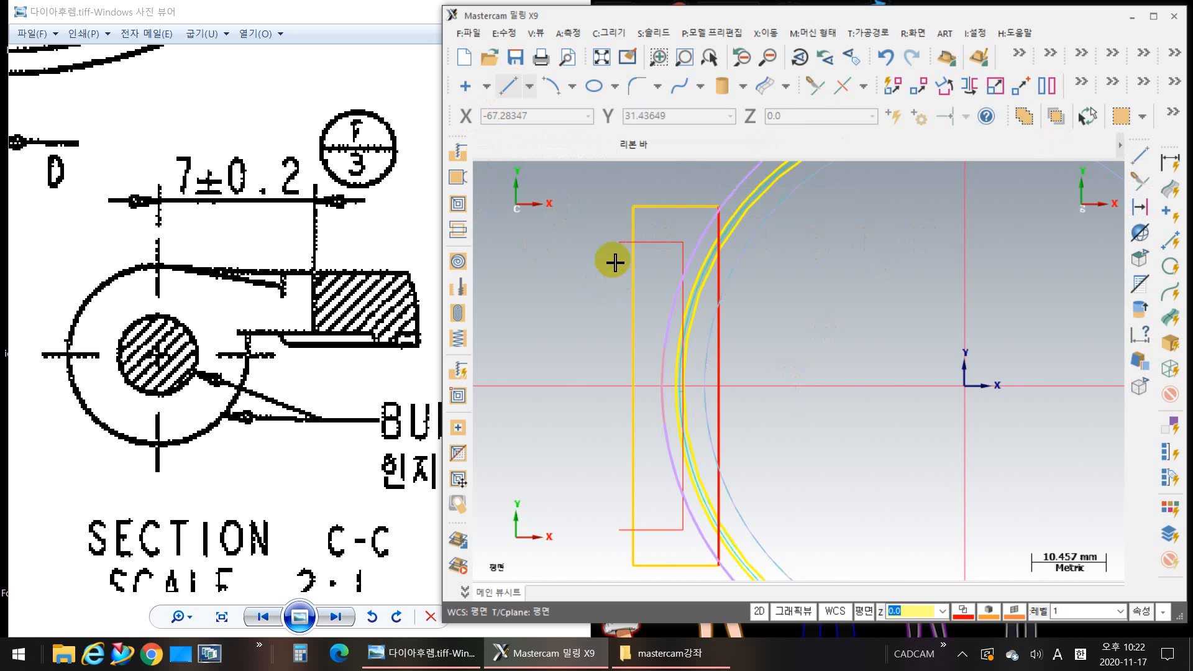
pyautogui.moveTo(619, 243); pyautogui.dragTo(617, 533)
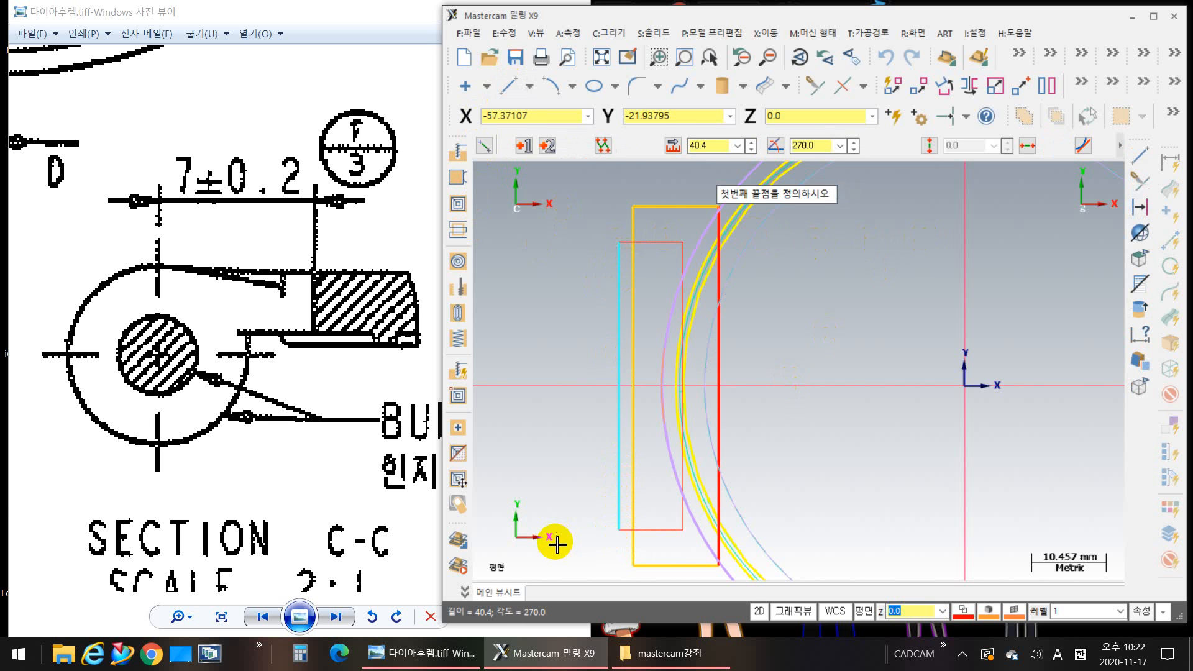
# Step: Finish the line and show the model in isometric view with shaded solids, focused on the hinge block
pyautogui.press('Escape')
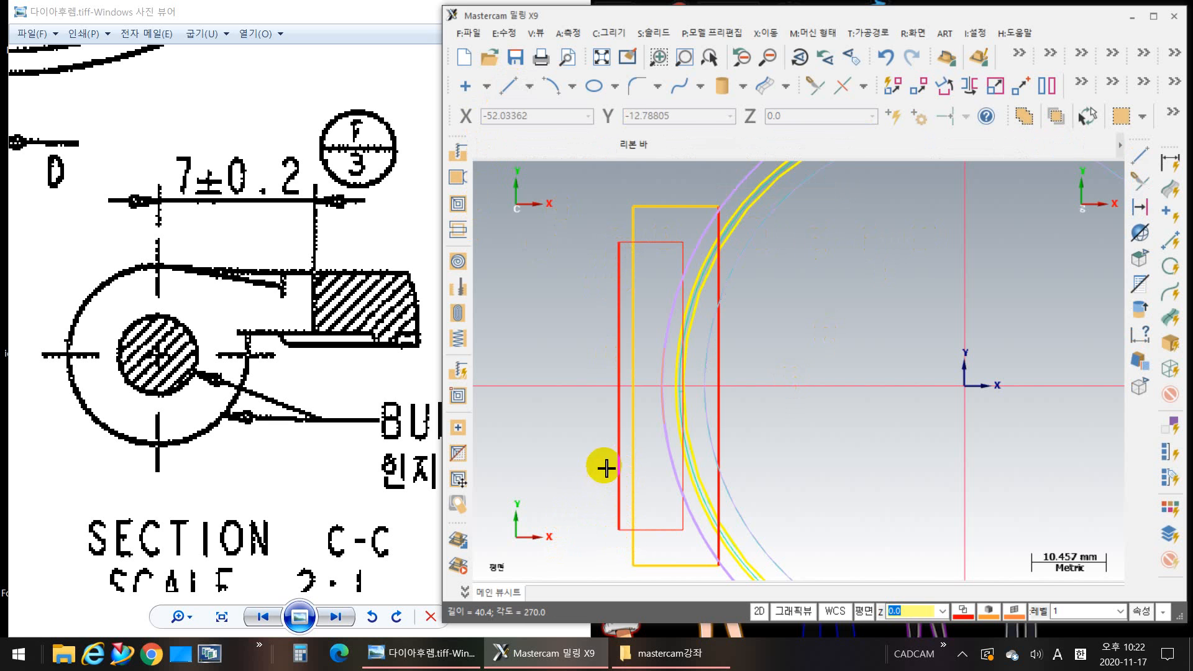
pyautogui.rightClick(865, 288)
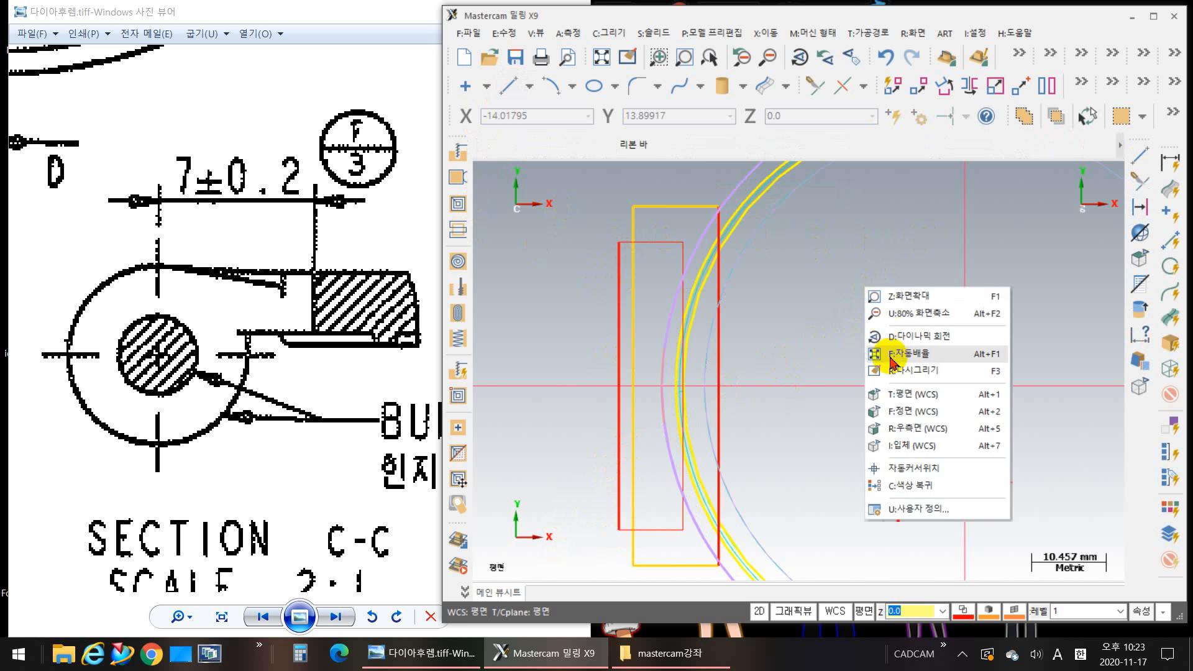
pyautogui.click(887, 447)
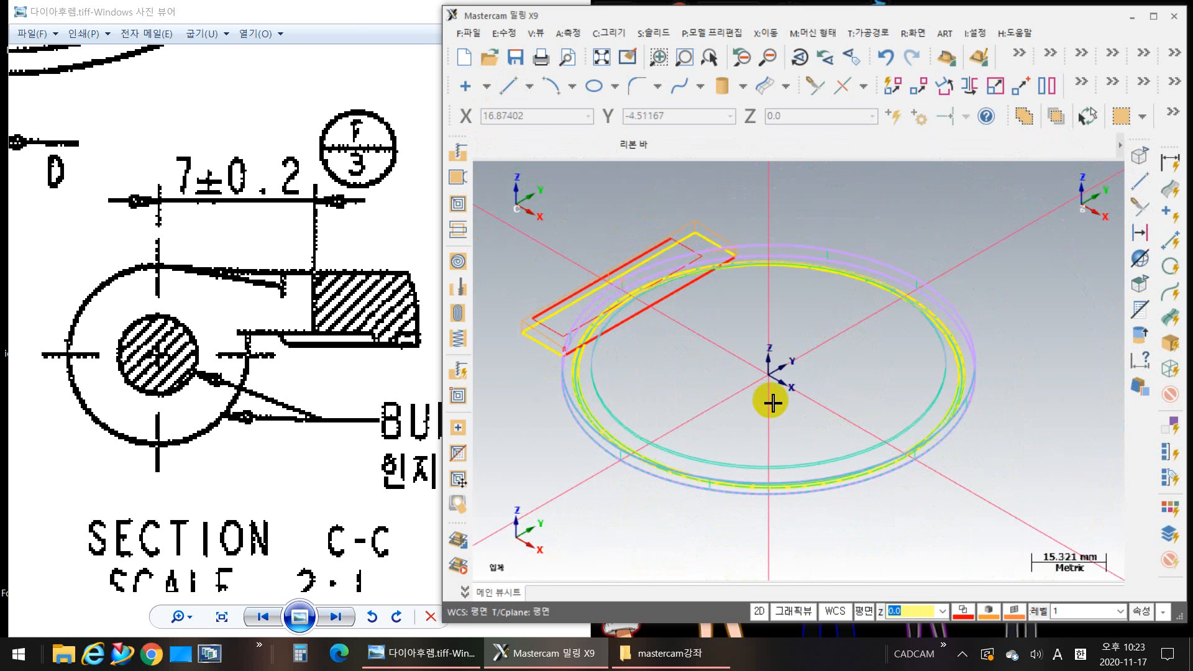
pyautogui.hotkey('alt', 's')
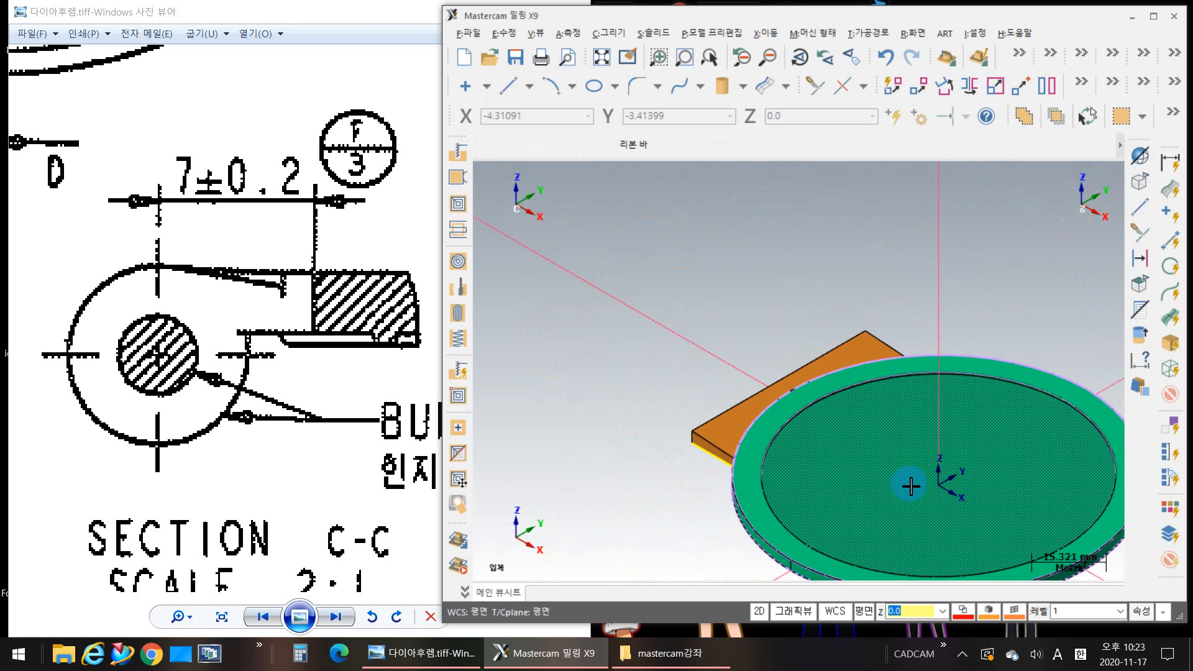
pyautogui.moveTo(749, 497); pyautogui.dragTo(706, 429, button='middle')
pyautogui.scroll(2, 602, 415)
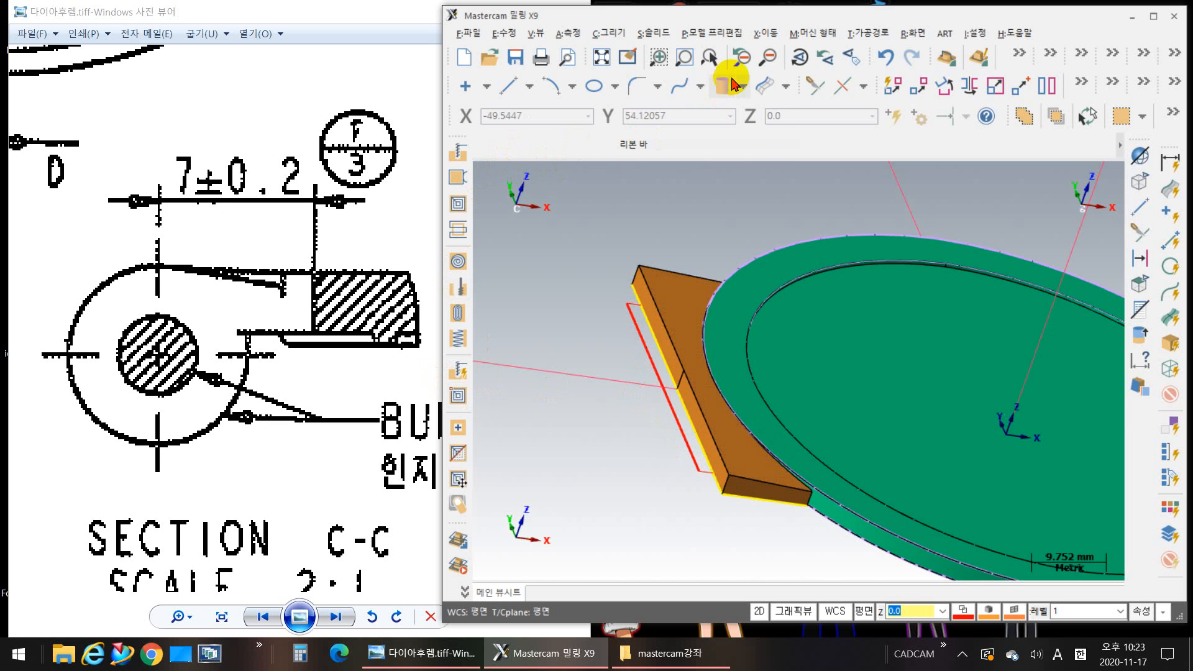
# Step: Set up a 3 mm solid extrude cut from the chained cut-out rectangle at the hinge, with Both directions off
pyautogui.click(657, 36)
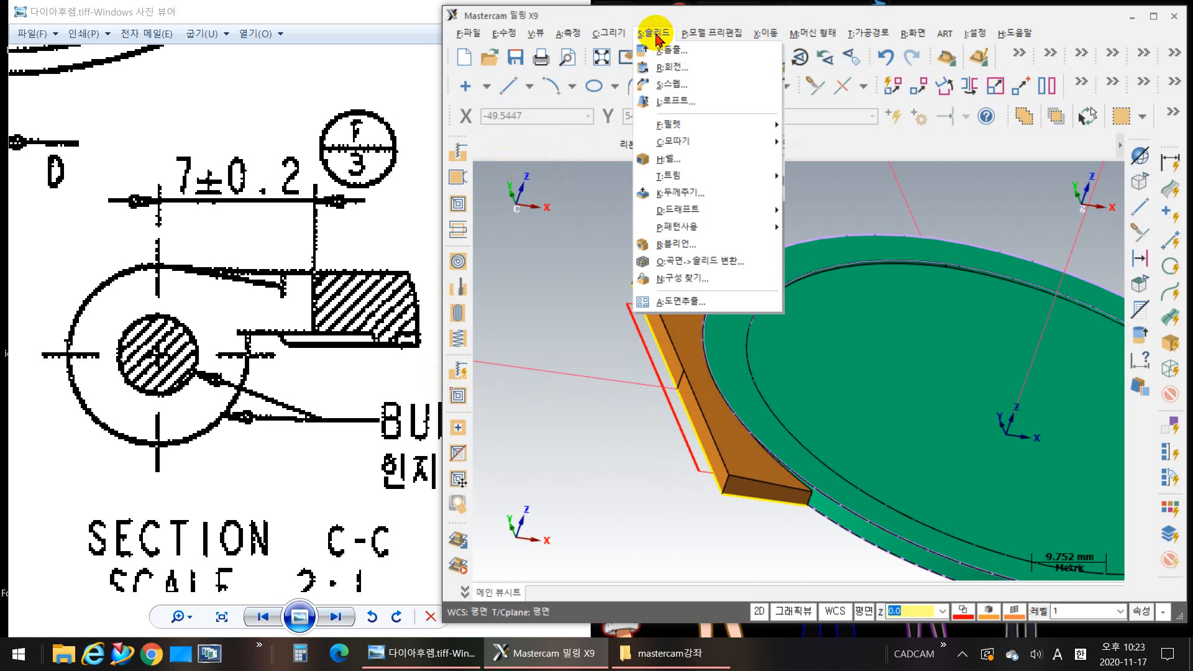
pyautogui.click(686, 55)
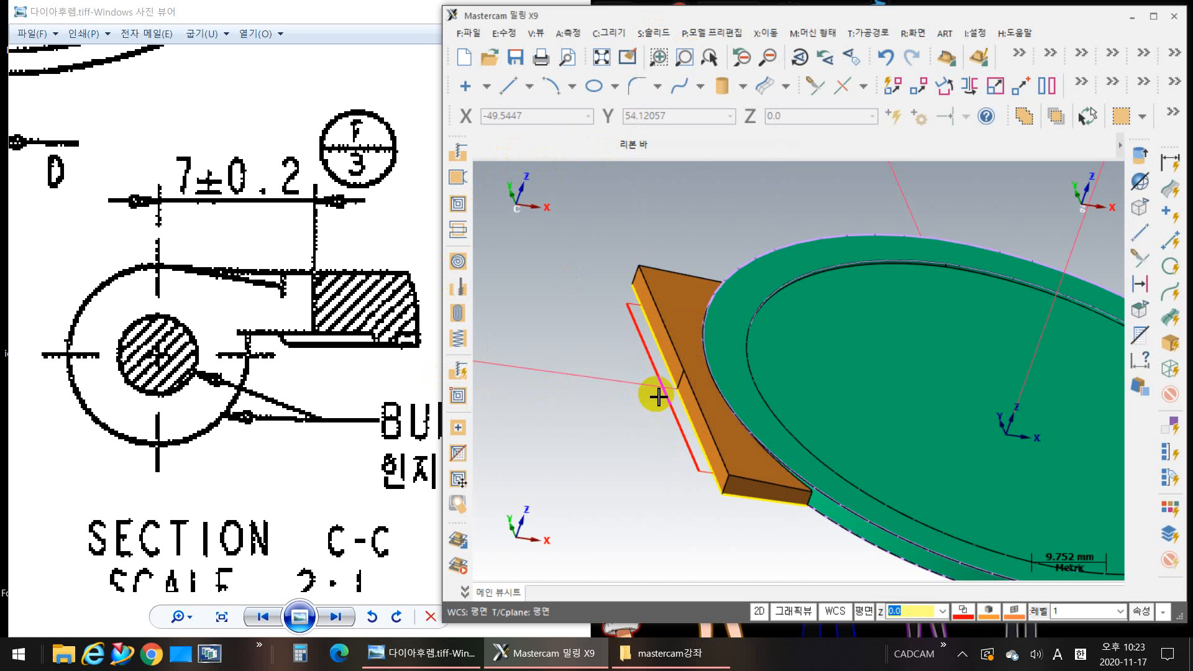
pyautogui.click(679, 452)
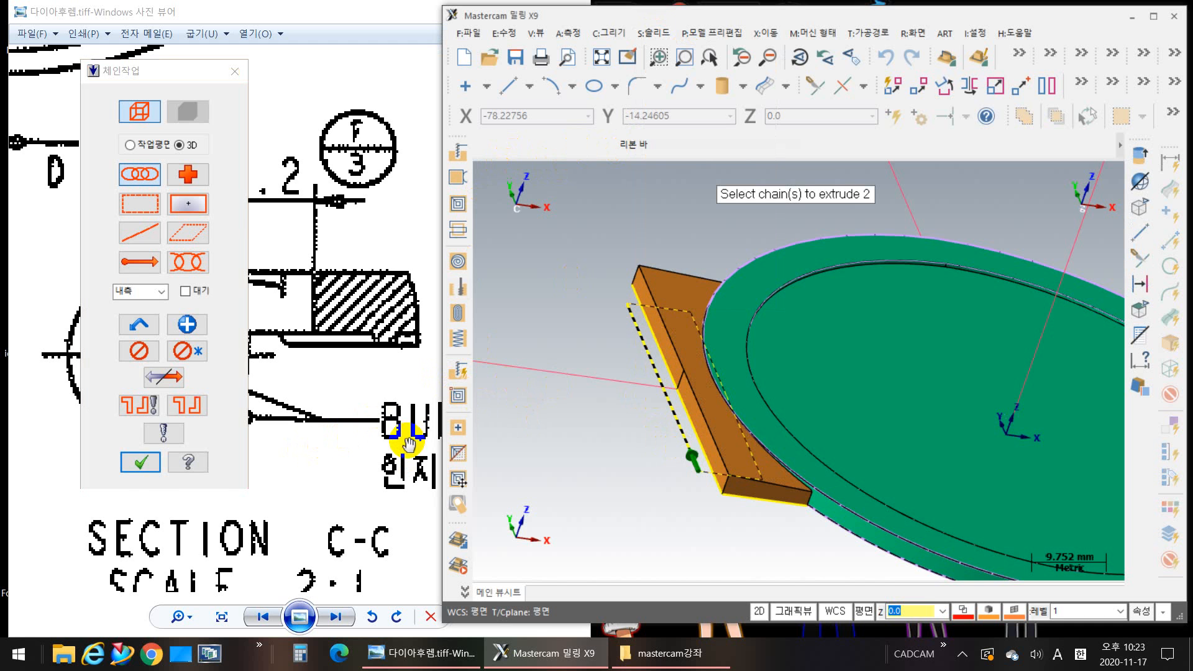
pyautogui.click(142, 464)
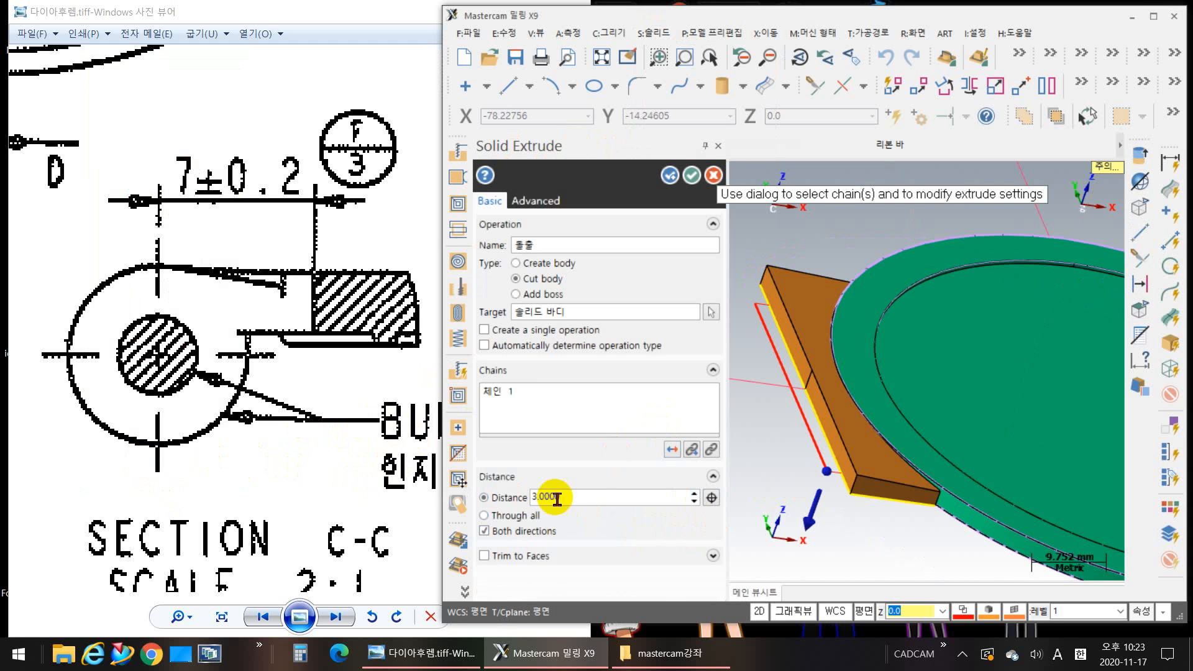
pyautogui.click(484, 532)
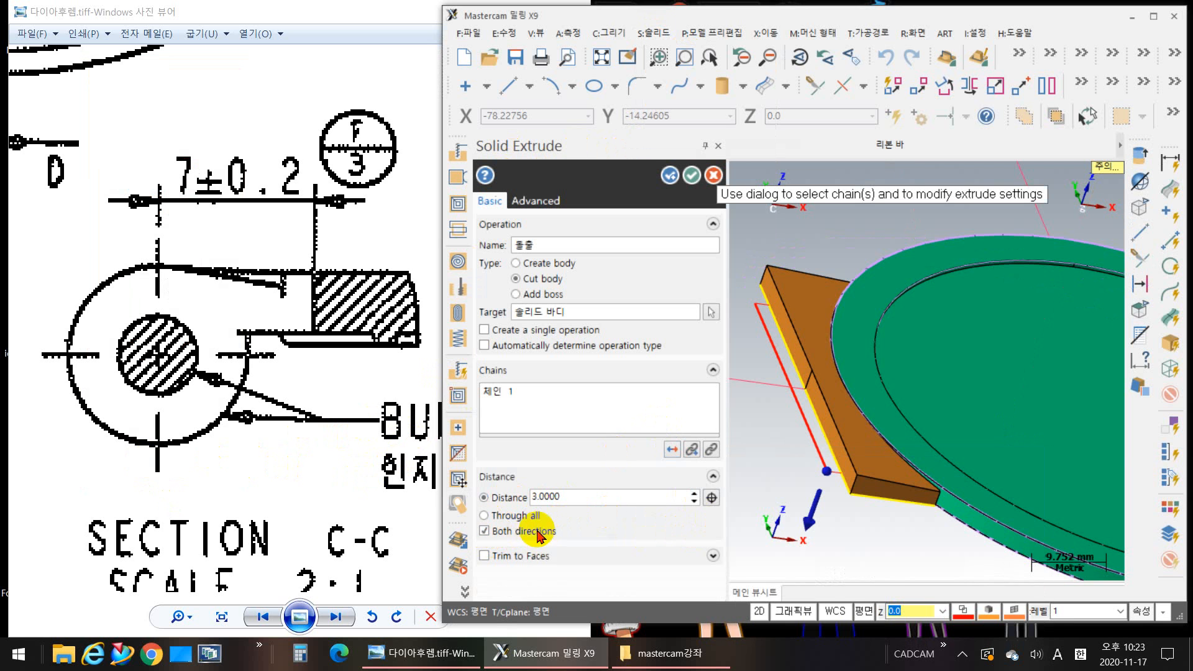
pyautogui.click(485, 531)
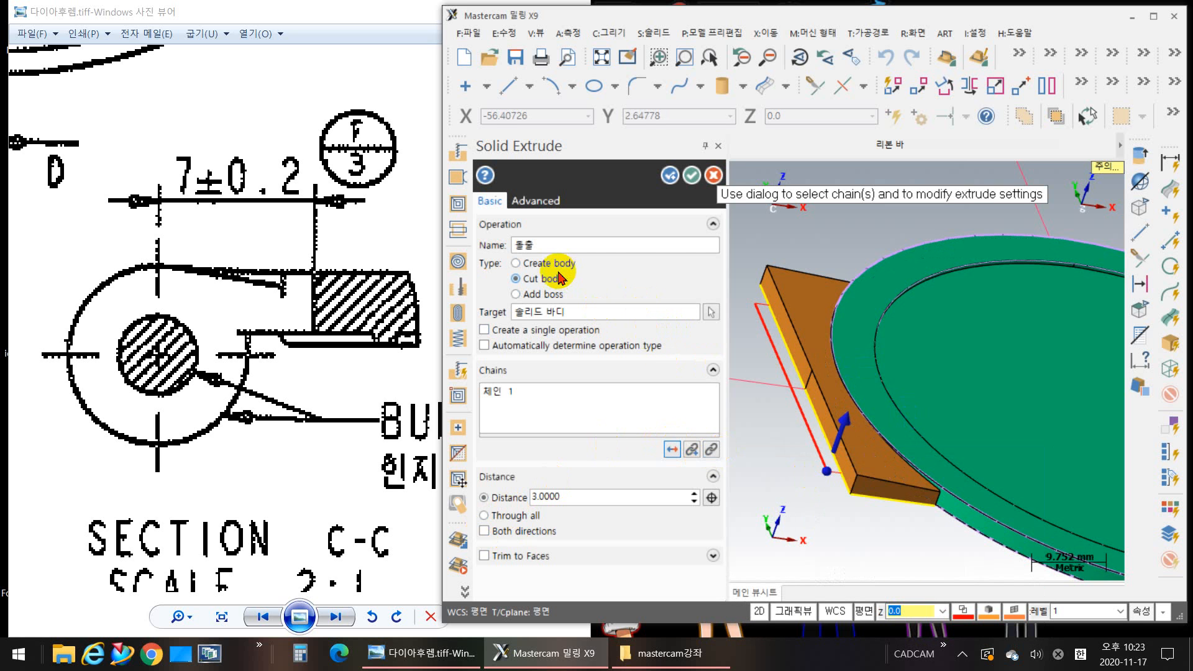
# Step: Try to cut the hinge block body with the 3 mm extrusion, reversing its direction to point upward into the block
pyautogui.click(712, 313)
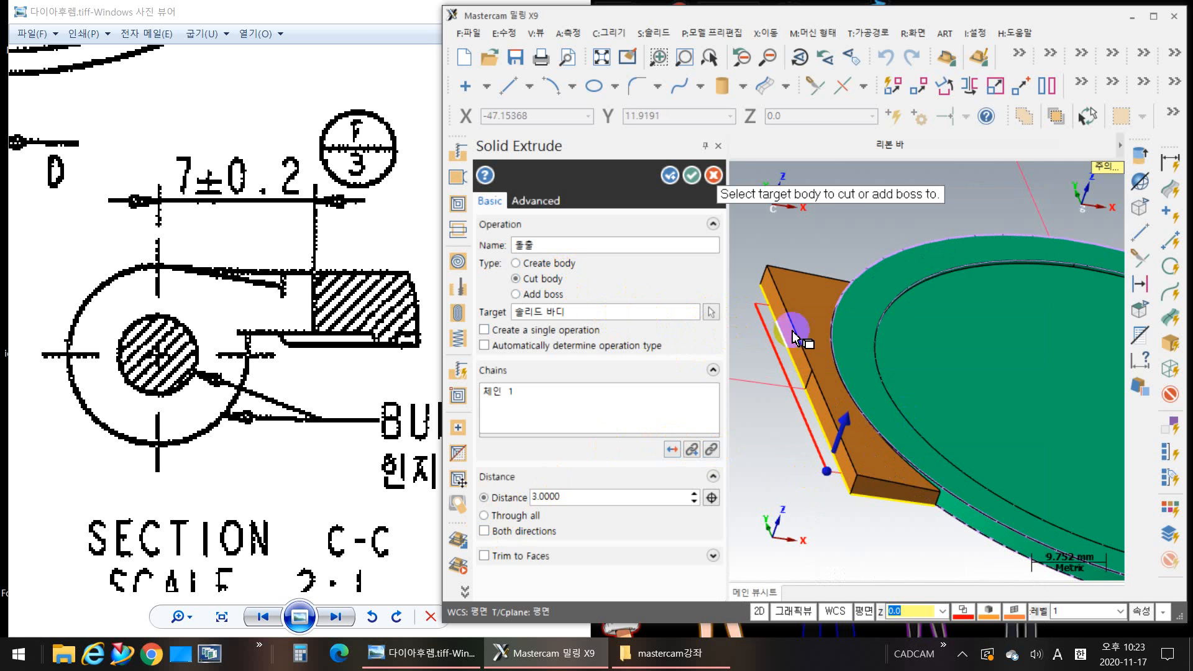
pyautogui.click(808, 318)
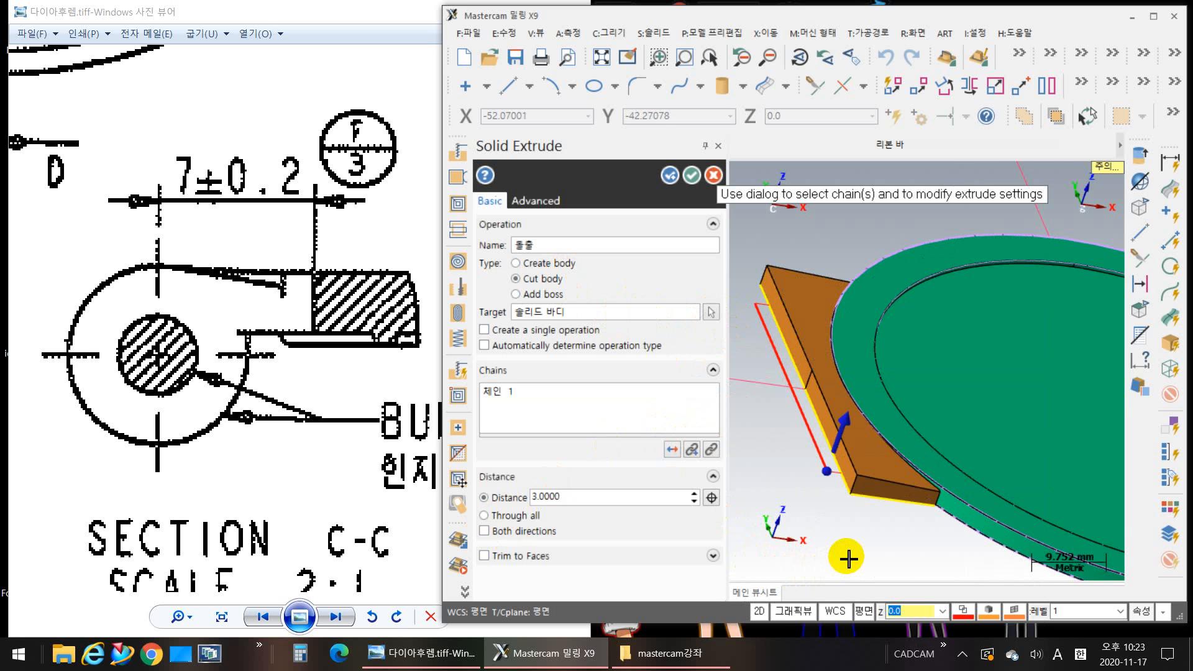
pyautogui.moveTo(844, 553)
pyautogui.mouseDown(button='middle')
pyautogui.moveTo(831, 506)
pyautogui.moveTo(863, 522)
pyautogui.moveTo(866, 540)
pyautogui.moveTo(803, 479)
pyautogui.mouseUp(button='middle')
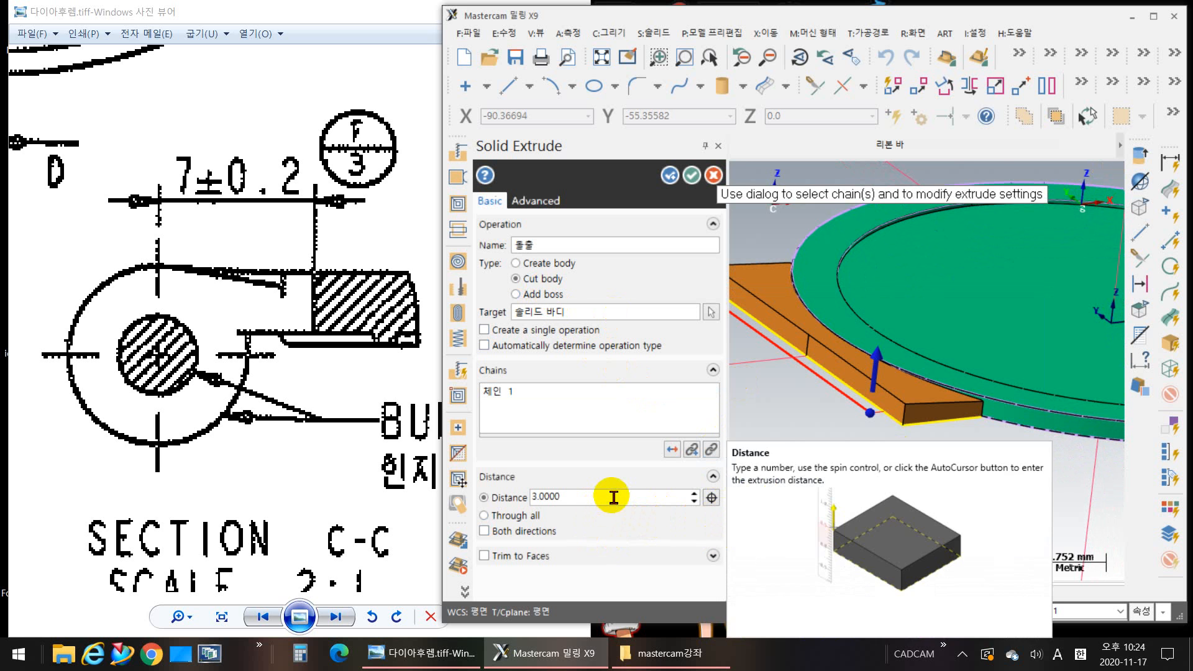
pyautogui.click(673, 450)
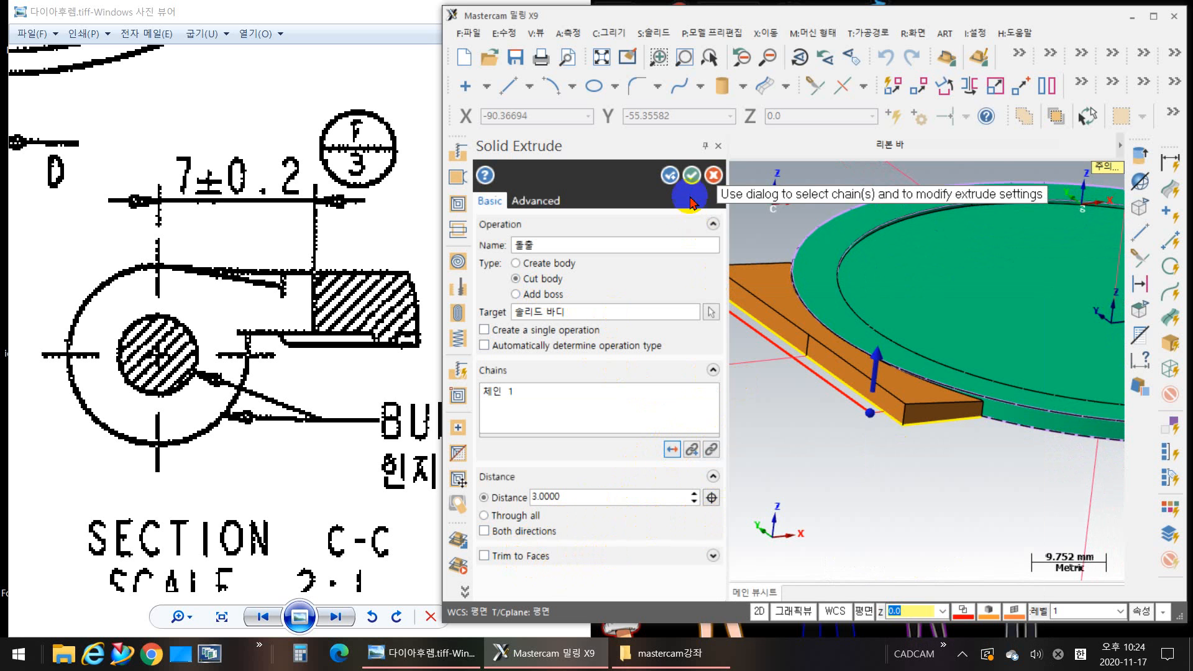
pyautogui.click(696, 179)
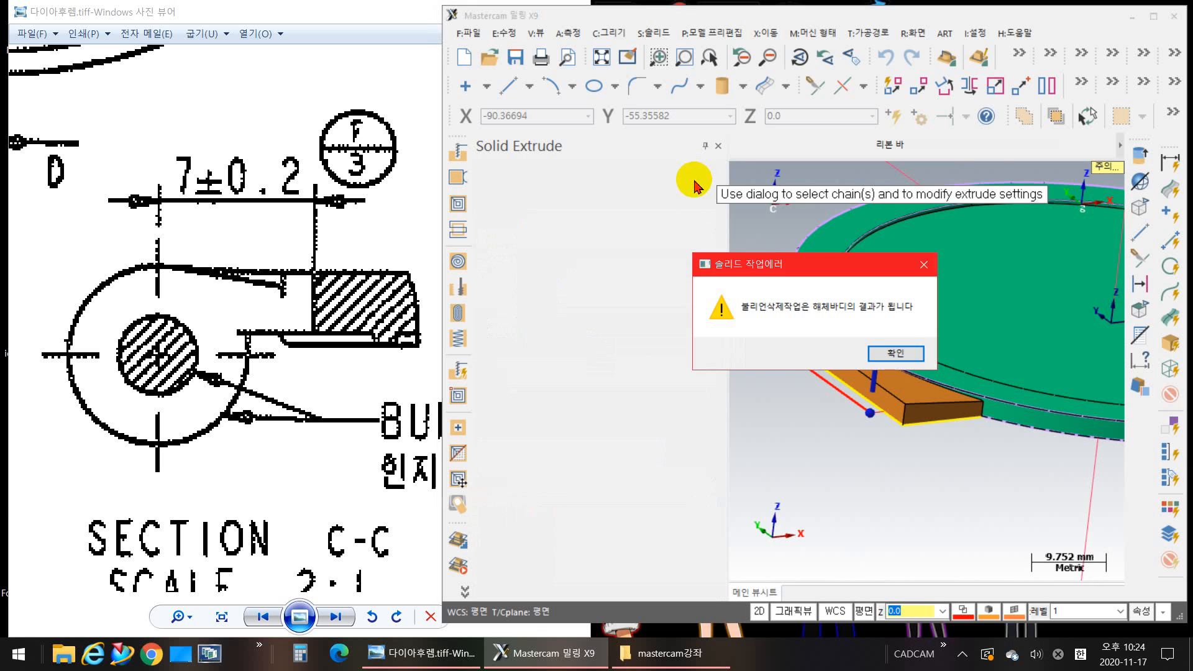
pyautogui.click(895, 353)
pyautogui.click(849, 350)
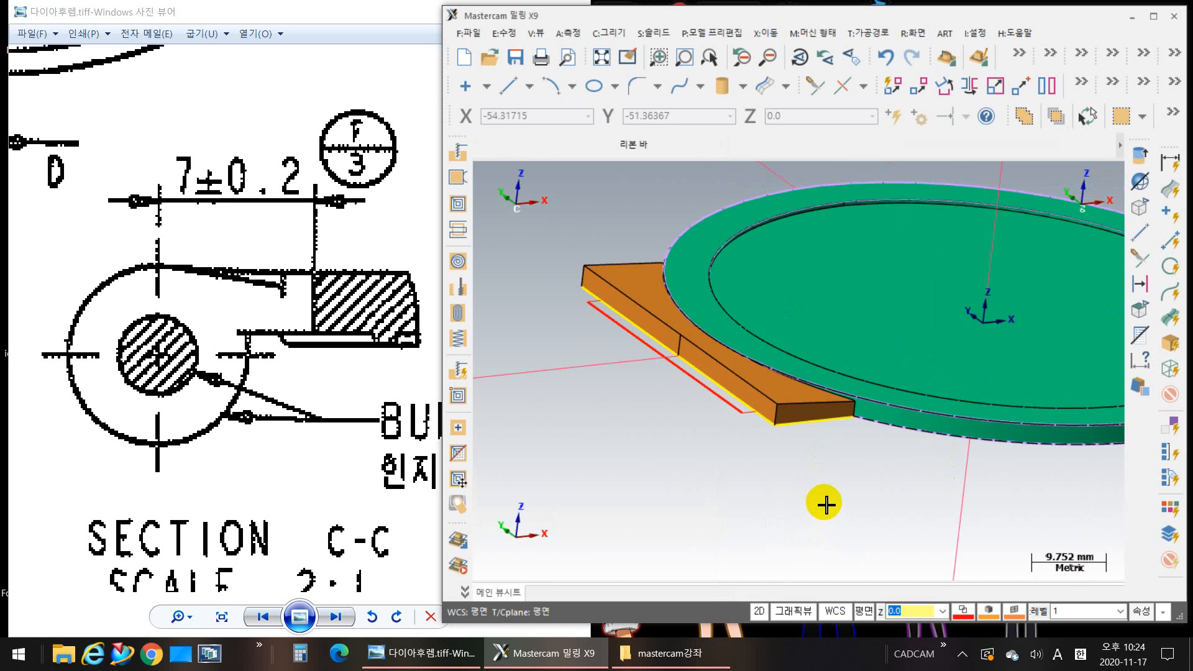
# Step: Examine how the cut-out rectangle lies relative to the hinge block and the ring in wireframe, then restore shading
pyautogui.hotkey('alt', 's')
pyautogui.moveTo(829, 477)
pyautogui.mouseDown(button='middle')
pyautogui.moveTo(815, 485)
pyautogui.moveTo(856, 493)
pyautogui.mouseUp(button='middle')
pyautogui.scroll(5, 857, 492)
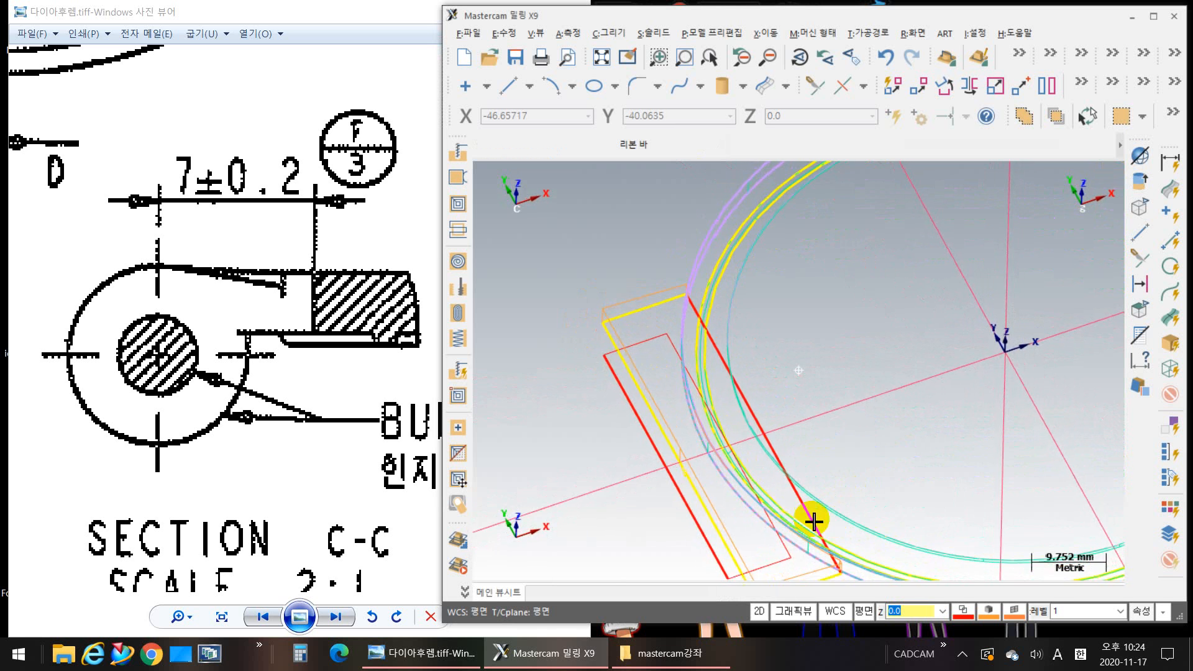
pyautogui.moveTo(774, 442); pyautogui.dragTo(791, 418, button='middle')
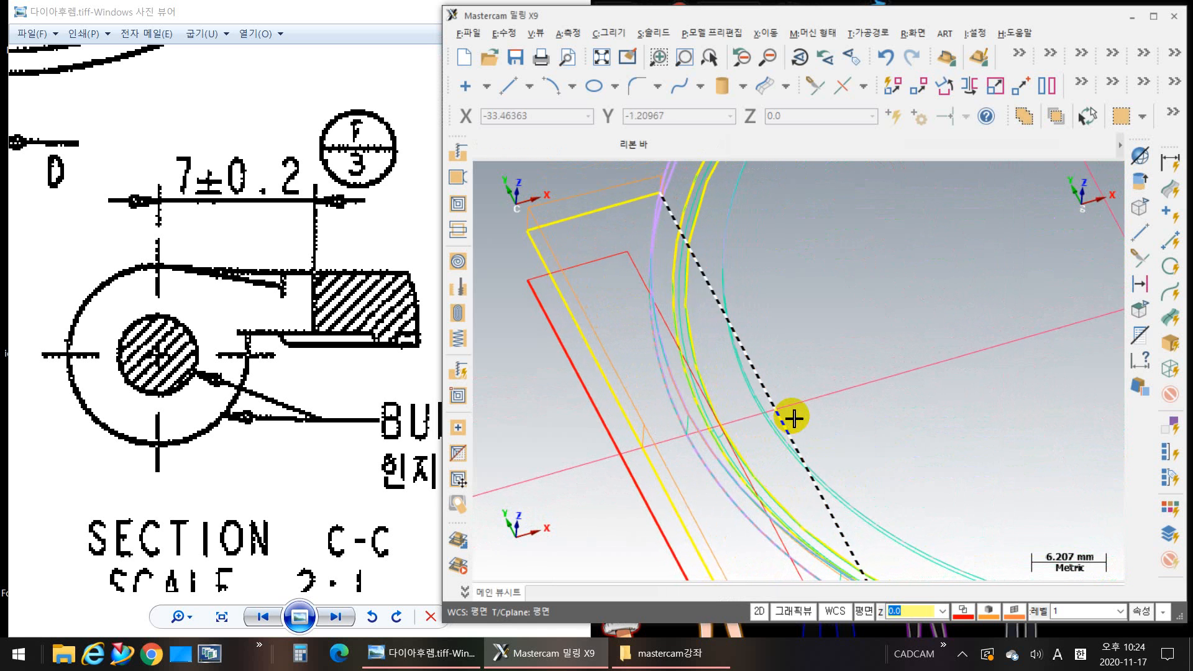
pyautogui.scroll(-8, 791, 418)
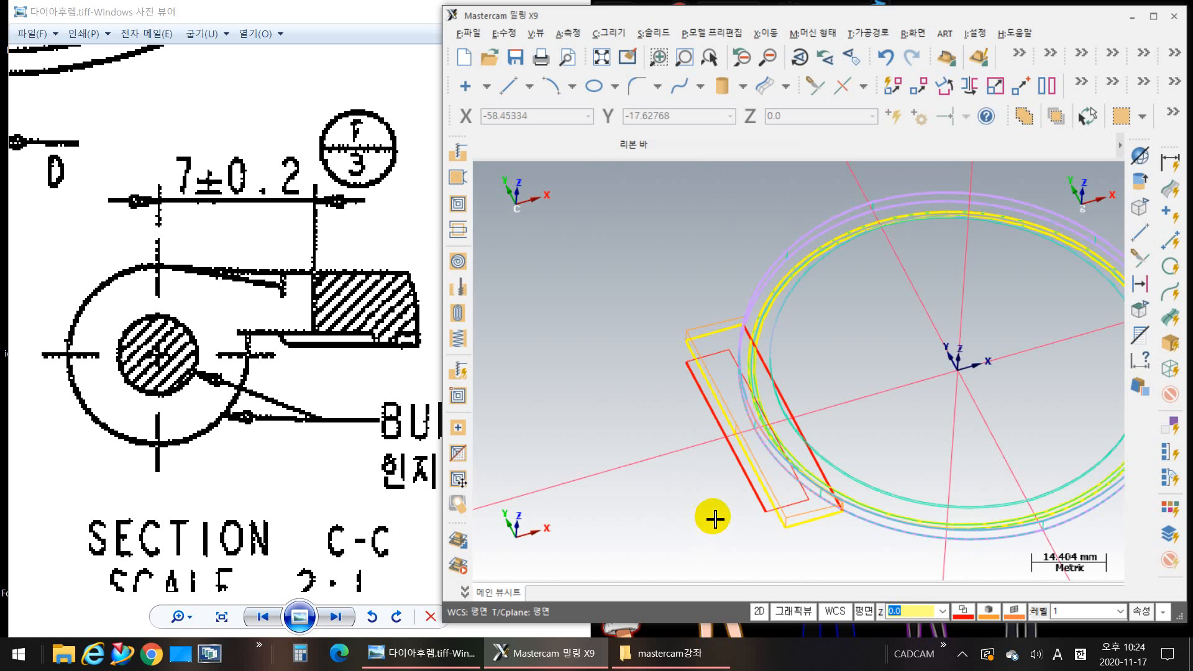
pyautogui.hotkey('alt', 's')
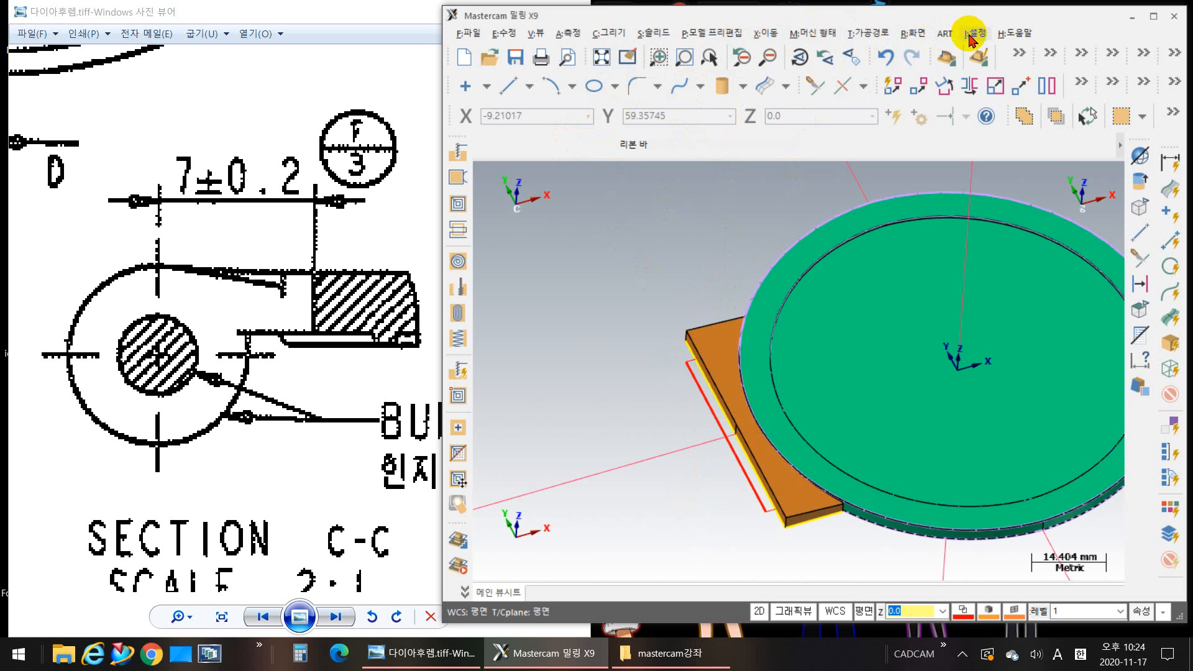
# Step: Enlarge the Mastercam window and hide everything except the hinge block solid and the chained cut-out rectangle
pyautogui.click(913, 33)
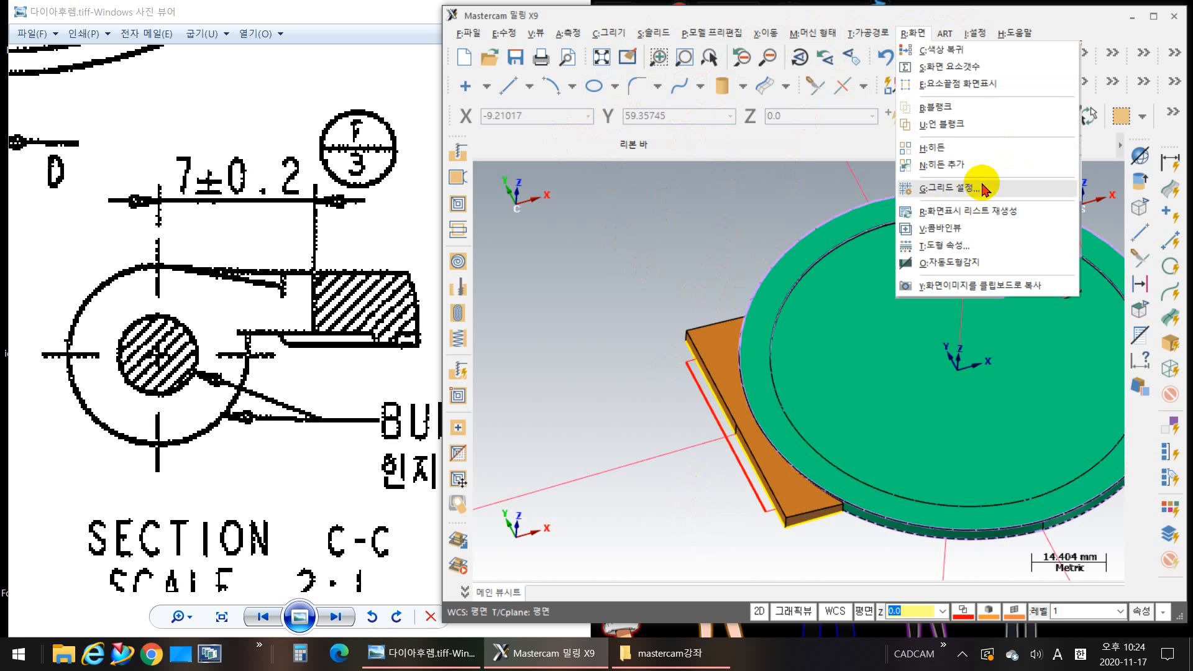
pyautogui.click(940, 148)
pyautogui.click(714, 355)
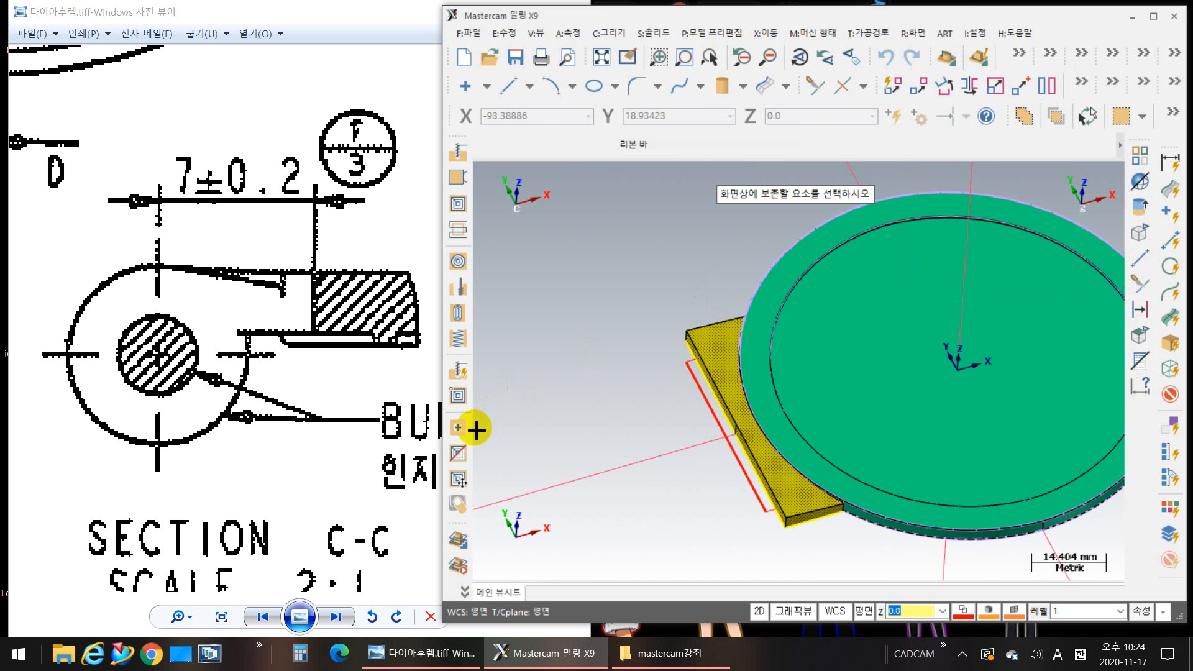
pyautogui.click(1154, 19)
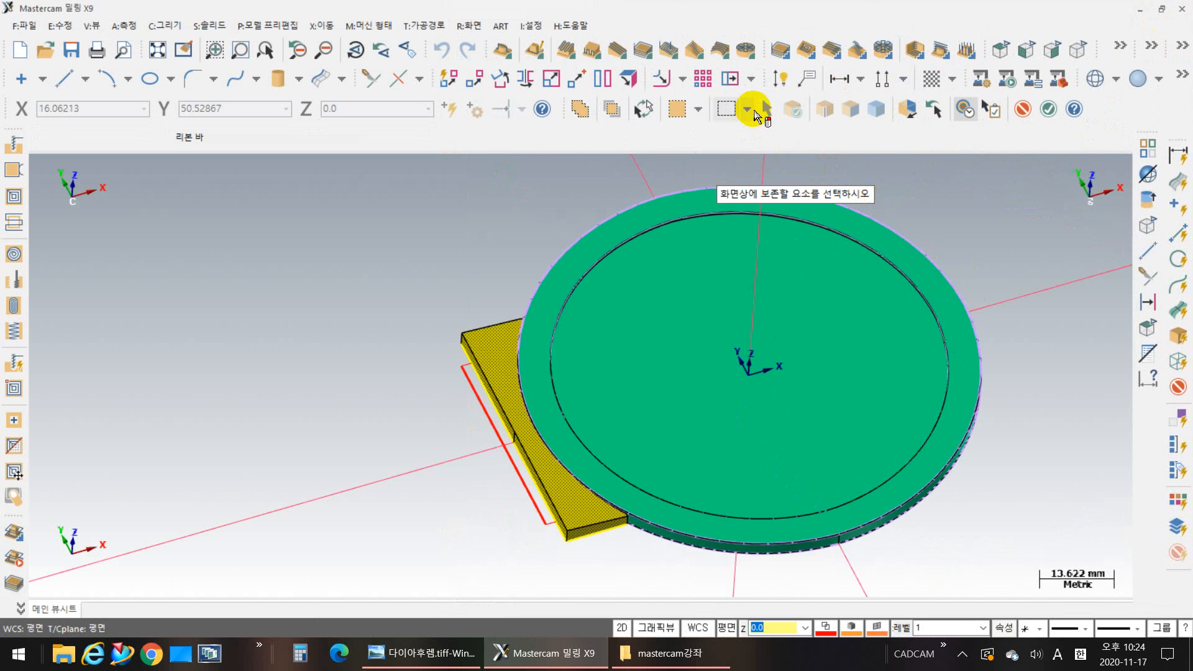
pyautogui.click(753, 110)
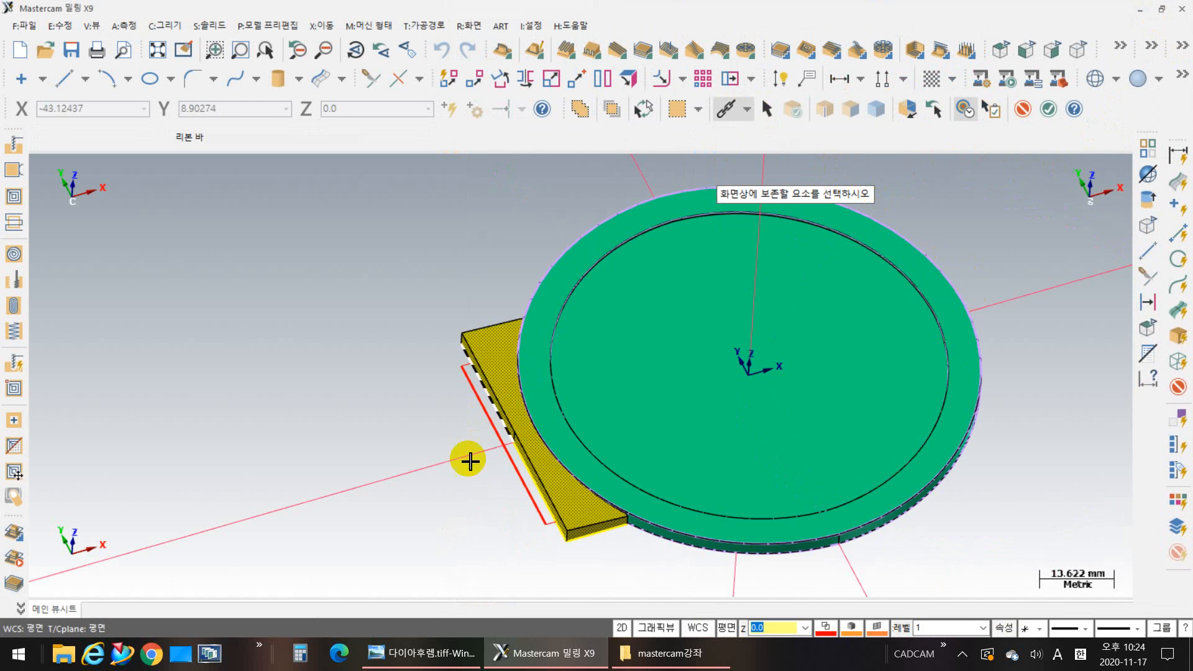
pyautogui.click(508, 476)
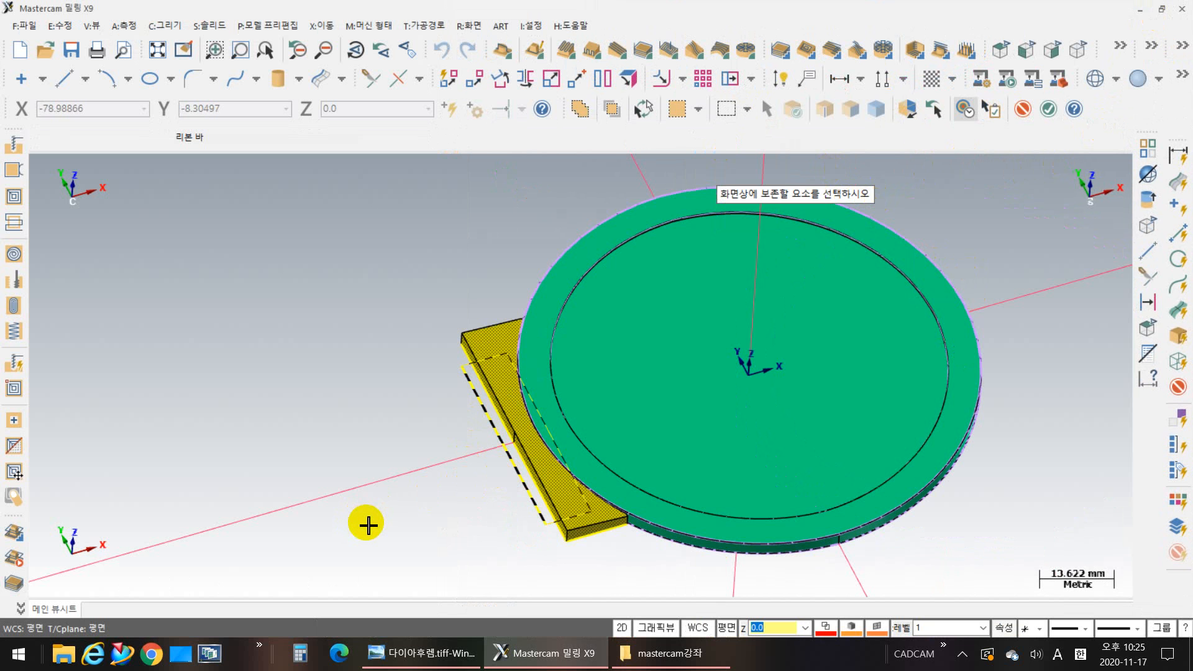
pyautogui.press('Return')
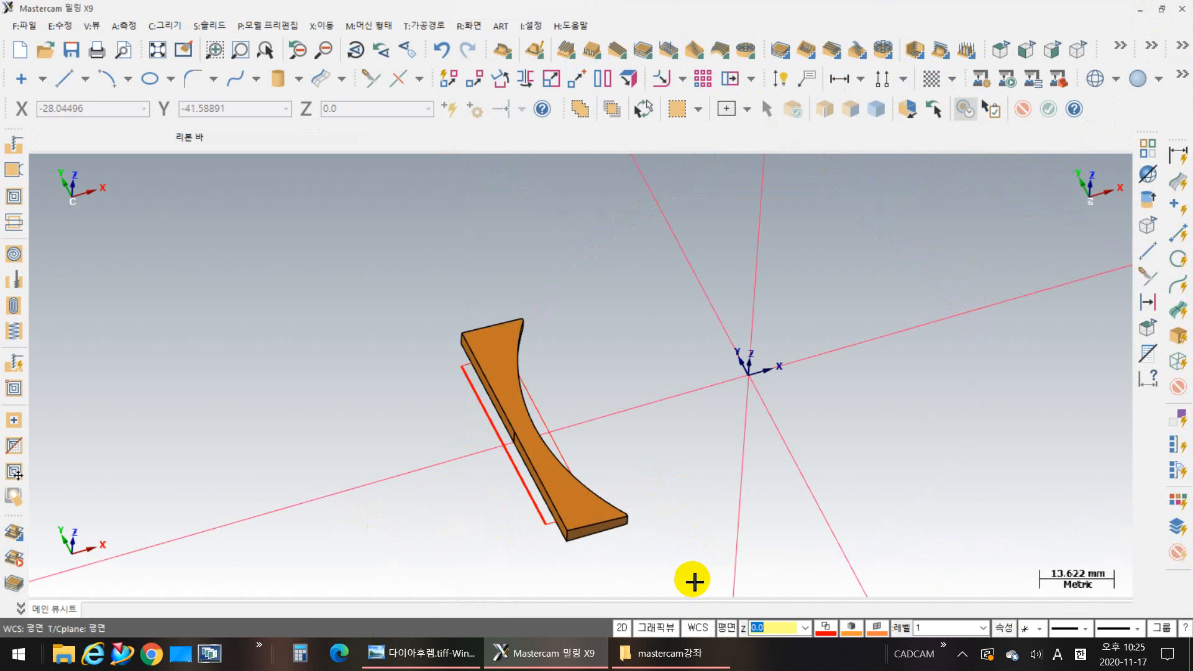
# Step: Examine the isolated hinge block from several angles, checking where the cut-out rectangle crosses its curved inner face
pyautogui.moveTo(692, 578); pyautogui.dragTo(532, 532, button='middle')
pyautogui.click(524, 485)
pyautogui.scroll(2, 522, 491)
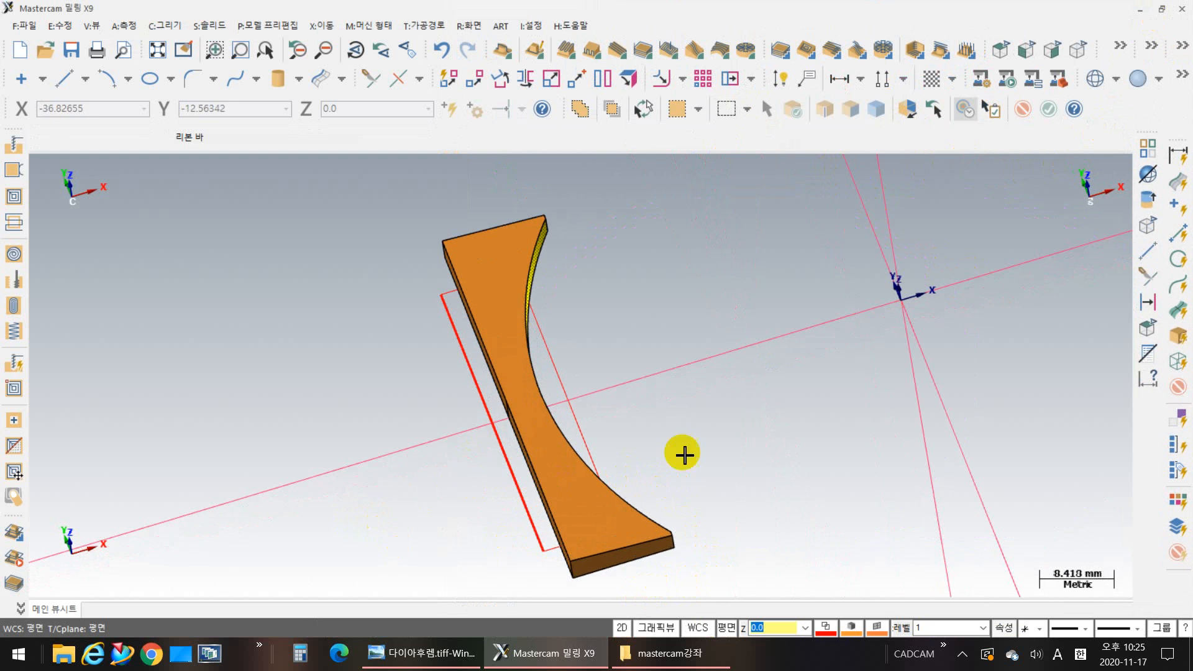
pyautogui.moveTo(700, 427); pyautogui.dragTo(508, 339, button='middle')
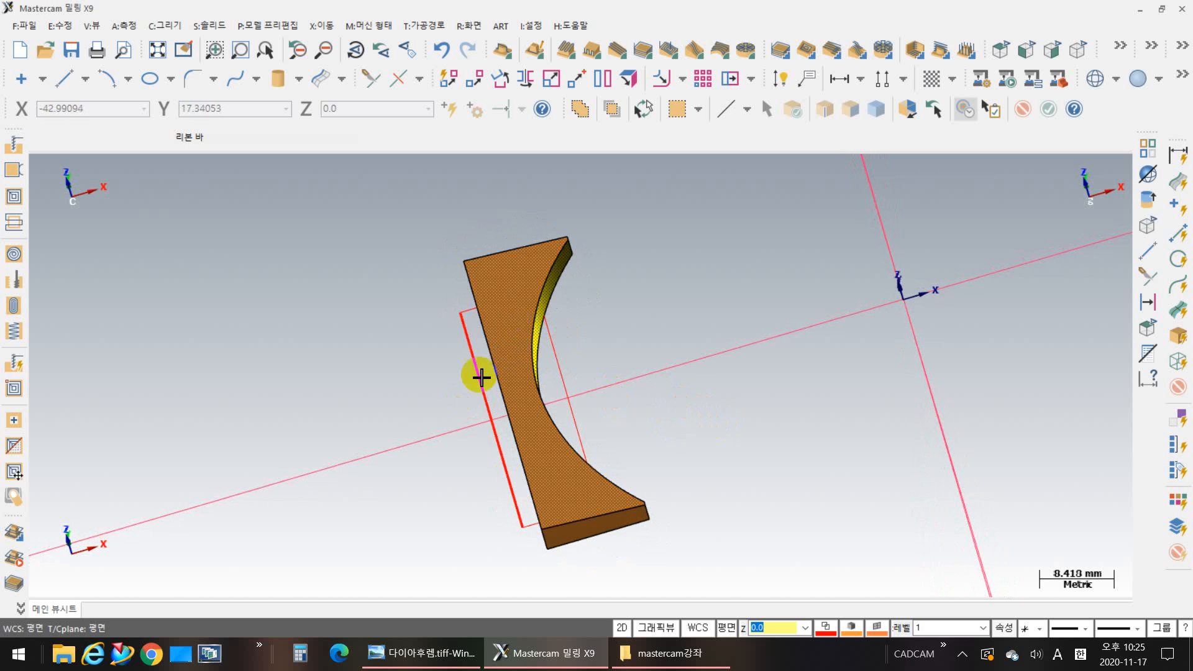
pyautogui.moveTo(647, 444)
pyautogui.mouseDown(button='middle')
pyautogui.moveTo(665, 407)
pyautogui.moveTo(668, 338)
pyautogui.moveTo(650, 248)
pyautogui.mouseUp(button='middle')
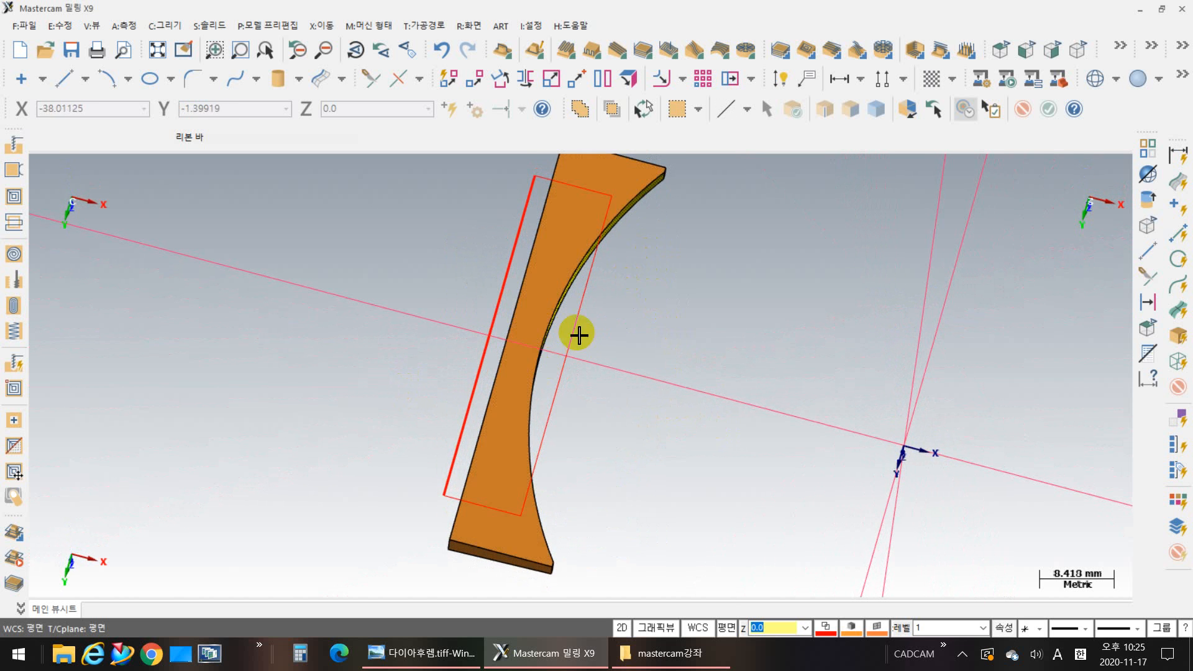
pyautogui.moveTo(655, 301); pyautogui.dragTo(688, 389, button='middle')
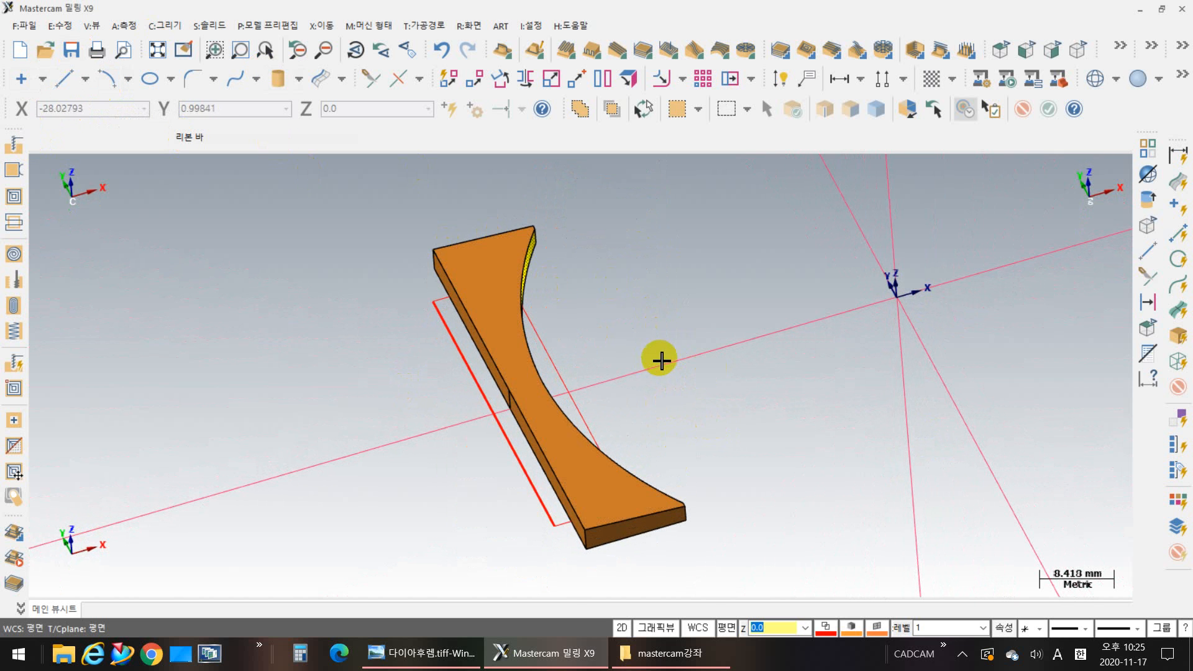
pyautogui.moveTo(660, 359); pyautogui.dragTo(615, 346, button='middle')
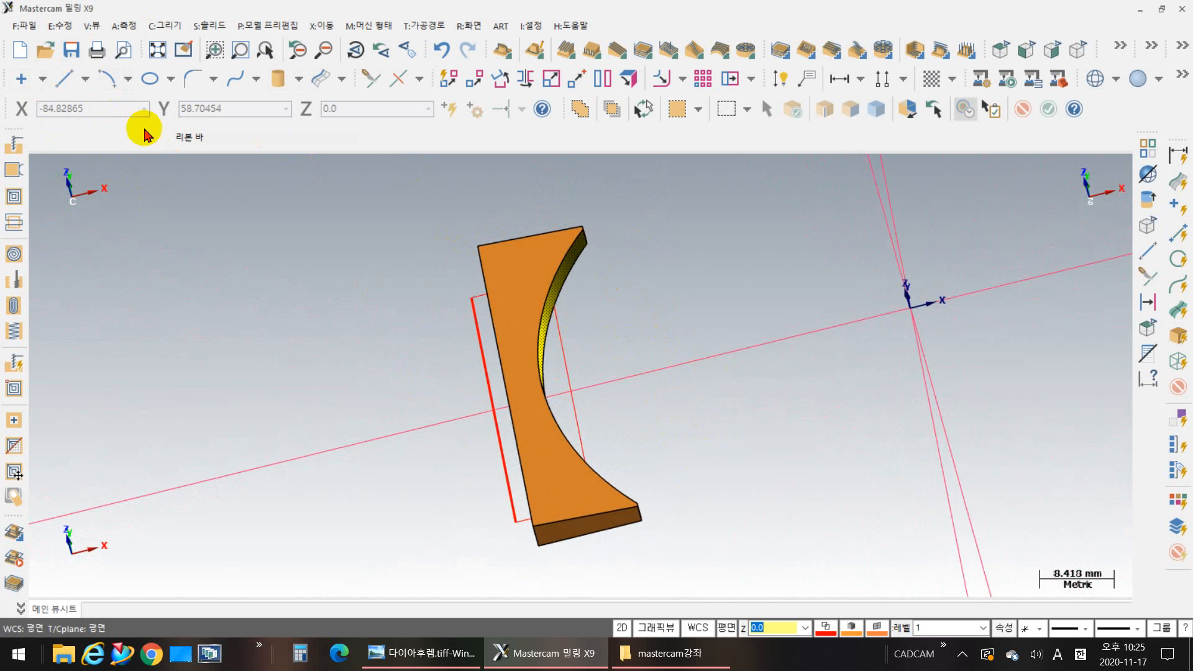
# Step: Set up a Solid Extrude of the chained cut-out rectangle as a Cut body operation running through all of the hinge block
pyautogui.click(210, 26)
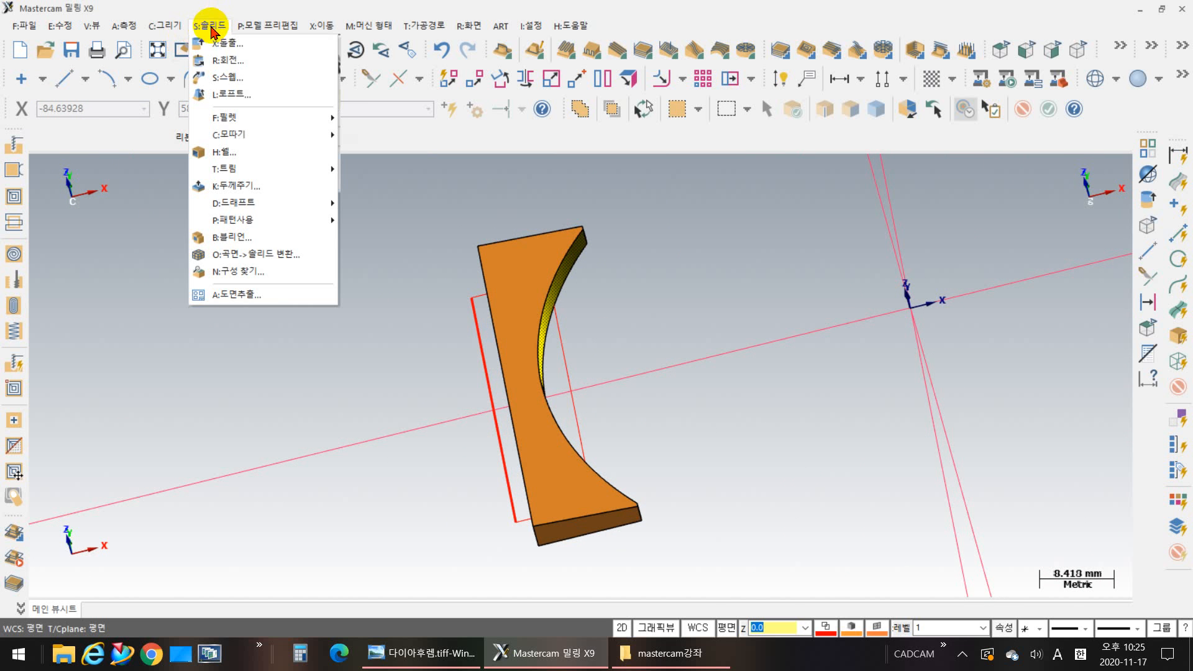
pyautogui.click(224, 40)
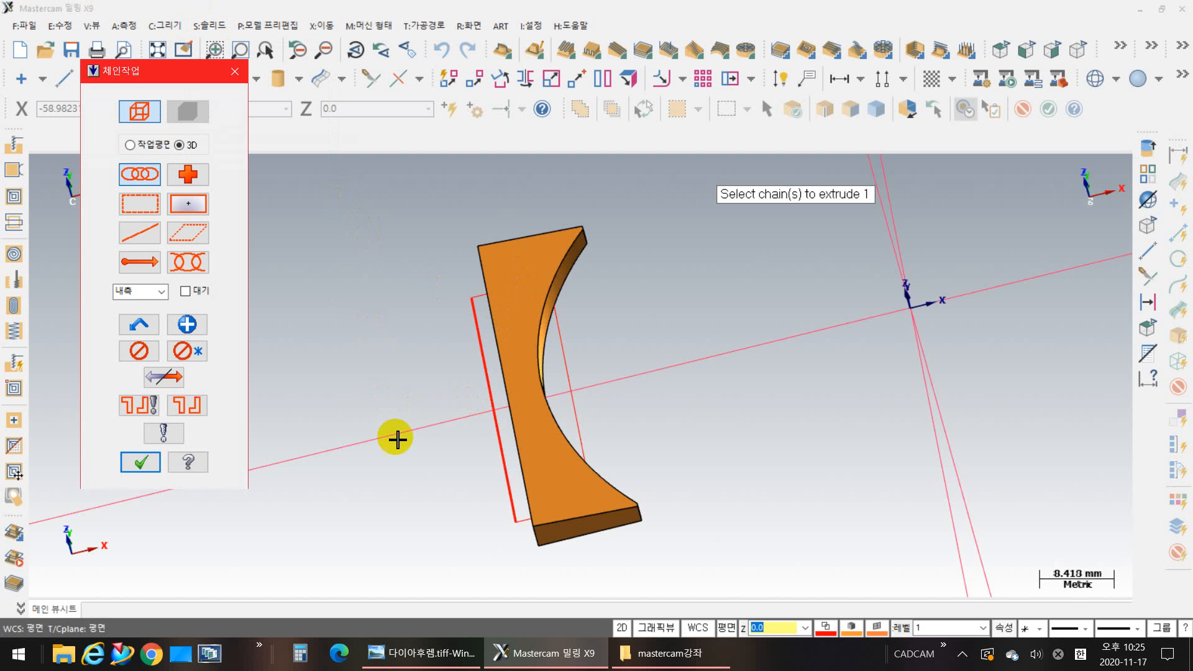
pyautogui.click(494, 480)
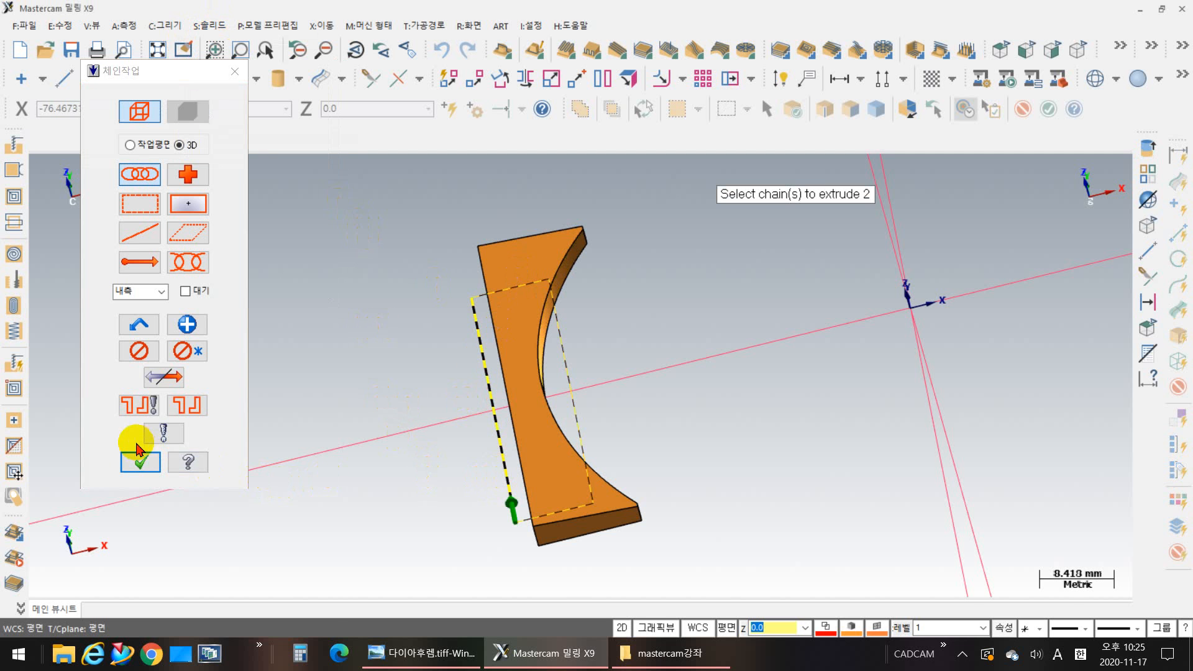
pyautogui.click(138, 463)
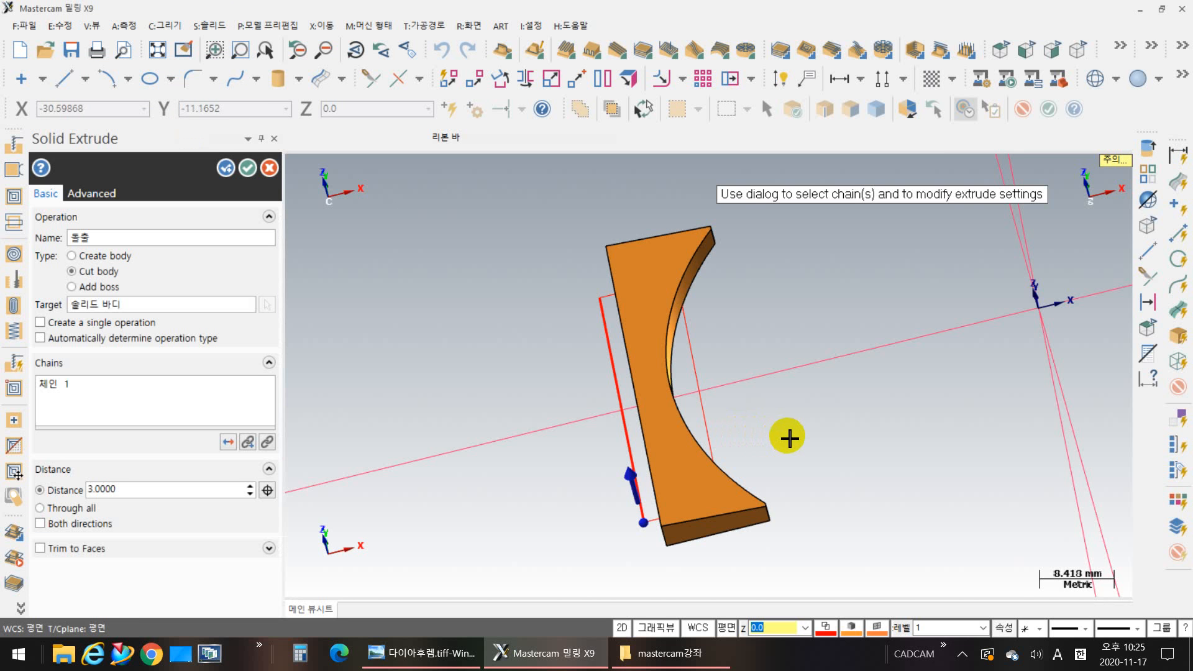
pyautogui.moveTo(799, 412); pyautogui.dragTo(780, 427, button='middle')
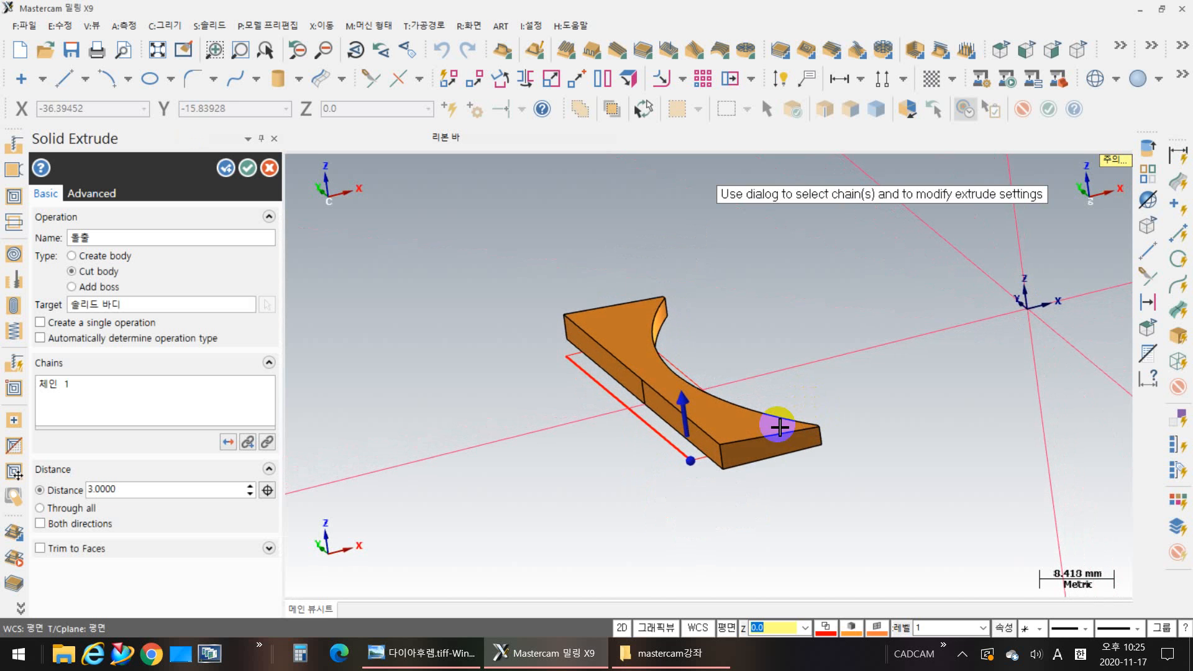
pyautogui.scroll(2, 698, 487)
pyautogui.scroll(-1, 501, 457)
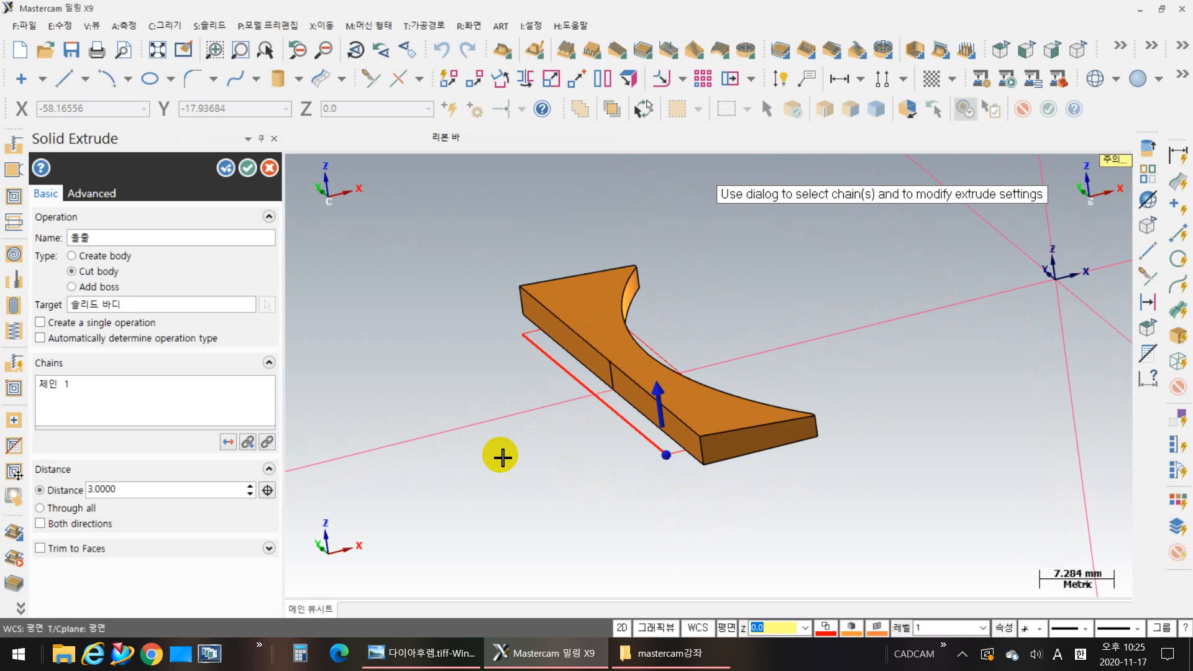
pyautogui.click(54, 511)
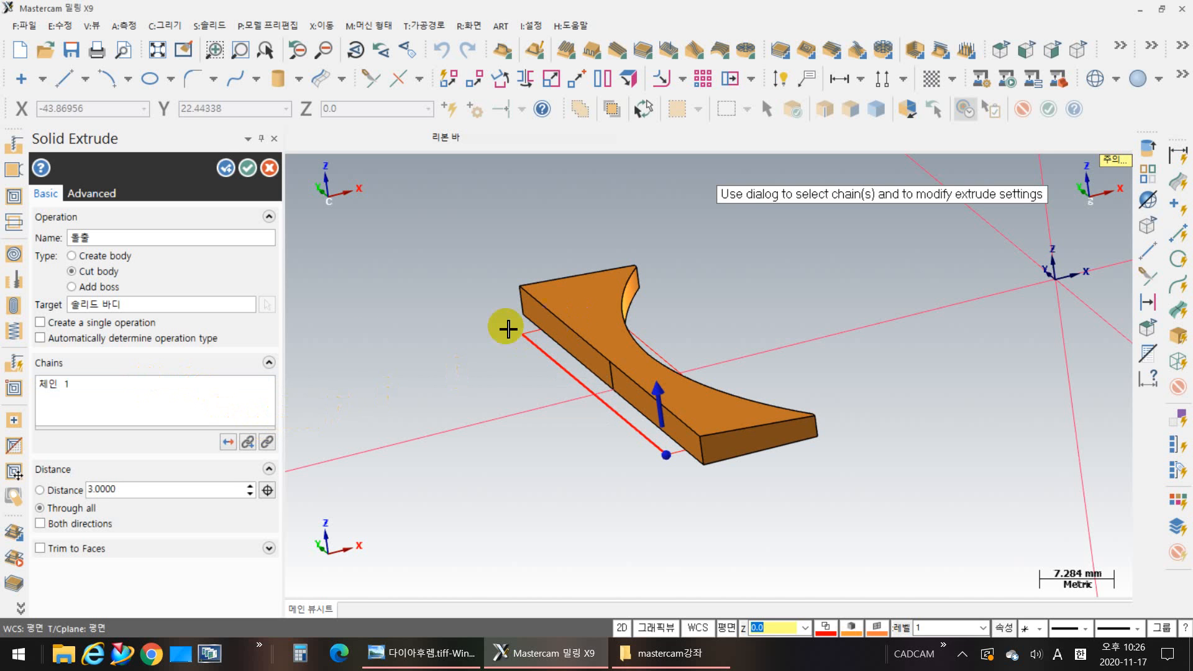
# Step: Check the cut extrusion's target body, Trim to Faces option and advanced draft, thin-wall, plane orientation and preview settings
pyautogui.click(264, 303)
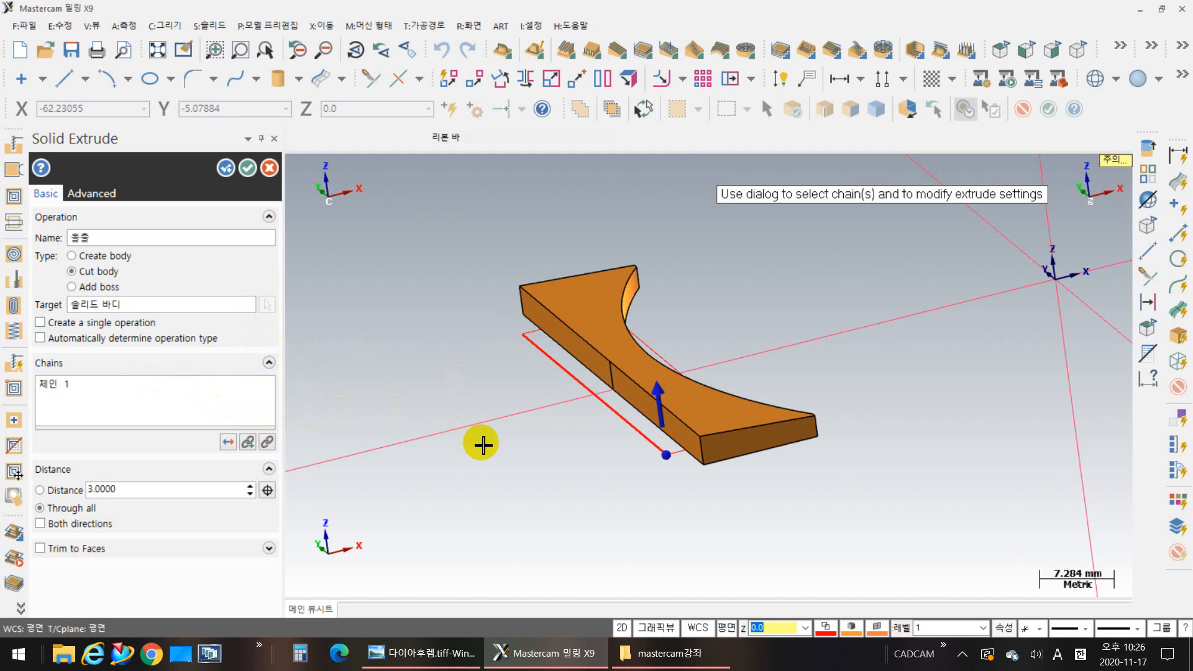
pyautogui.moveTo(701, 547)
pyautogui.mouseDown(button='middle')
pyautogui.moveTo(725, 516)
pyautogui.moveTo(724, 490)
pyautogui.moveTo(711, 535)
pyautogui.moveTo(722, 552)
pyautogui.mouseUp(button='middle')
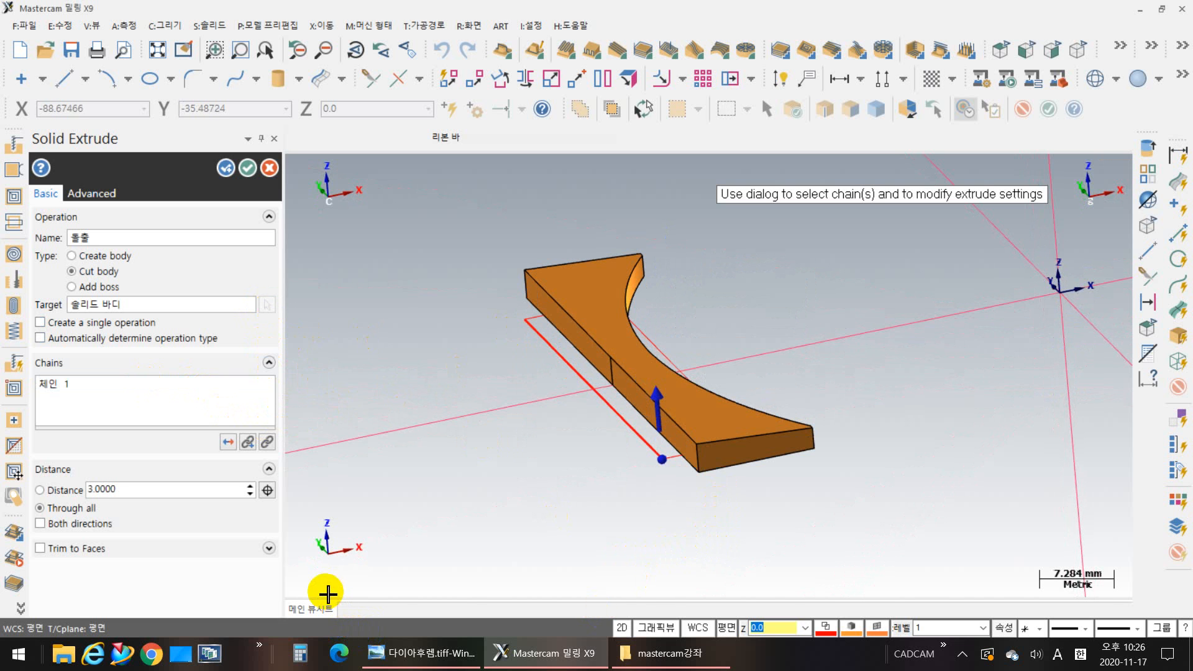
pyautogui.click(269, 548)
pyautogui.click(255, 548)
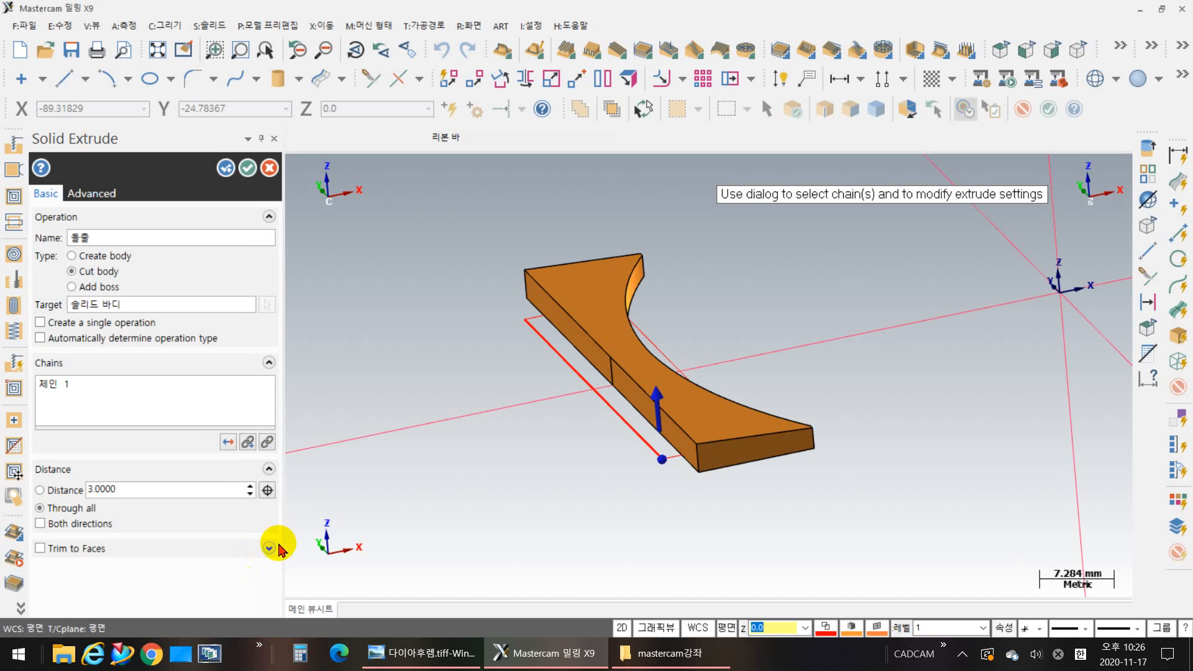
pyautogui.click(110, 199)
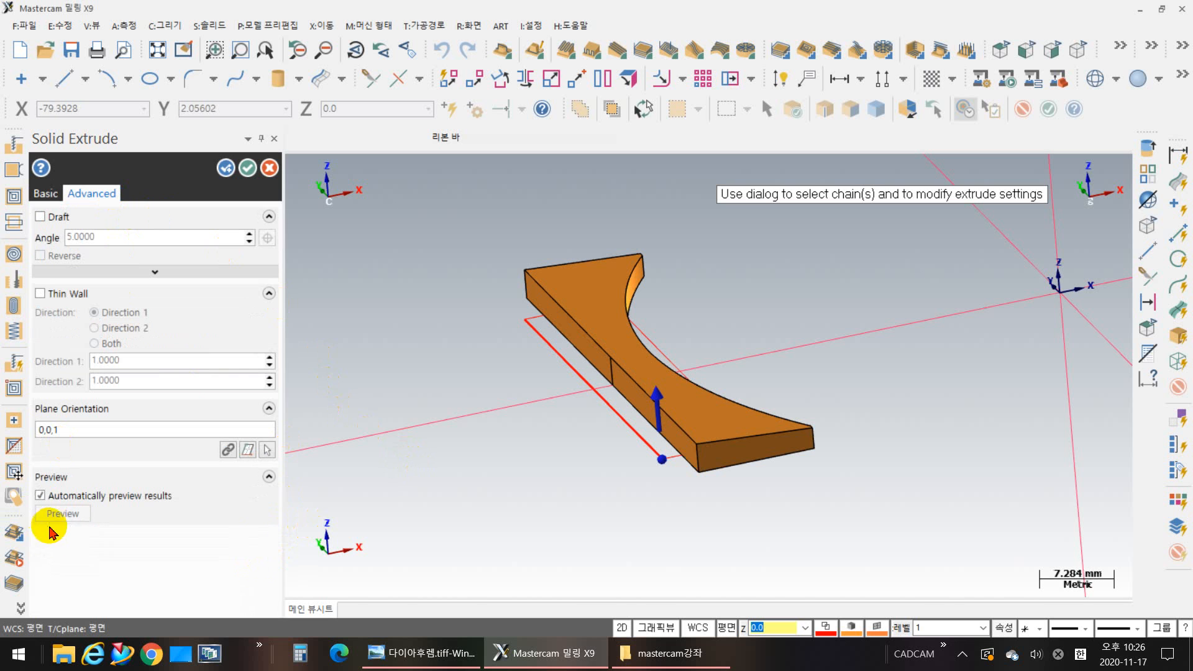
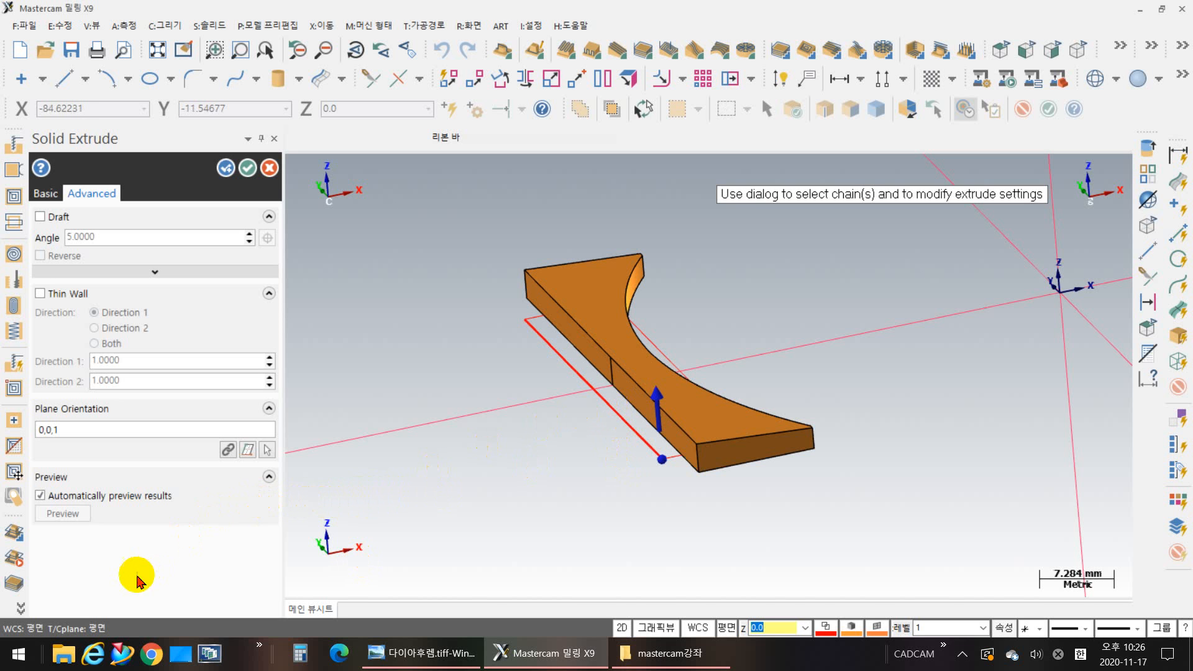
pyautogui.click(46, 194)
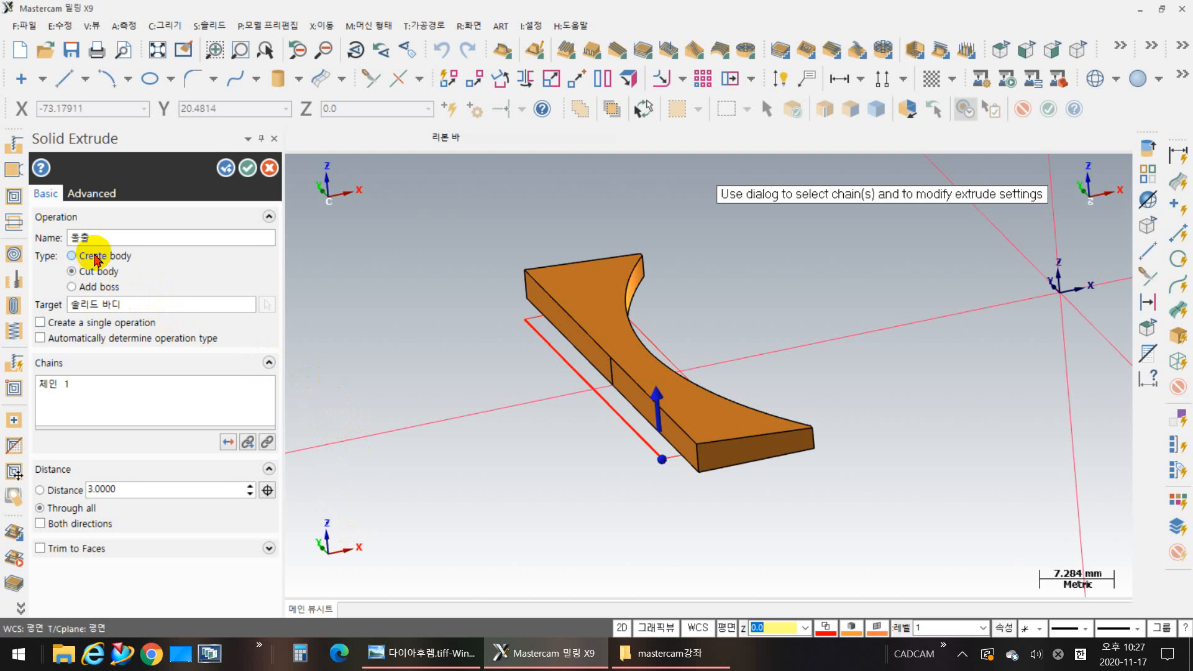
pyautogui.click(72, 255)
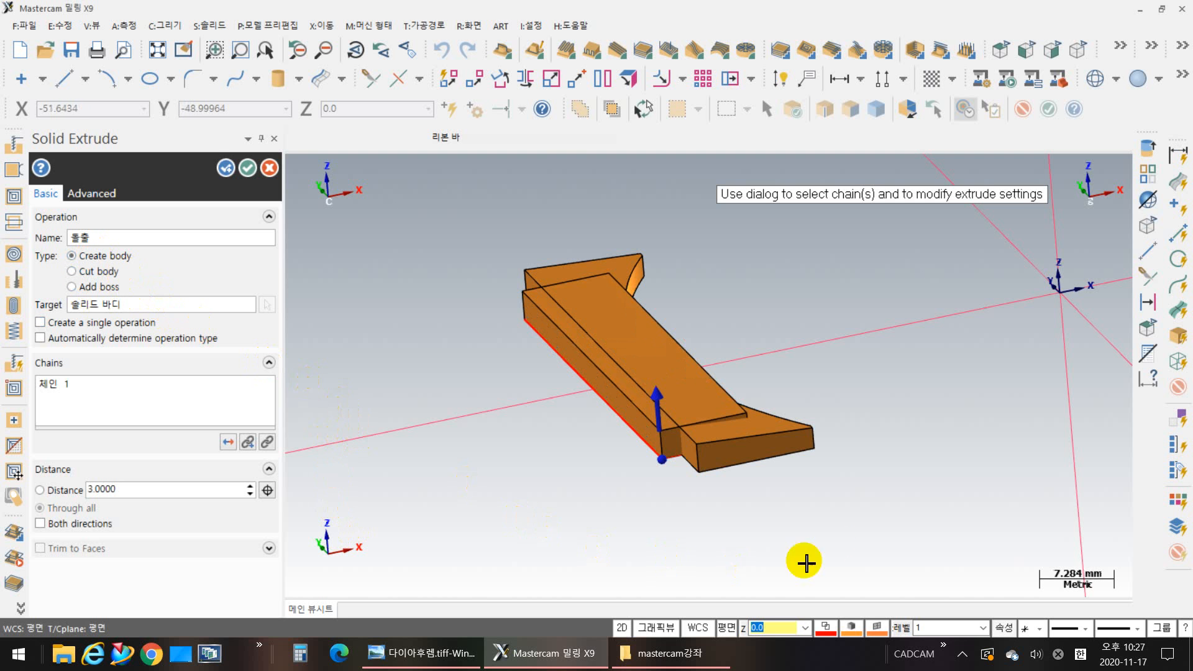
pyautogui.moveTo(885, 471); pyautogui.dragTo(814, 508, button='middle')
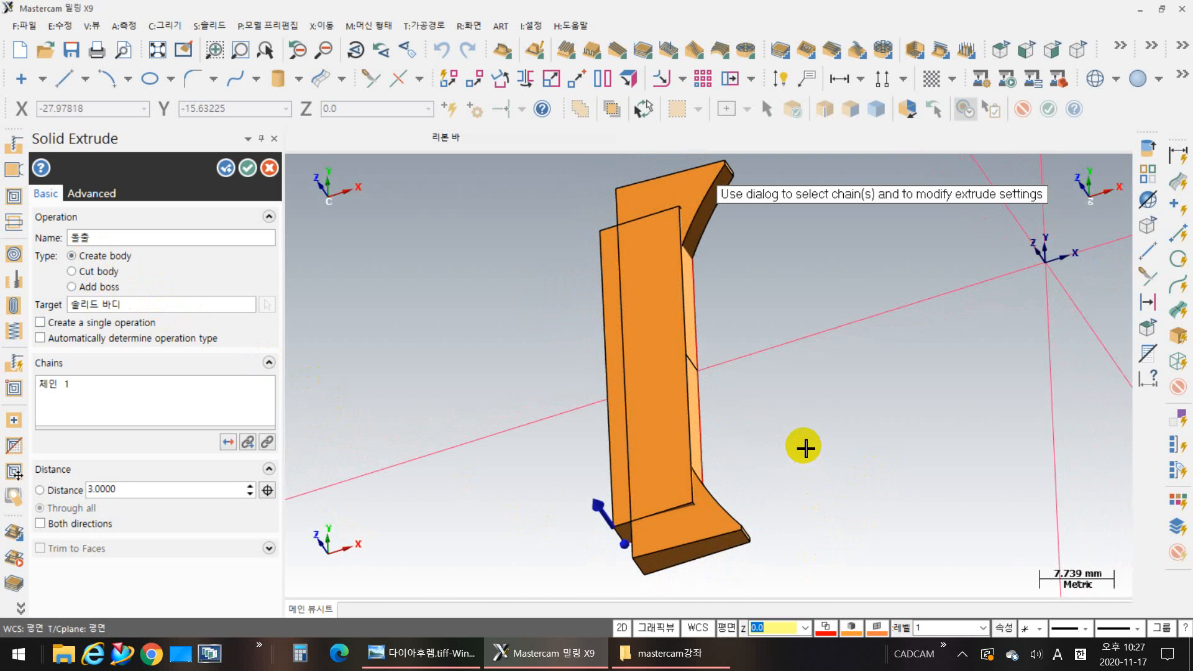
pyautogui.moveTo(802, 448); pyautogui.dragTo(839, 418, button='middle')
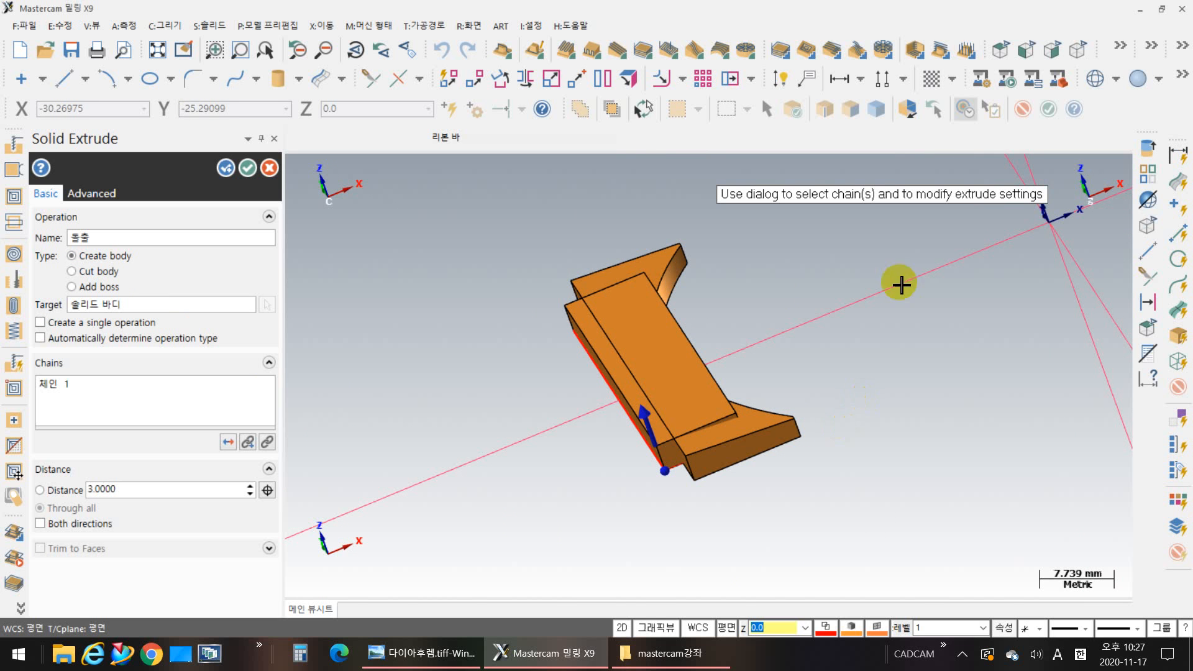
pyautogui.click(81, 271)
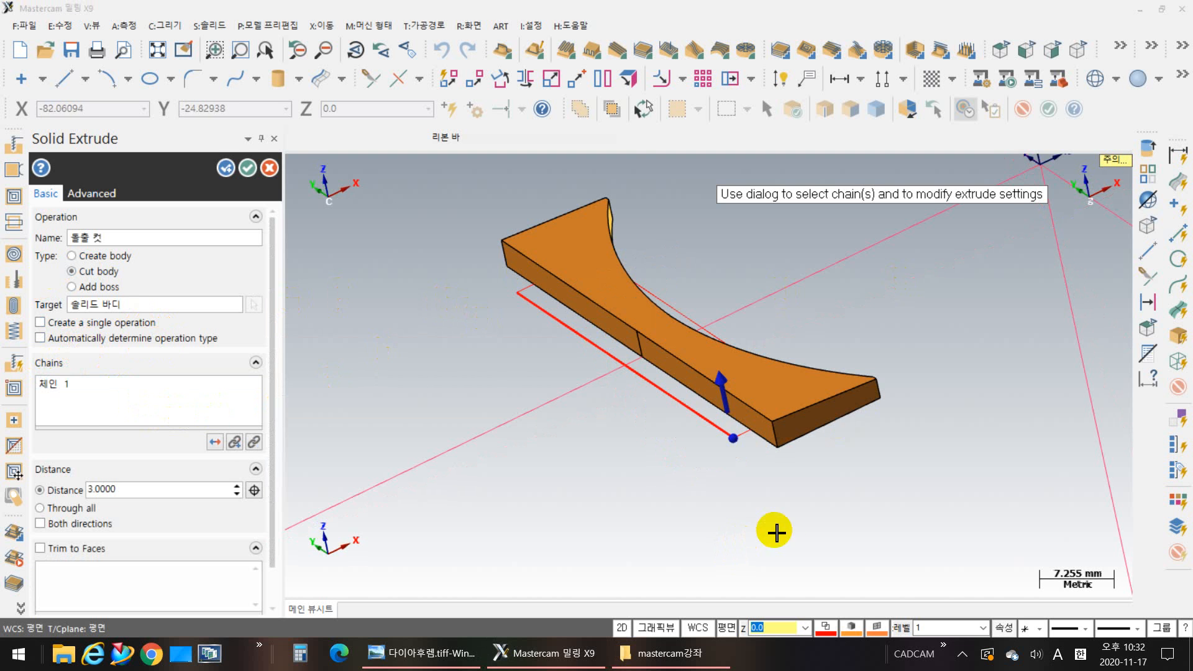
pyautogui.moveTo(772, 532); pyautogui.dragTo(793, 546, button='middle')
pyautogui.click(598, 286)
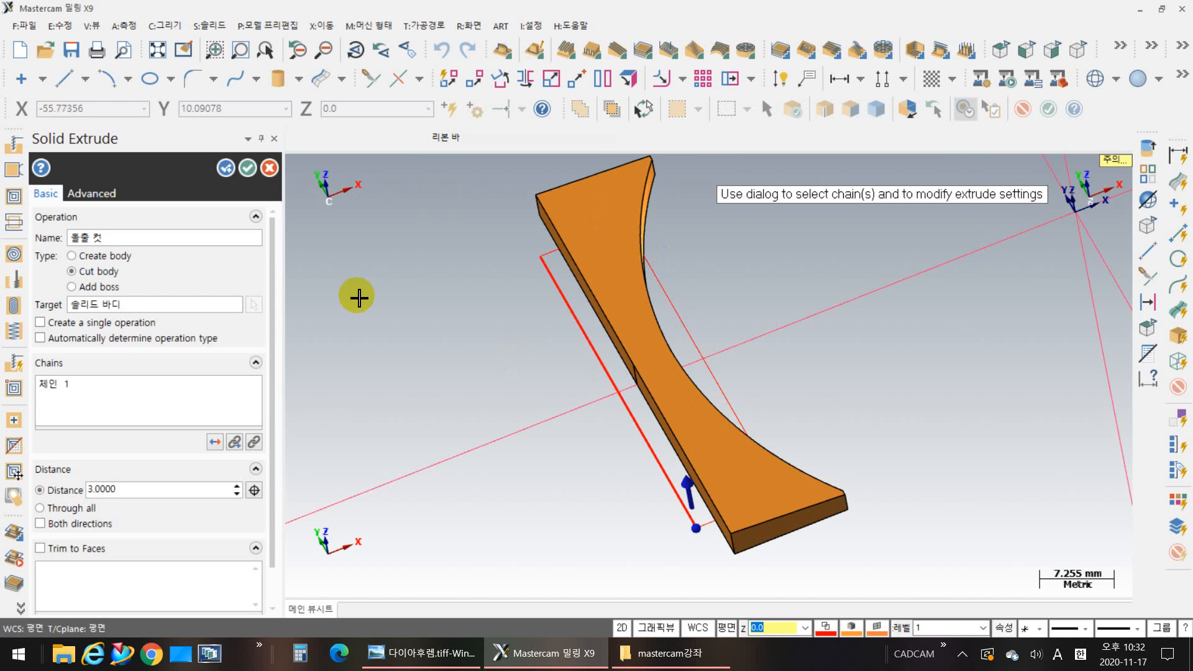
pyautogui.click(271, 167)
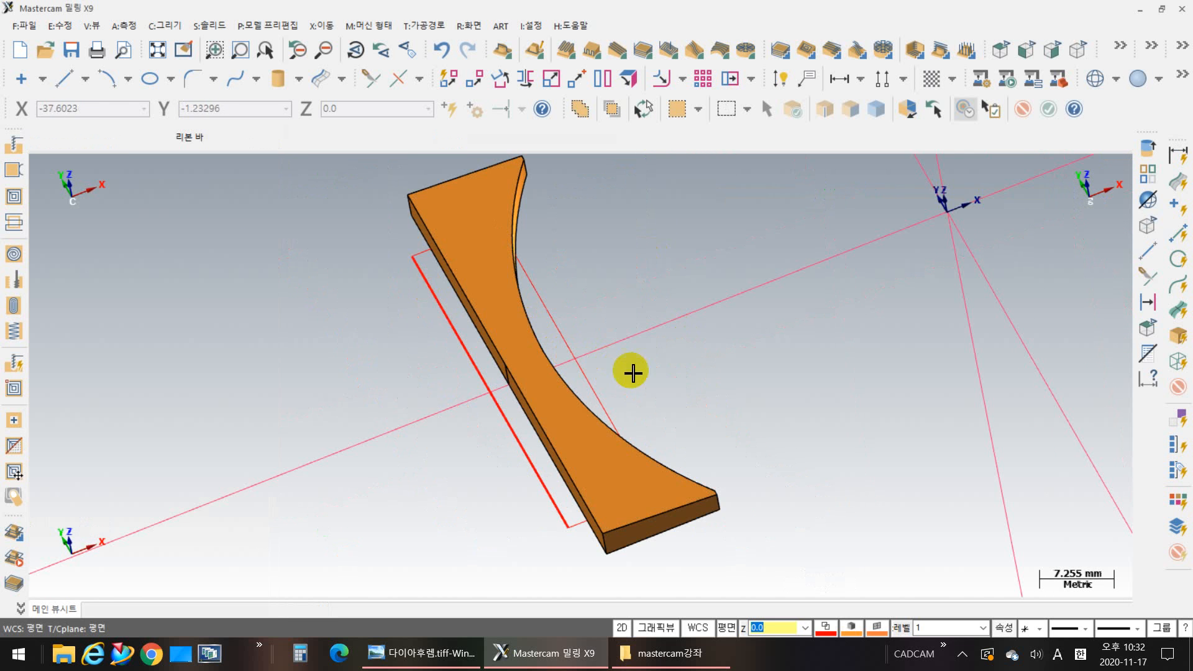
pyautogui.moveTo(682, 376); pyautogui.dragTo(696, 426, button='middle')
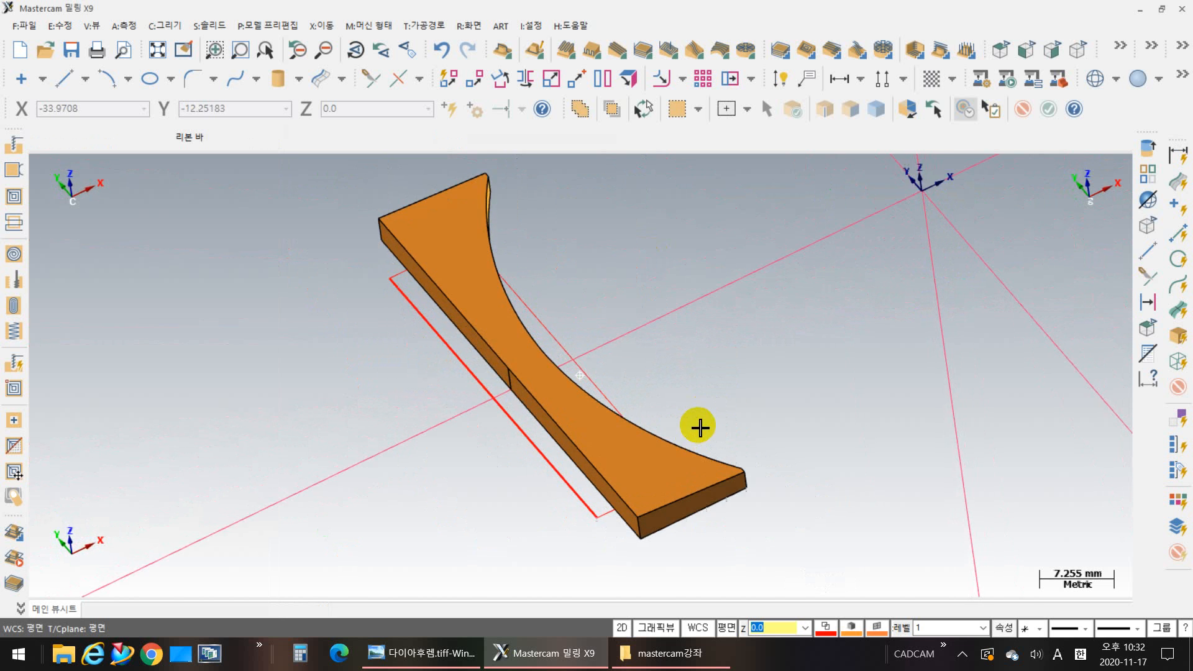
pyautogui.moveTo(644, 375)
pyautogui.mouseDown(button='middle')
pyautogui.moveTo(799, 399)
pyautogui.moveTo(770, 439)
pyautogui.mouseUp(button='middle')
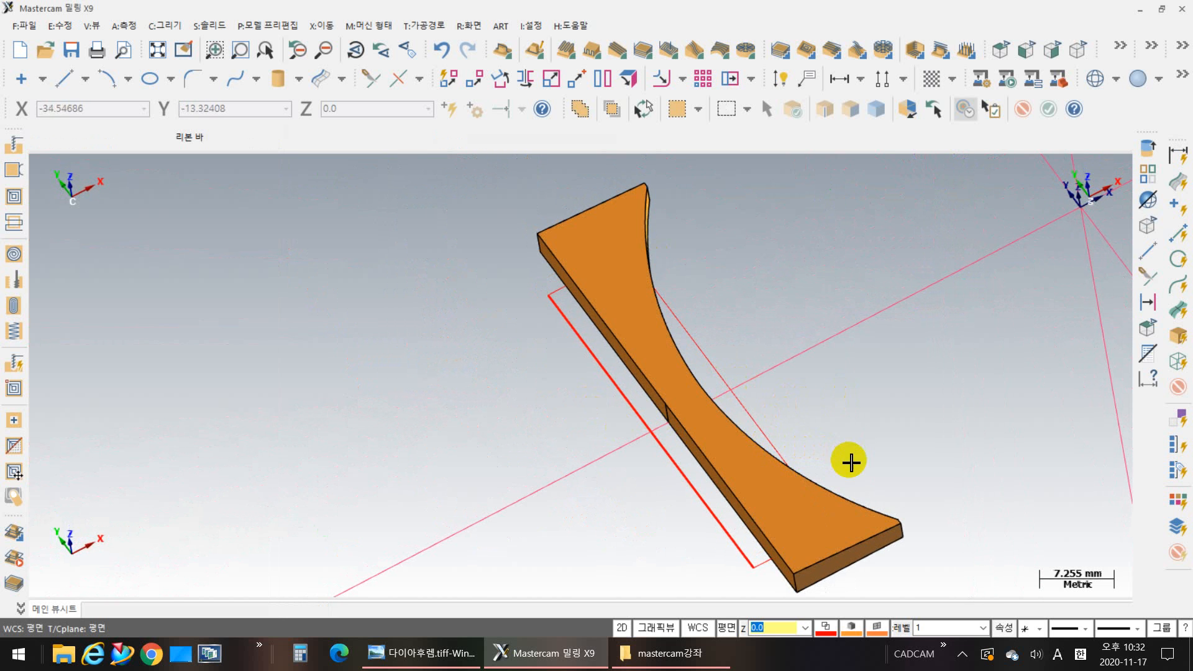
pyautogui.moveTo(849, 461); pyautogui.dragTo(678, 359, button='middle')
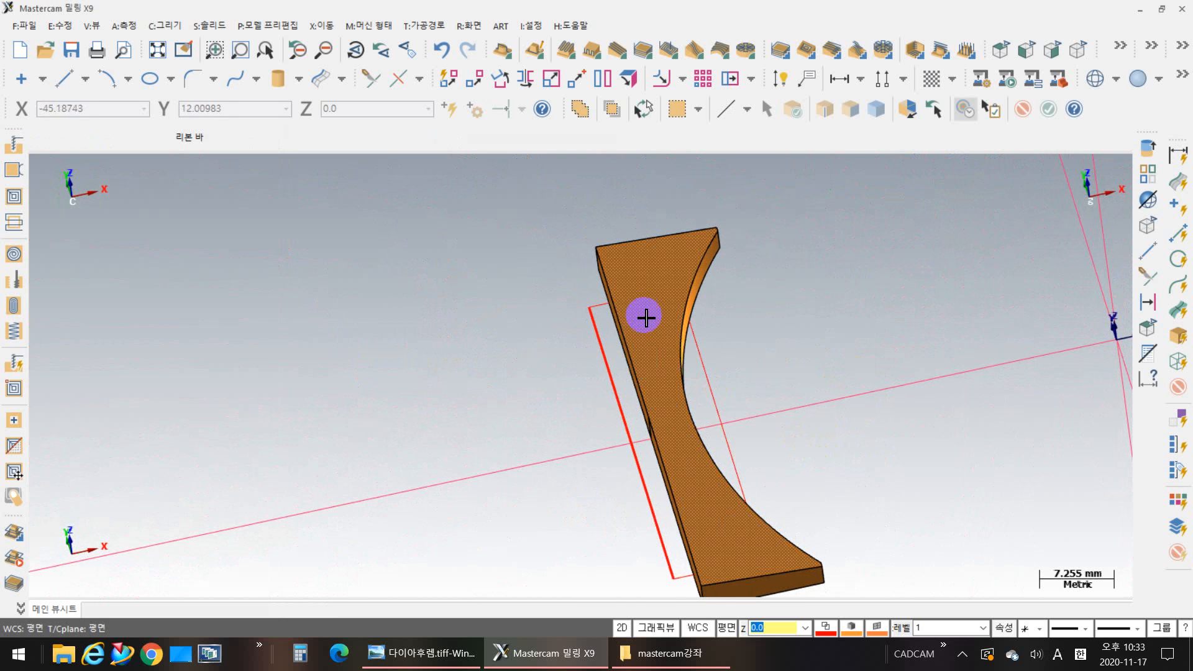
pyautogui.keyDown('shift'); pyautogui.moveTo(830, 416); pyautogui.dragTo(757, 385, button='middle'); pyautogui.keyUp('shift')
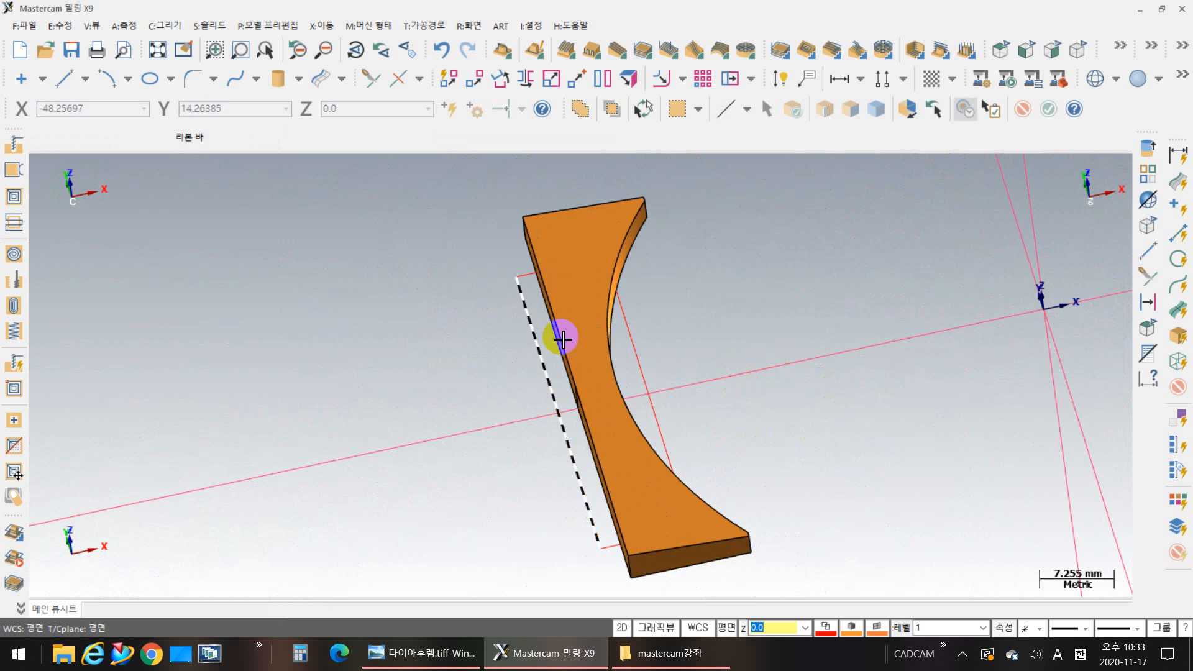
pyautogui.moveTo(783, 405)
pyautogui.mouseDown(button='middle')
pyautogui.moveTo(794, 392)
pyautogui.moveTo(783, 388)
pyautogui.mouseUp(button='middle')
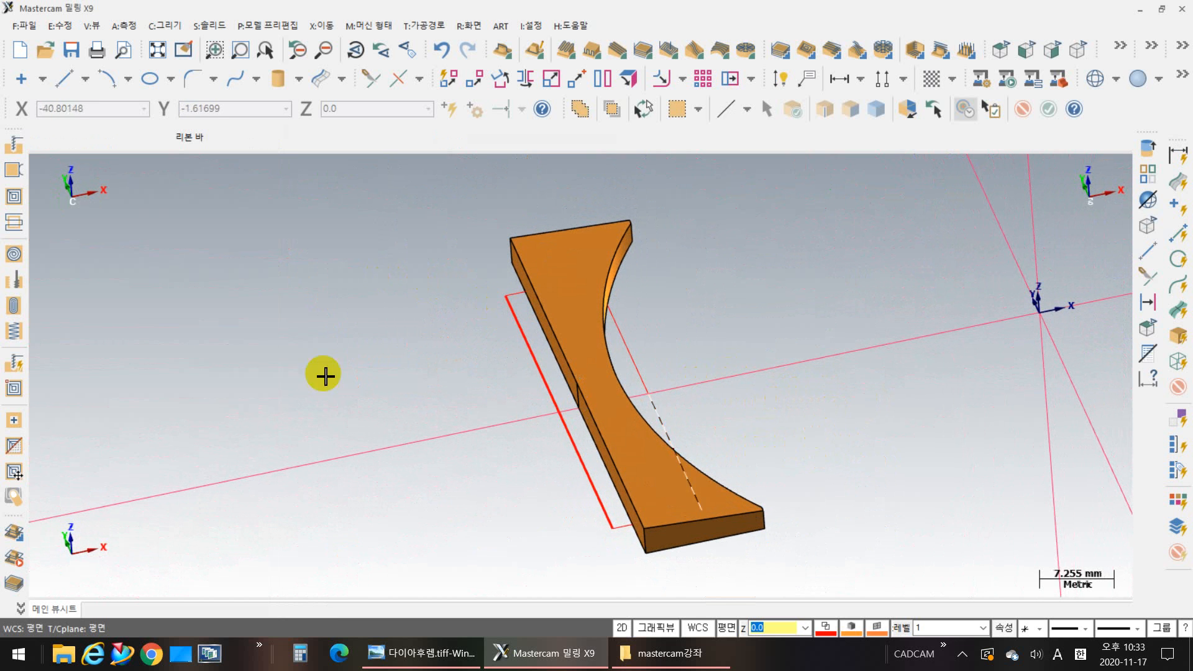
# Step: Set up a Trim by Plane operation on the hinge block solid with Split solid enabled
pyautogui.click(205, 29)
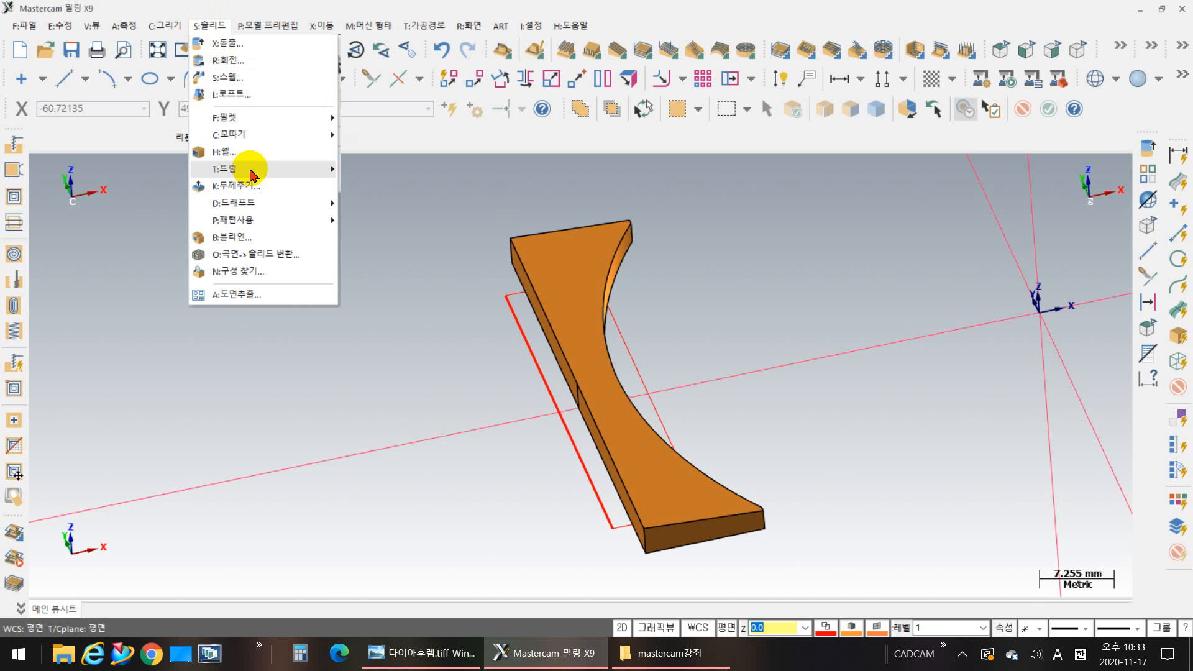
pyautogui.moveTo(251, 179)
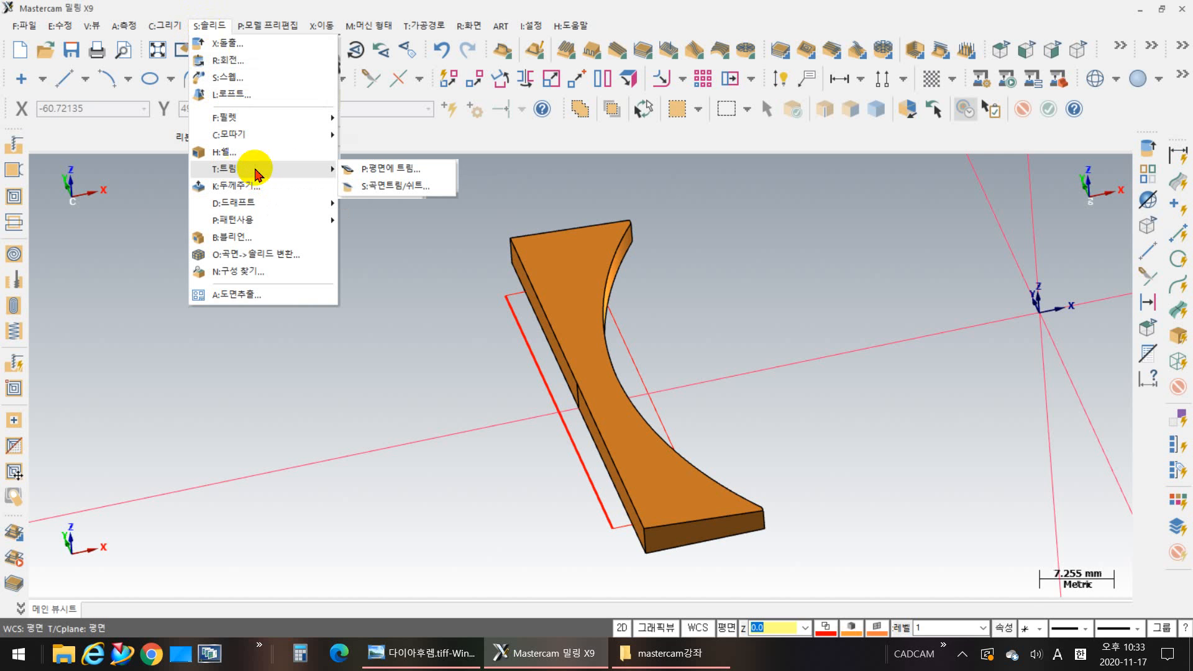
pyautogui.click(413, 173)
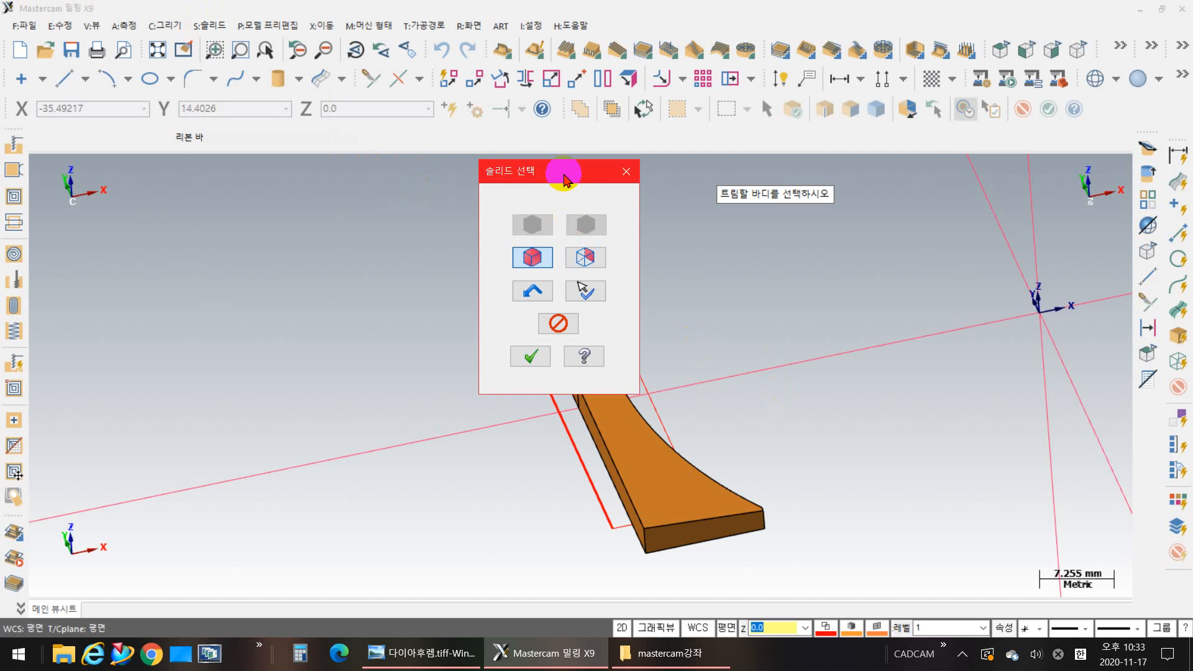
pyautogui.moveTo(567, 181); pyautogui.dragTo(335, 178)
pyautogui.click(634, 459)
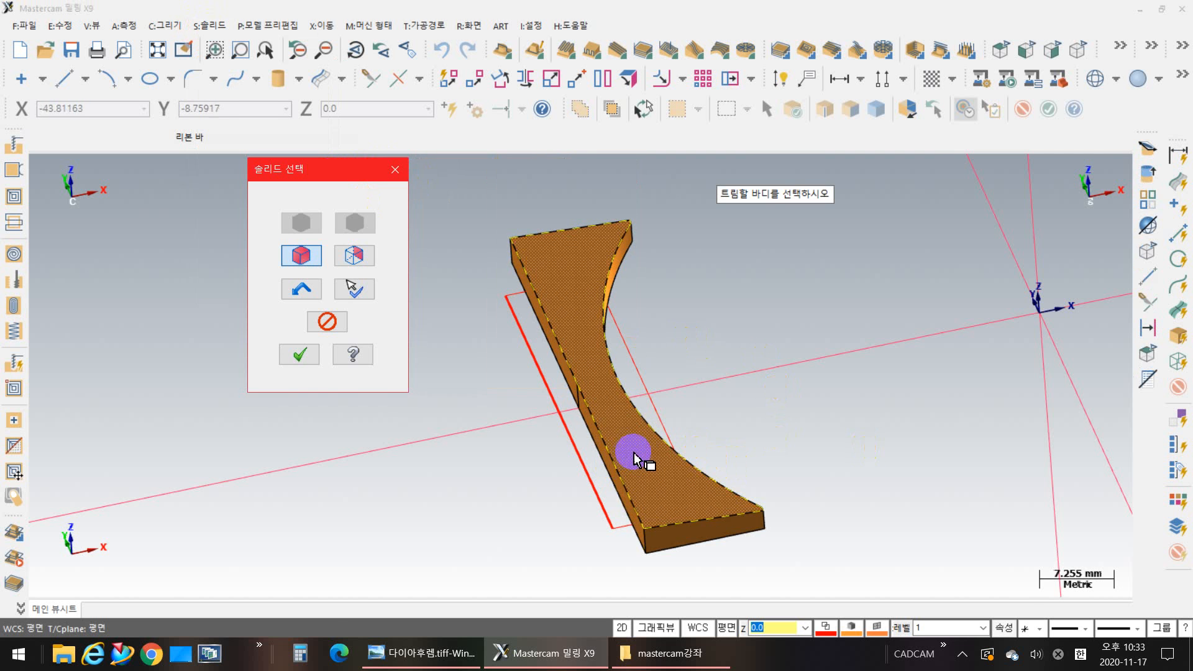
pyautogui.press('Return')
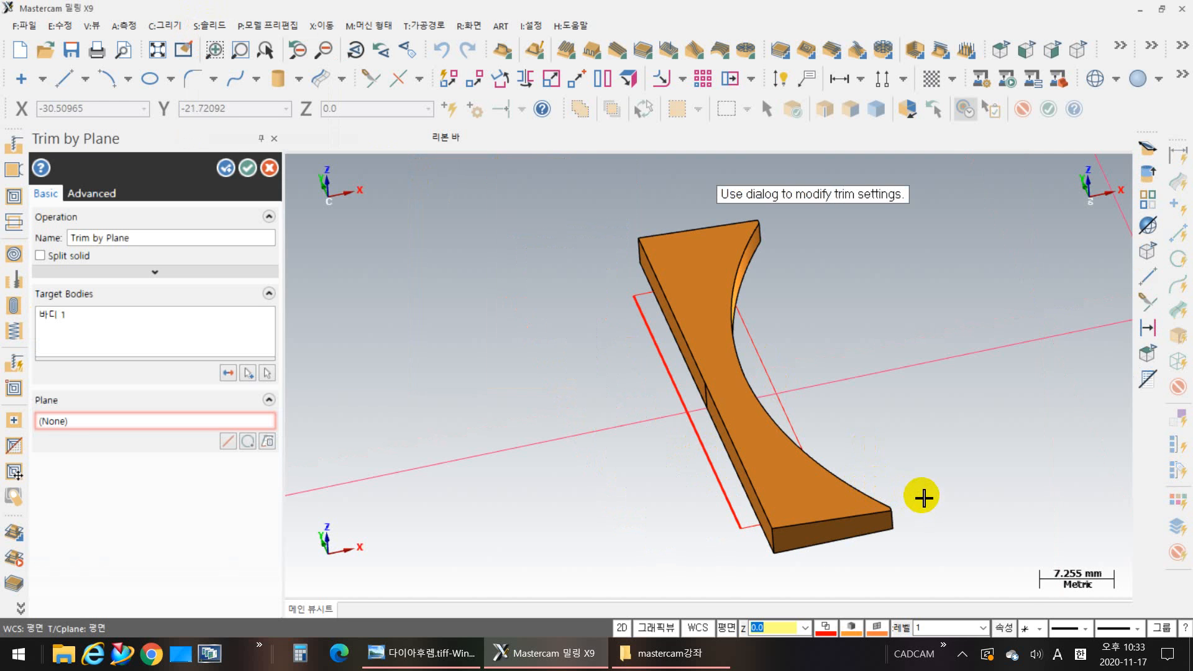
pyautogui.moveTo(923, 497); pyautogui.dragTo(724, 439, button='middle')
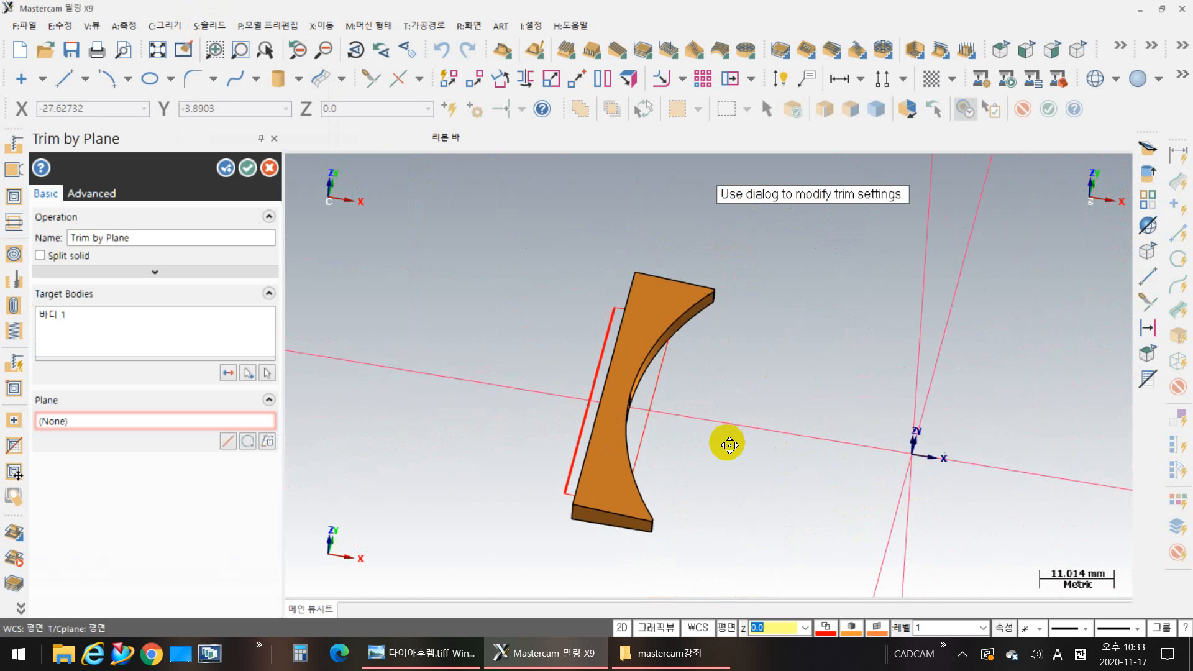
pyautogui.click(41, 258)
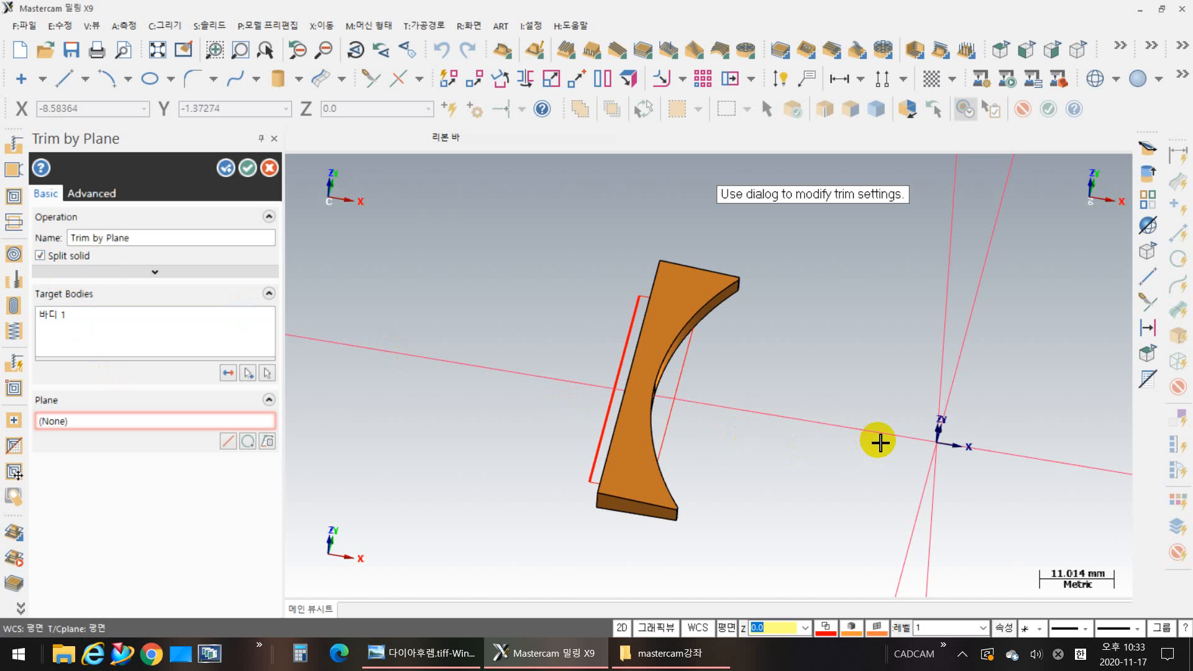
# Step: Split the hinge block into two bodies using the front plane (정면) as the trimming plane
pyautogui.moveTo(925, 468); pyautogui.dragTo(901, 480, button='middle')
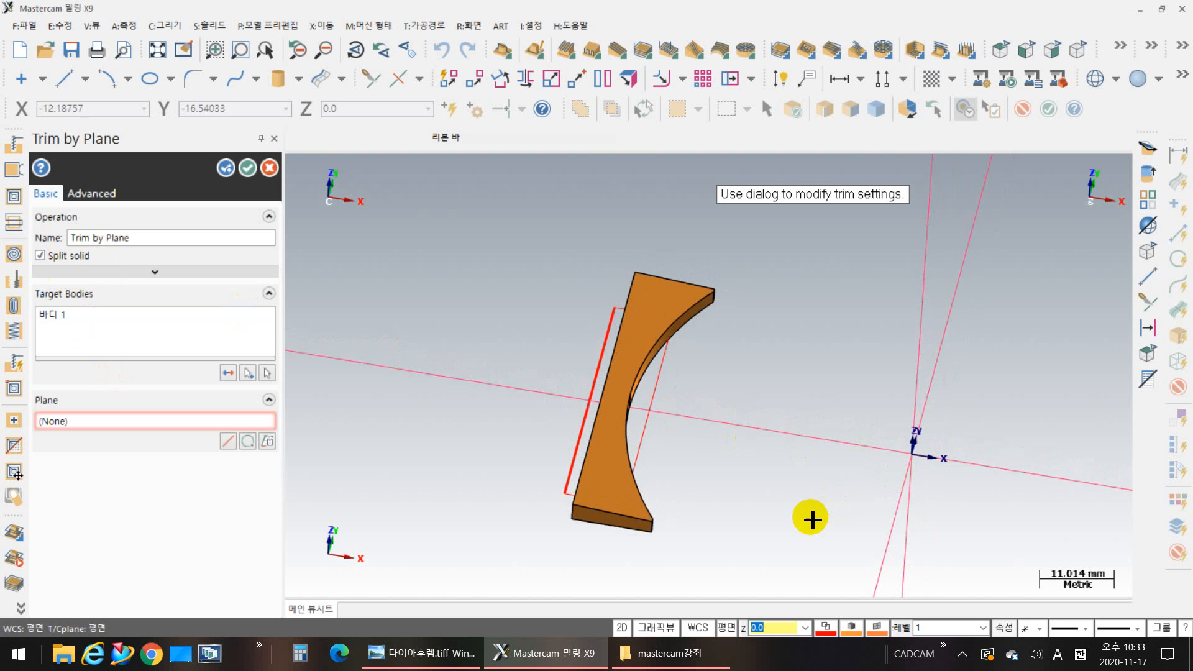
pyautogui.moveTo(807, 498); pyautogui.dragTo(588, 541, button='middle')
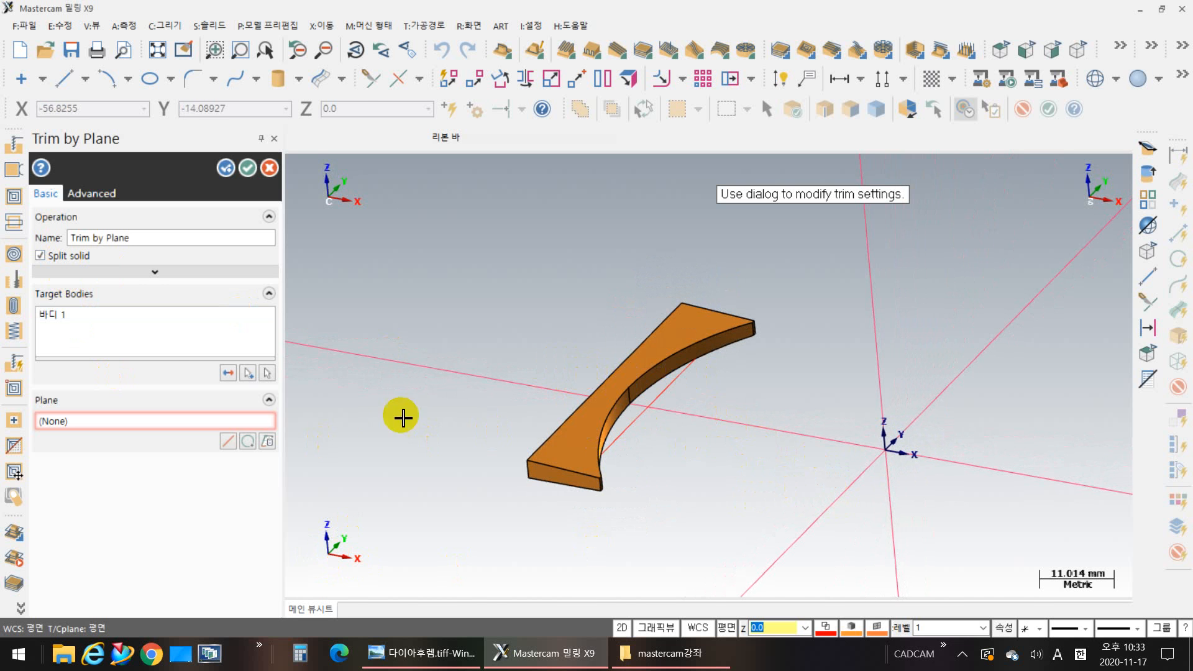
pyautogui.click(267, 441)
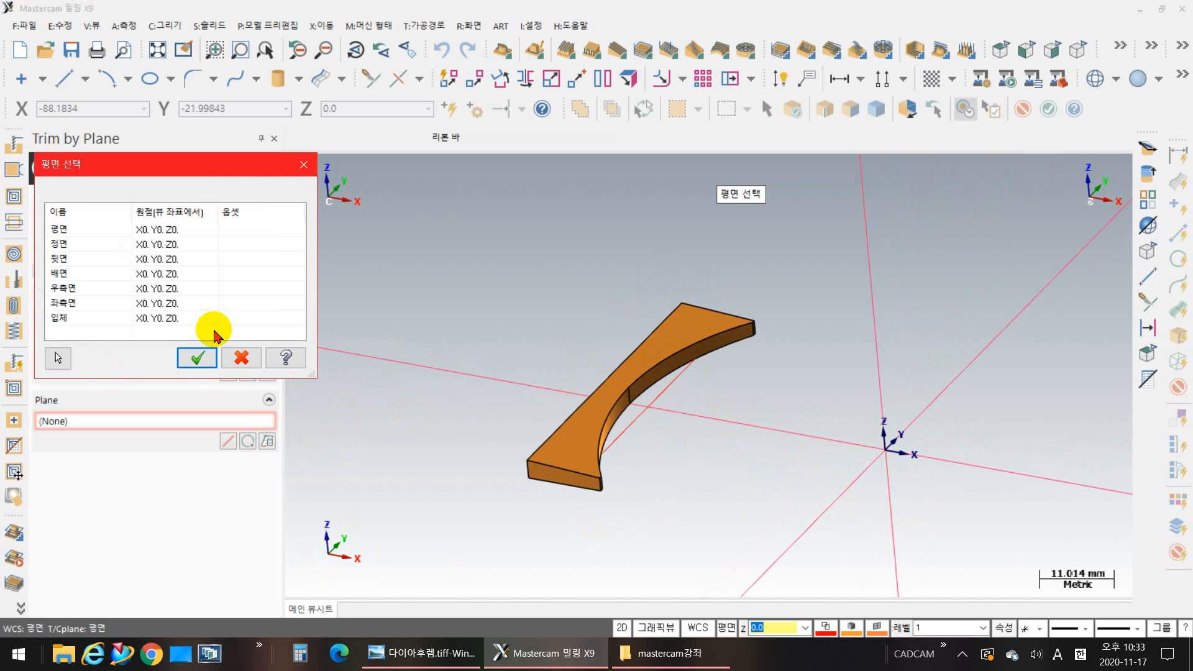
pyautogui.click(73, 249)
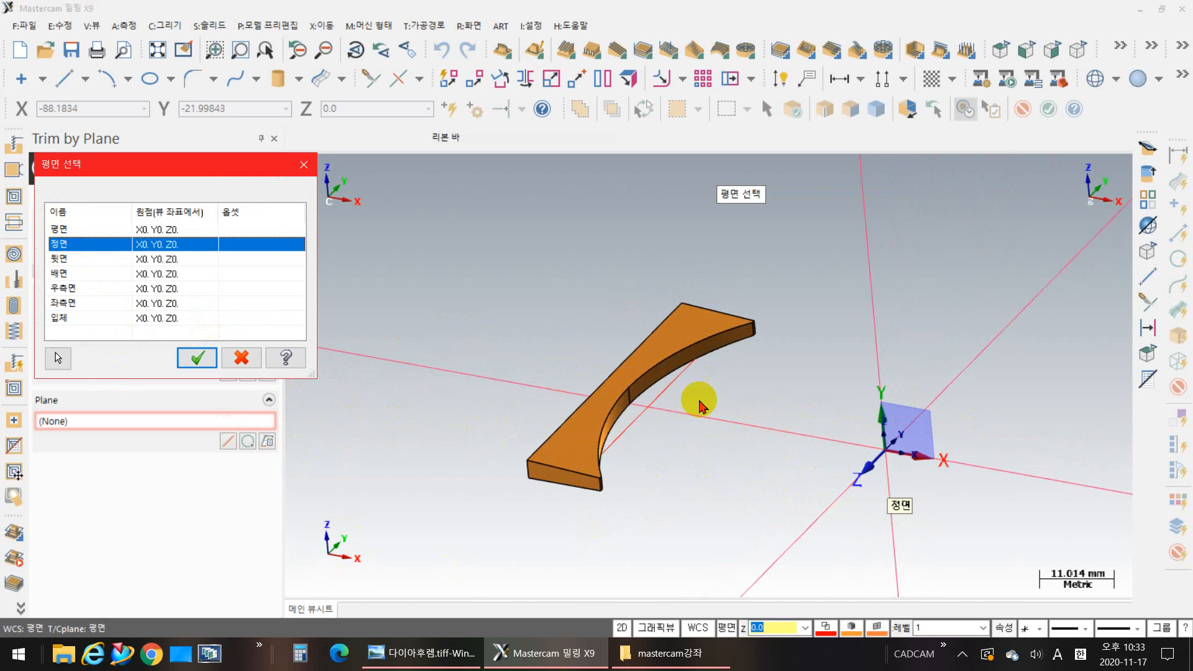
pyautogui.click(196, 358)
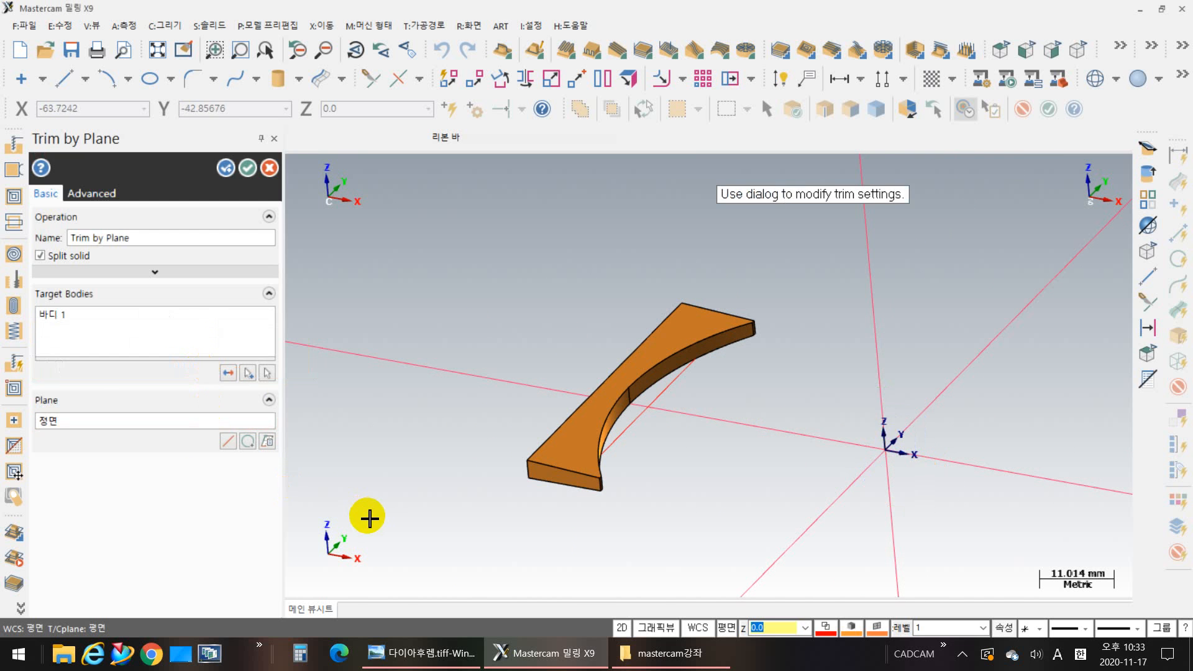
pyautogui.click(247, 168)
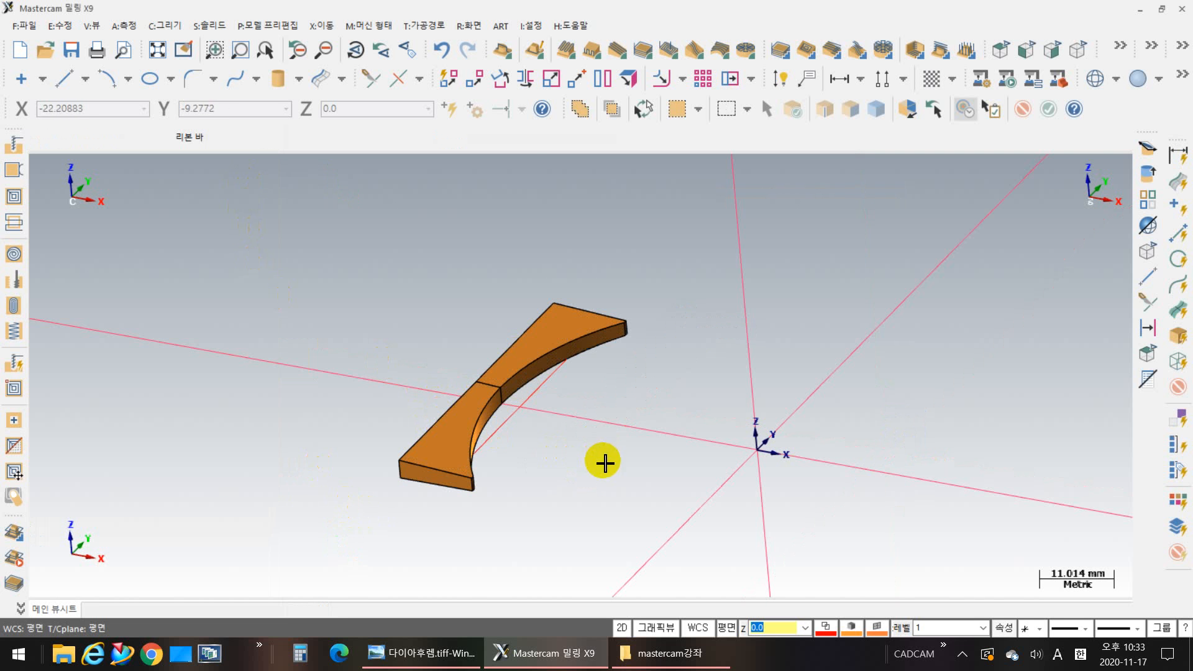
# Step: Extrude the chained cut-out rectangle 3 mm as a Cut body operation, targeting the rear (+Y) half of the split hinge block
pyautogui.moveTo(604, 474); pyautogui.dragTo(649, 449, button='middle')
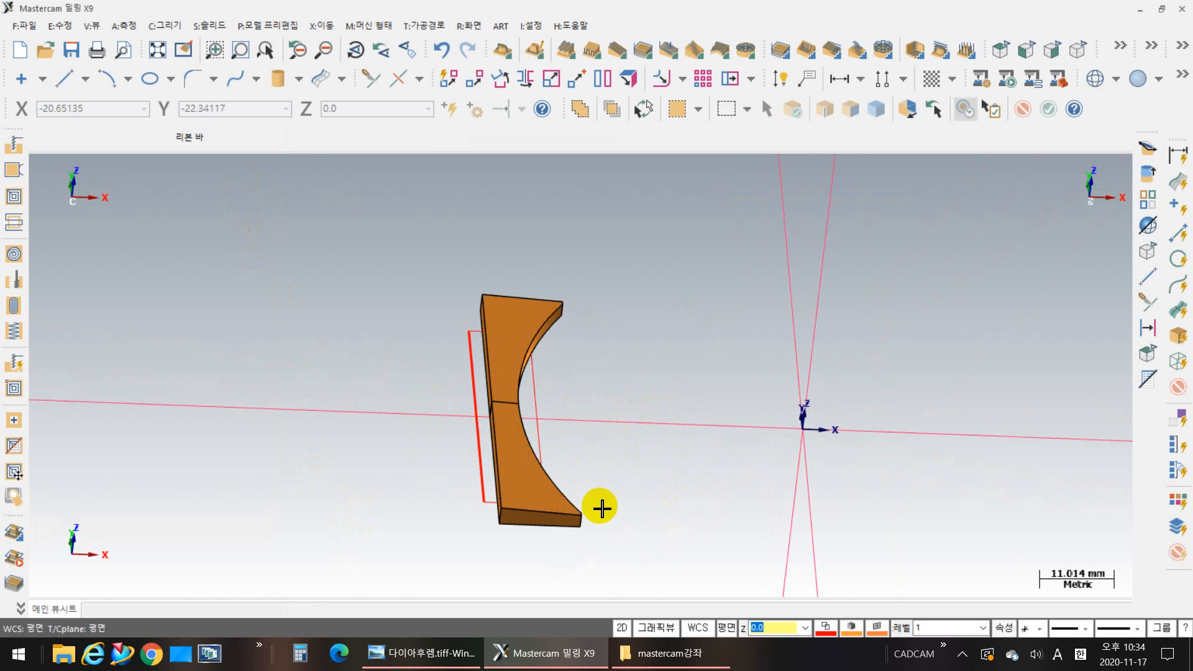
pyautogui.moveTo(601, 508); pyautogui.dragTo(653, 506, button='middle')
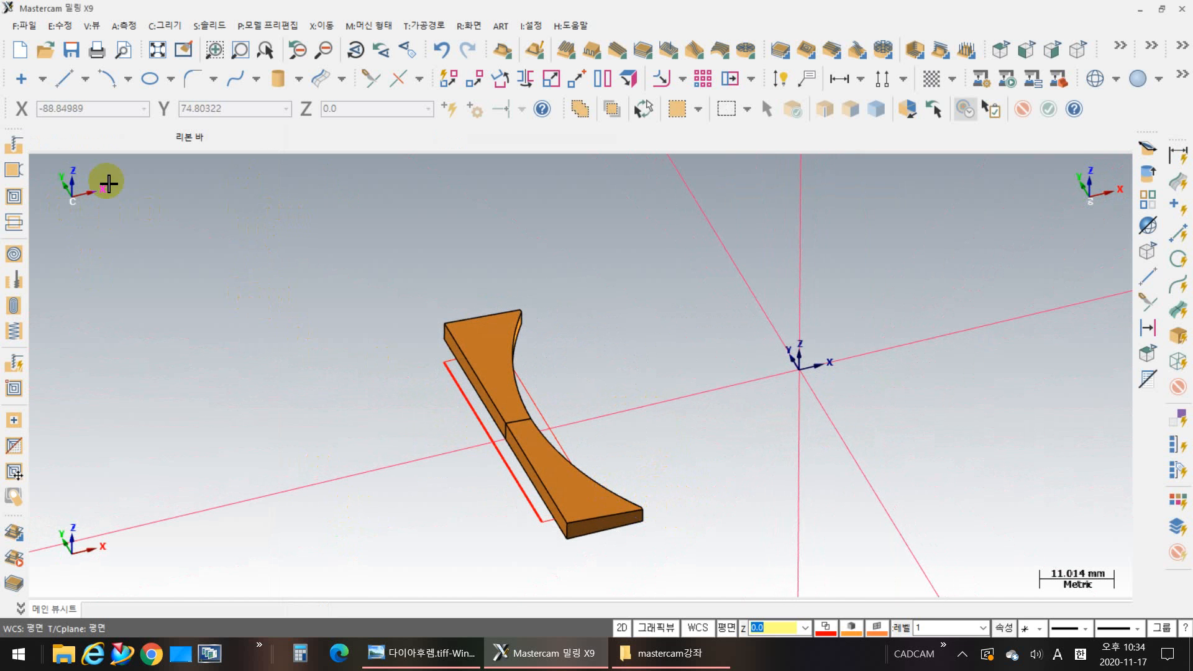
pyautogui.click(202, 26)
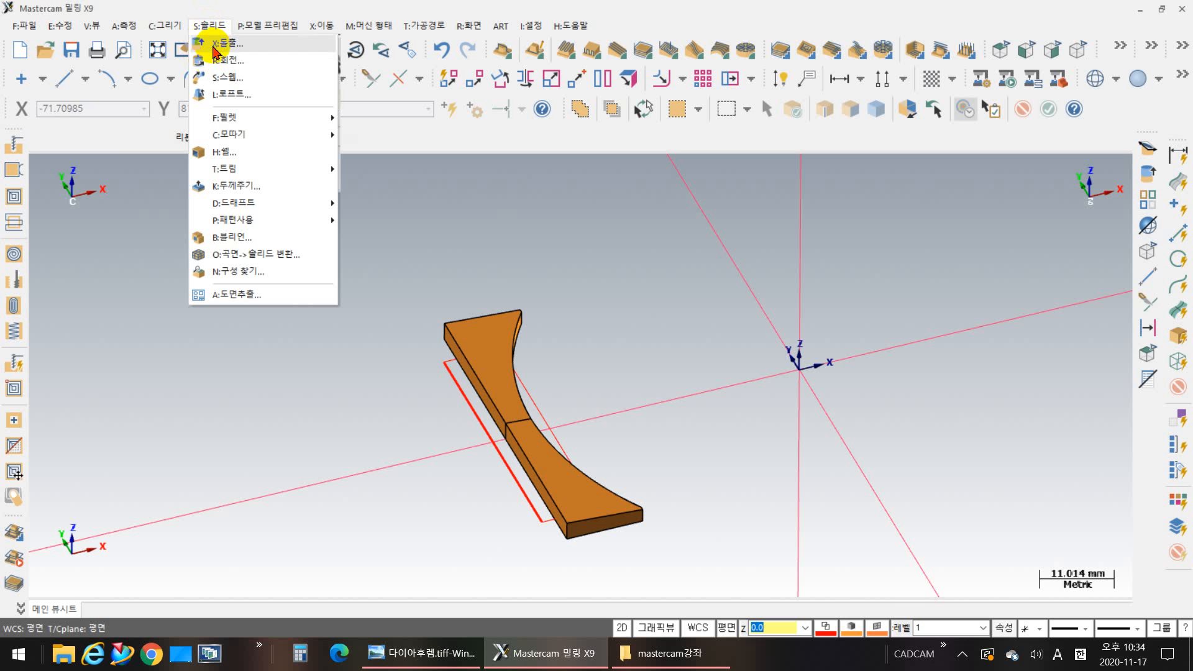
pyautogui.click(214, 47)
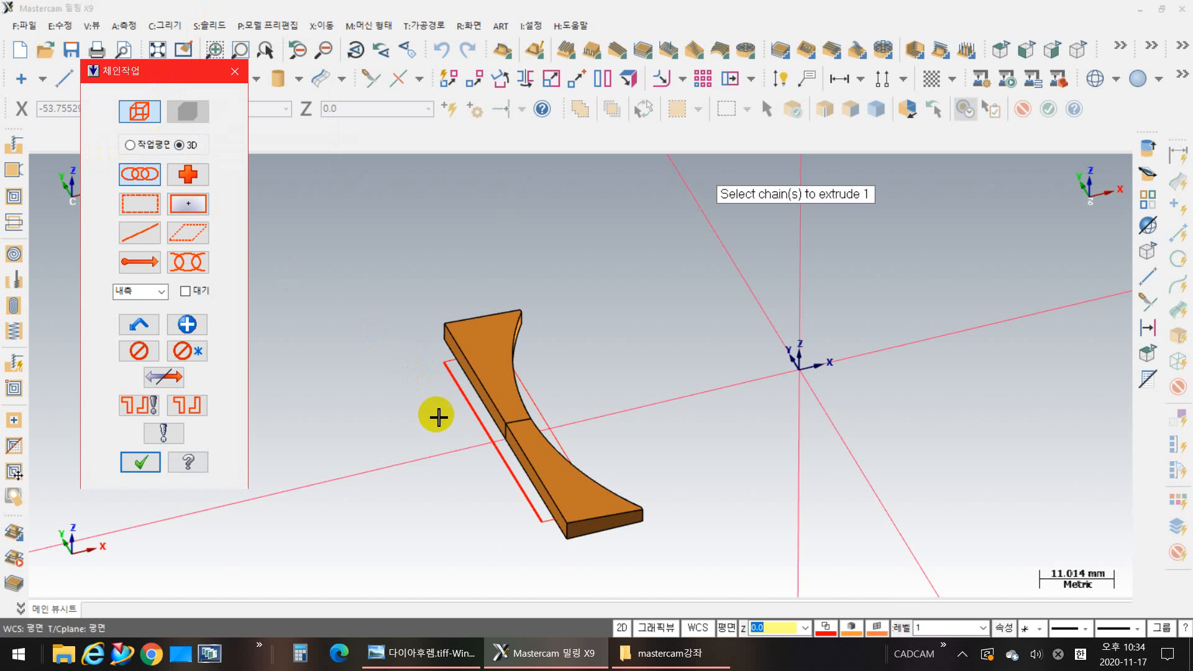
pyautogui.click(520, 509)
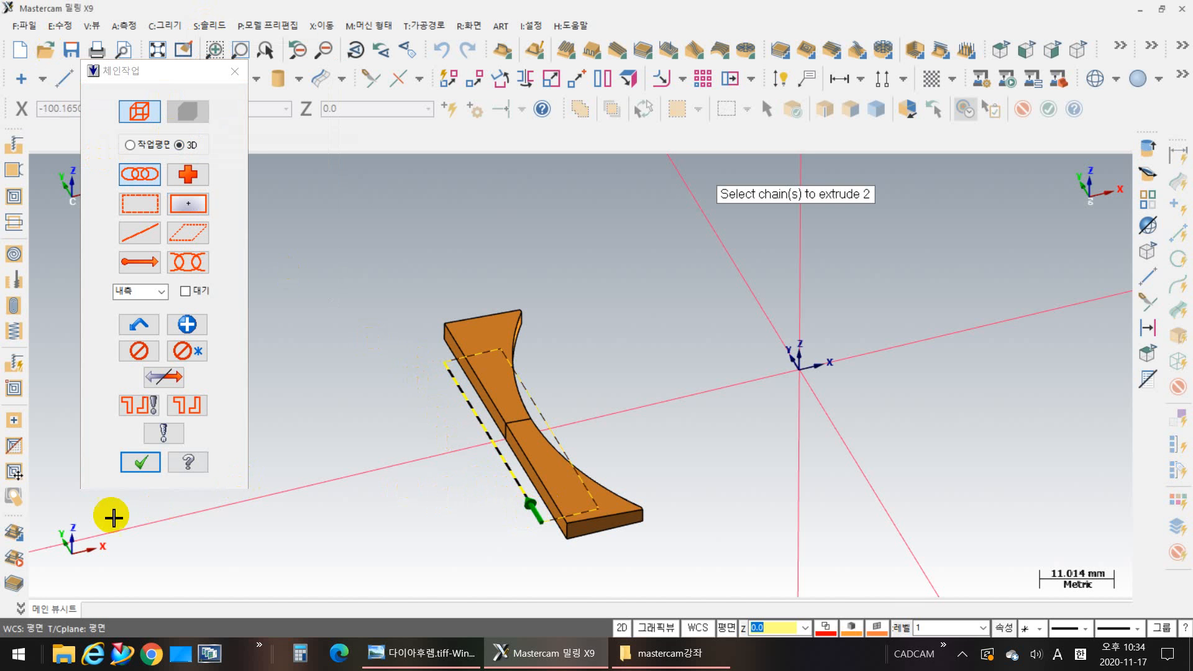
pyautogui.click(143, 463)
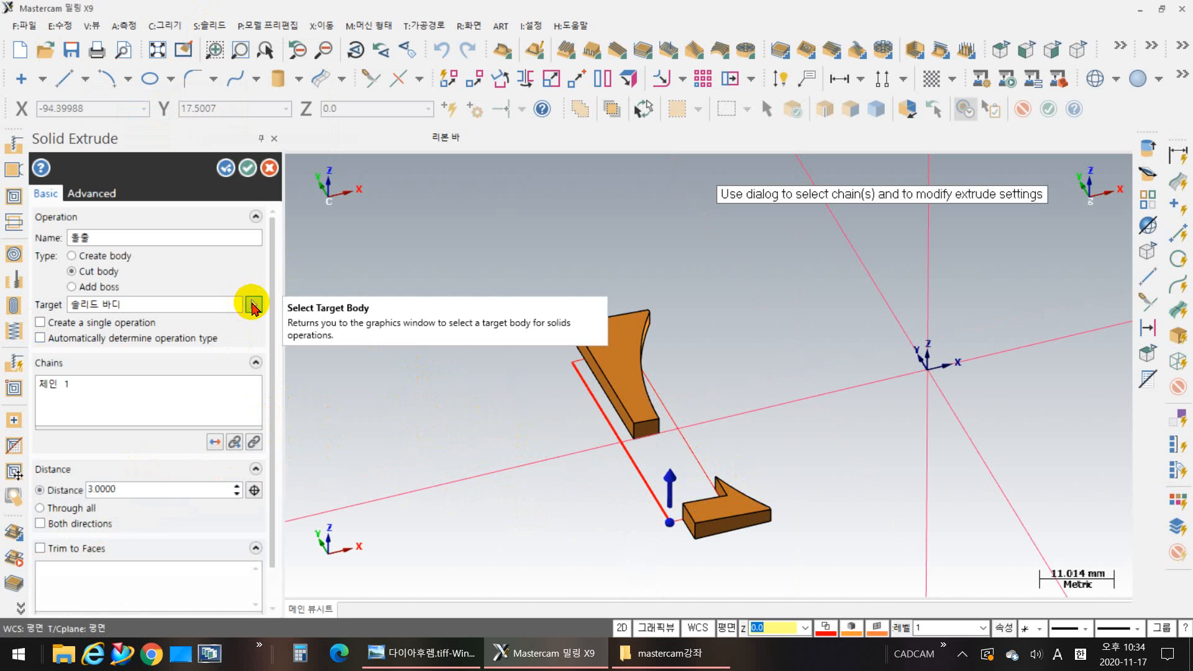
pyautogui.click(252, 305)
pyautogui.click(630, 389)
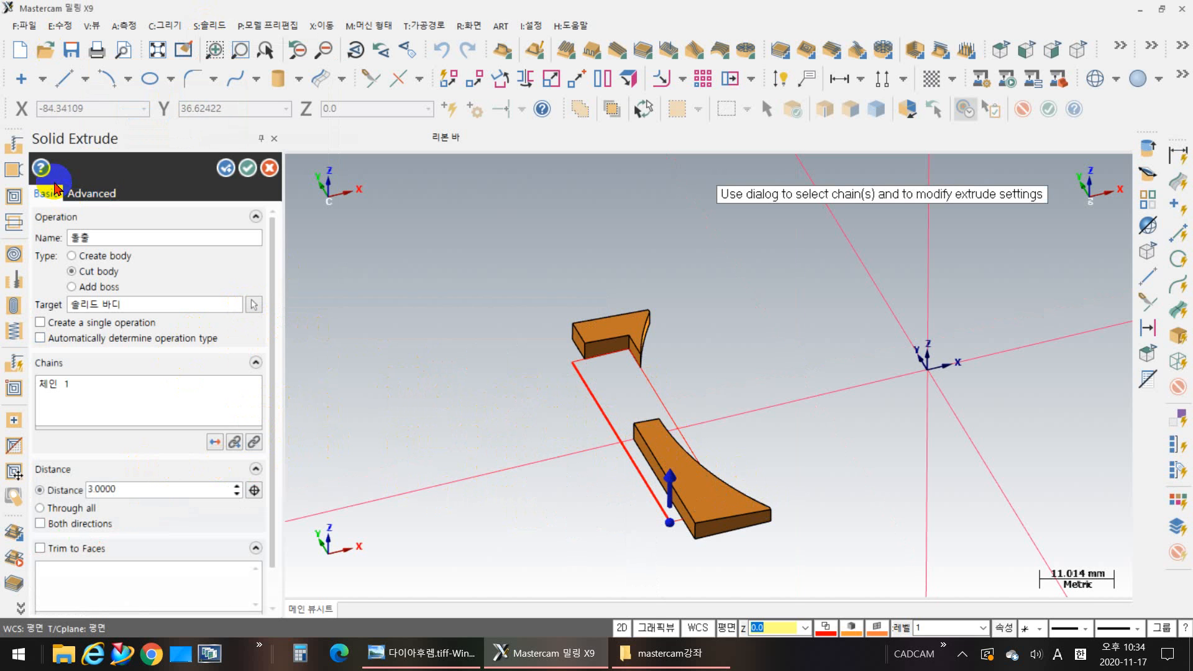
pyautogui.click(228, 177)
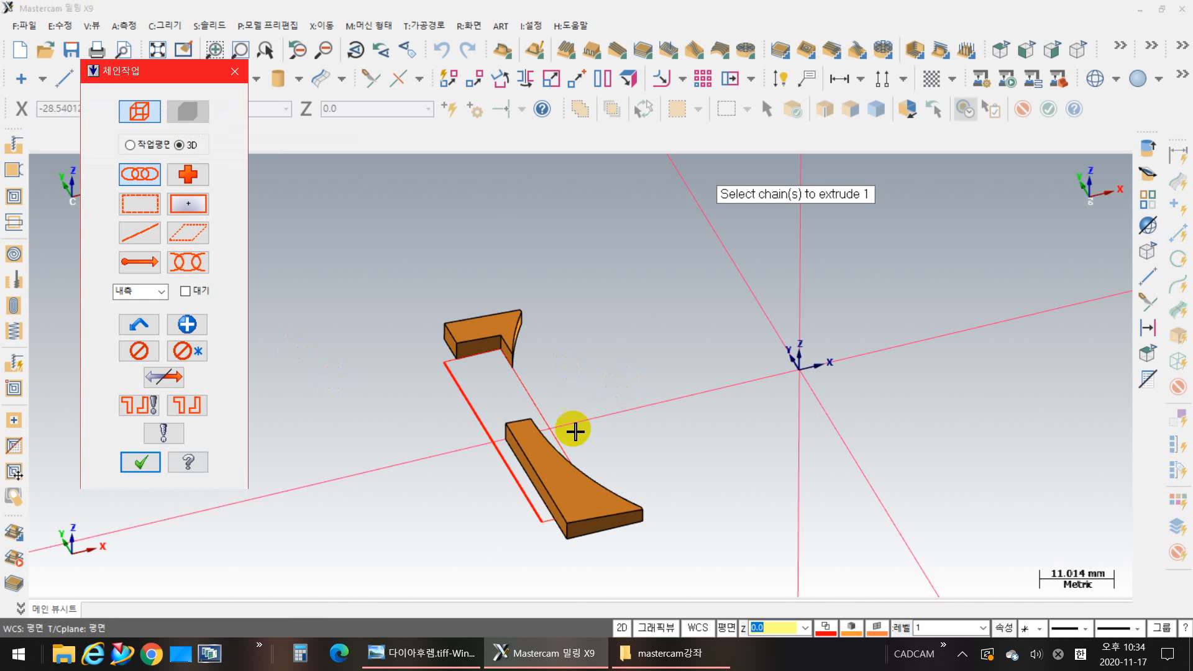
# Step: Extrude the chained cut-out rectangle 3 mm as a Cut body operation on the front (-Y) half of the split hinge block
pyautogui.click(501, 479)
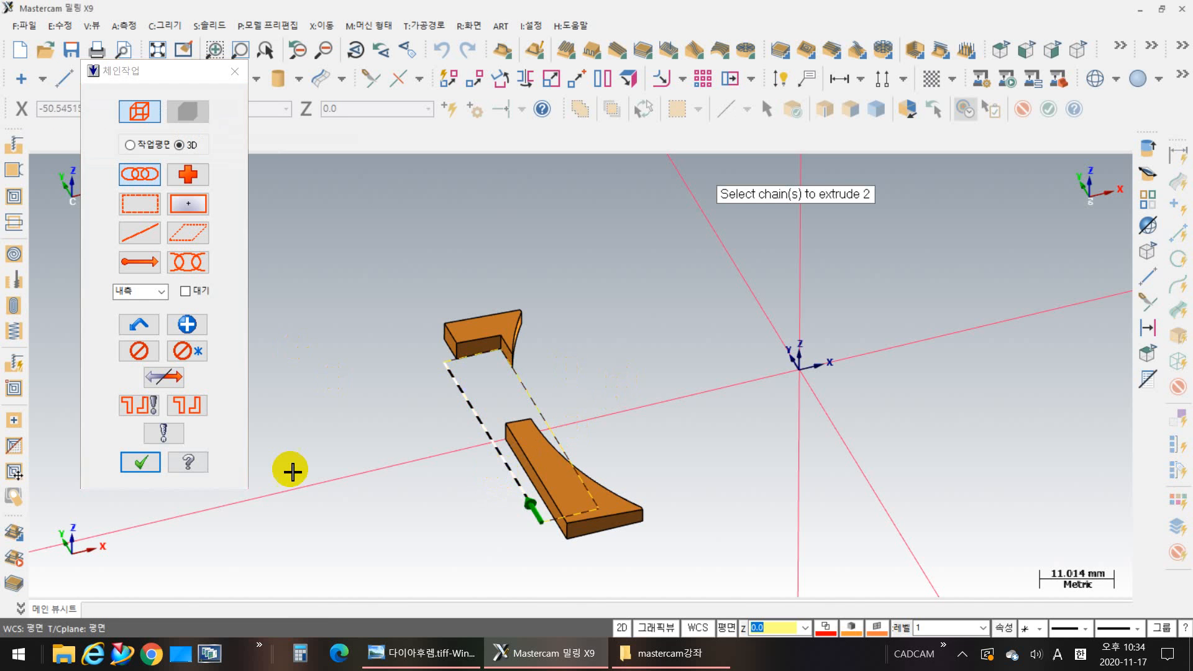
pyautogui.click(148, 467)
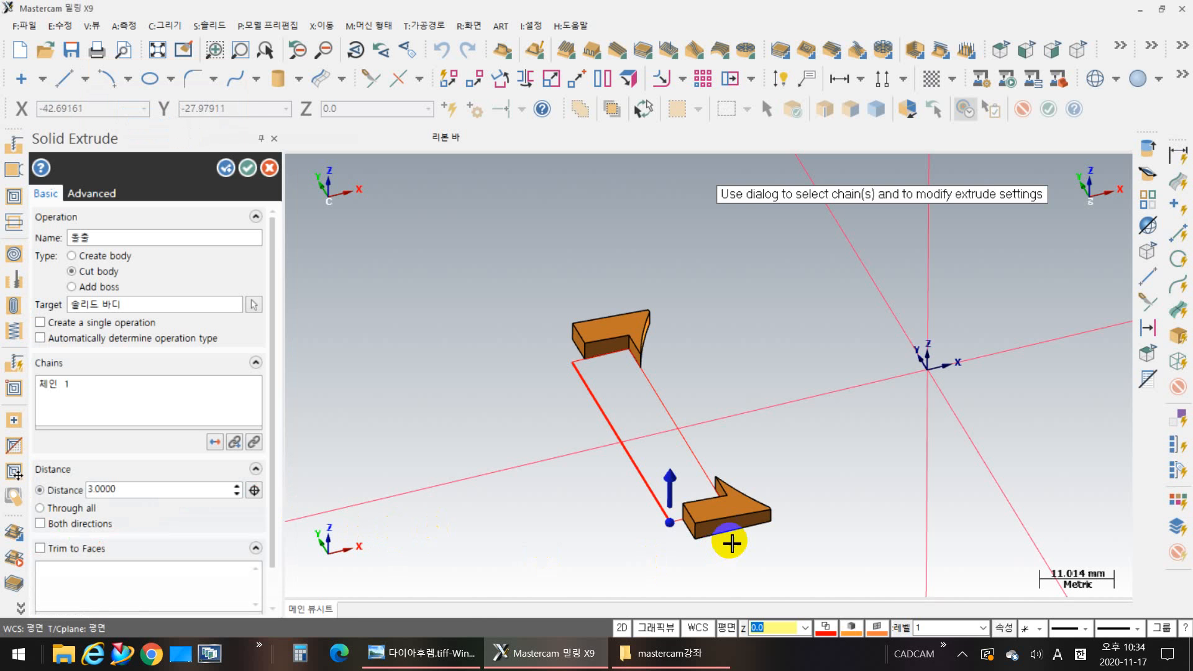
pyautogui.click(254, 177)
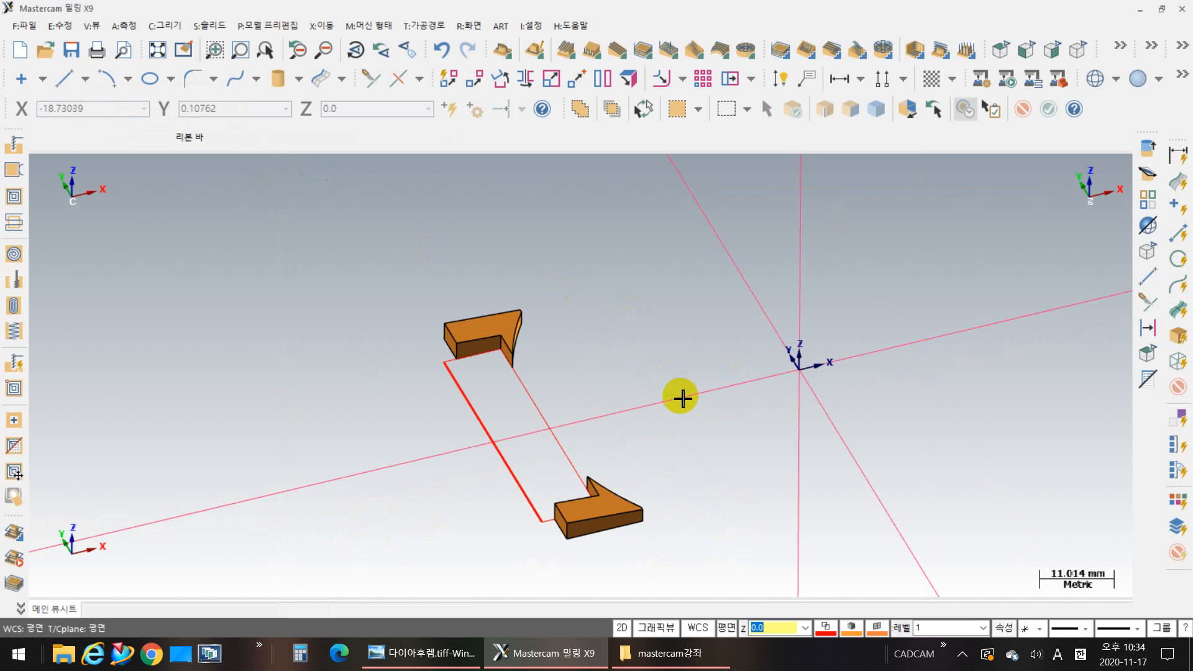
# Step: Restore the hidden disc body and wireframe beside the two cut hinge arms
pyautogui.moveTo(656, 382); pyautogui.dragTo(522, 330, button='middle')
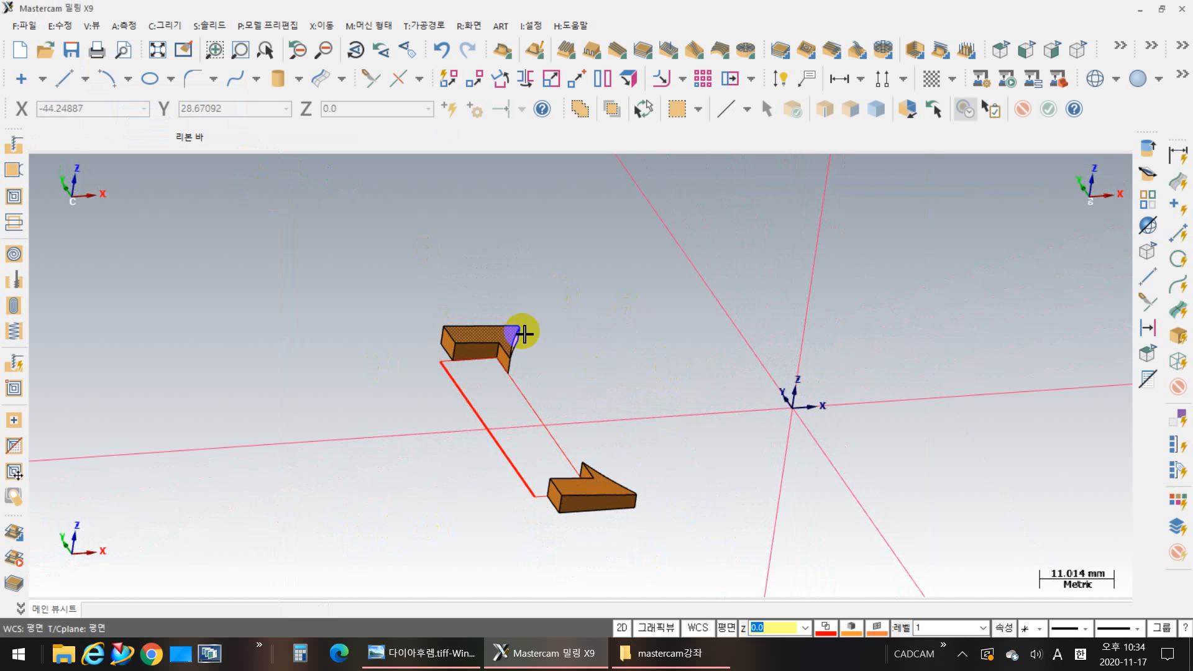
pyautogui.moveTo(639, 407); pyautogui.dragTo(536, 405, button='middle')
pyautogui.scroll(5, 594, 491)
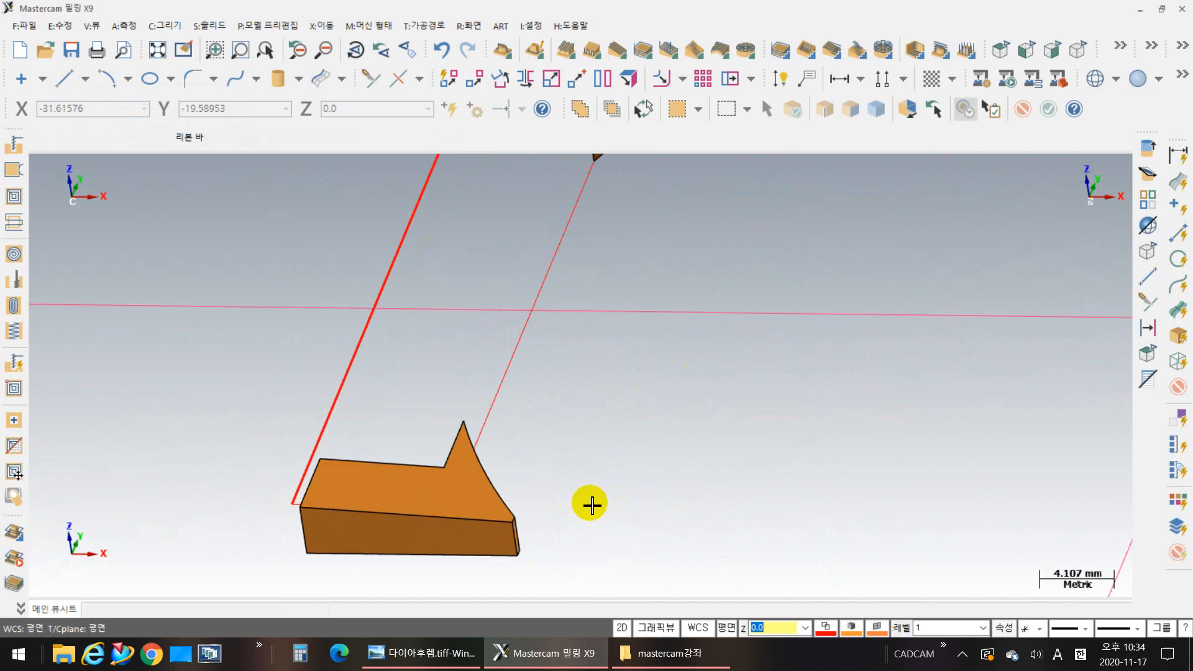
pyautogui.scroll(-2, 590, 497)
pyautogui.scroll(-2, 598, 482)
pyautogui.moveTo(421, 472); pyautogui.dragTo(507, 468, button='middle')
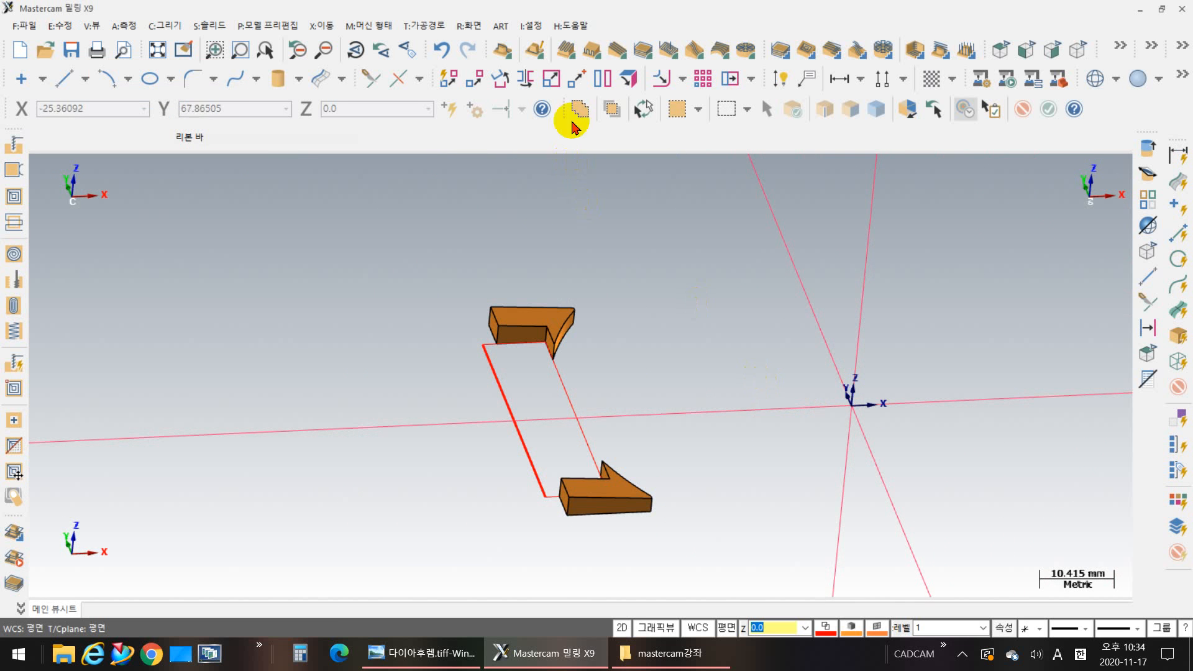
pyautogui.click(466, 26)
pyautogui.click(512, 147)
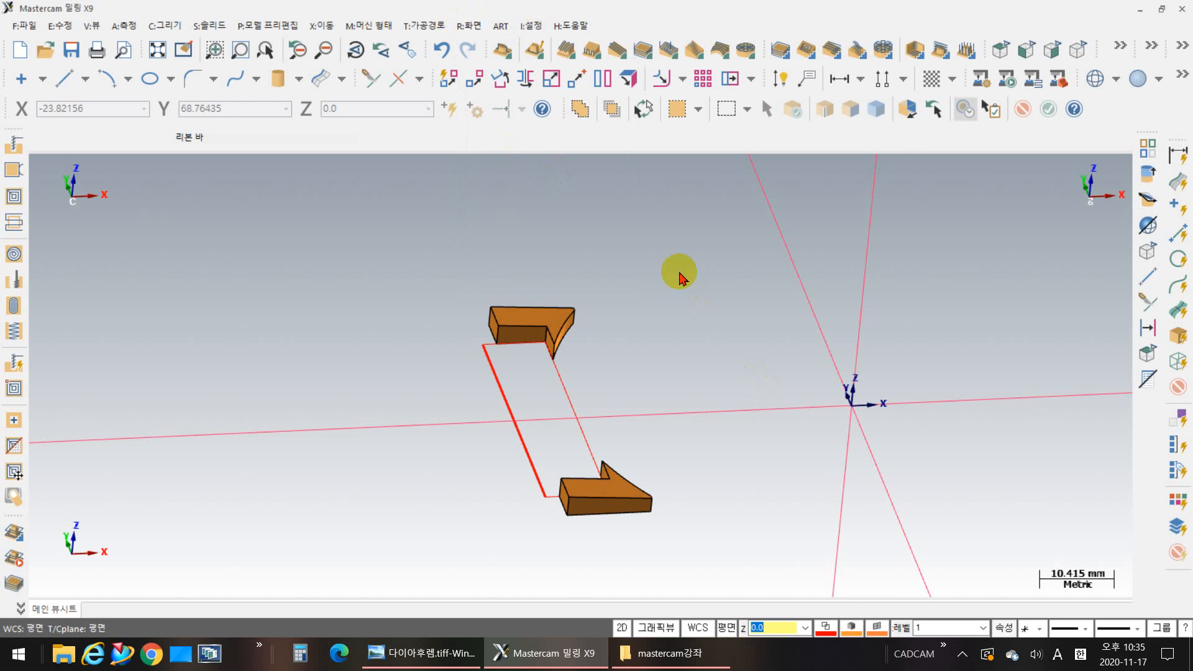
pyautogui.click(736, 311)
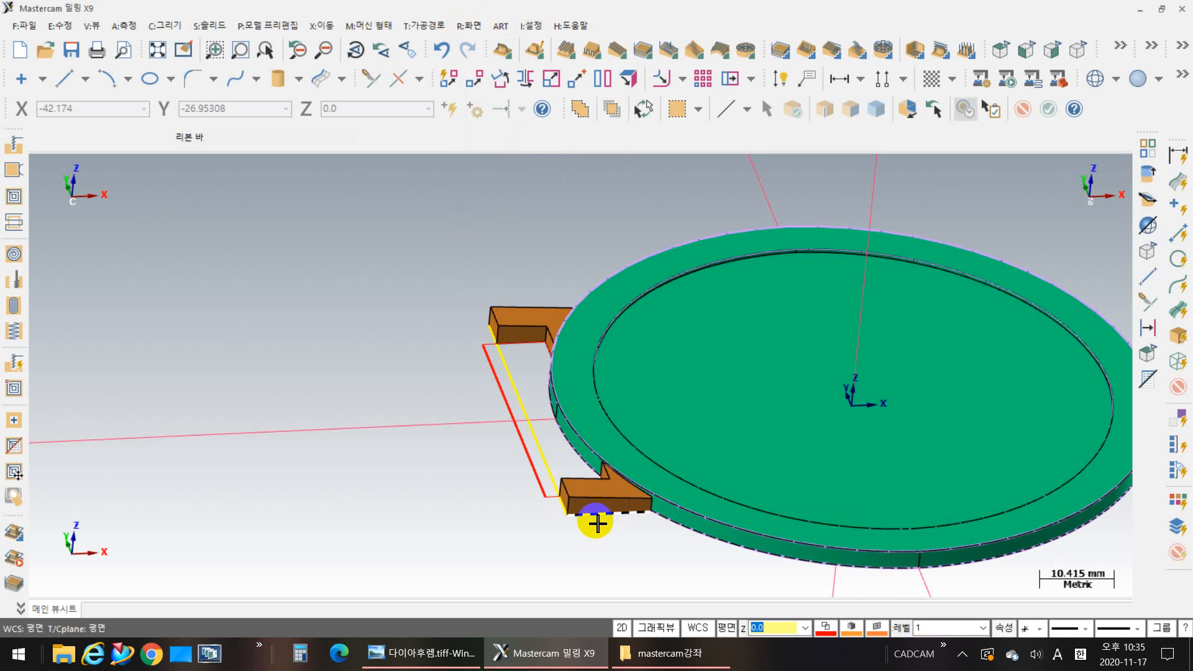
# Step: Examine from several angles how the two hinge arms meet the disc's outer edge
pyautogui.click(597, 524)
pyautogui.moveTo(472, 476)
pyautogui.mouseDown(button='middle')
pyautogui.moveTo(477, 533)
pyautogui.moveTo(507, 464)
pyautogui.moveTo(619, 462)
pyautogui.moveTo(602, 506)
pyautogui.mouseUp(button='middle')
pyautogui.scroll(4, 515, 416)
pyautogui.moveTo(525, 427); pyautogui.dragTo(565, 402, button='middle')
pyautogui.scroll(3, 617, 284)
pyautogui.keyDown('shift'); pyautogui.moveTo(632, 226); pyautogui.dragTo(535, 402, button='middle'); pyautogui.keyUp('shift')
pyautogui.scroll(-3, 538, 402)
pyautogui.keyDown('shift'); pyautogui.moveTo(636, 381); pyautogui.dragTo(430, 253, button='middle'); pyautogui.keyUp('shift')
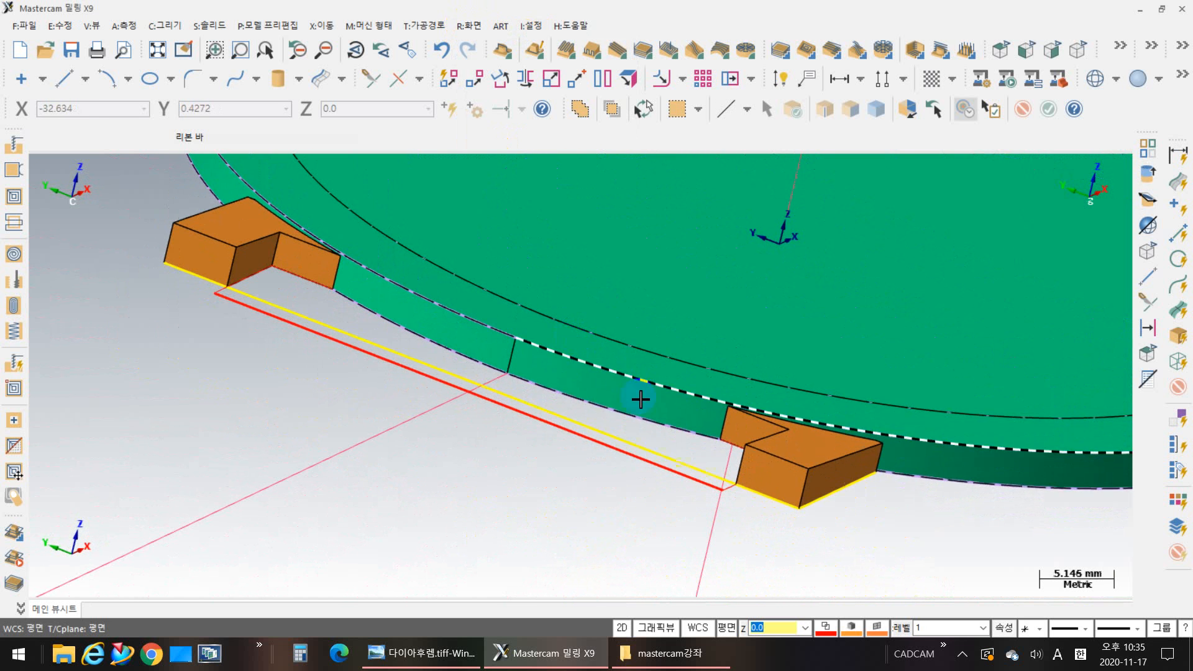
pyautogui.moveTo(679, 506); pyautogui.dragTo(799, 328, button='middle')
pyautogui.scroll(-2, 799, 329)
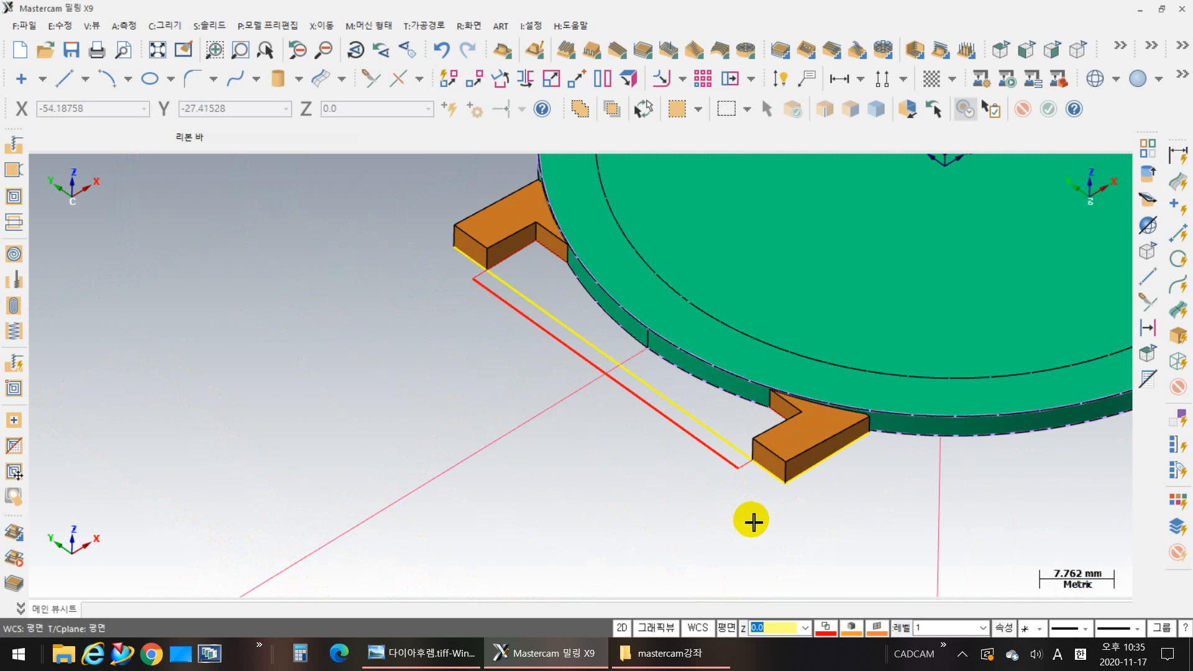
# Step: Show the reference drawing beside the model and examine Section C-C and the front view's hinge dimensions
pyautogui.click(1164, 14)
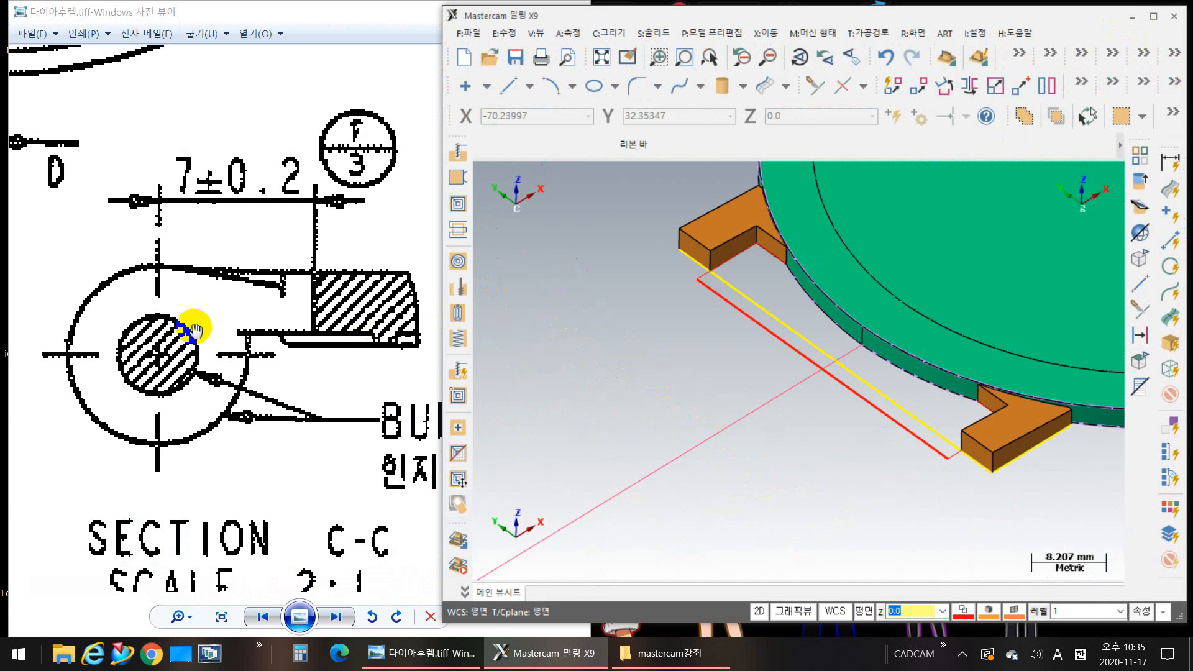
pyautogui.click(230, 284)
pyautogui.scroll(-3, 230, 285)
pyautogui.scroll(3, 474, 365)
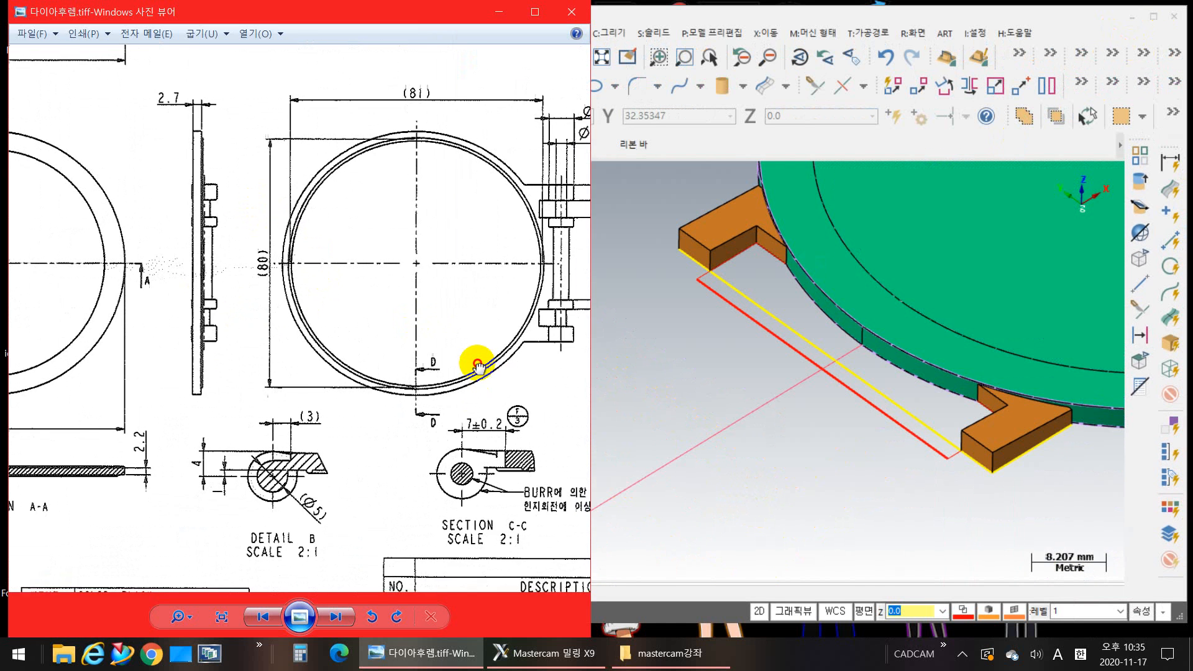
pyautogui.moveTo(254, 357)
pyautogui.mouseDown()
pyautogui.moveTo(556, 417)
pyautogui.moveTo(646, 389)
pyautogui.mouseUp()
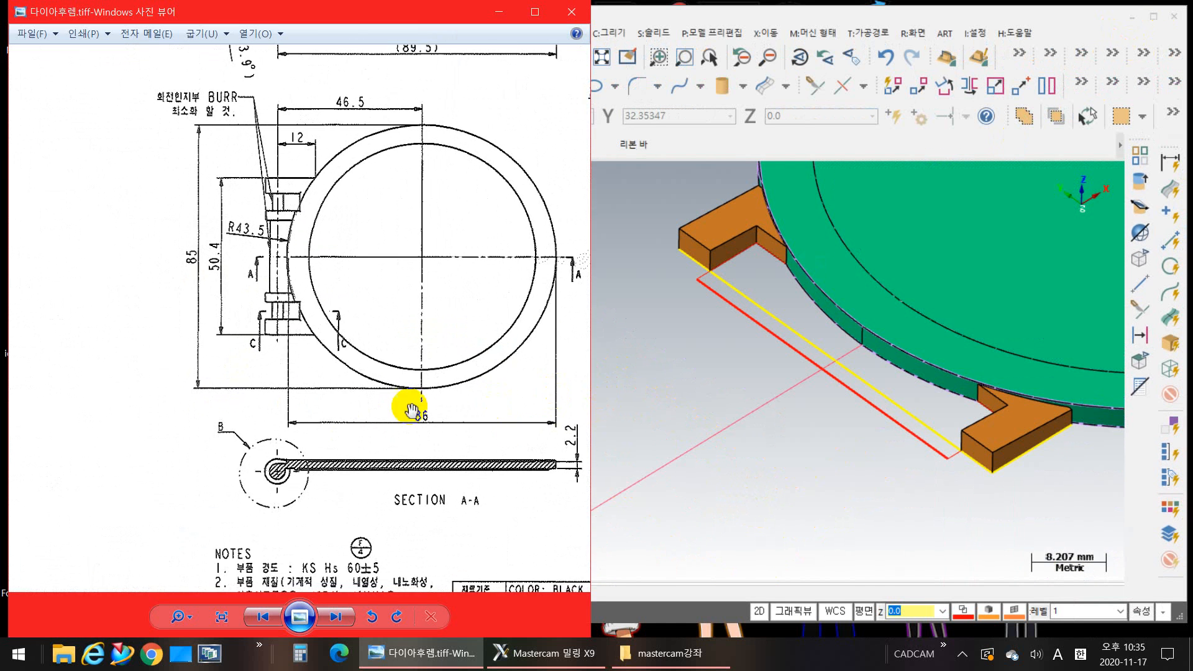
pyautogui.moveTo(349, 295); pyautogui.dragTo(264, 320)
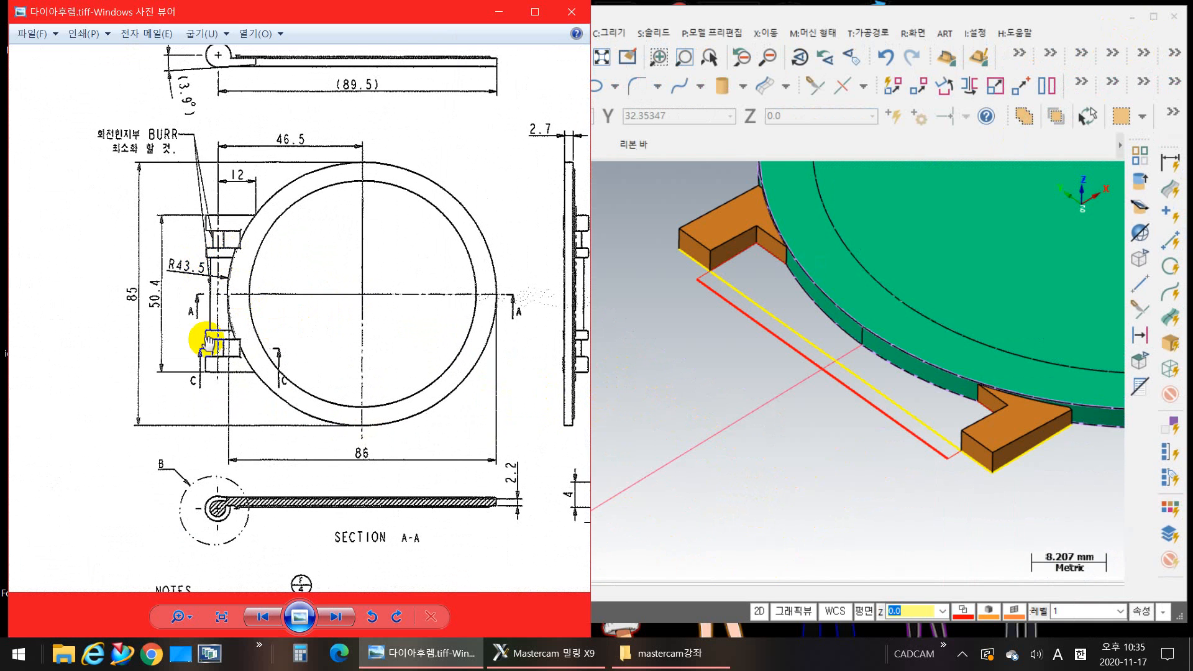
pyautogui.click(634, 401)
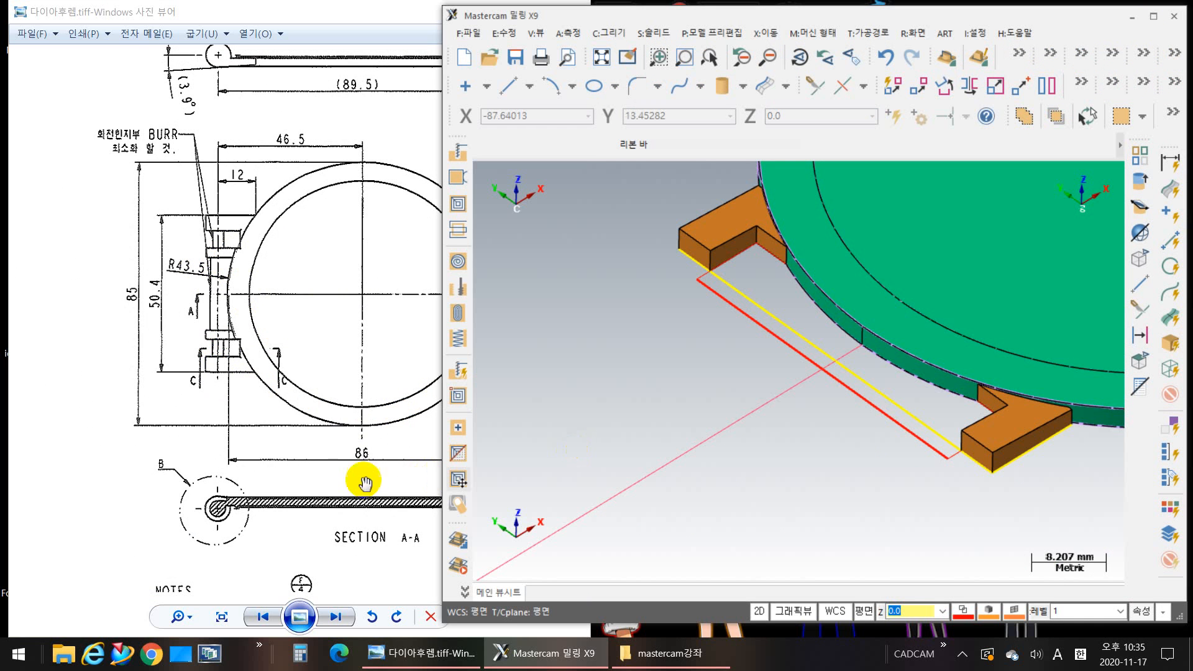
# Step: Examine the hinge pin dimensions in the drawing's rear view and the hinge shape in its isometric view
pyautogui.moveTo(295, 414); pyautogui.dragTo(119, 385)
pyautogui.scroll(-3, 309, 439)
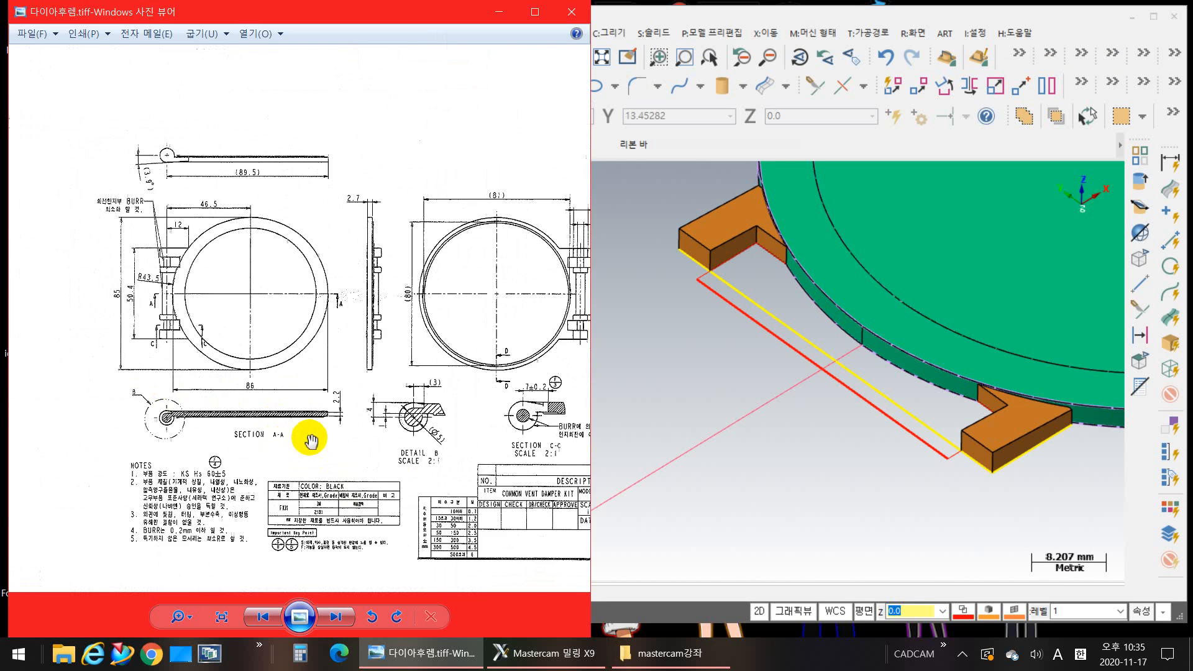
pyautogui.moveTo(443, 454)
pyautogui.mouseDown()
pyautogui.moveTo(245, 415)
pyautogui.moveTo(192, 419)
pyautogui.mouseUp()
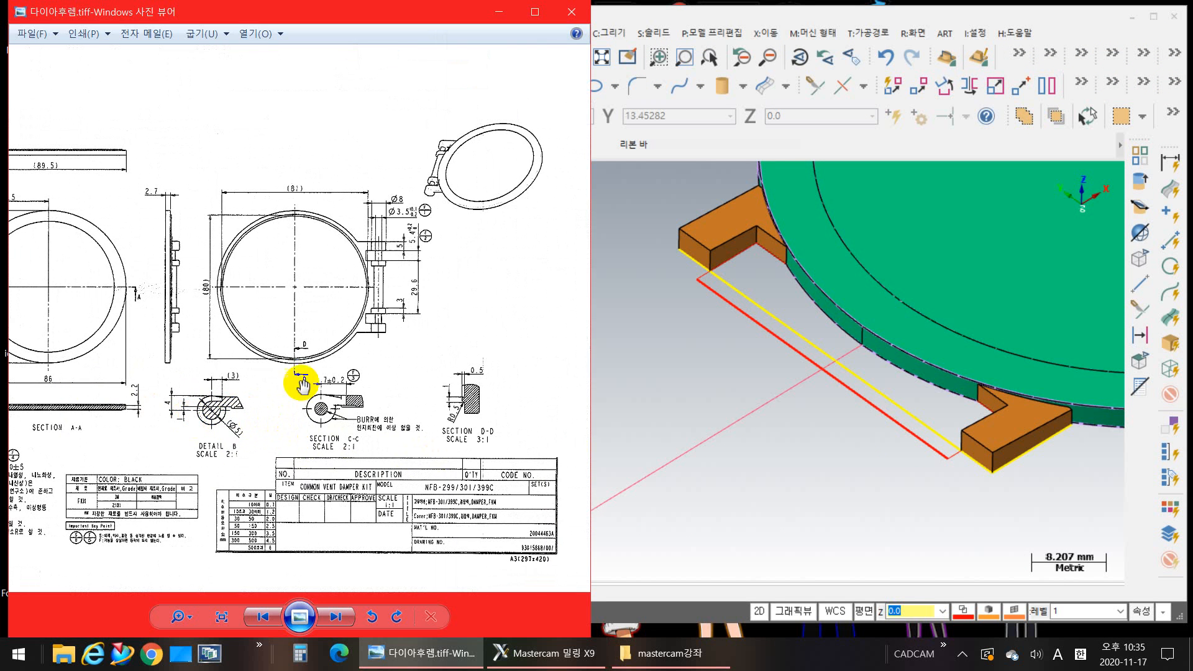
pyautogui.scroll(2, 437, 197)
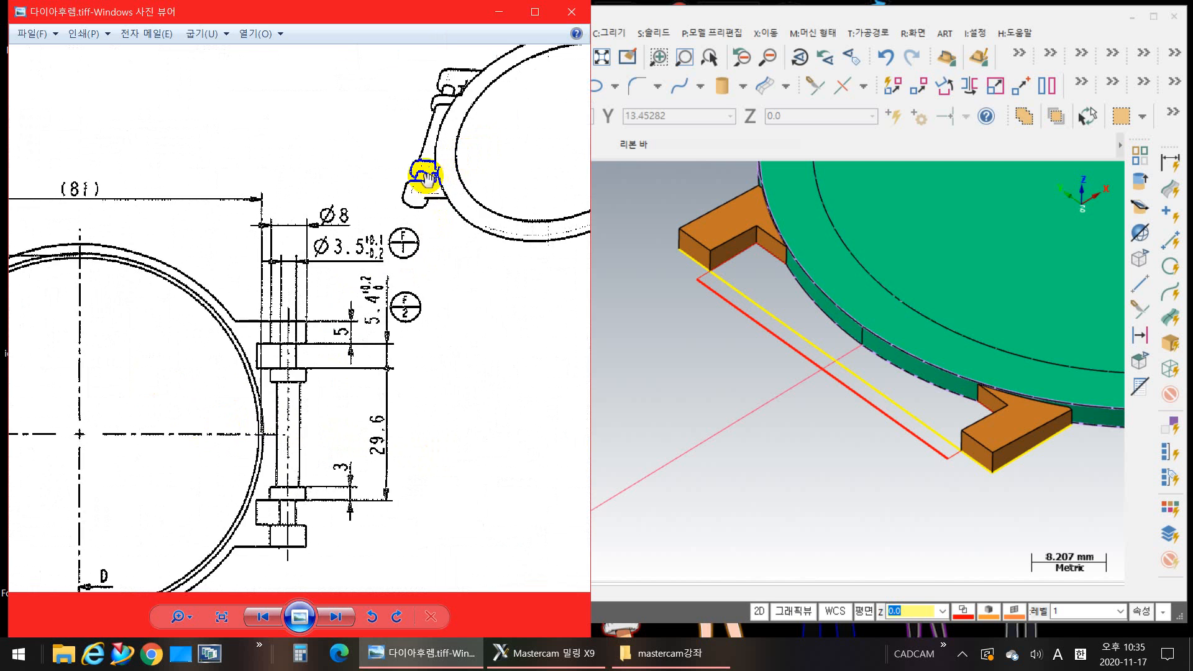
pyautogui.scroll(5, 410, 261)
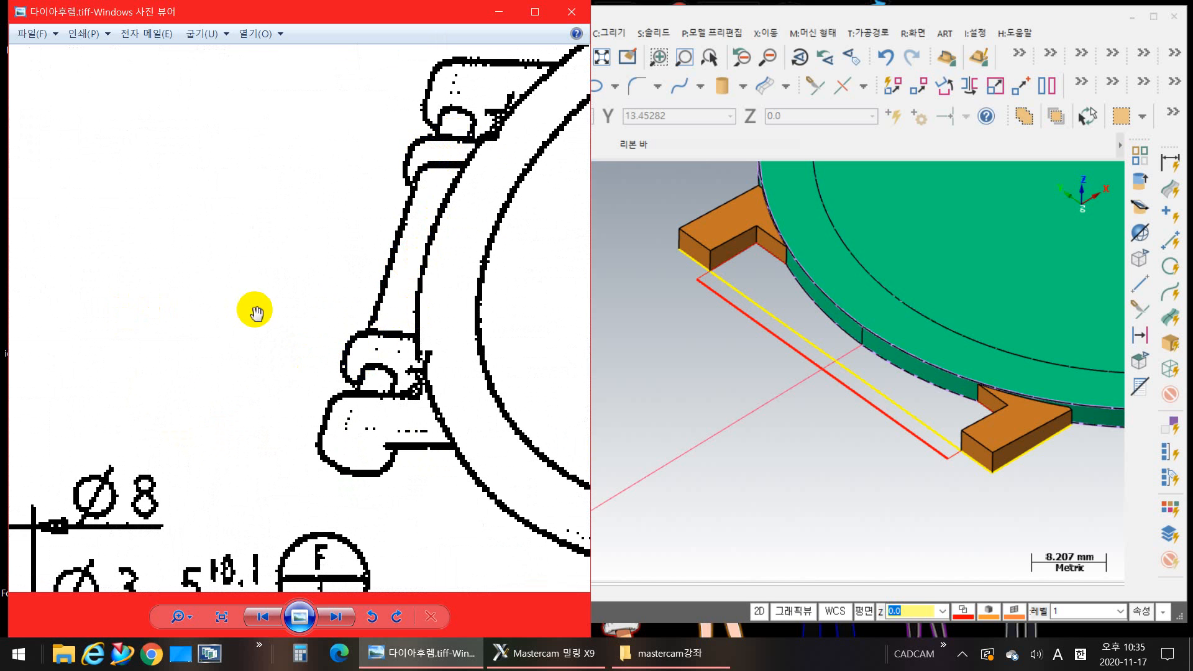
# Step: Examine the drawing's rear view and Detail B for the hinge pin's diameter, height and offset dimensions
pyautogui.scroll(-5, 245, 307)
pyautogui.moveTo(215, 300); pyautogui.dragTo(501, 173)
pyautogui.moveTo(234, 311); pyautogui.dragTo(394, 125)
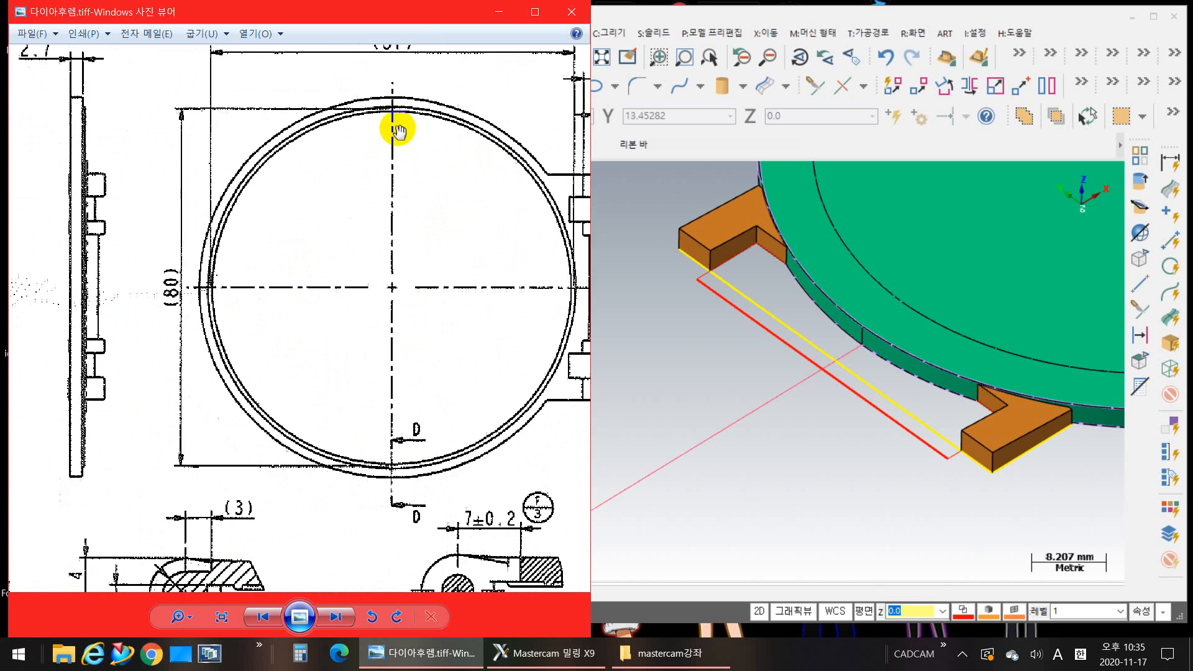
pyautogui.moveTo(312, 241); pyautogui.dragTo(62, 318)
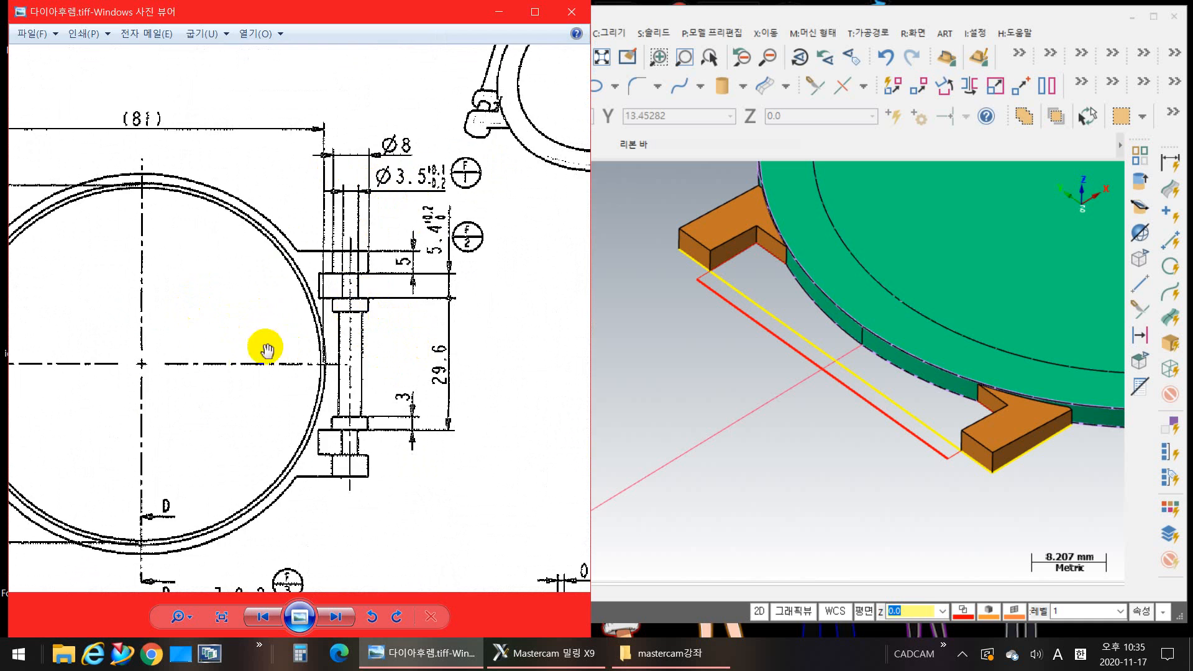
pyautogui.moveTo(212, 366); pyautogui.dragTo(513, 215)
pyautogui.moveTo(266, 368); pyautogui.dragTo(271, 235)
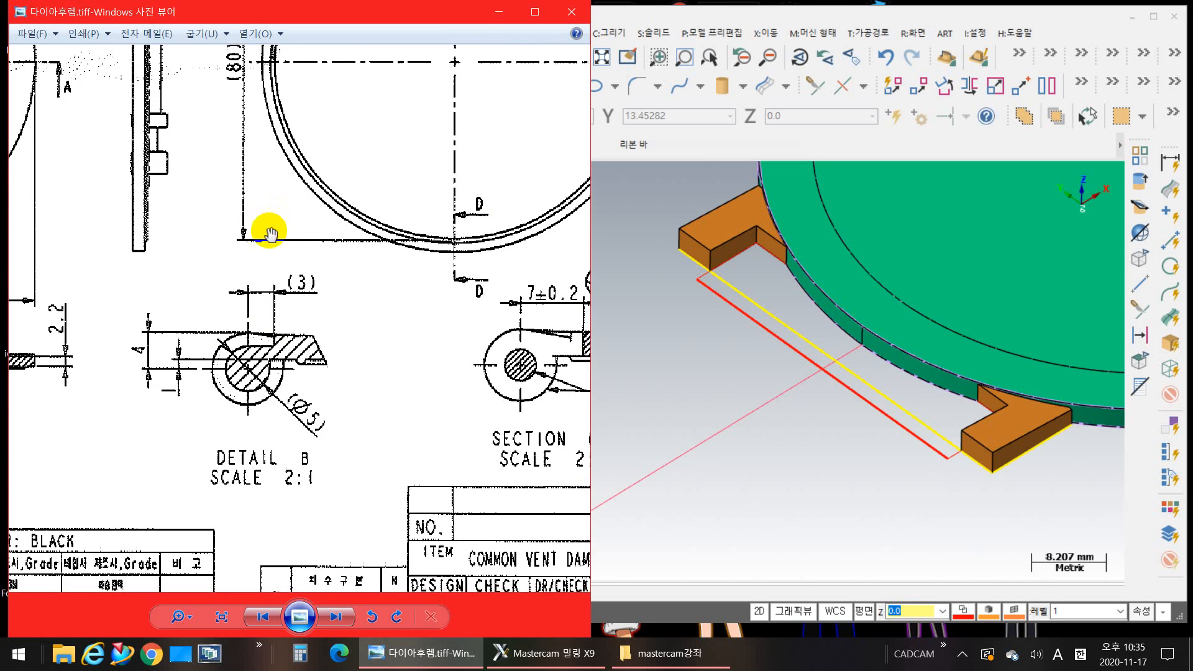
pyautogui.moveTo(281, 294); pyautogui.dragTo(368, 367)
pyautogui.moveTo(262, 321); pyautogui.dragTo(536, 286)
pyautogui.moveTo(225, 339); pyautogui.dragTo(173, 338)
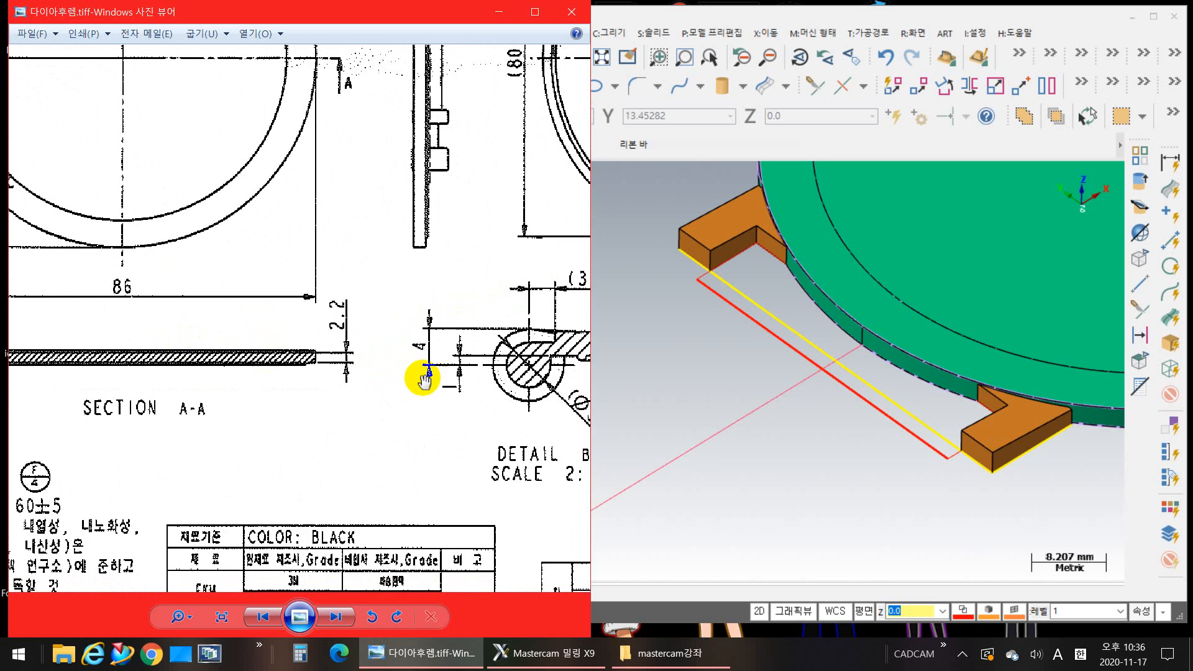
pyautogui.moveTo(418, 375); pyautogui.dragTo(294, 354)
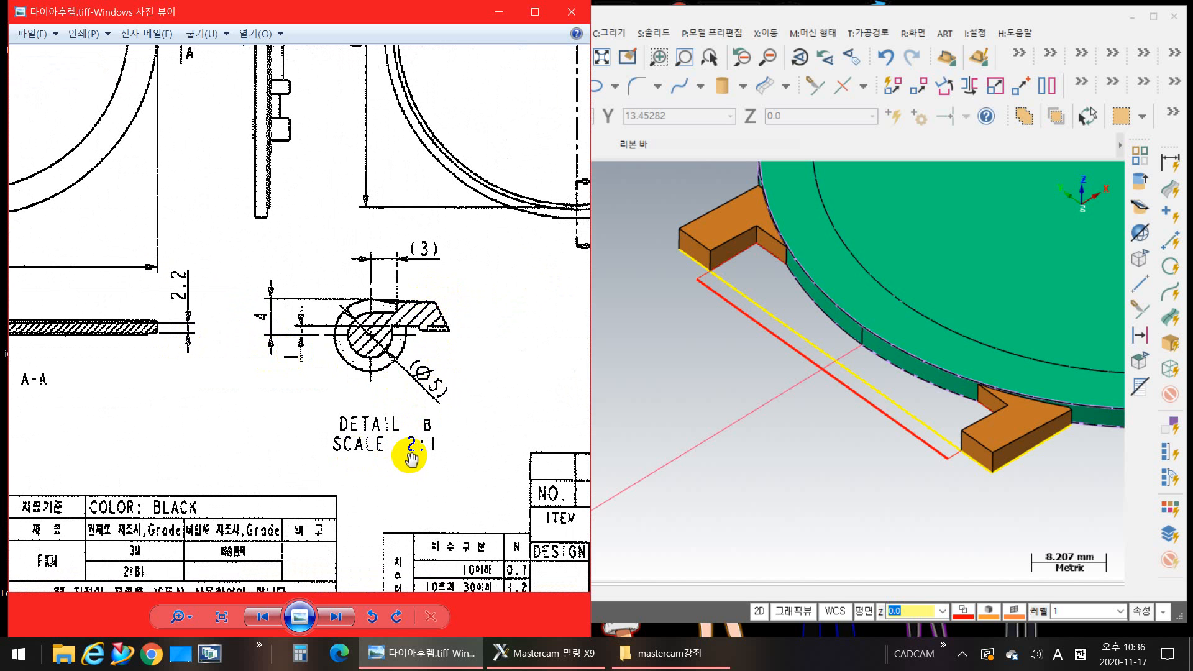
pyautogui.moveTo(501, 277)
pyautogui.mouseDown()
pyautogui.moveTo(487, 292)
pyautogui.moveTo(445, 269)
pyautogui.mouseUp()
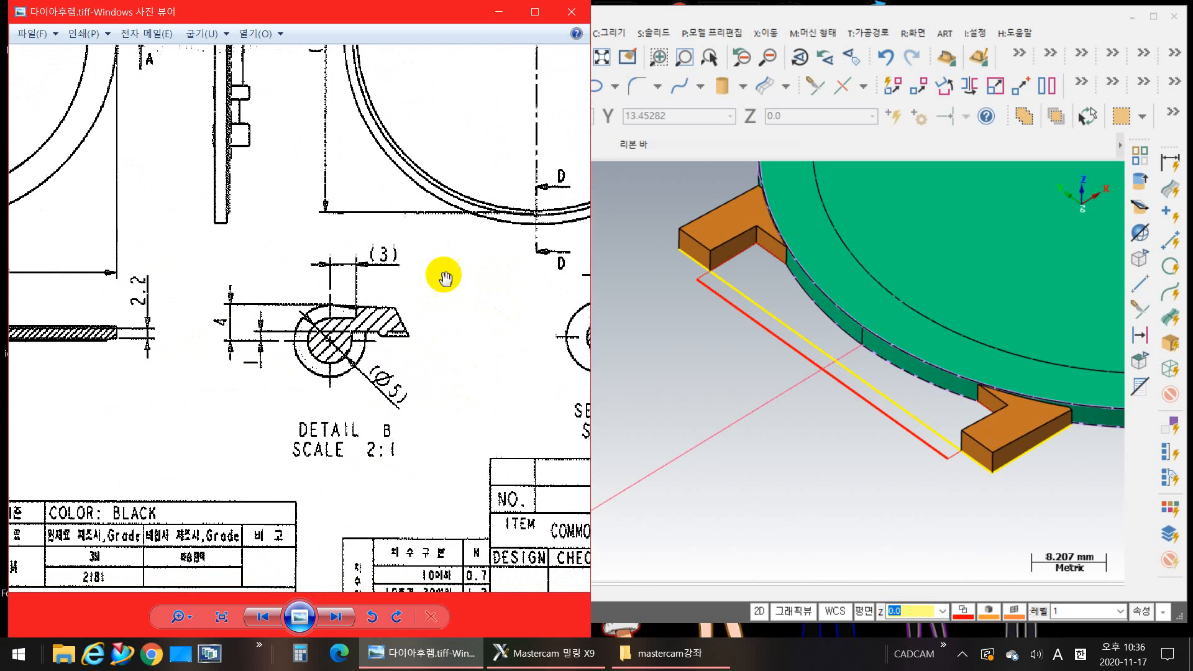
# Step: Compare the drawing's front and side views with the hinge pin and collar dimensions in the rear view
pyautogui.moveTo(389, 323)
pyautogui.mouseDown()
pyautogui.moveTo(375, 341)
pyautogui.moveTo(466, 354)
pyautogui.moveTo(479, 277)
pyautogui.moveTo(341, 205)
pyautogui.moveTo(498, 458)
pyautogui.mouseUp()
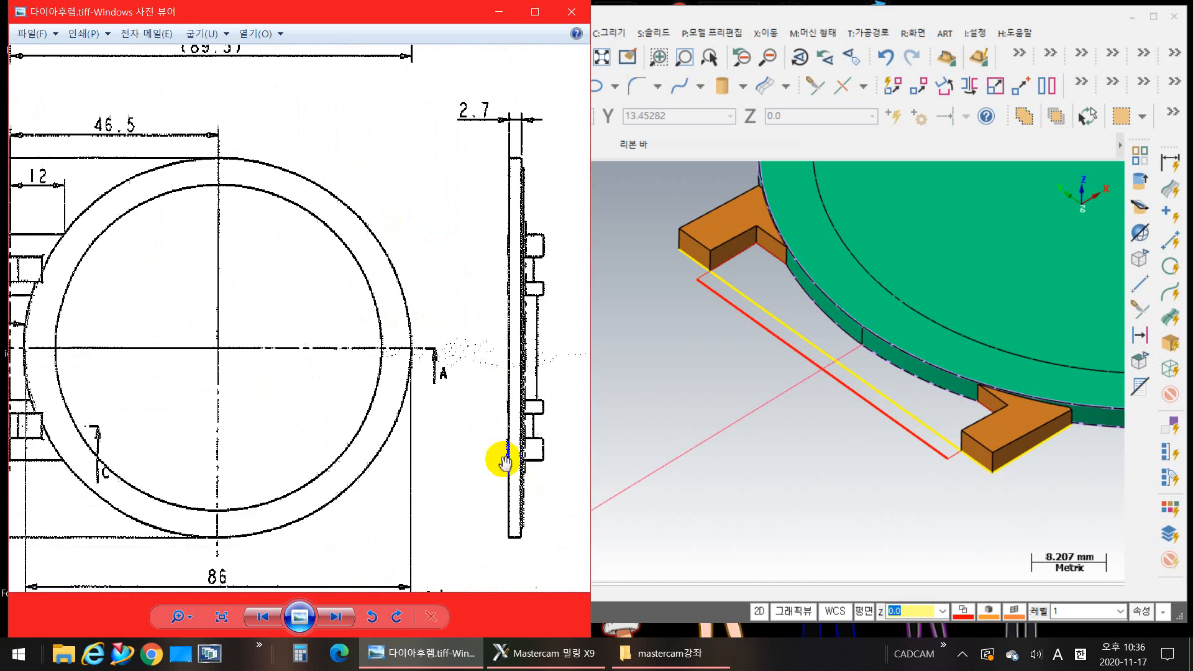
pyautogui.moveTo(219, 259); pyautogui.dragTo(381, 308)
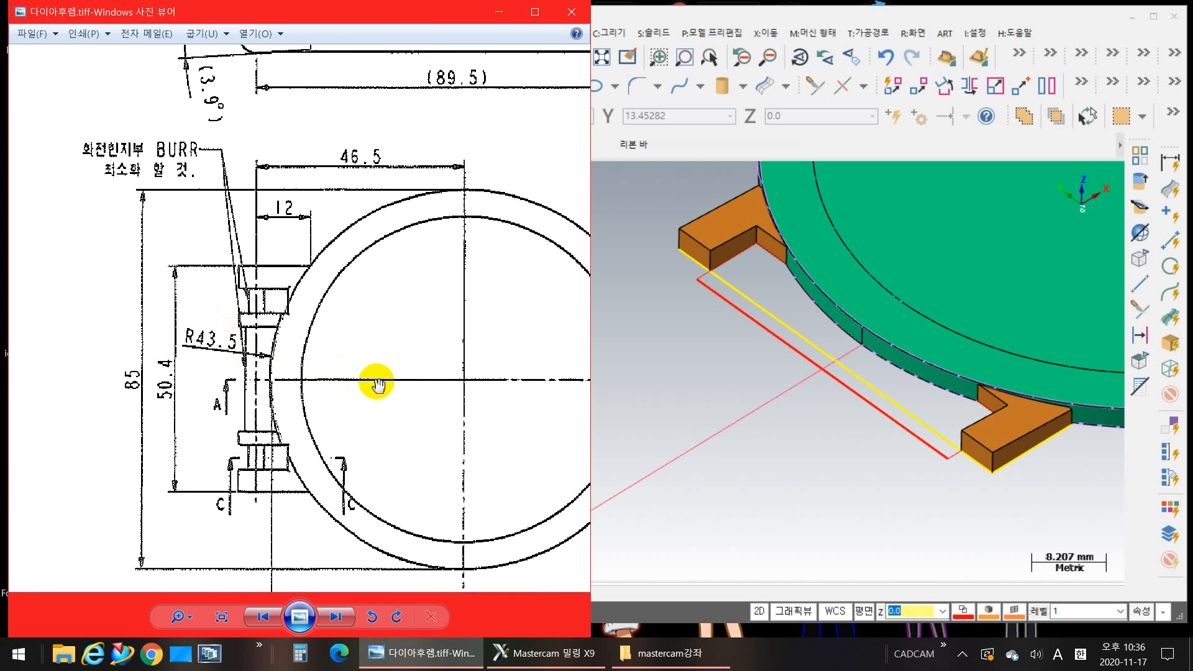
pyautogui.moveTo(380, 411); pyautogui.dragTo(66, 342)
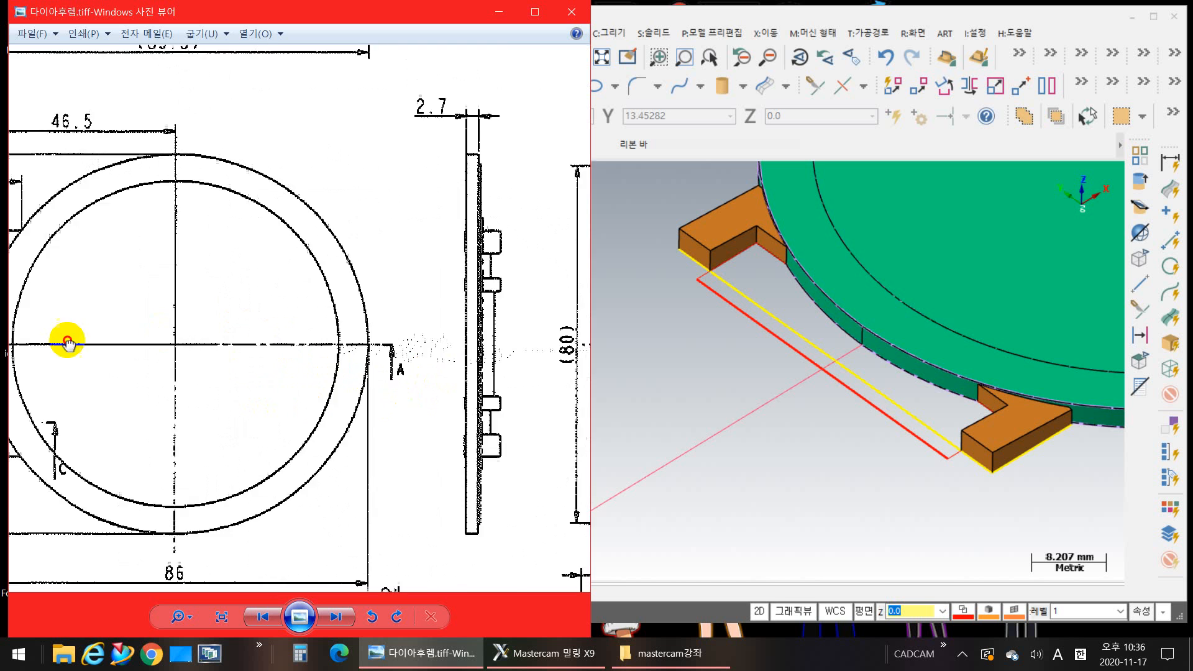
pyautogui.moveTo(426, 362); pyautogui.dragTo(98, 301)
pyautogui.moveTo(397, 314)
pyautogui.mouseDown()
pyautogui.moveTo(192, 315)
pyautogui.moveTo(234, 319)
pyautogui.moveTo(192, 360)
pyautogui.mouseUp()
pyautogui.moveTo(266, 289); pyautogui.dragTo(349, 389)
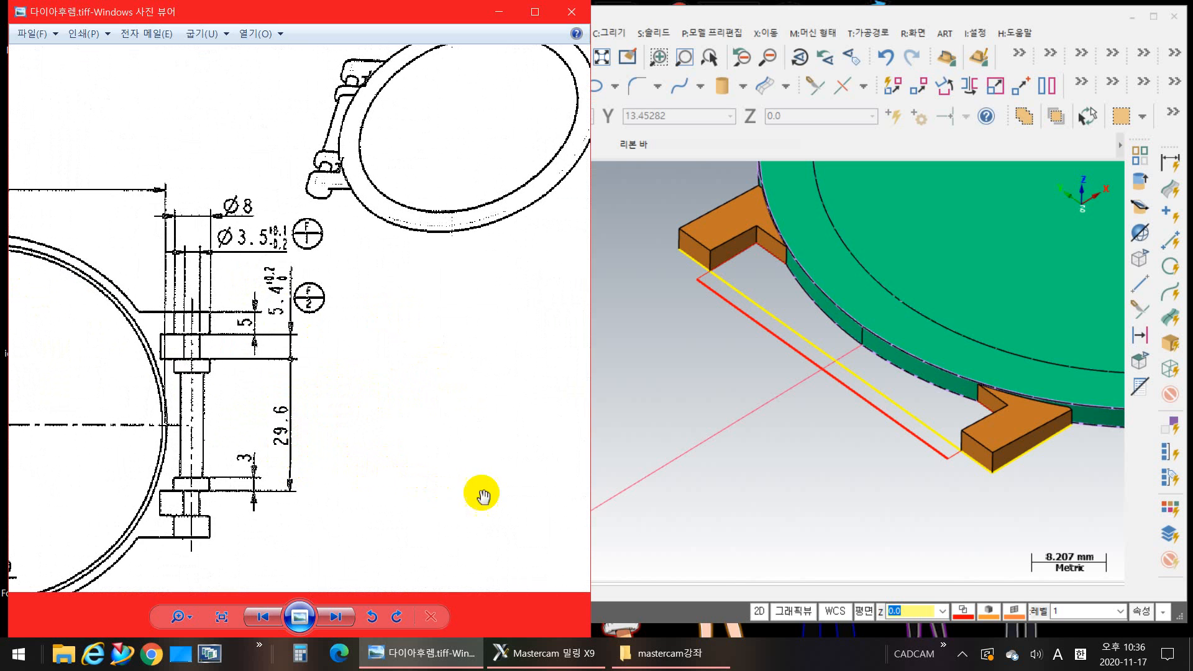
# Step: Switch back to Mastercam and set the construction plane to the front plane (정면)
pyautogui.click(726, 478)
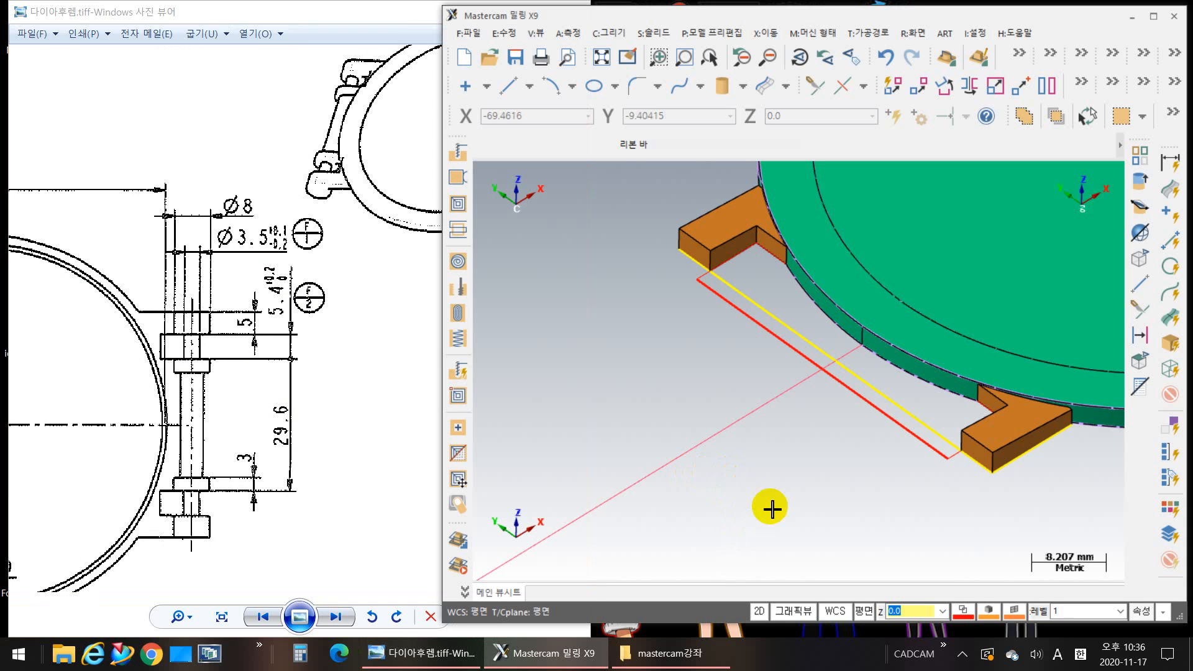
pyautogui.moveTo(797, 552); pyautogui.dragTo(710, 538, button='middle')
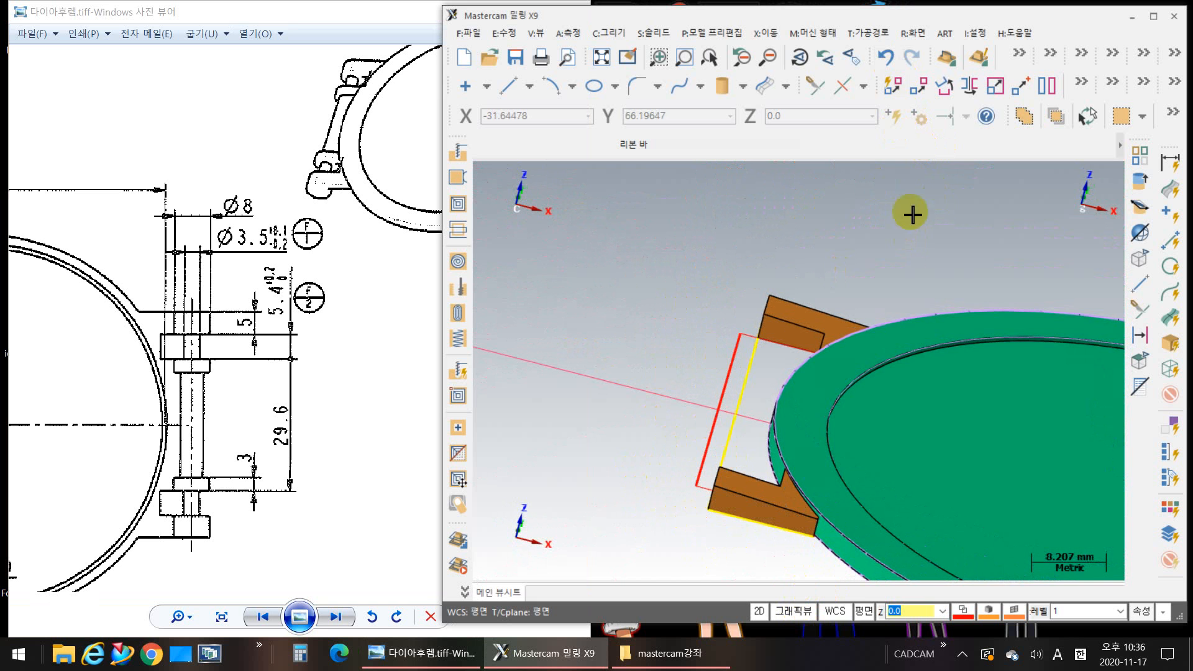
pyautogui.click(864, 616)
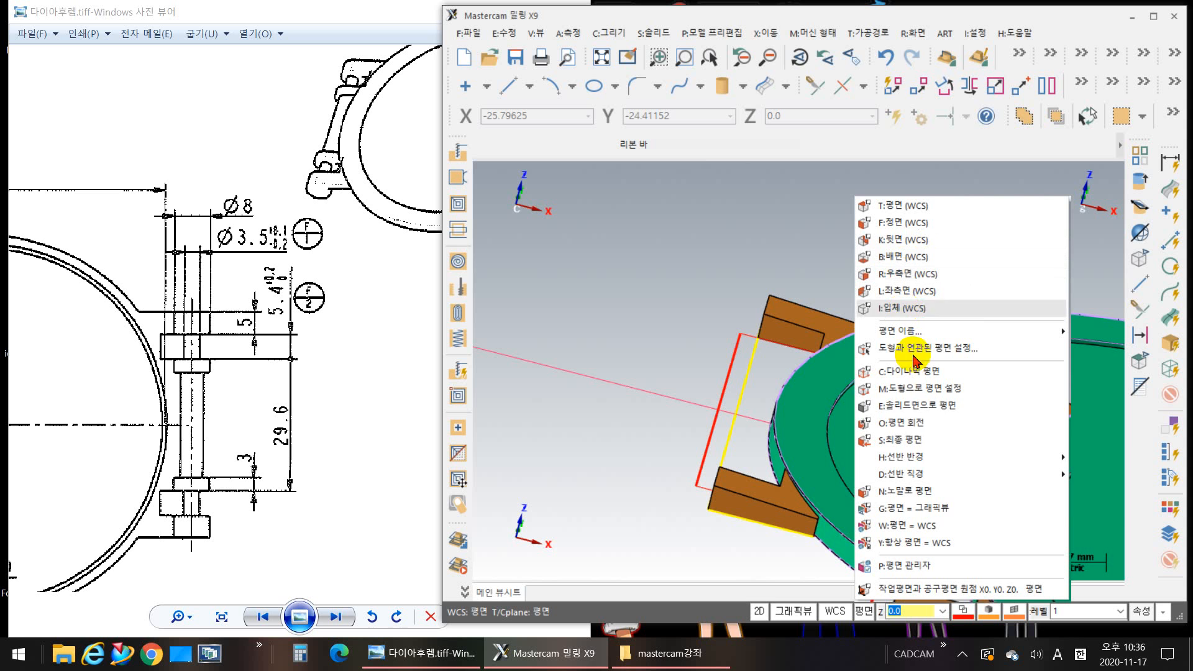
pyautogui.moveTo(911, 463)
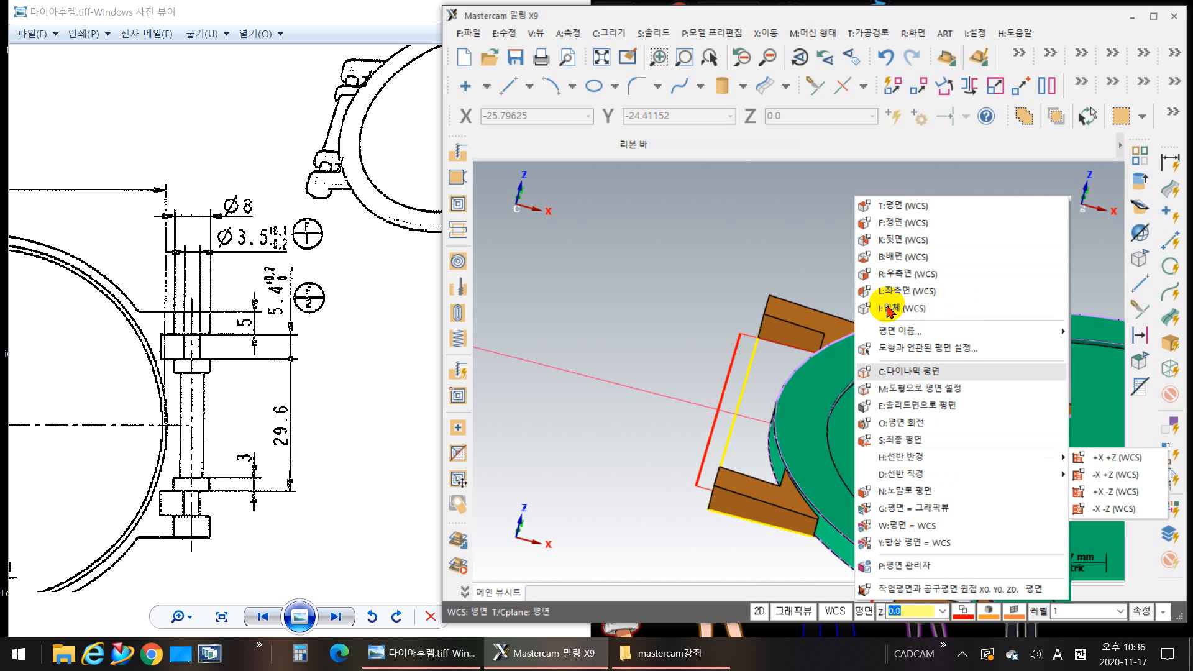
pyautogui.click(895, 222)
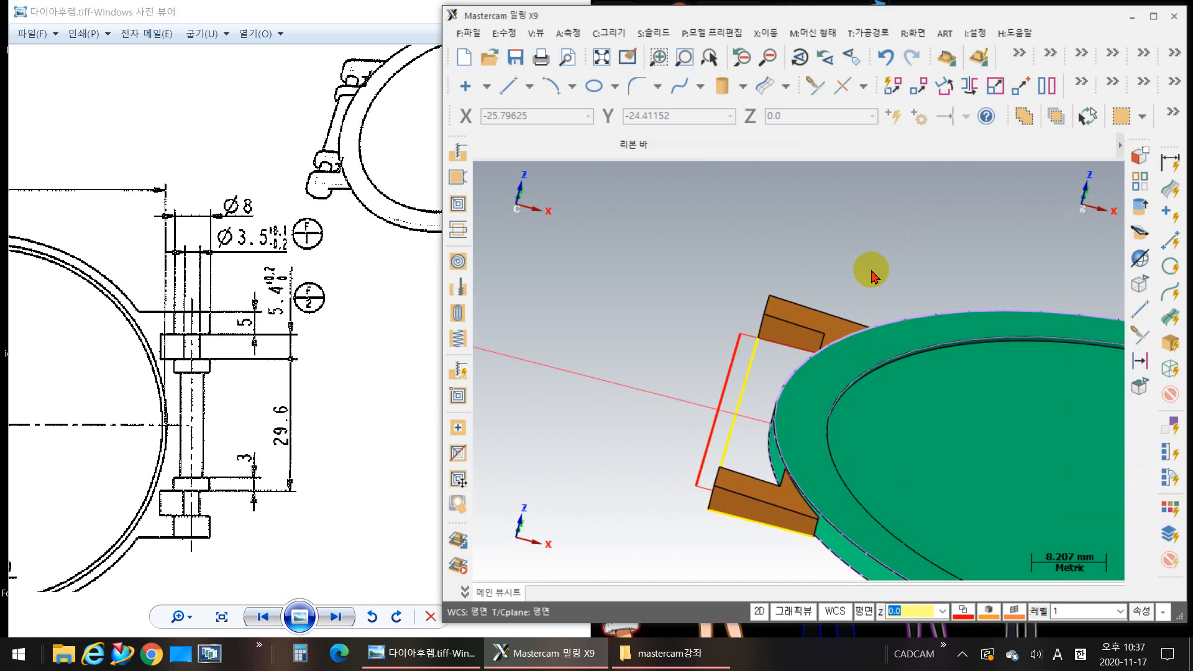
pyautogui.moveTo(656, 428); pyautogui.dragTo(700, 402, button='middle')
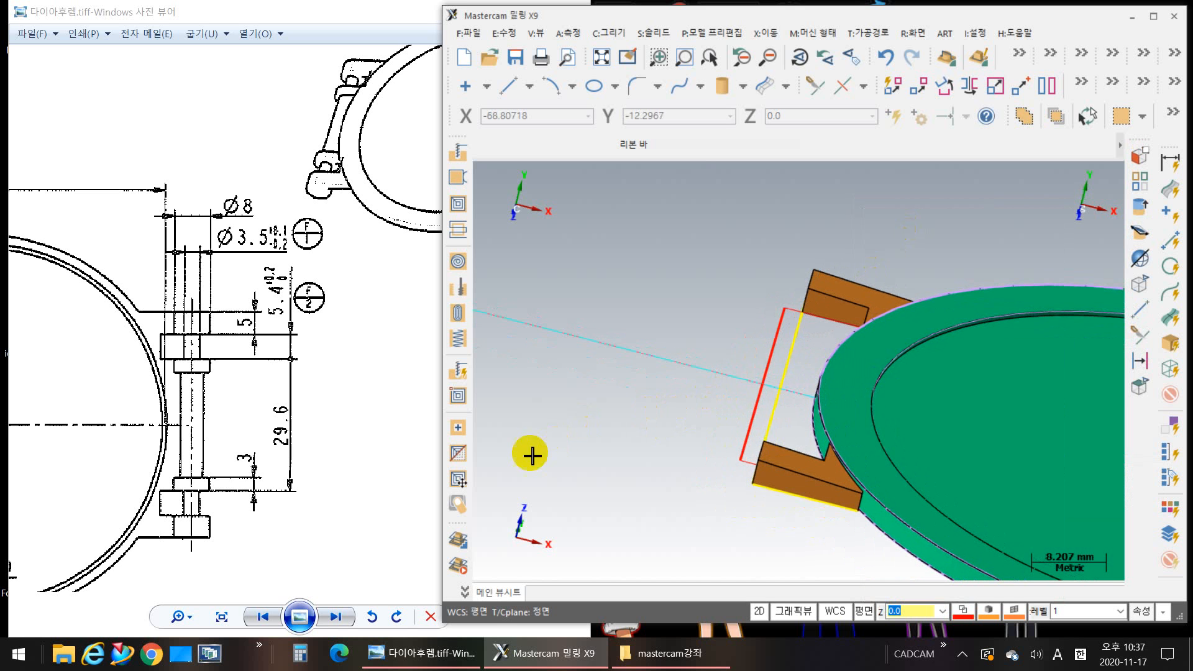
# Step: Draw a 5 mm diameter circle at depth Z 14.8, centred on the midpoint of the yellow line between the hinge arms
pyautogui.click(616, 87)
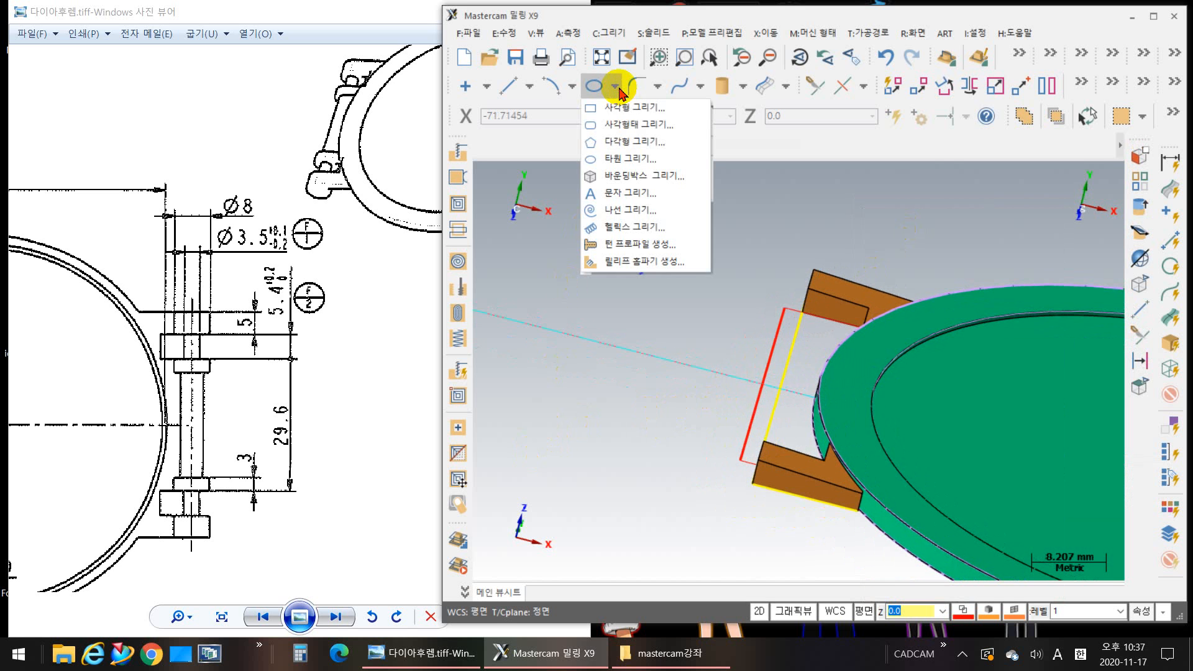
pyautogui.click(573, 87)
pyautogui.click(571, 87)
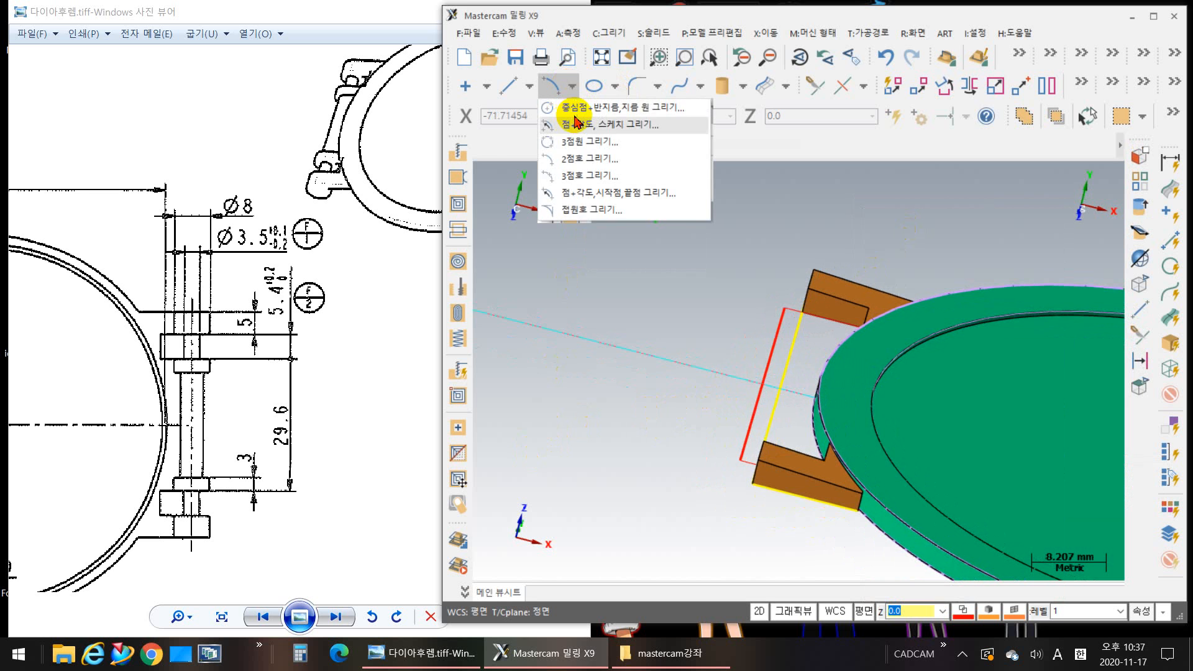
pyautogui.click(575, 110)
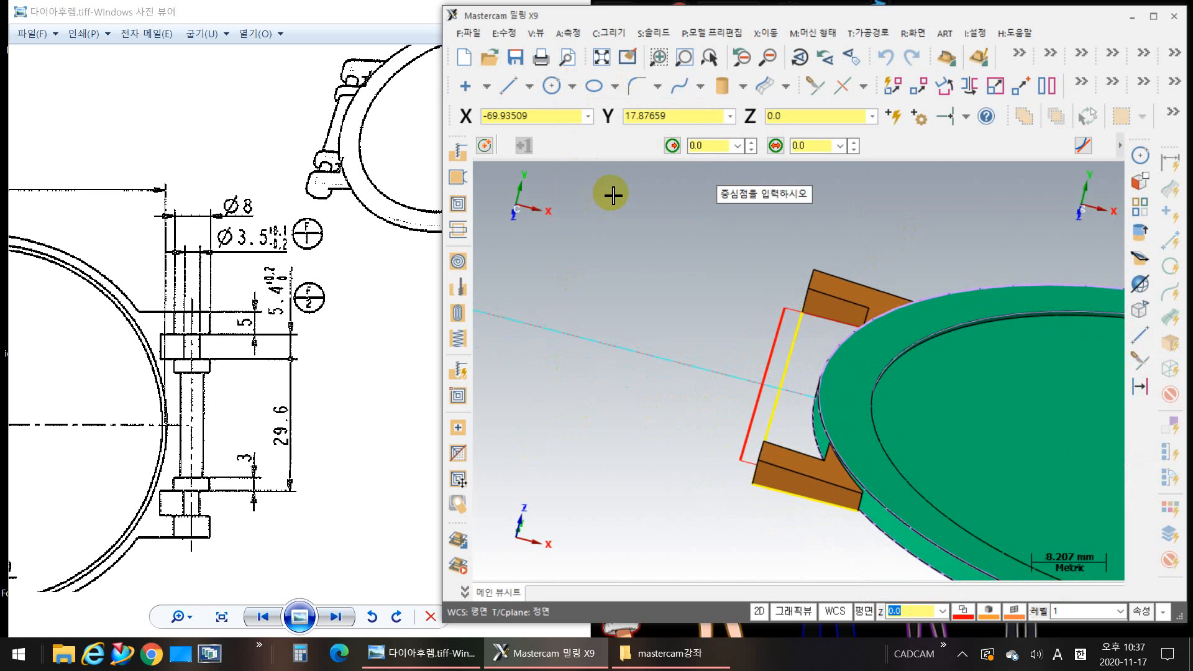
pyautogui.click(814, 146)
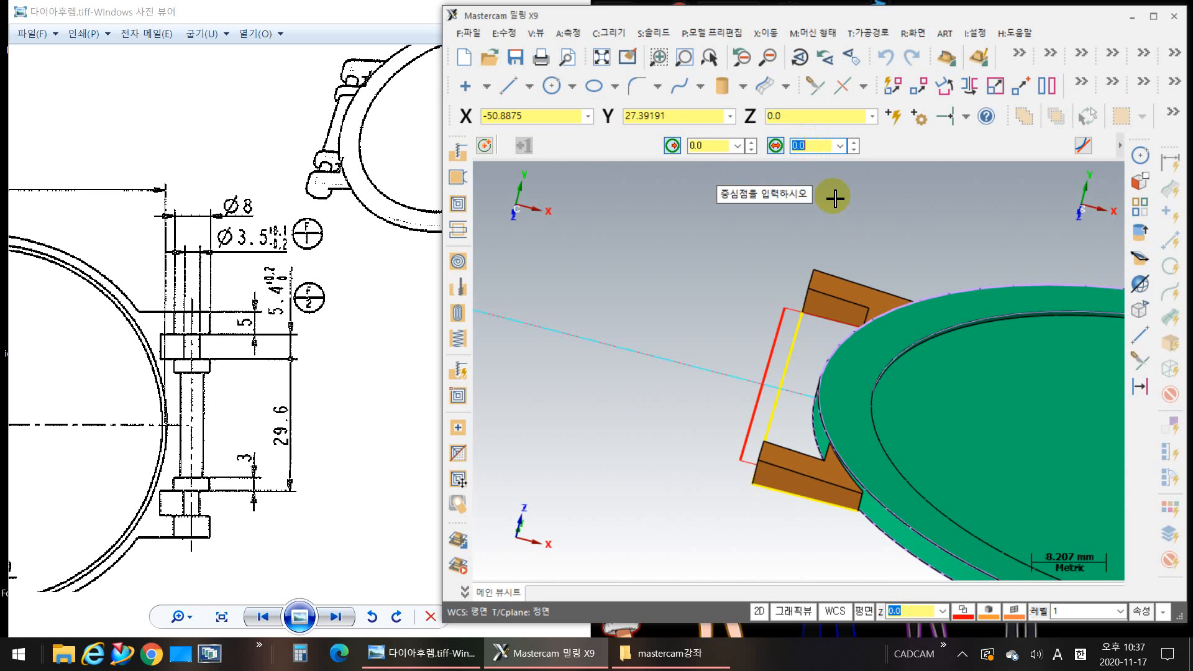
pyautogui.write('5')
pyautogui.press('Return')
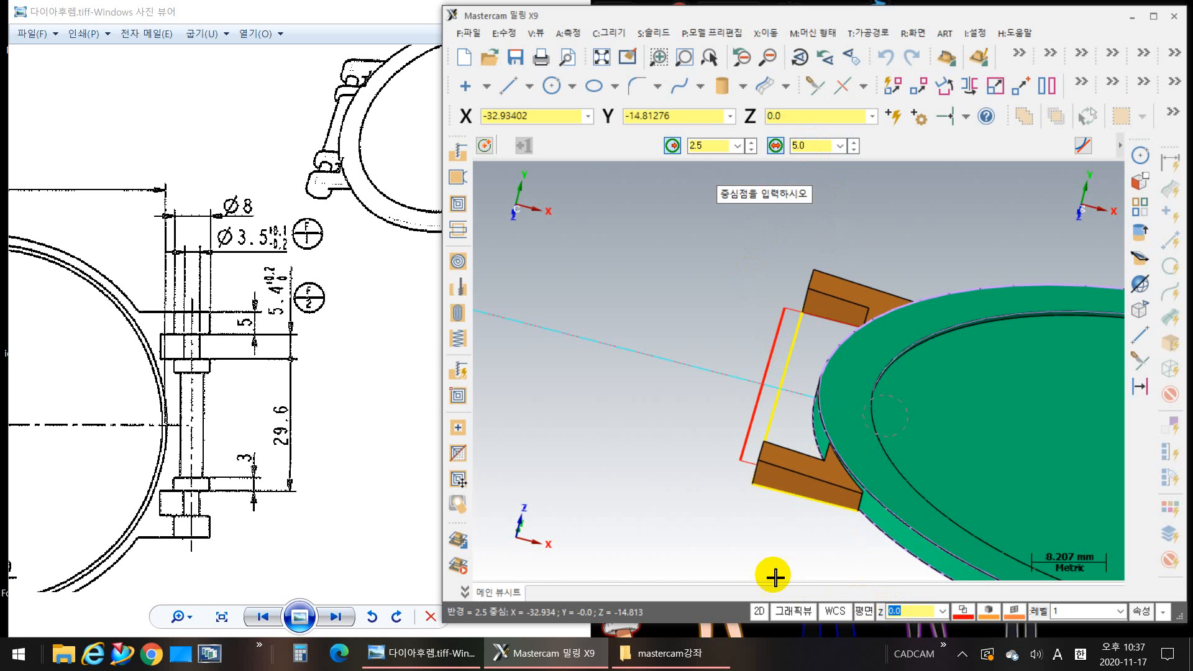
pyautogui.moveTo(721, 546); pyautogui.dragTo(692, 533, button='middle')
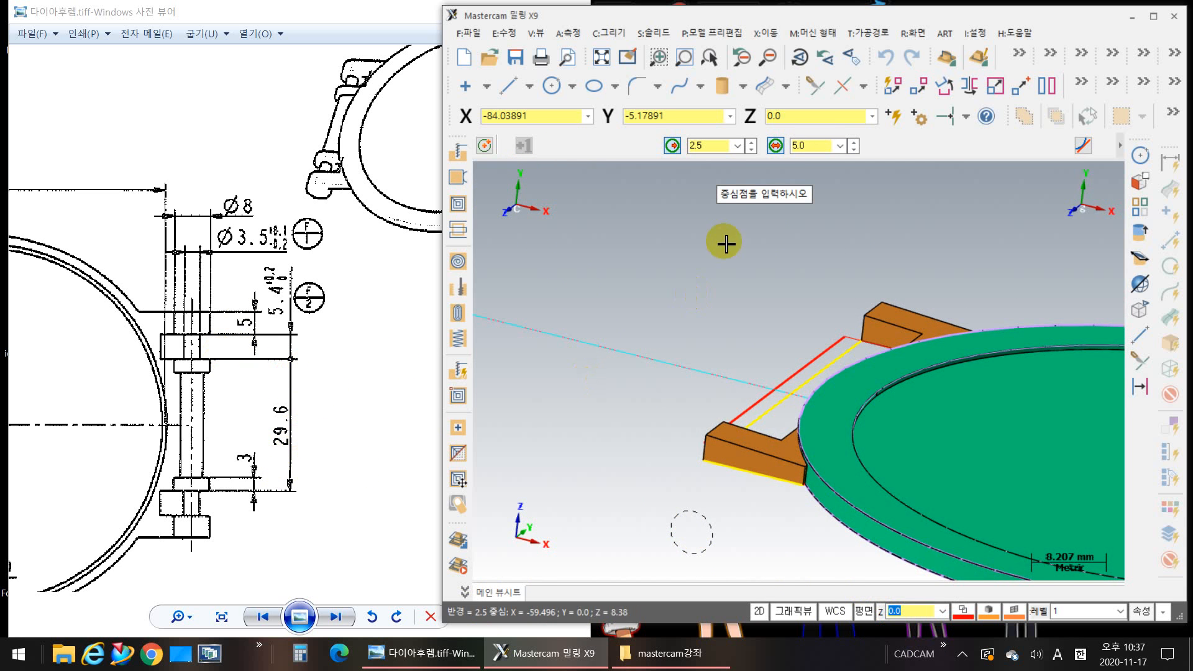
pyautogui.doubleClick(905, 615)
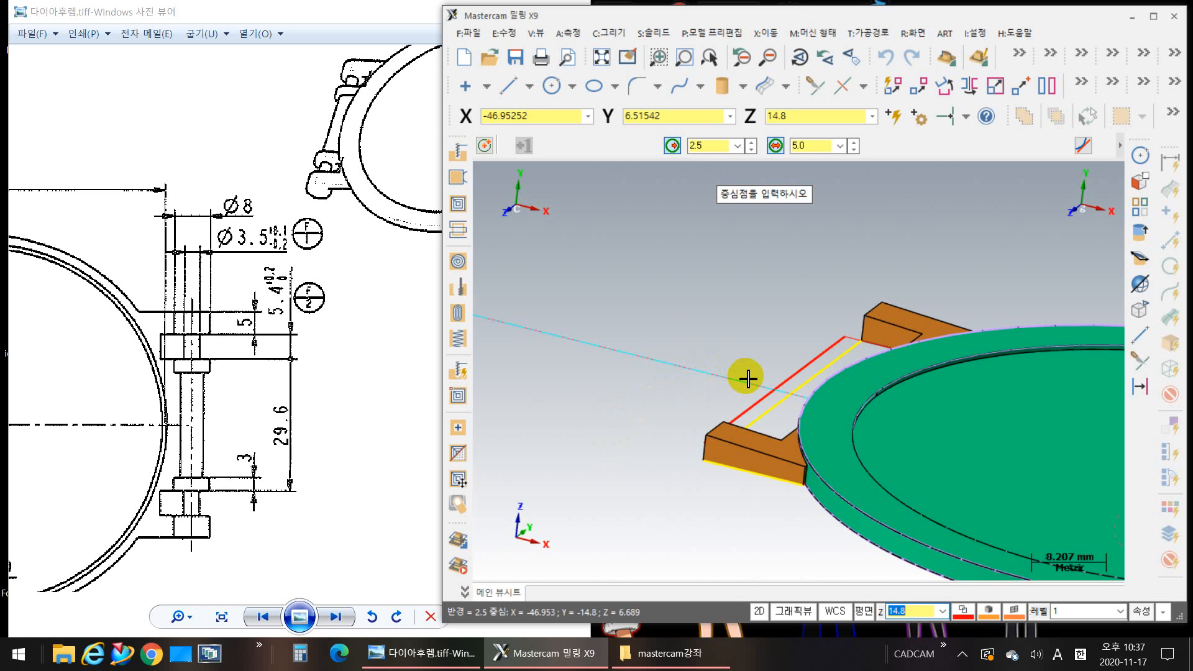
pyautogui.scroll(5, 795, 399)
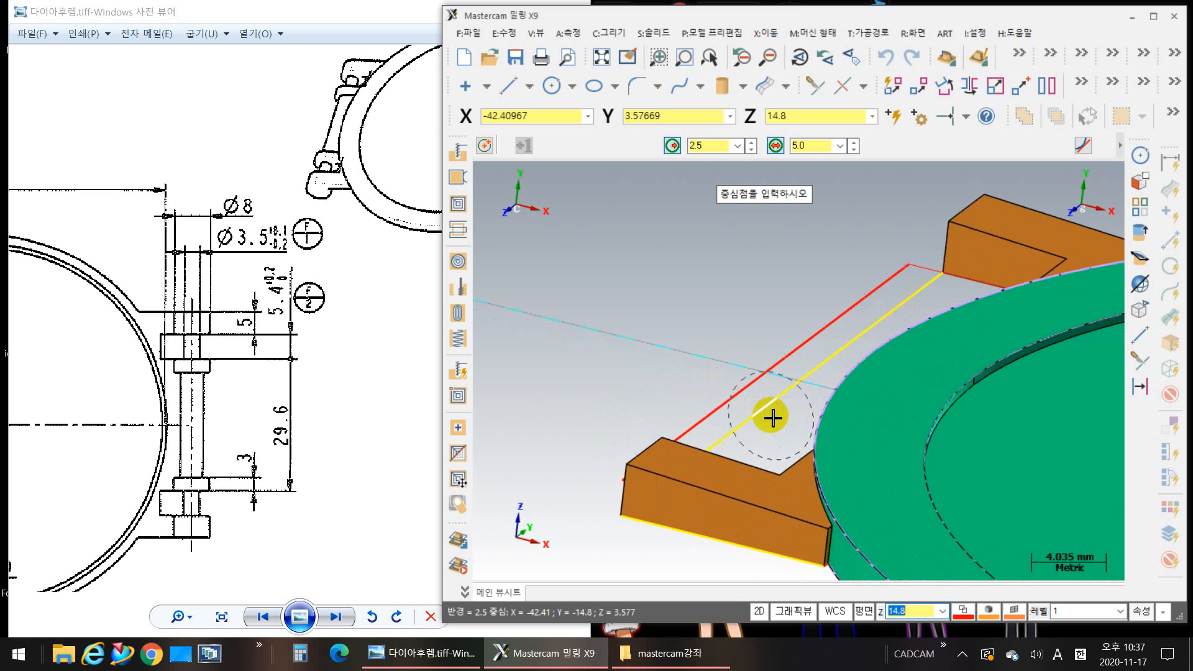
pyautogui.click(802, 380)
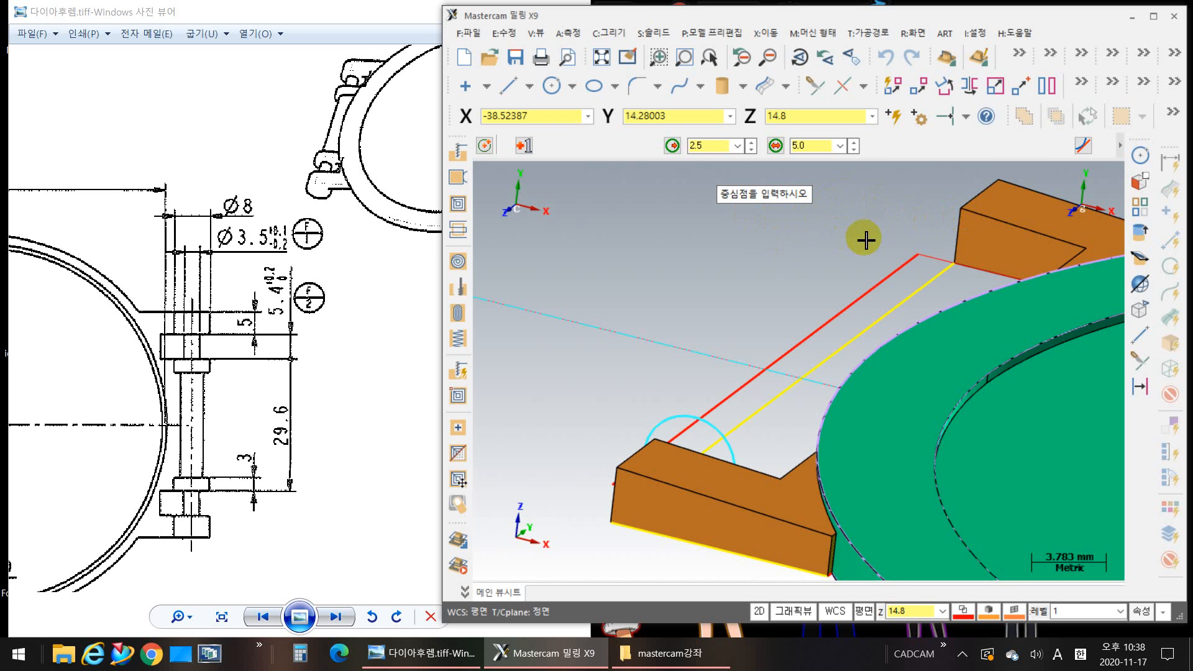
pyautogui.click(1122, 144)
pyautogui.click(998, 149)
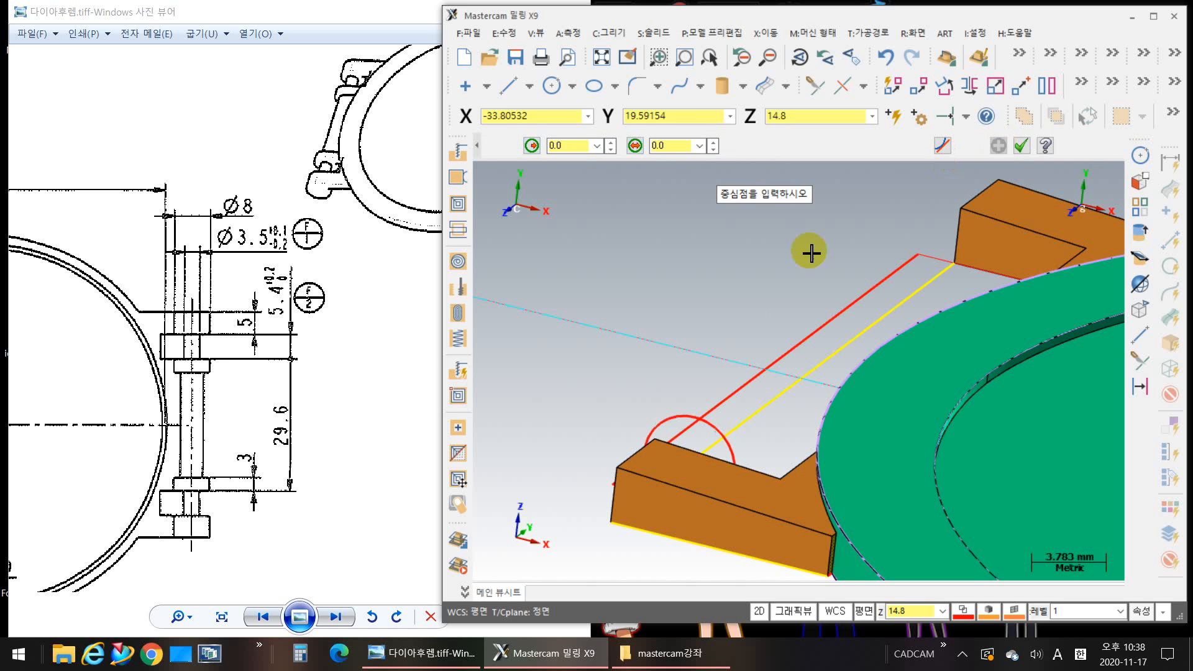
# Step: Draw a matching 5 mm diameter circle at depth Z -14.8, centred on the same line's midpoint
pyautogui.click(890, 615)
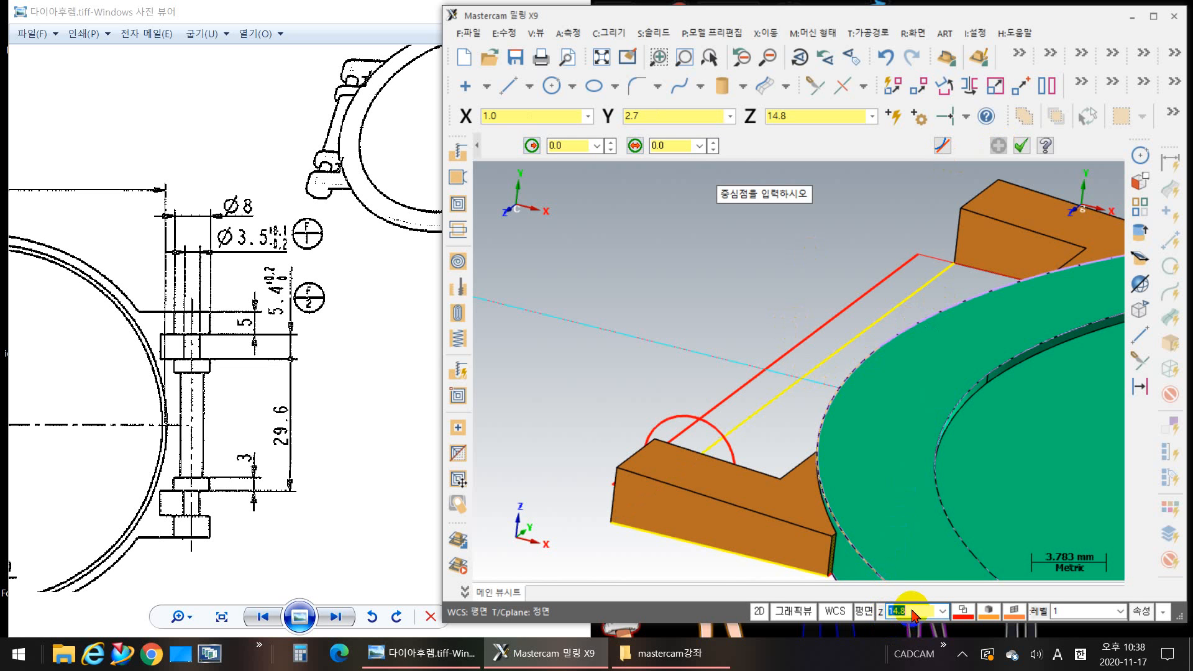
pyautogui.click(913, 609)
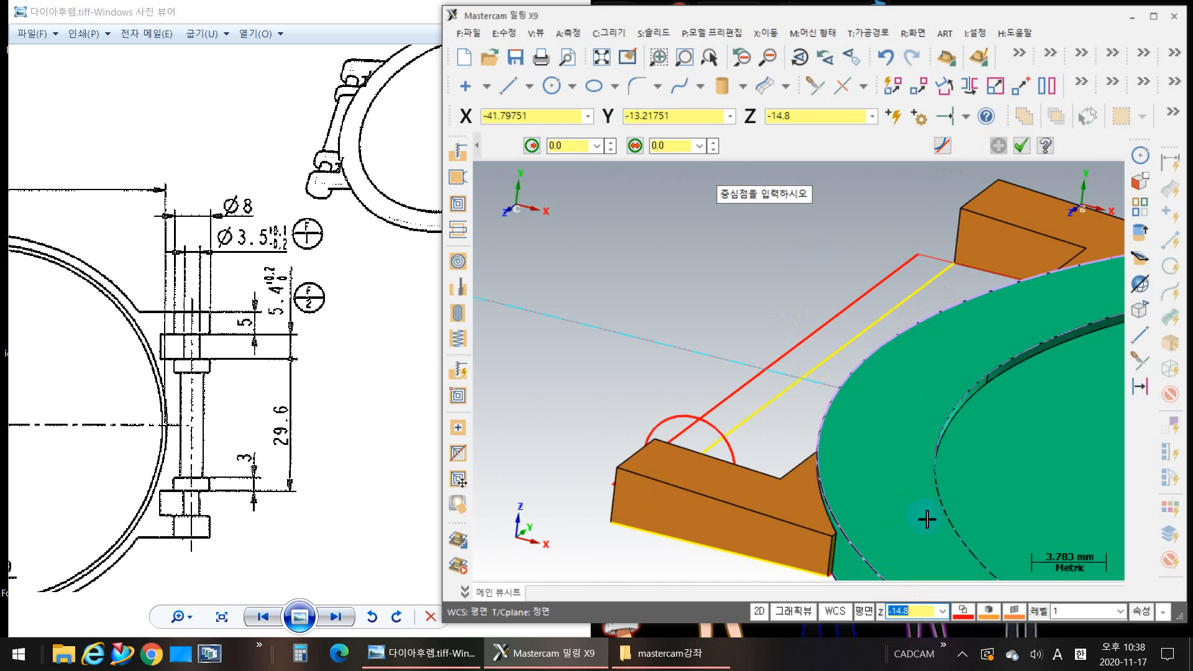
pyautogui.click(801, 385)
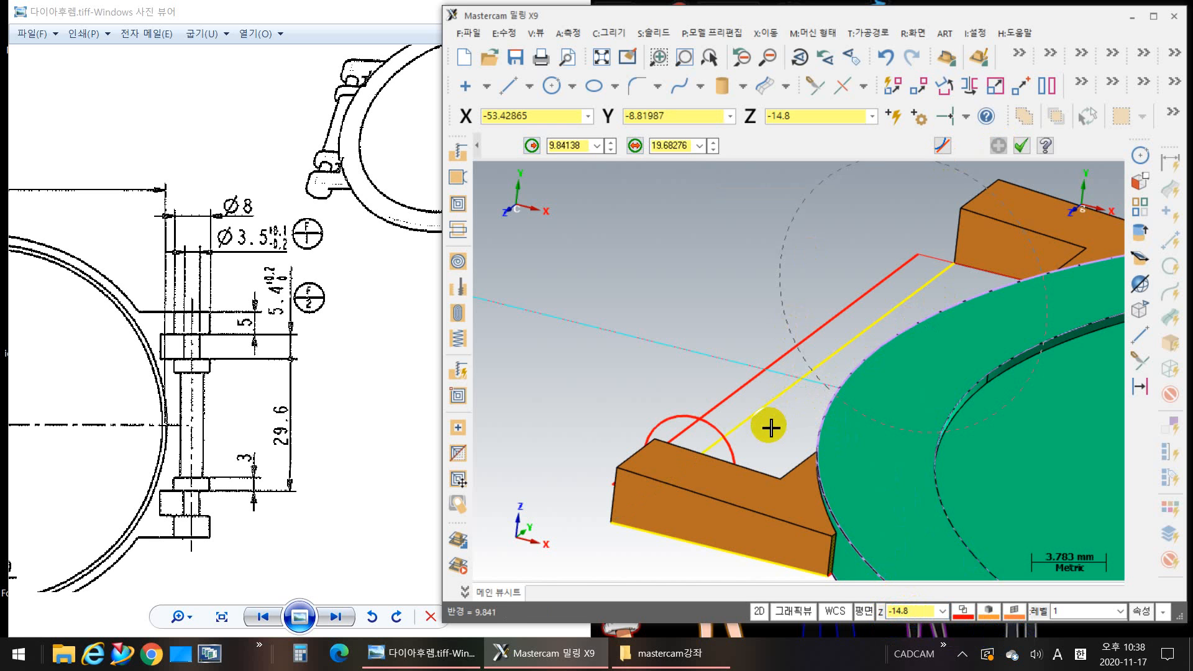
pyautogui.click(672, 146)
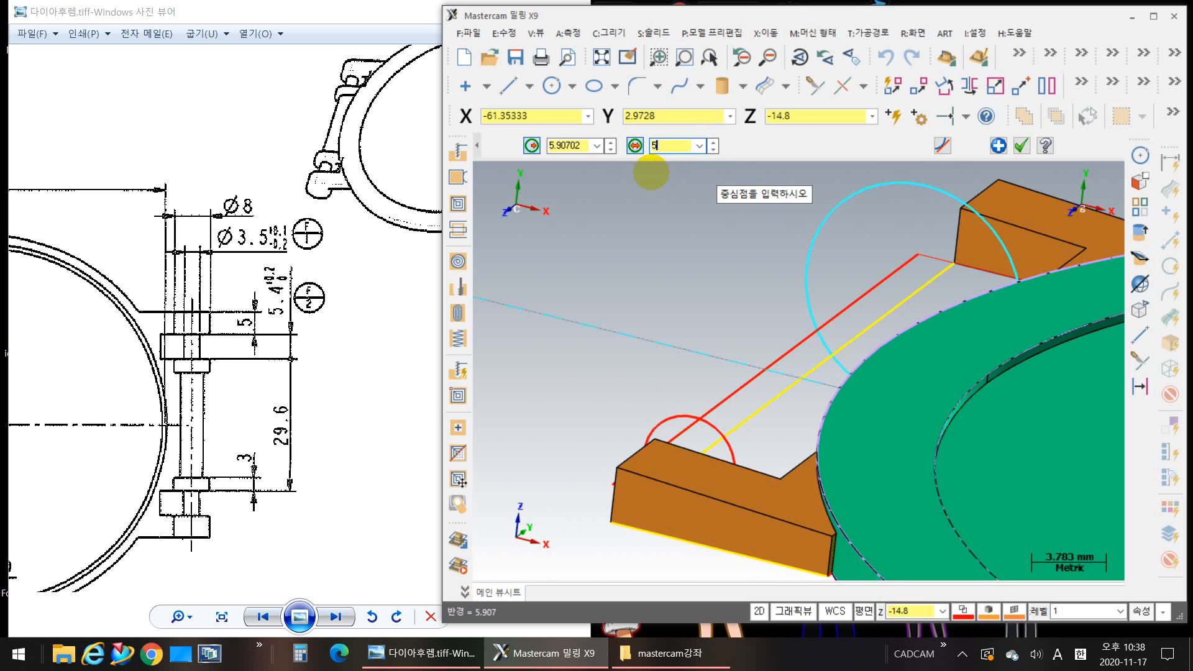
pyautogui.press('Return')
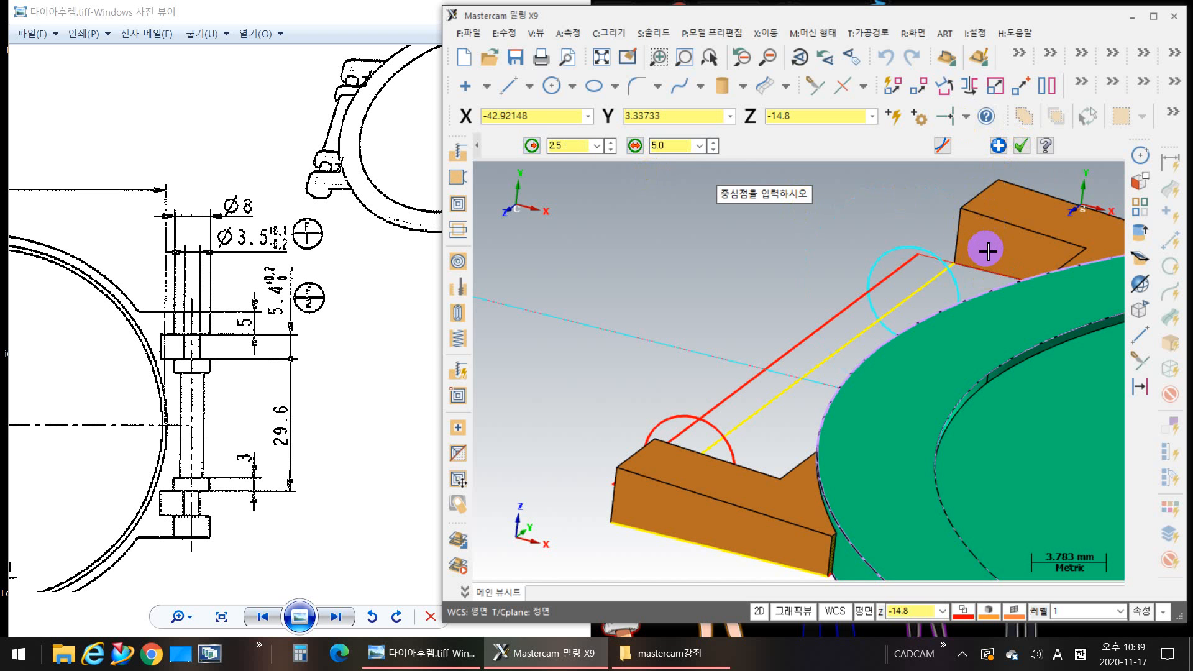
pyautogui.click(999, 148)
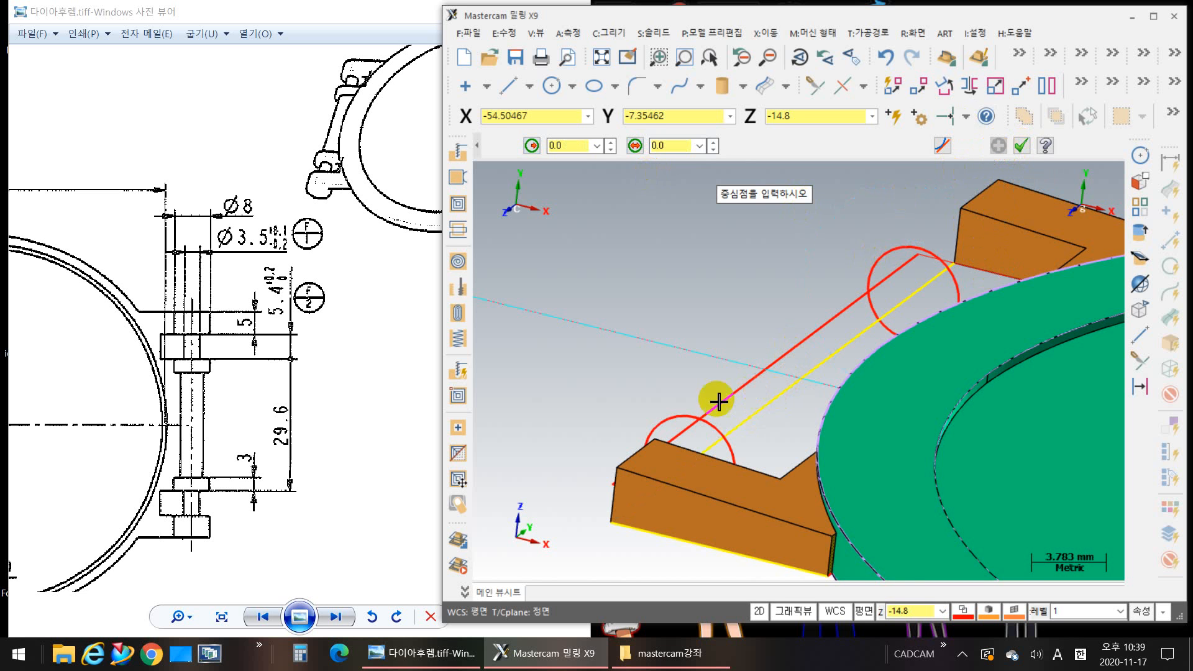
# Step: Take the work depth (25.2) from the near arm's outer lower corner and draw an 8 mm diameter circle centred on the yellow line's midpoint
pyautogui.moveTo(651, 429)
pyautogui.mouseDown(button='middle')
pyautogui.moveTo(670, 442)
pyautogui.moveTo(650, 427)
pyautogui.mouseUp(button='middle')
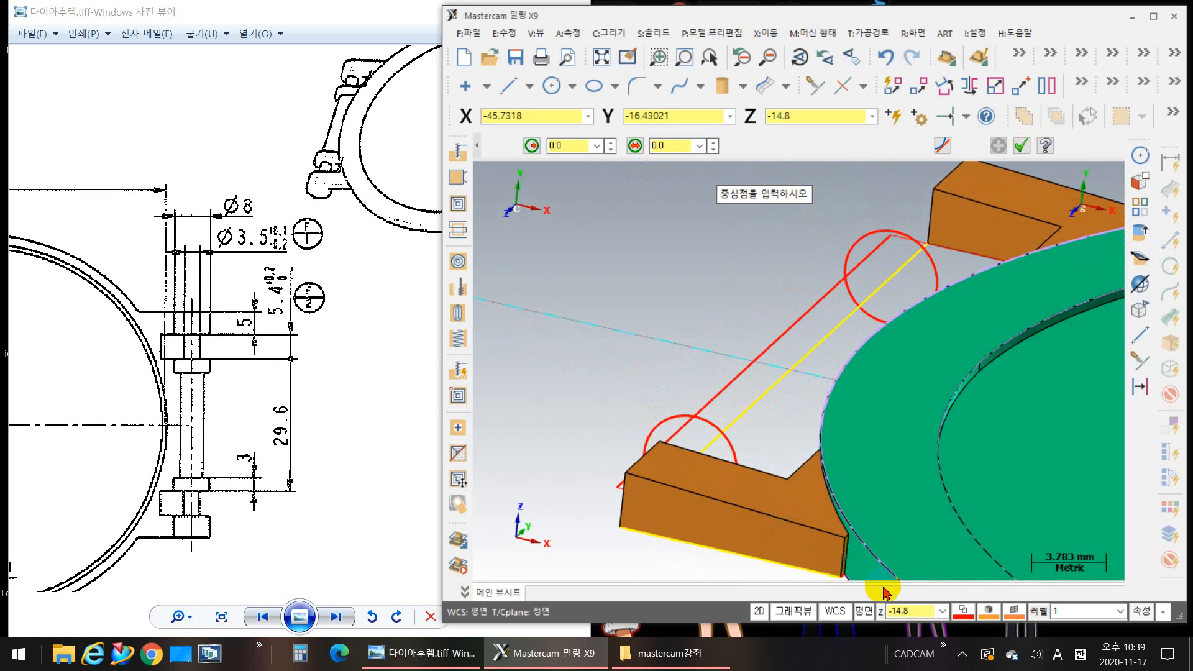
pyautogui.click(912, 612)
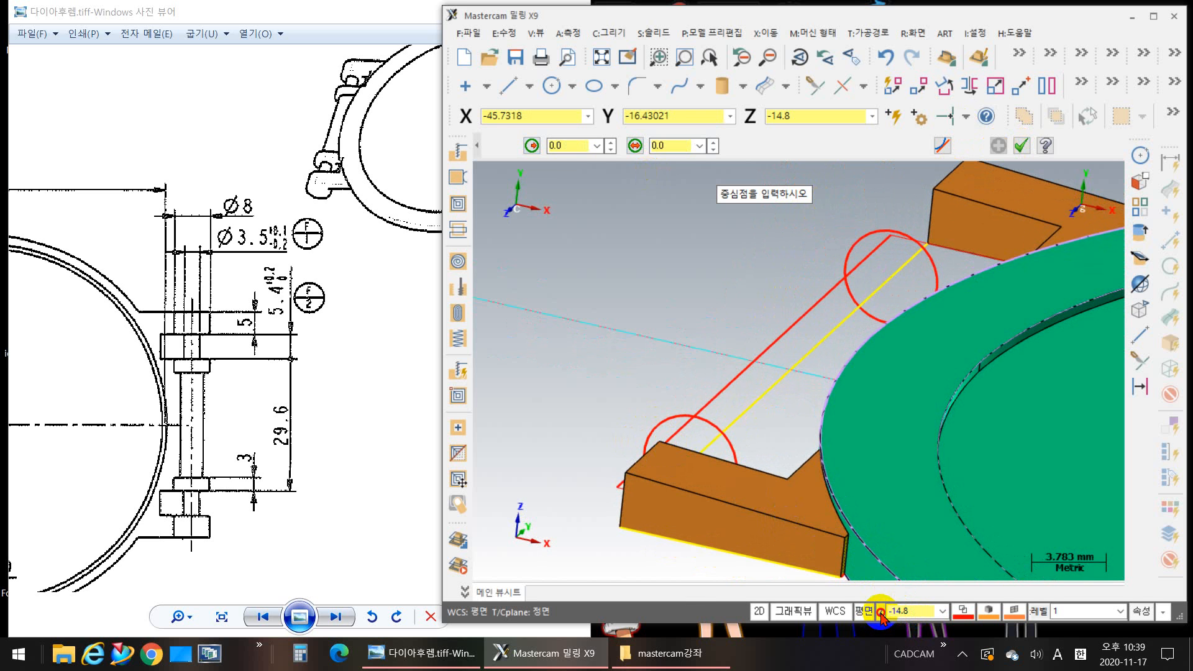
pyautogui.click(881, 614)
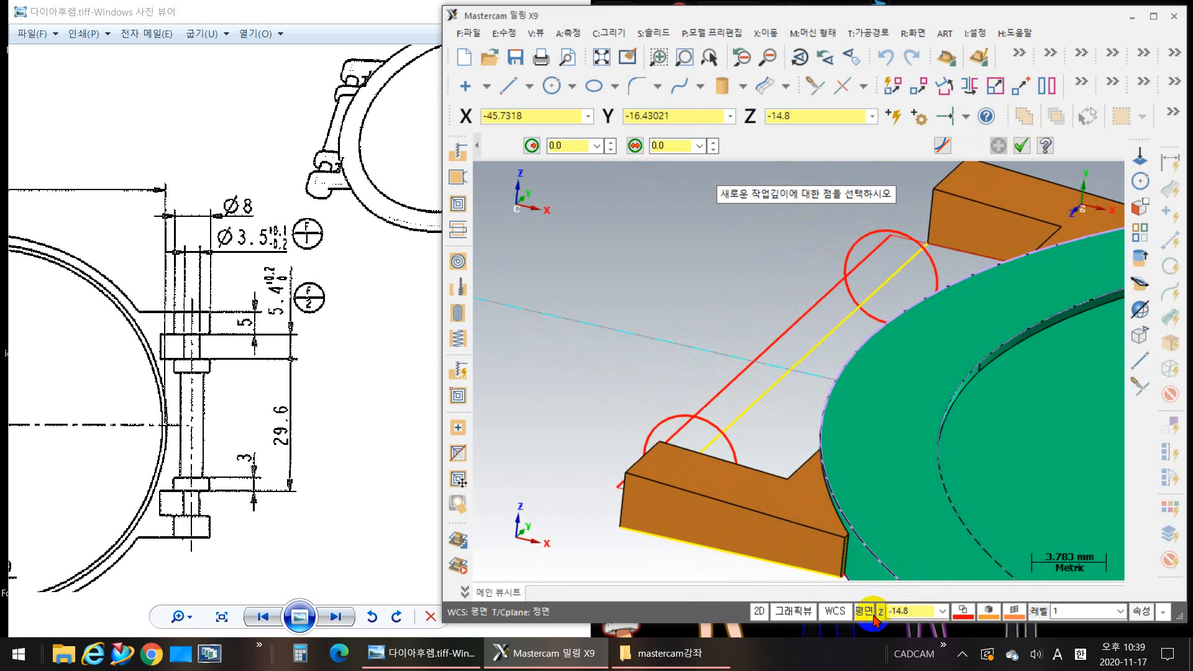
pyautogui.click(619, 528)
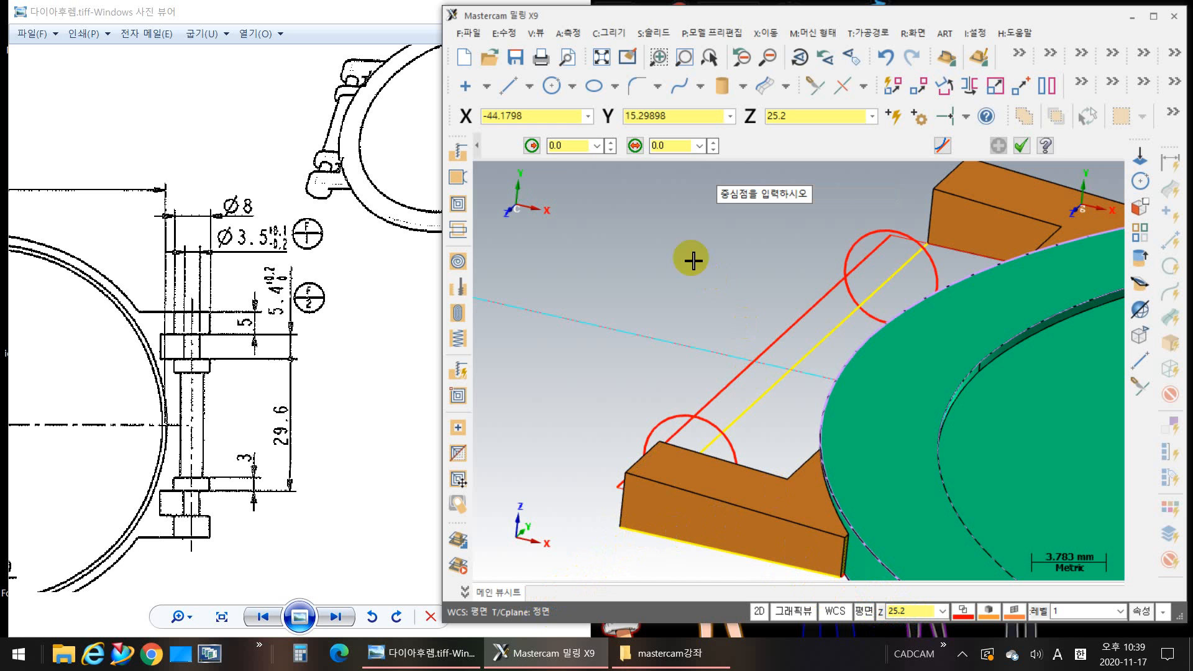
pyautogui.click(619, 528)
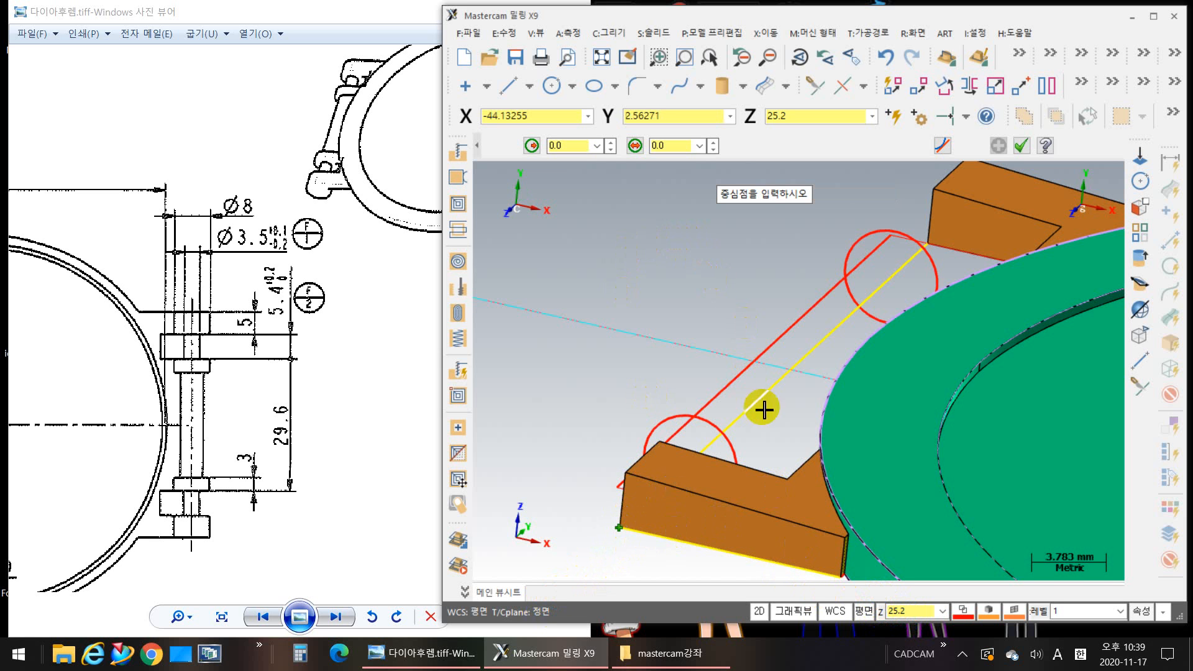
pyautogui.click(791, 370)
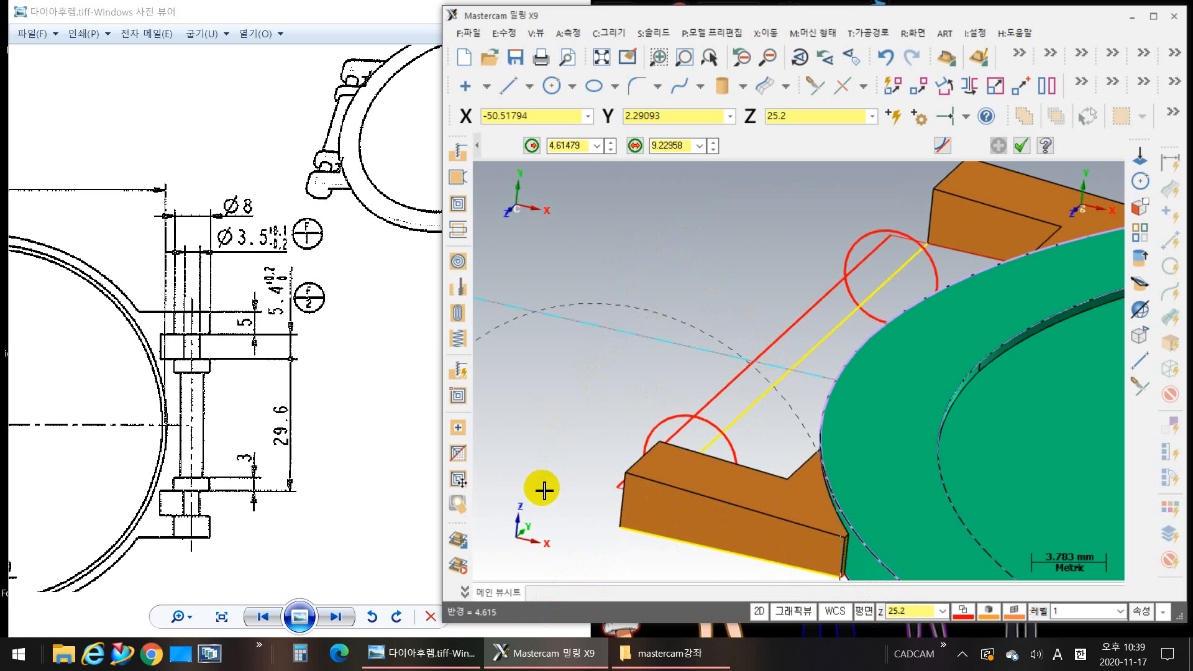
pyautogui.click(715, 239)
pyautogui.click(670, 146)
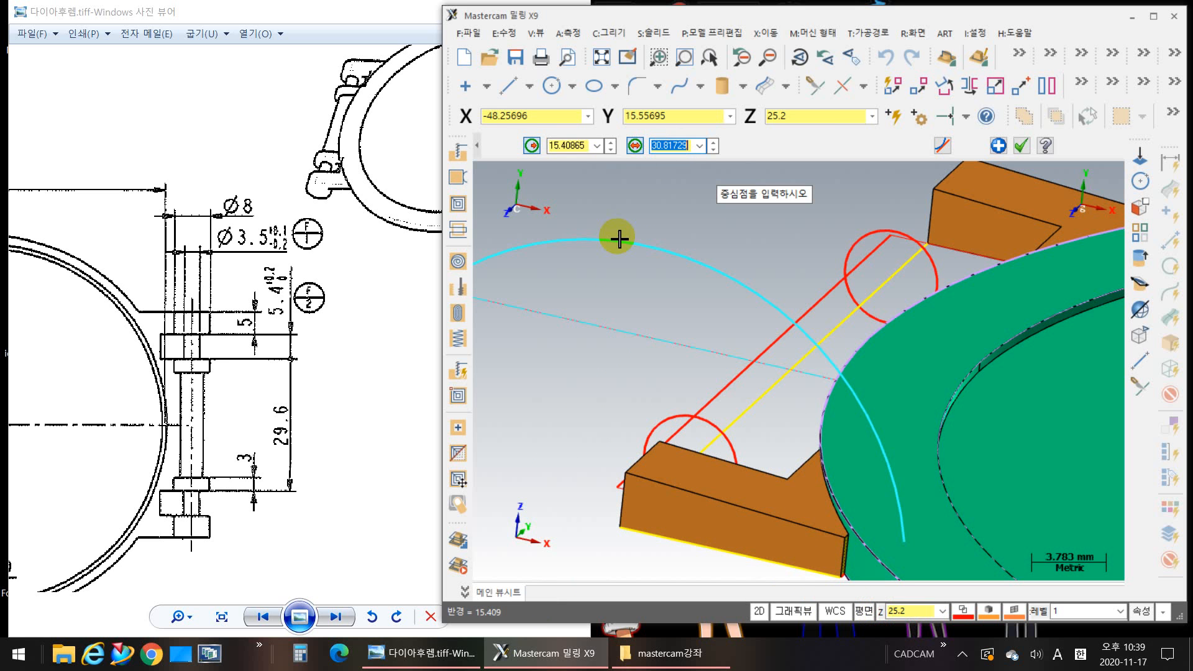
pyautogui.press('Return')
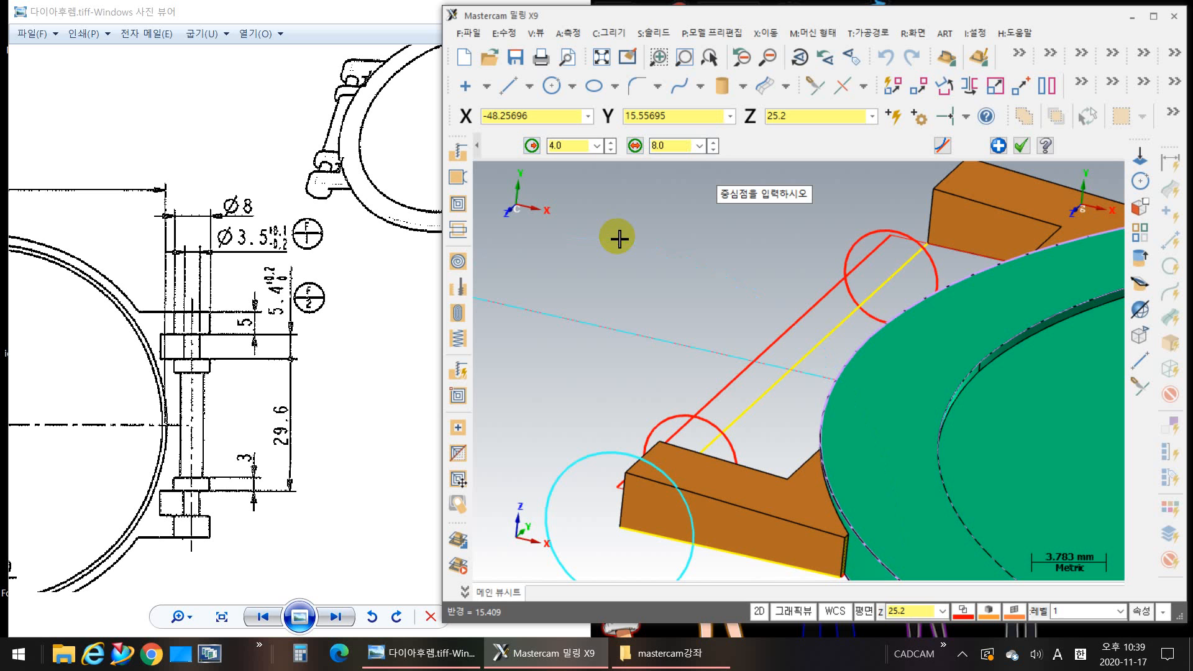
pyautogui.click(998, 146)
# Step: Draw an 8 mm diameter circle at depth Z -25.2 for the far arm, centred on the yellow line's midpoint
pyautogui.click(876, 306)
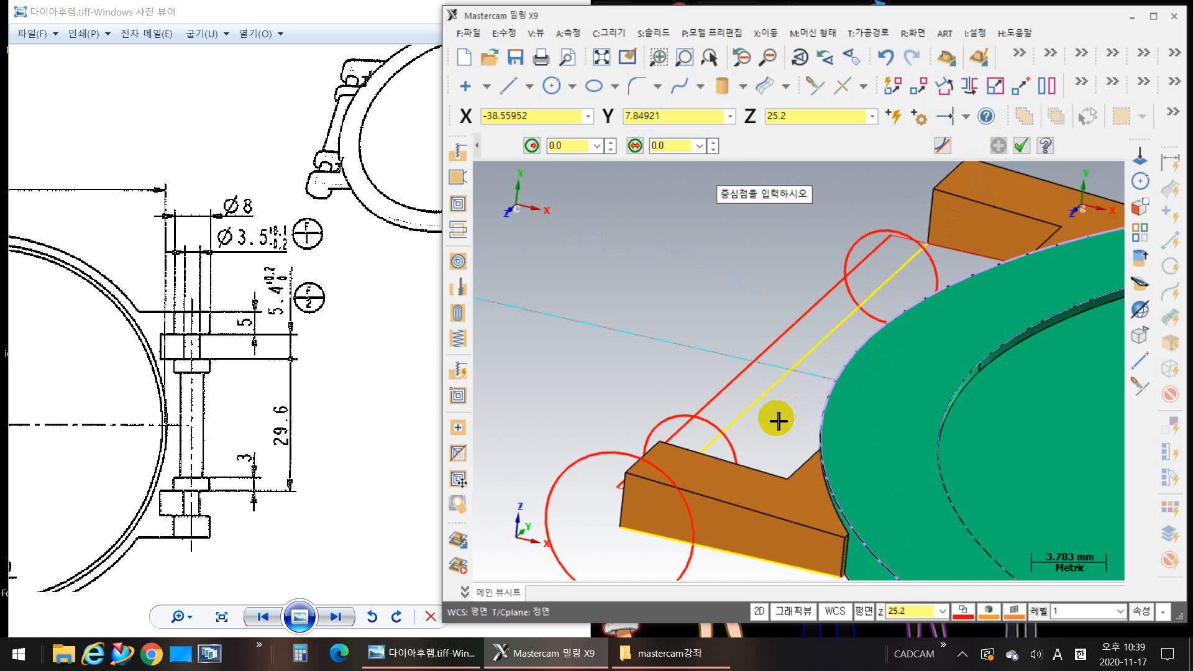
pyautogui.click(913, 613)
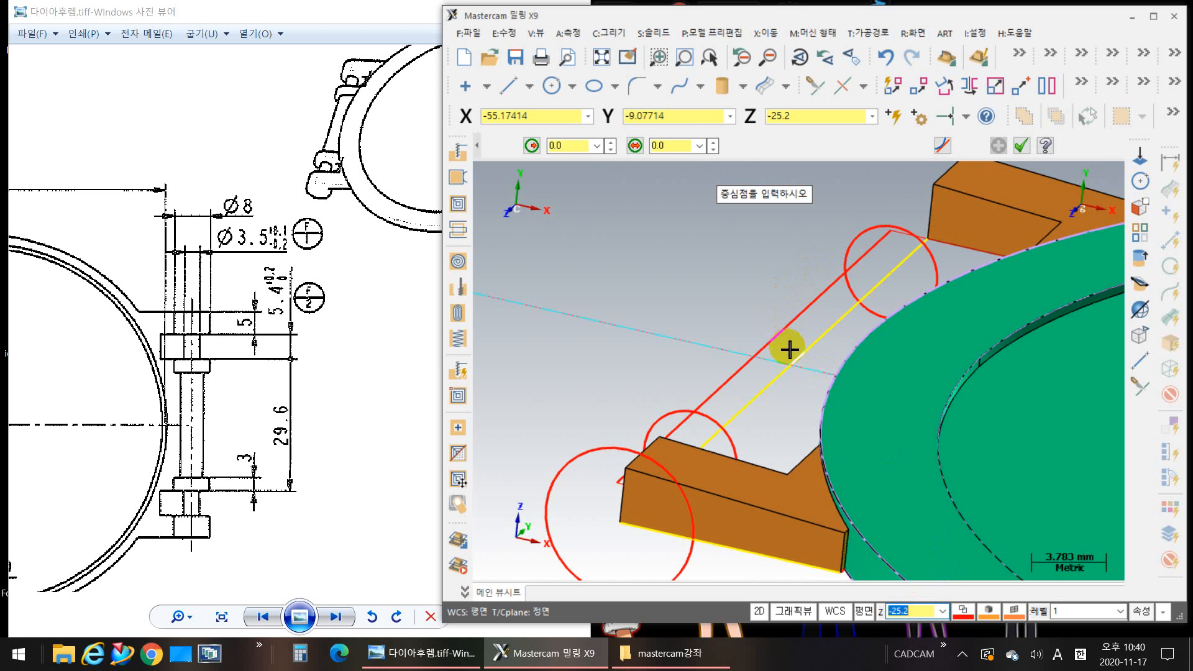
pyautogui.click(792, 369)
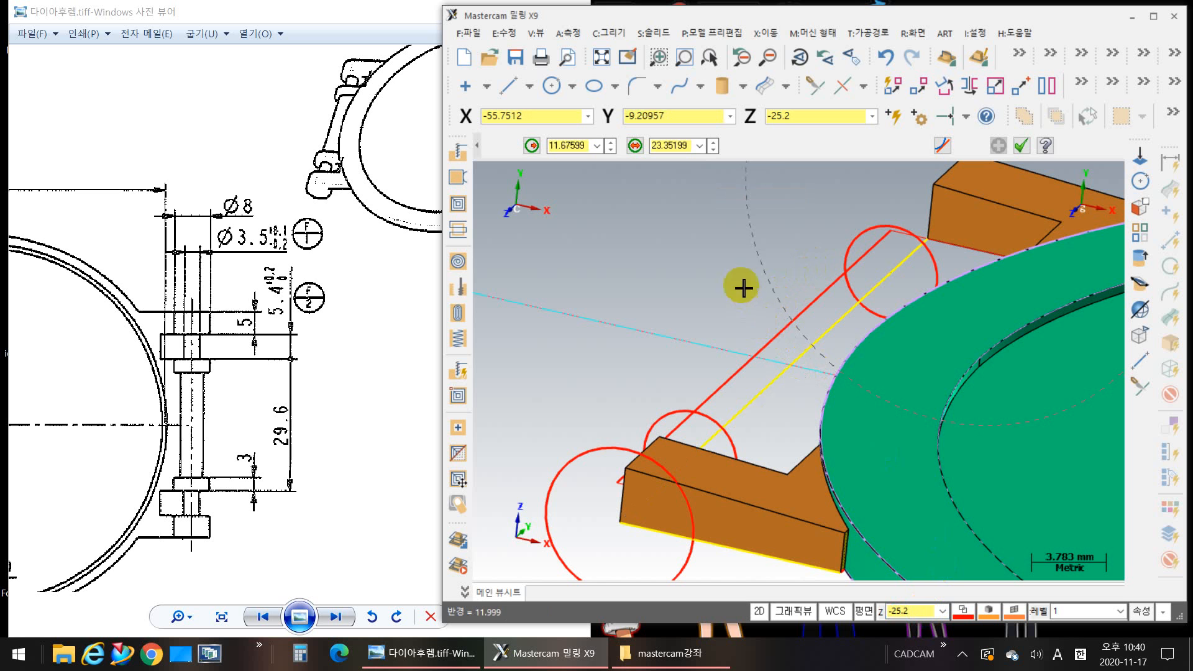
pyautogui.click(673, 146)
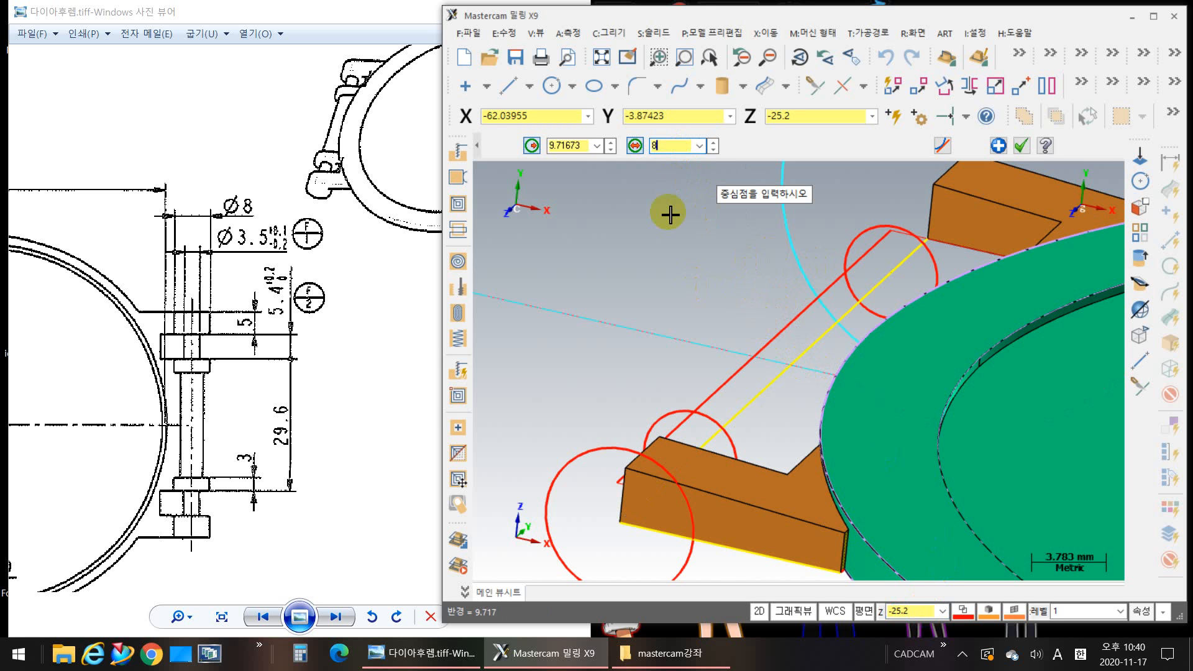
pyautogui.write('8')
pyautogui.press('Return')
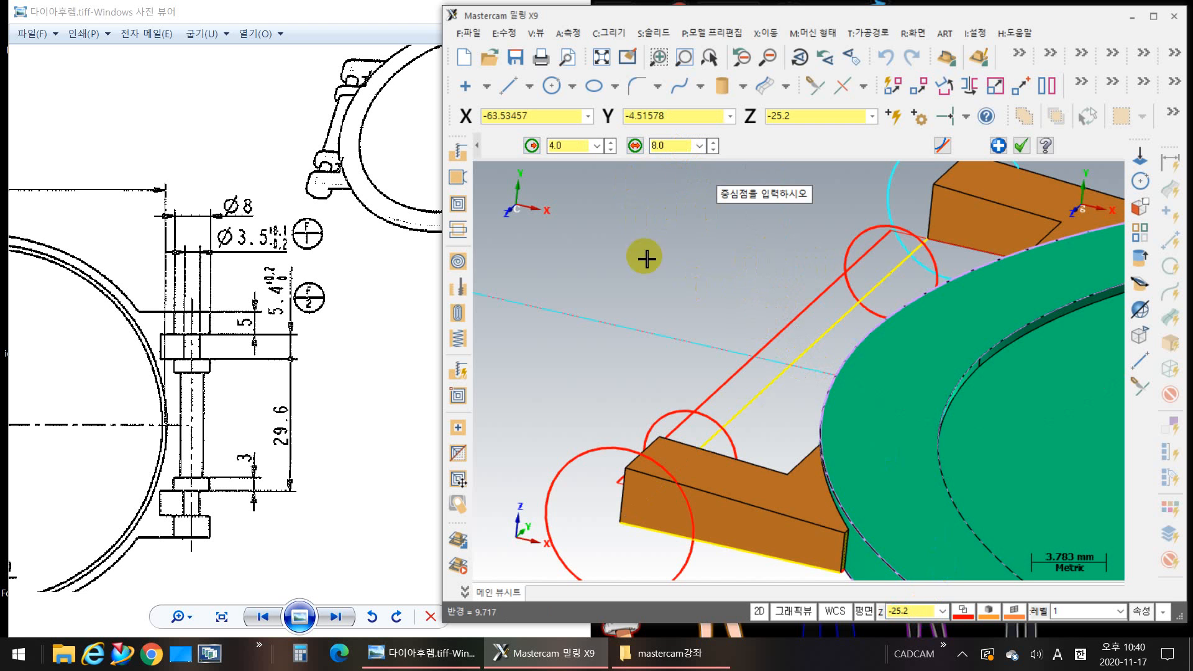
pyautogui.scroll(-1, 703, 316)
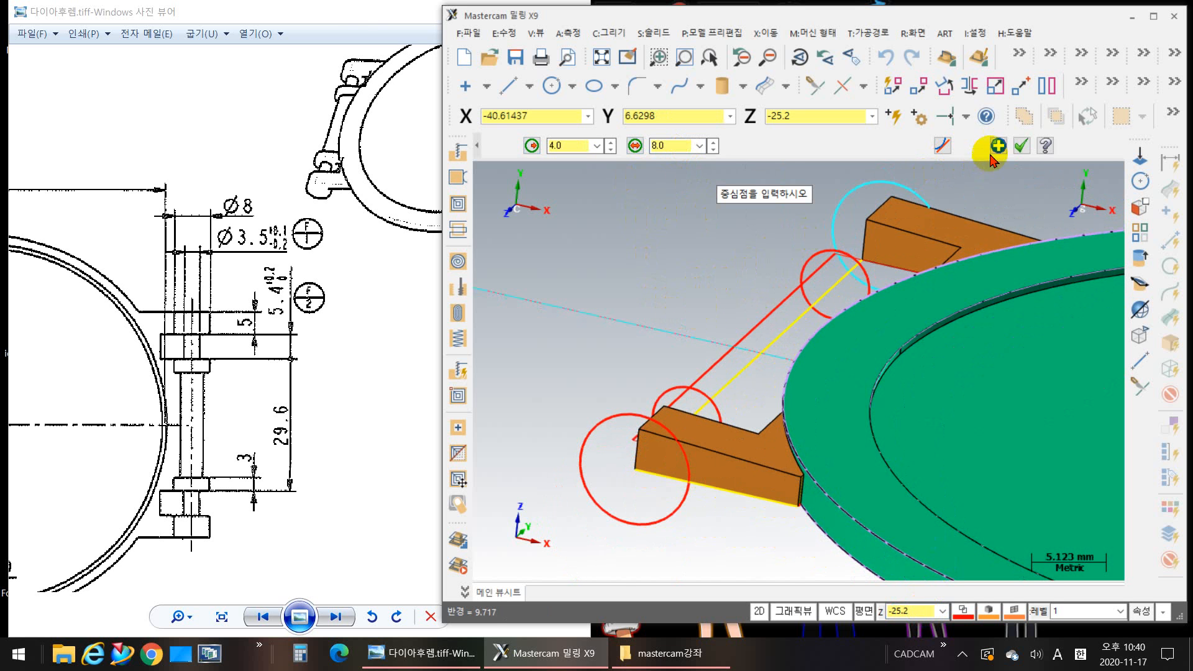
pyautogui.click(1021, 146)
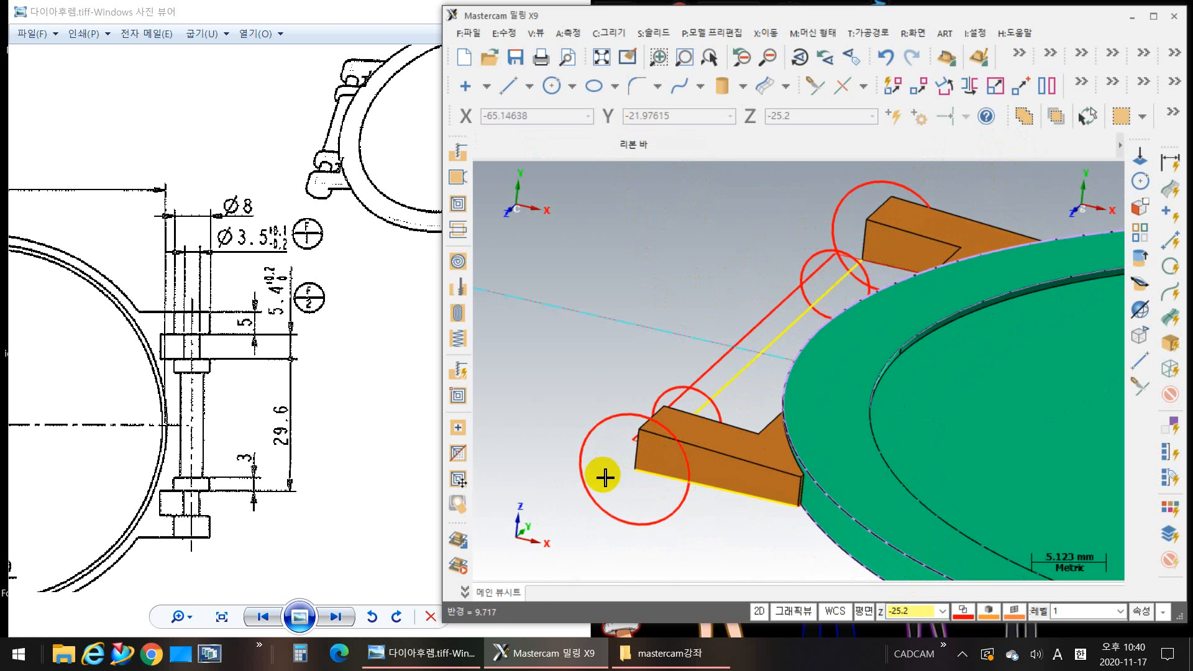
# Step: Move the two 5 mm and two 8 mm hinge circles by -1.0 in Y, without keeping copies
pyautogui.moveTo(629, 478); pyautogui.dragTo(666, 492, button='middle')
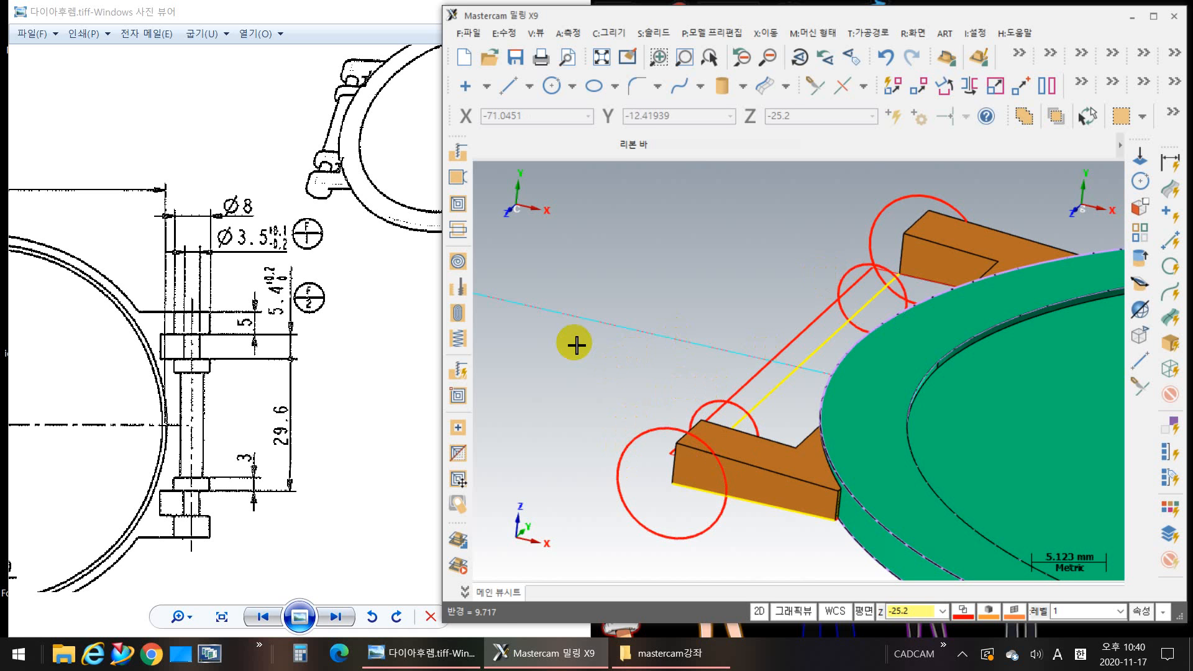
pyautogui.click(766, 32)
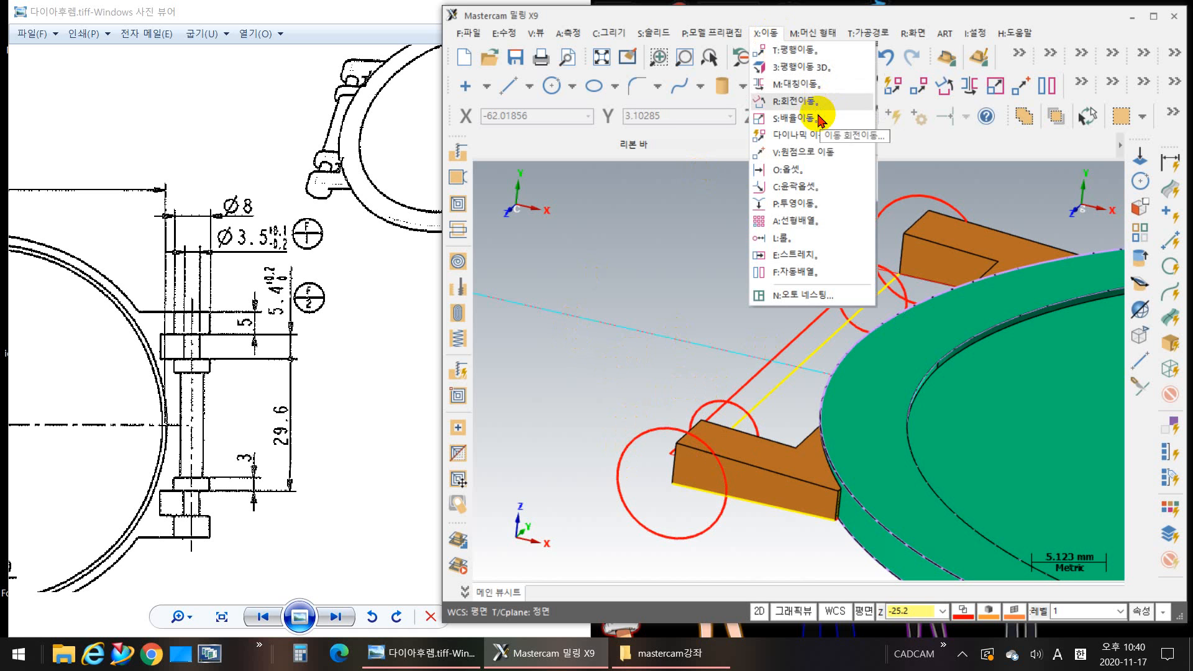
pyautogui.click(811, 50)
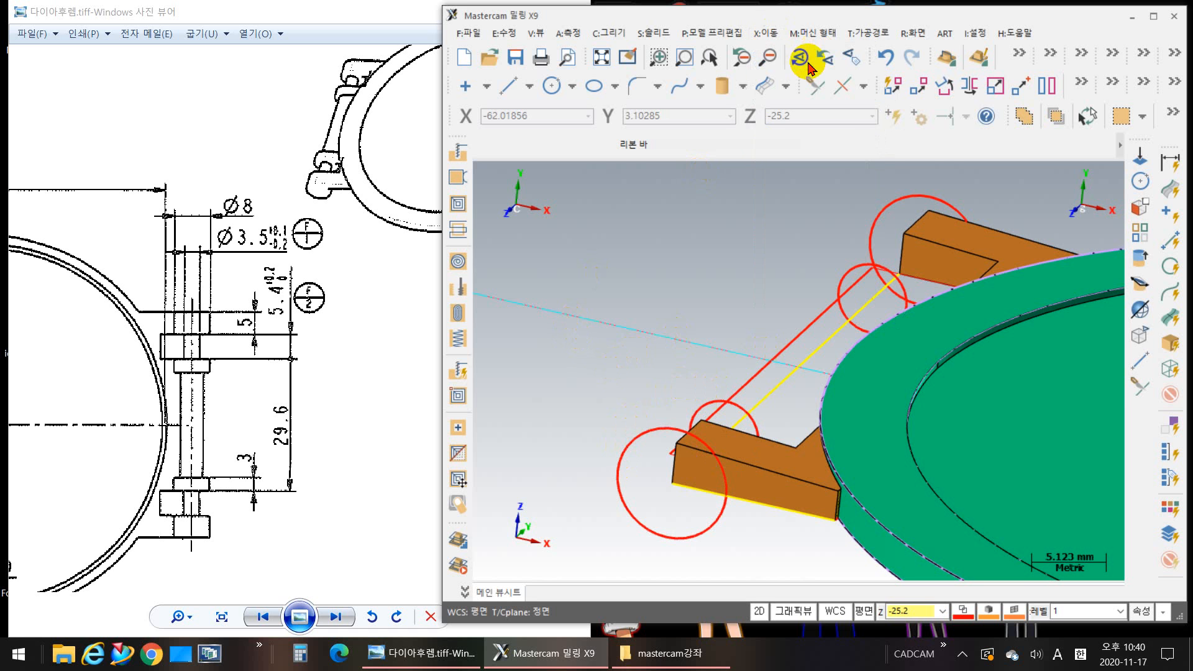
pyautogui.click(622, 429)
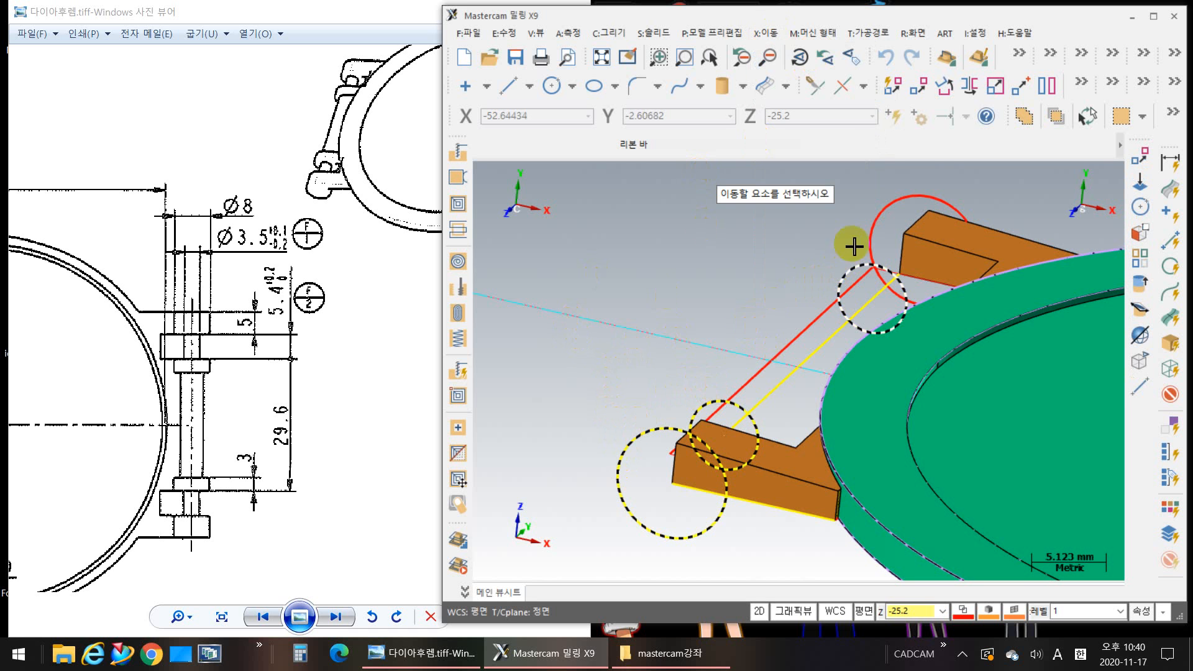
pyautogui.click(870, 236)
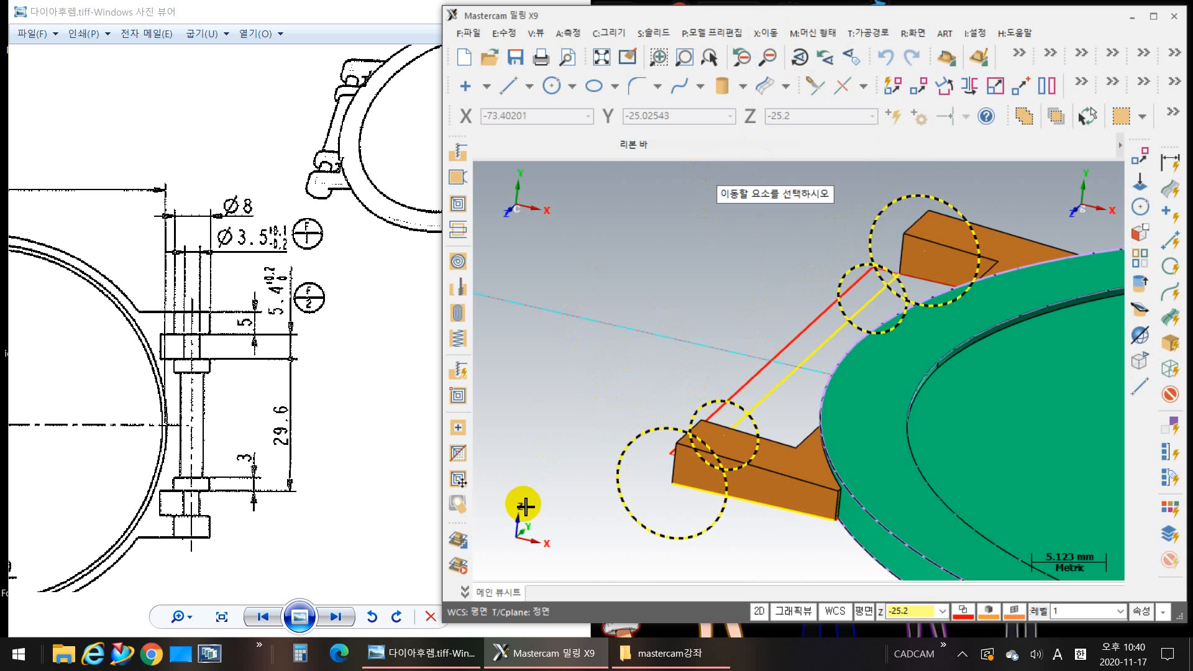
pyautogui.press('Return')
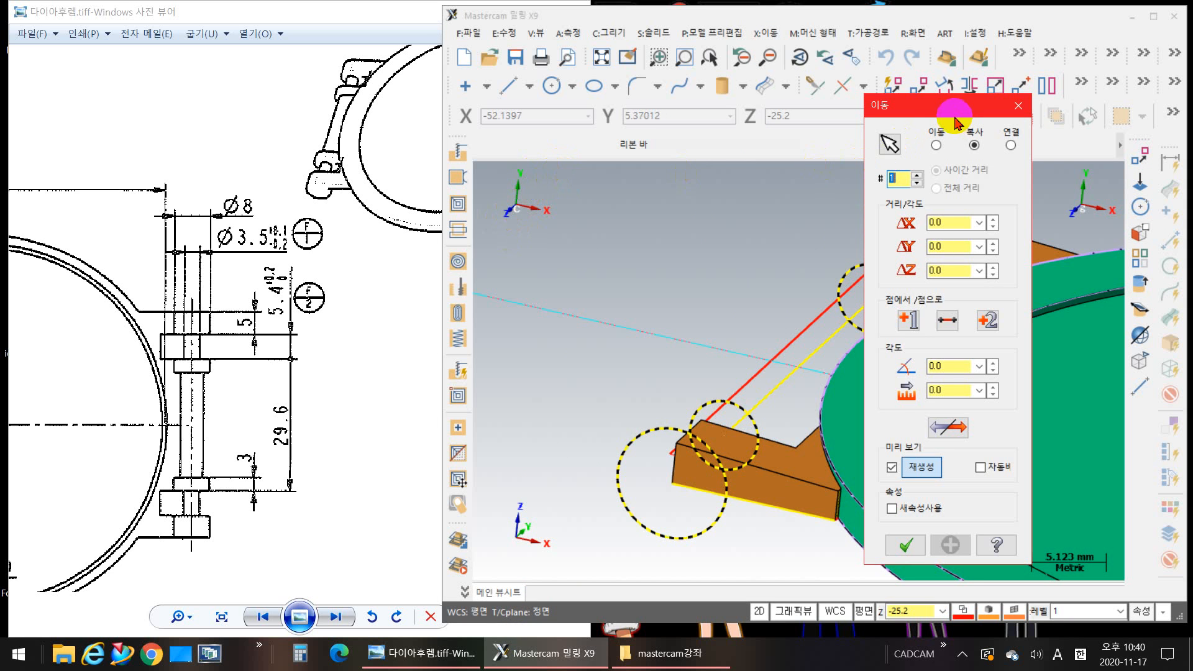
pyautogui.moveTo(892, 107); pyautogui.dragTo(547, 280)
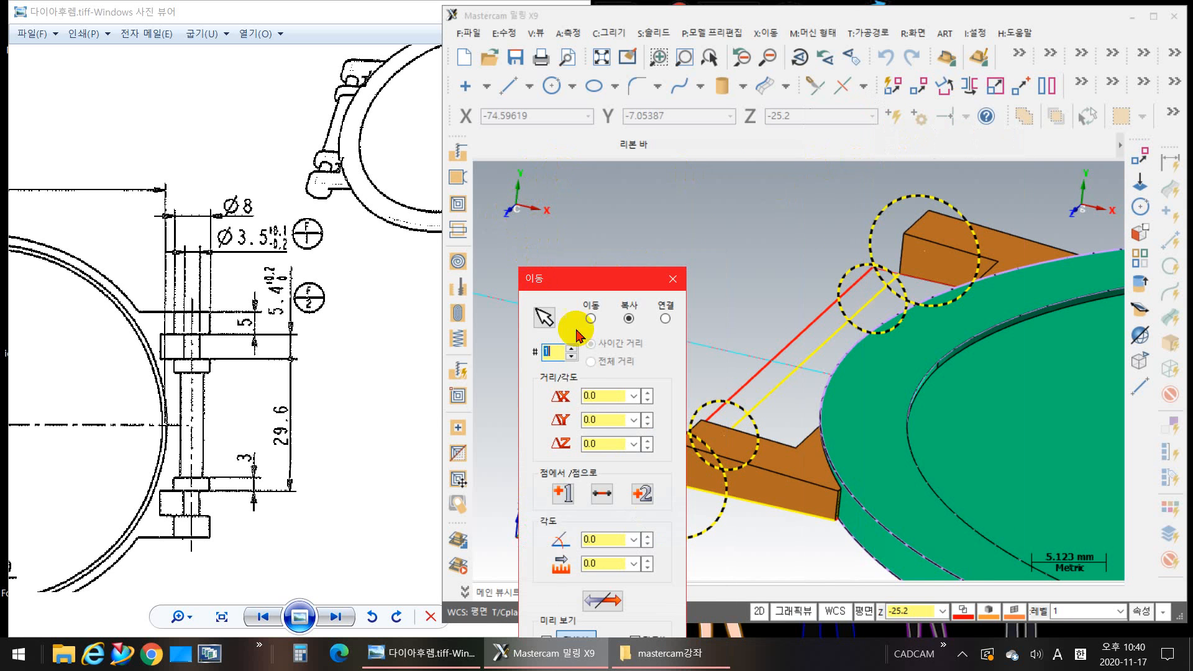
pyautogui.click(611, 421)
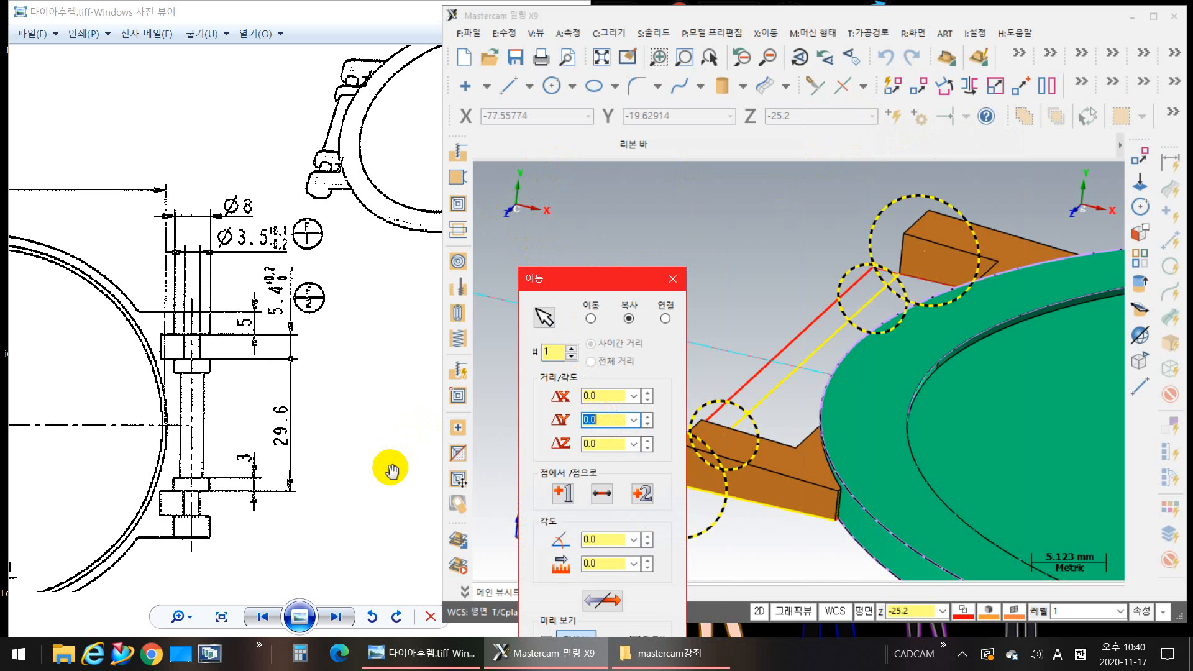
pyautogui.press('Return')
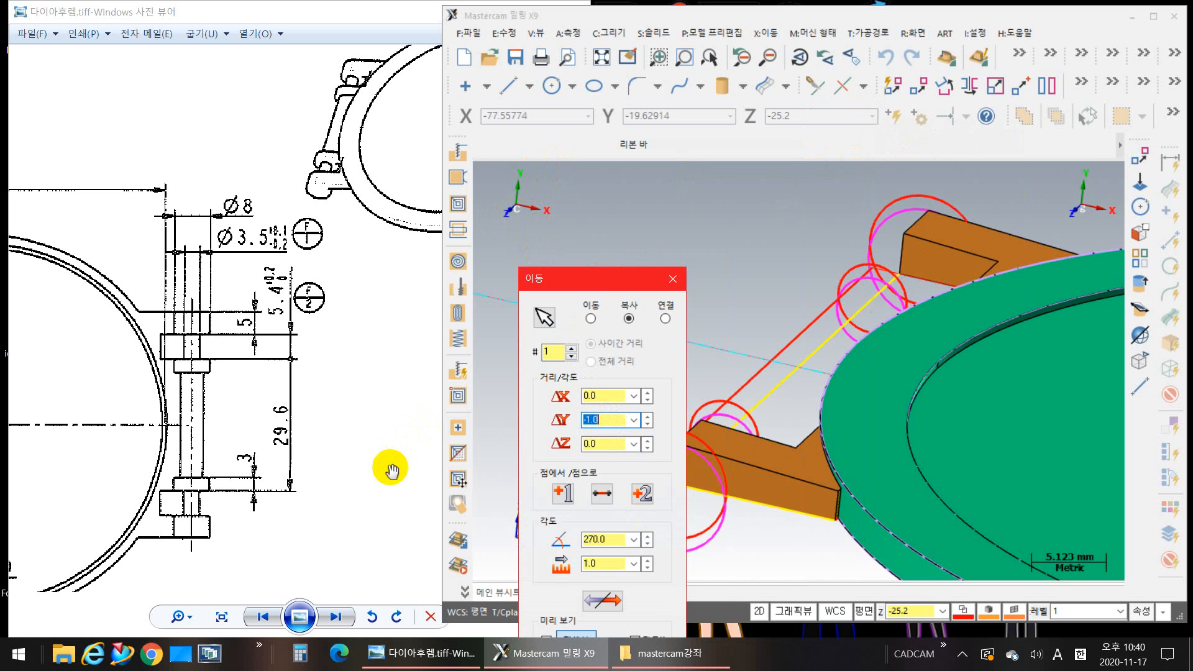
pyautogui.click(591, 319)
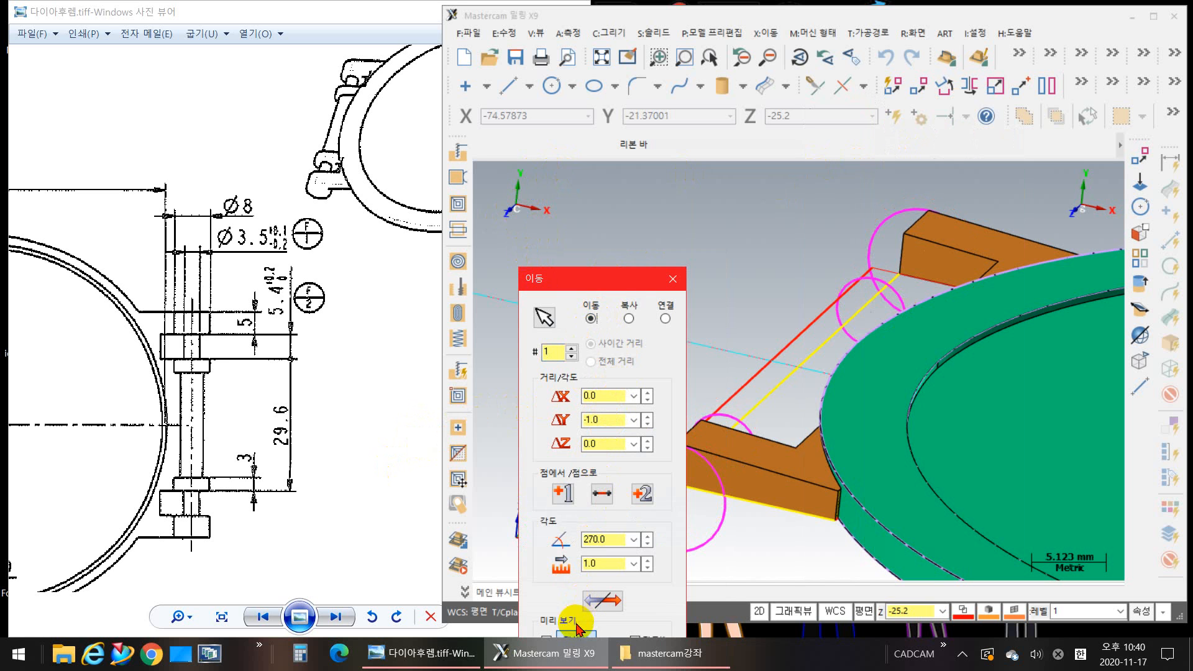
pyautogui.moveTo(607, 286); pyautogui.dragTo(563, 87)
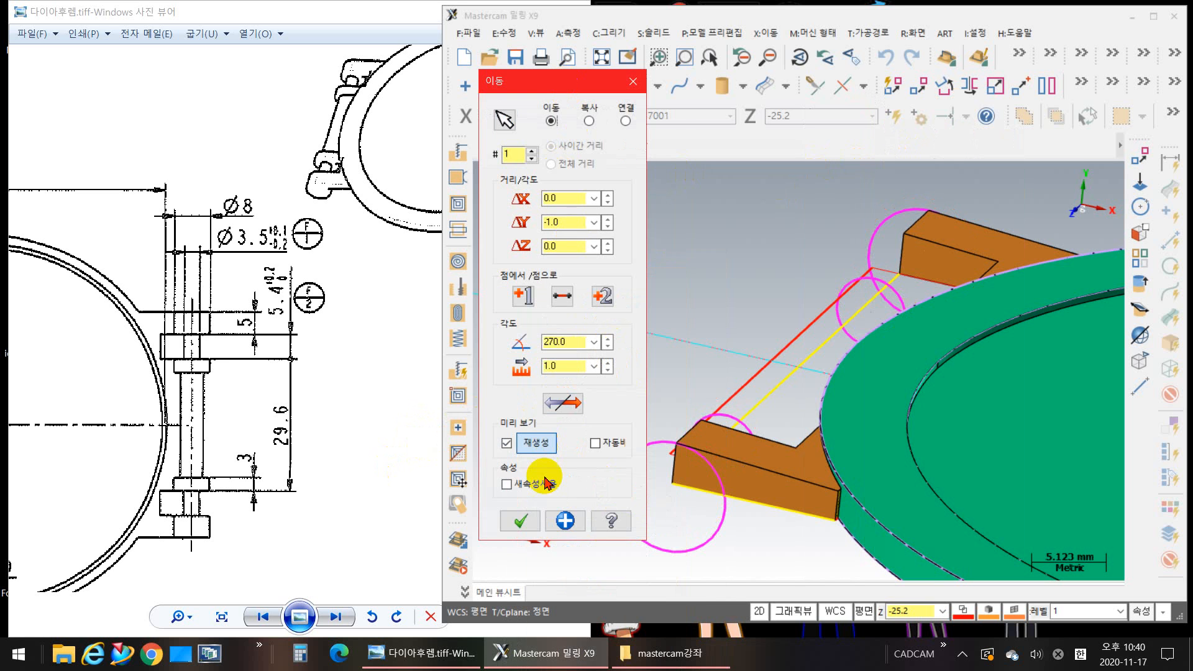
pyautogui.click(517, 521)
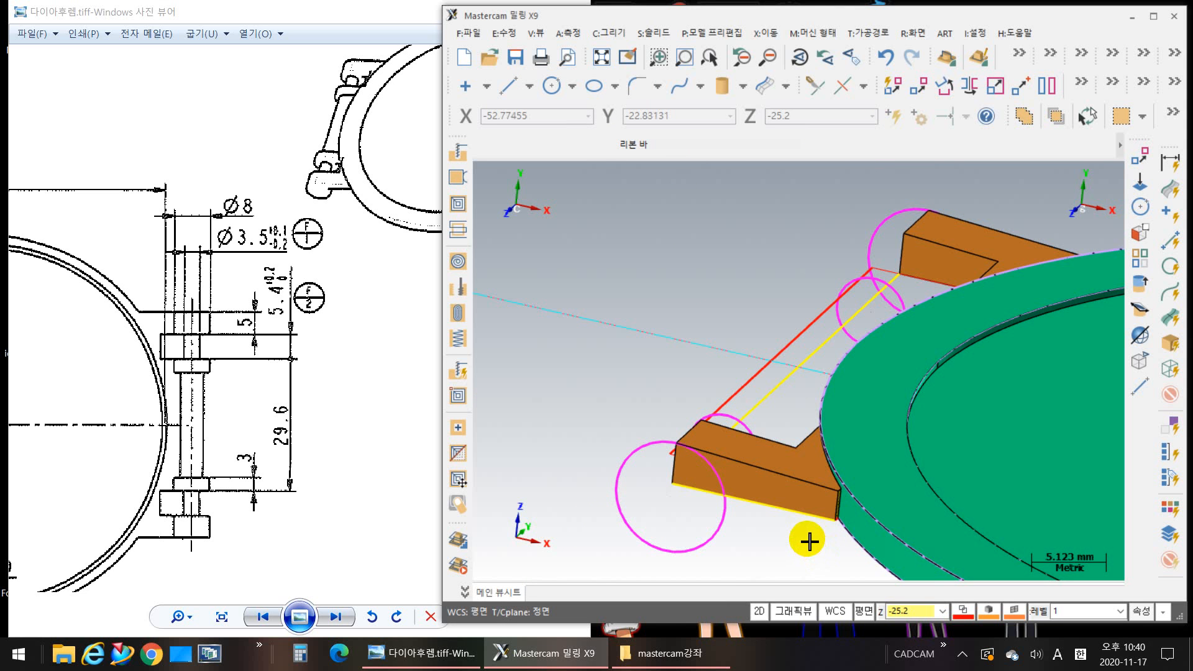
# Step: Set up a solid Extrude of the near arm's 8 mm circle as Add boss, with its direction reversed to run inward
pyautogui.moveTo(652, 516); pyautogui.dragTo(767, 527, button='middle')
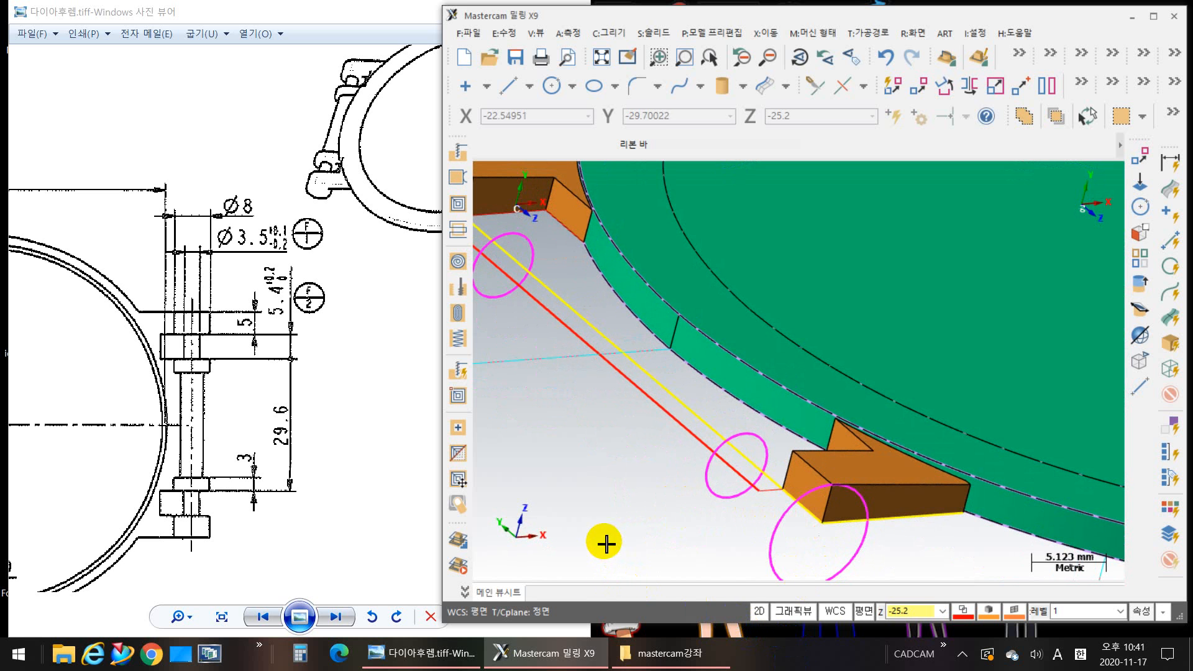
pyautogui.moveTo(769, 340); pyautogui.dragTo(868, 312, button='middle')
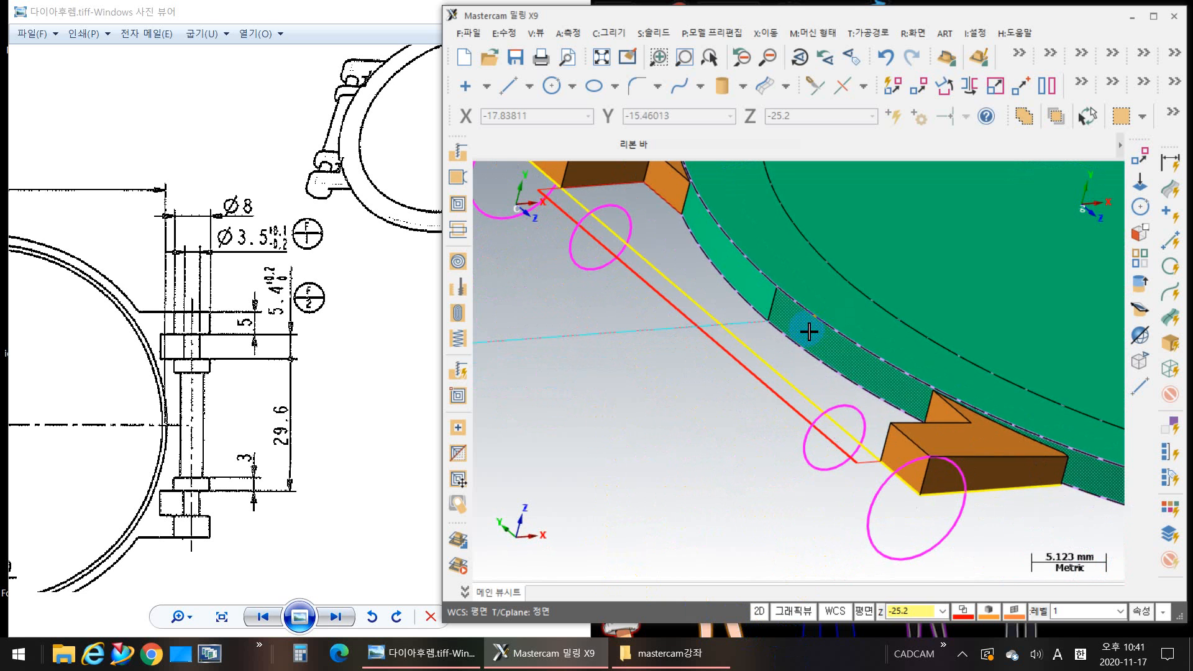
pyautogui.click(657, 35)
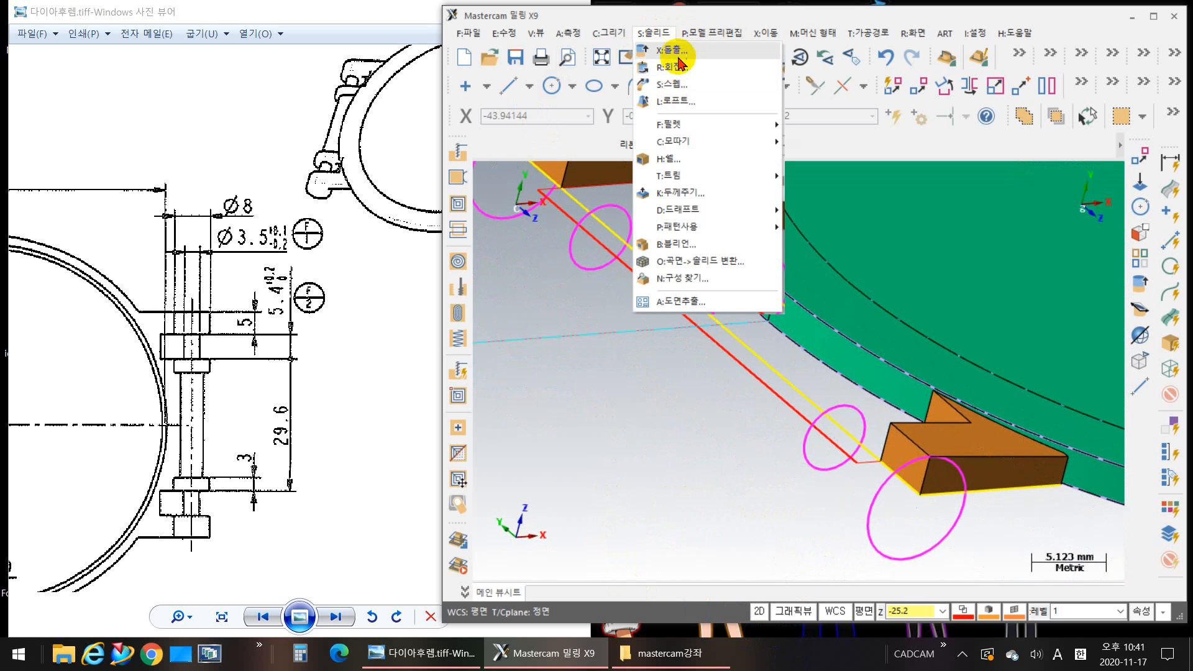
pyautogui.click(680, 56)
pyautogui.moveTo(744, 458); pyautogui.dragTo(714, 381, button='middle')
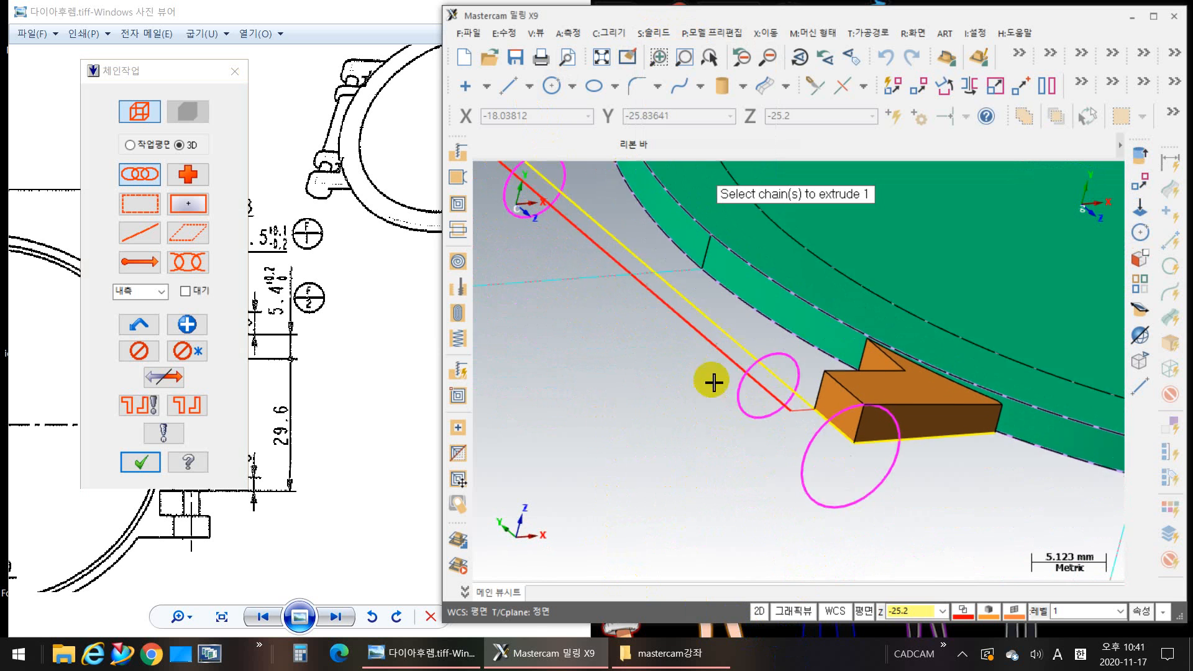
pyautogui.click(814, 482)
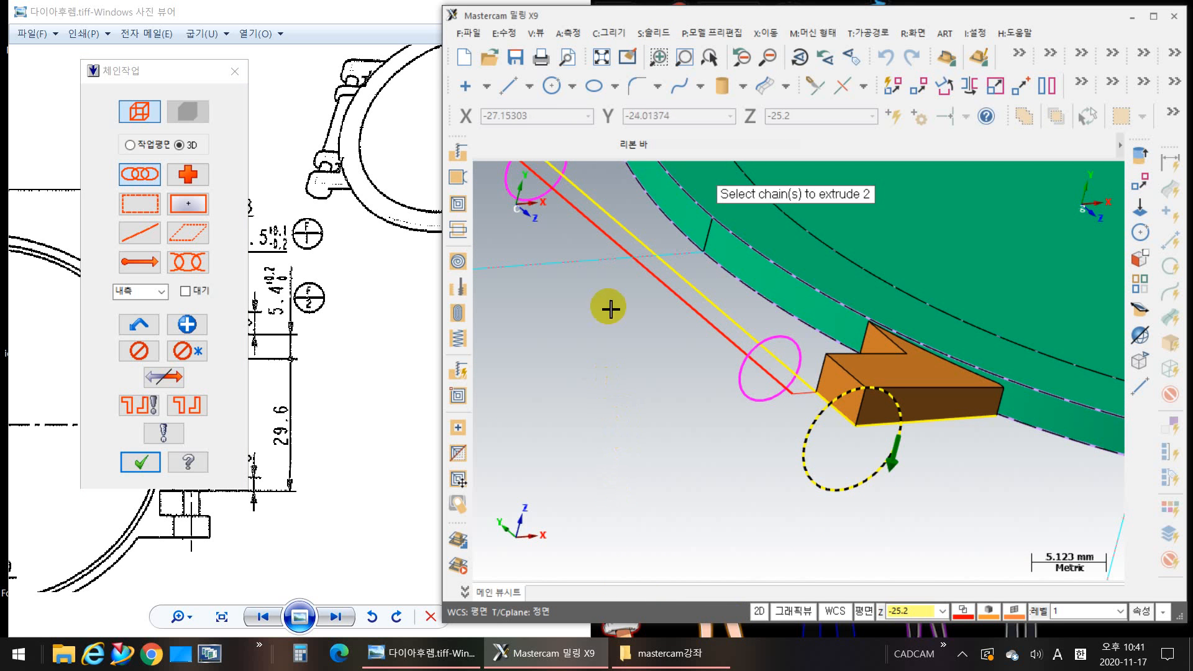
pyautogui.click(559, 180)
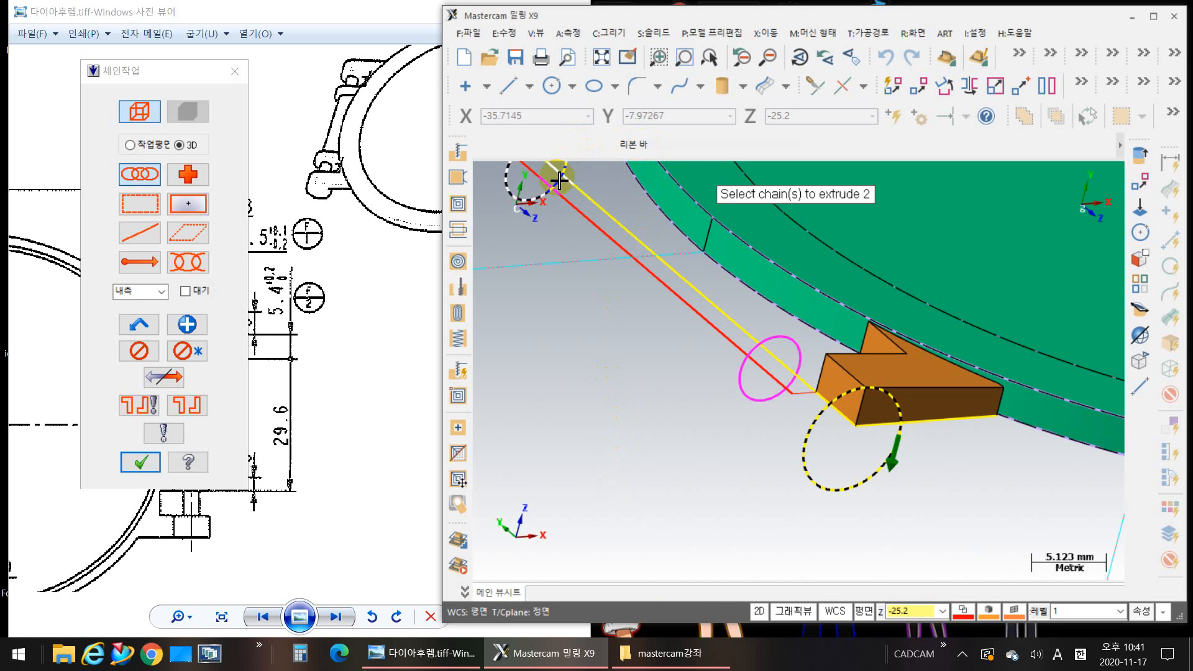
pyautogui.press('Return')
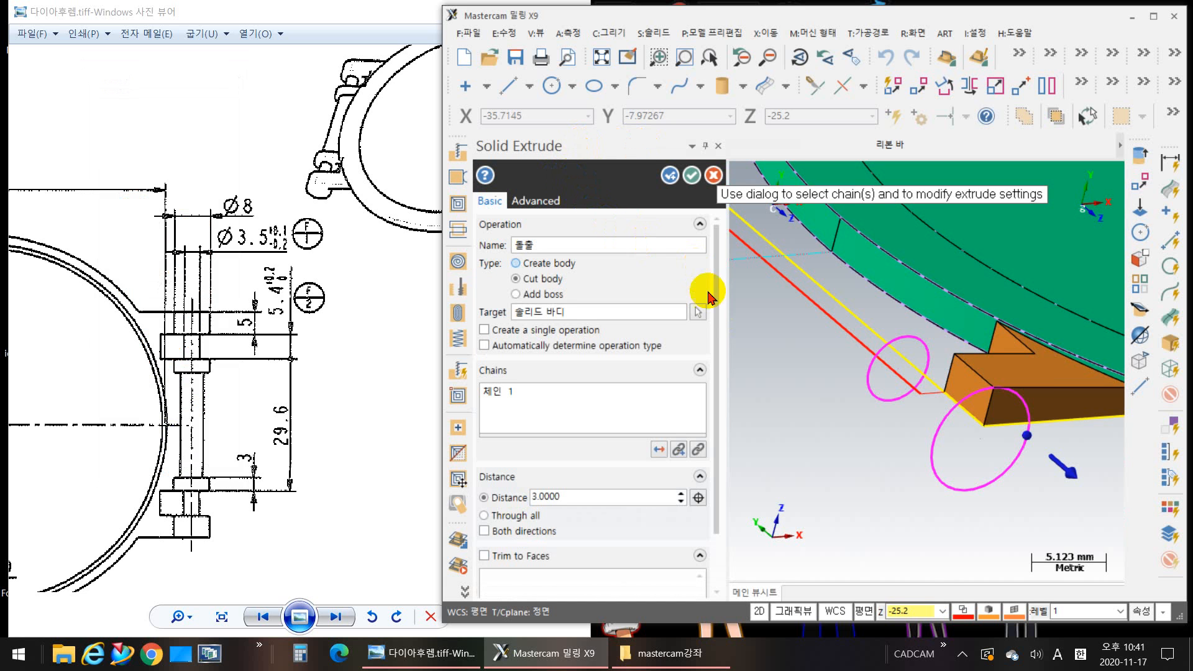
pyautogui.click(516, 294)
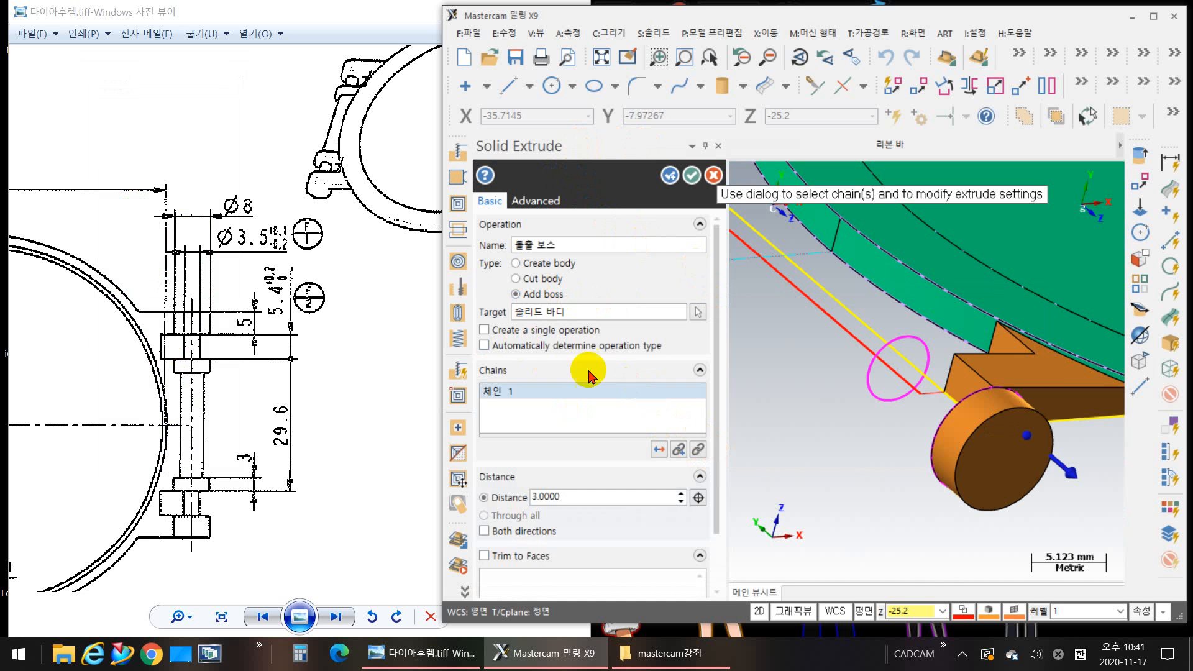
pyautogui.click(661, 453)
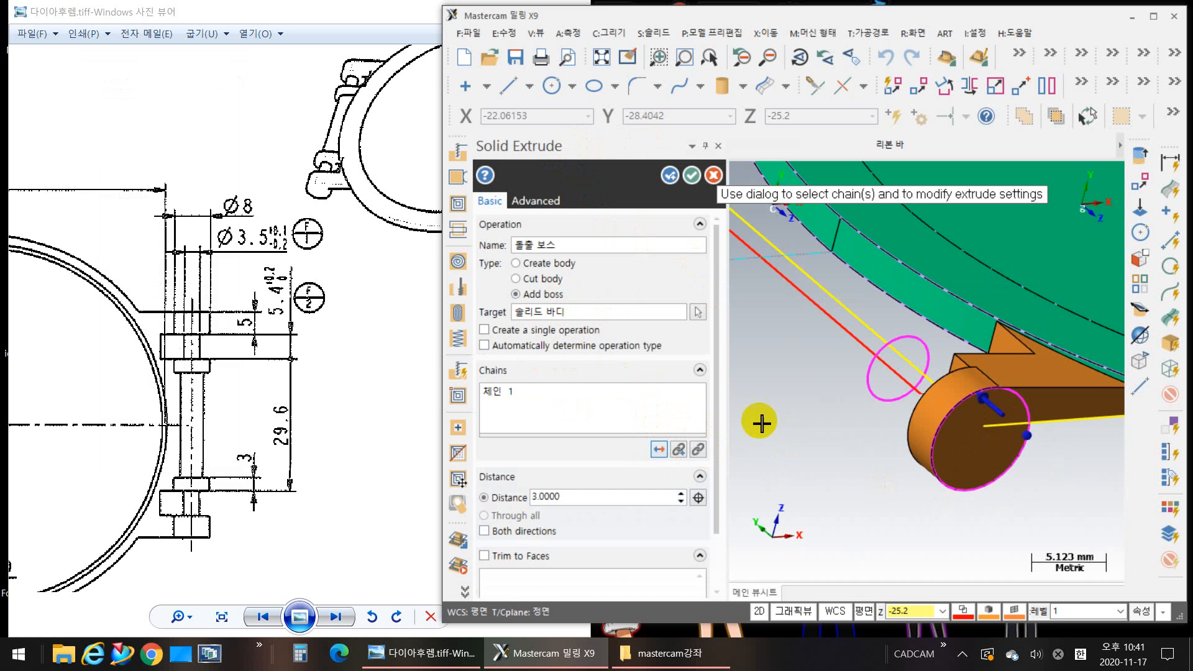
pyautogui.moveTo(861, 503); pyautogui.dragTo(753, 509, button='middle')
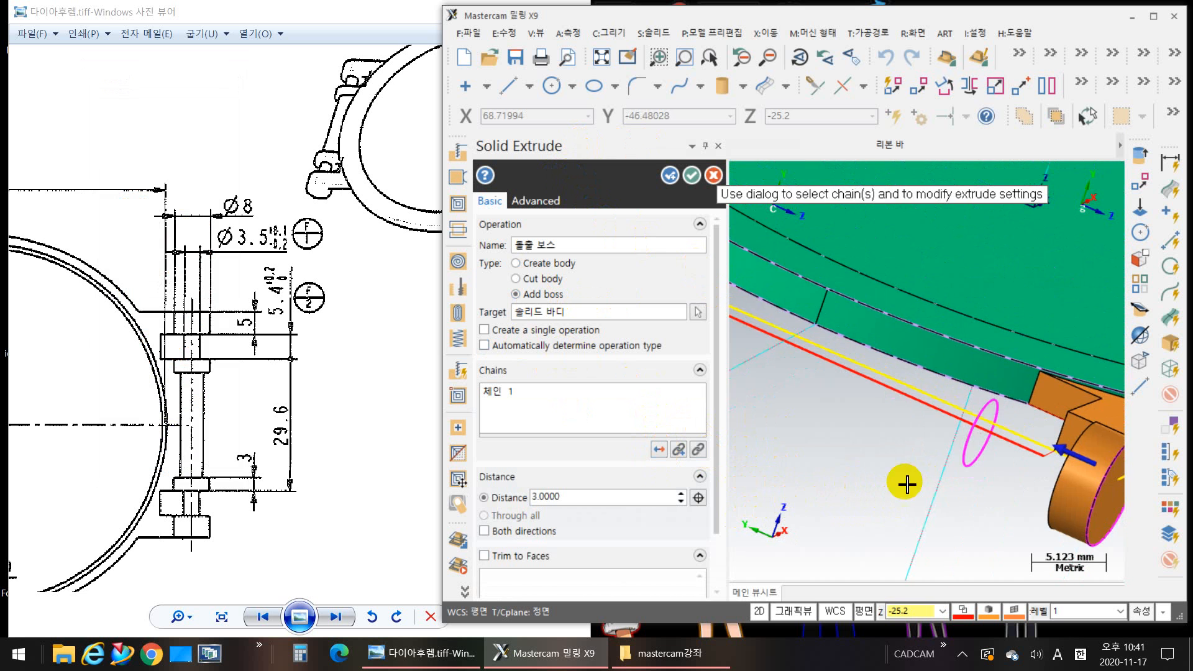
pyautogui.scroll(2, 963, 486)
pyautogui.scroll(-4, 961, 488)
pyautogui.moveTo(873, 514); pyautogui.dragTo(790, 517, button='middle')
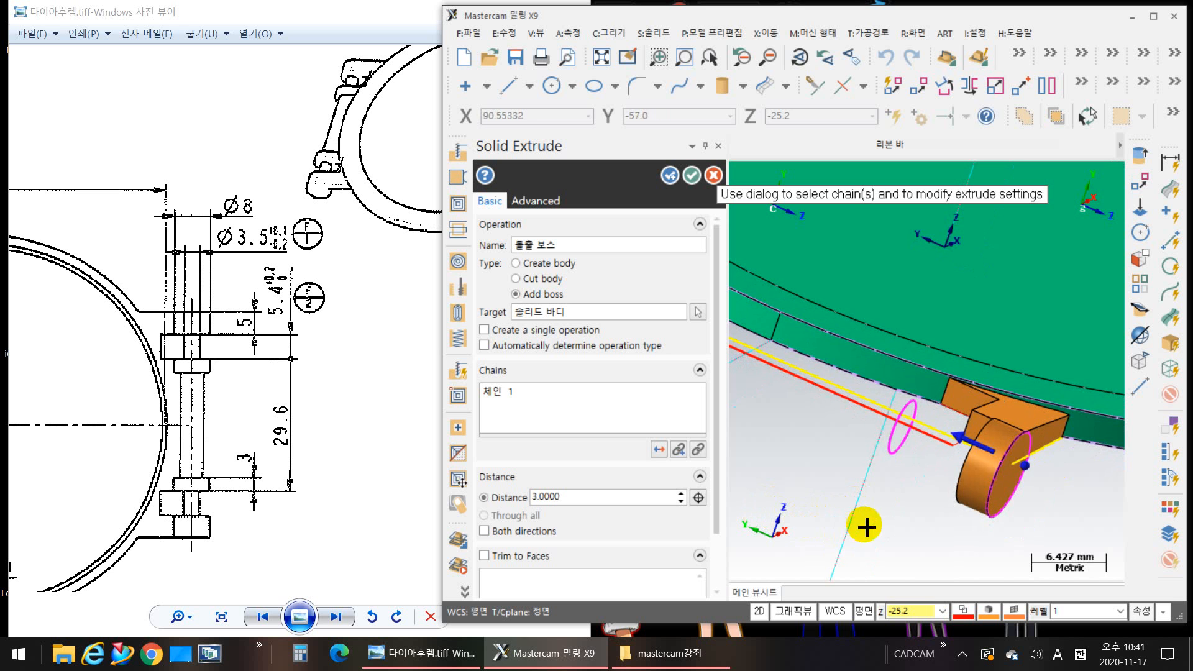
pyautogui.moveTo(914, 520); pyautogui.dragTo(1076, 424, button='middle')
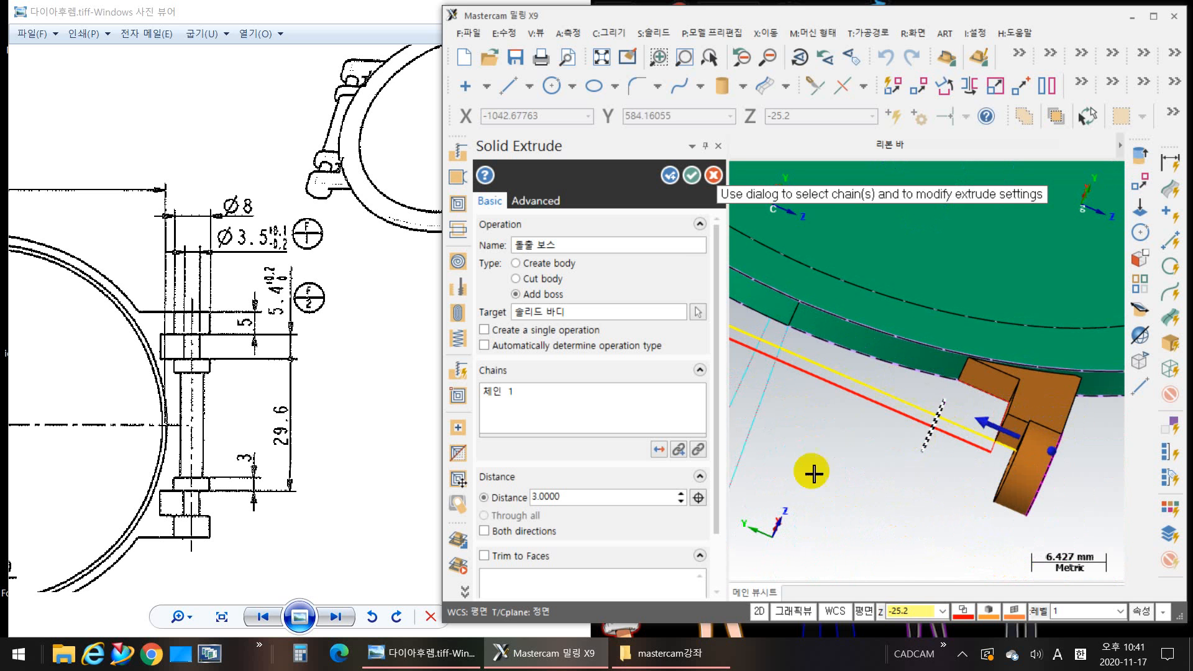
pyautogui.doubleClick(599, 501)
pyautogui.rightClick(597, 501)
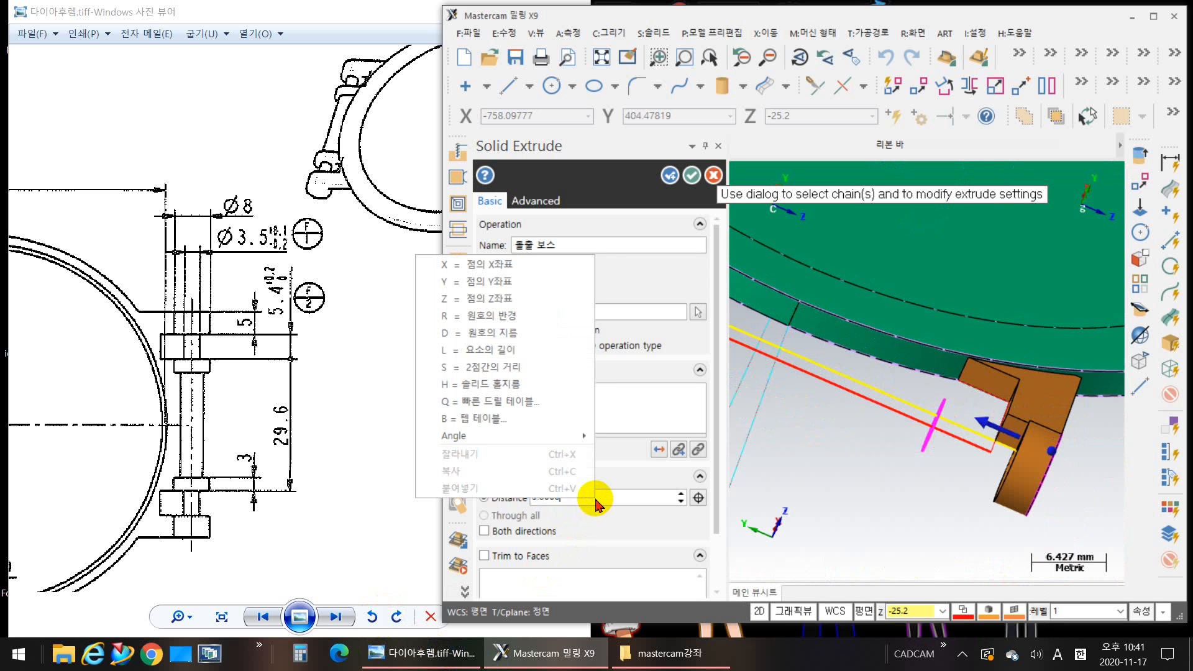
pyautogui.click(619, 498)
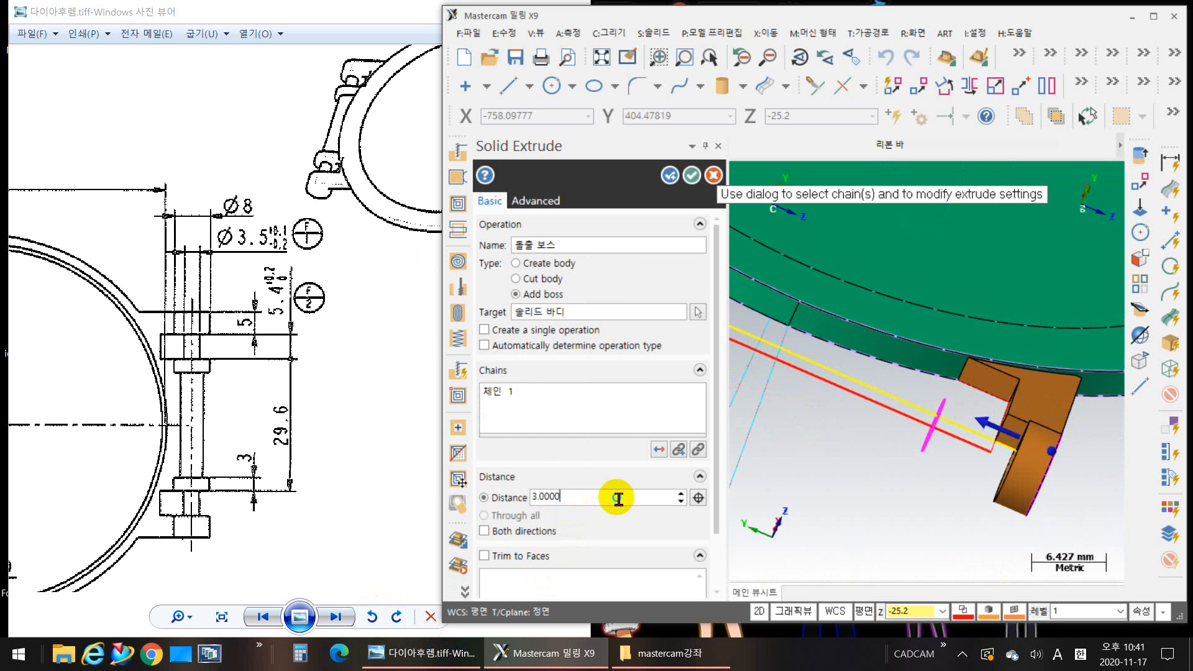
pyautogui.rightClick(618, 498)
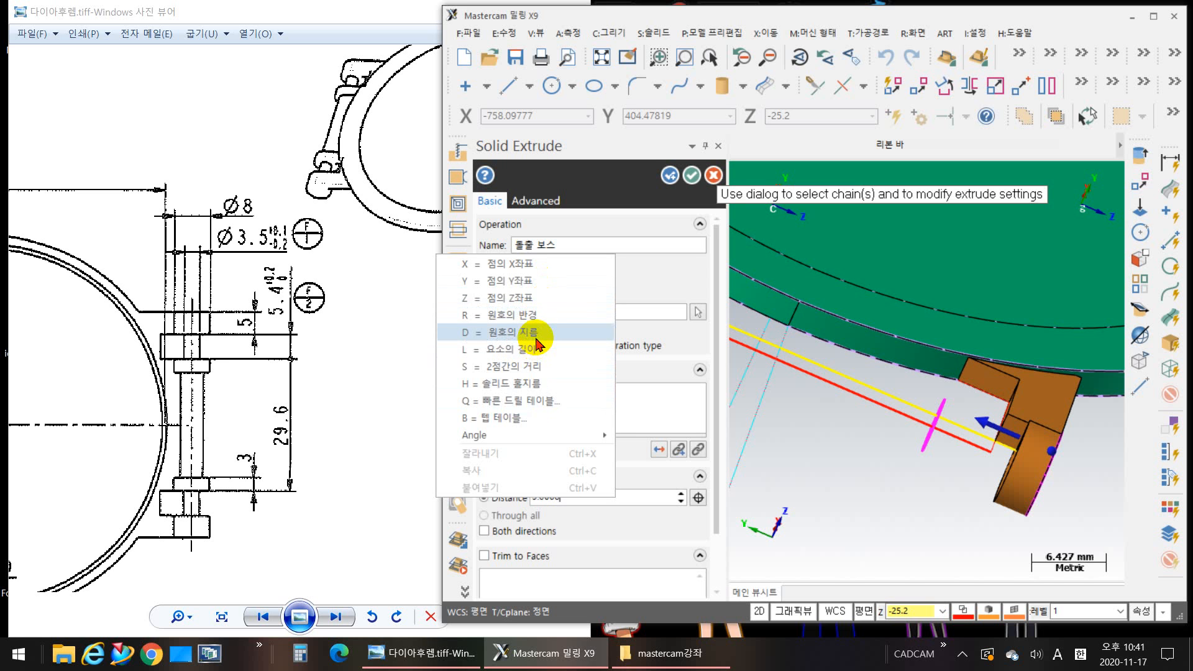
pyautogui.click(640, 498)
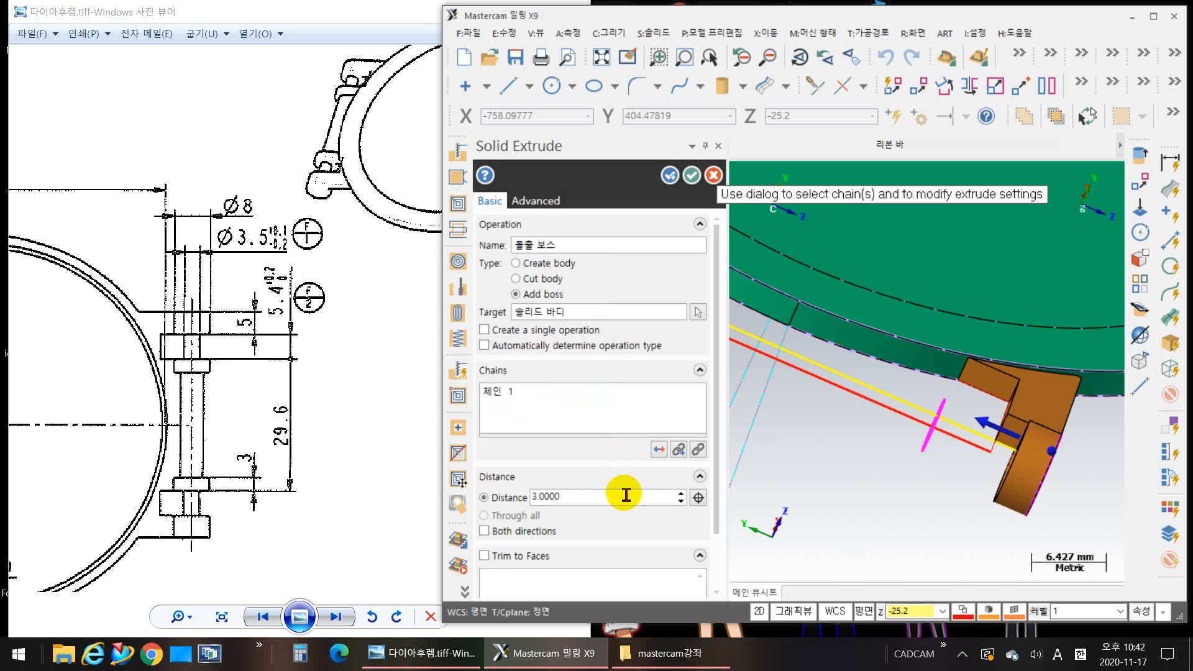
# Step: Set the boss's extrusion distance to 2.0 mm by taking it from the length of the near arm's short step edge
pyautogui.scroll(1, 746, 567)
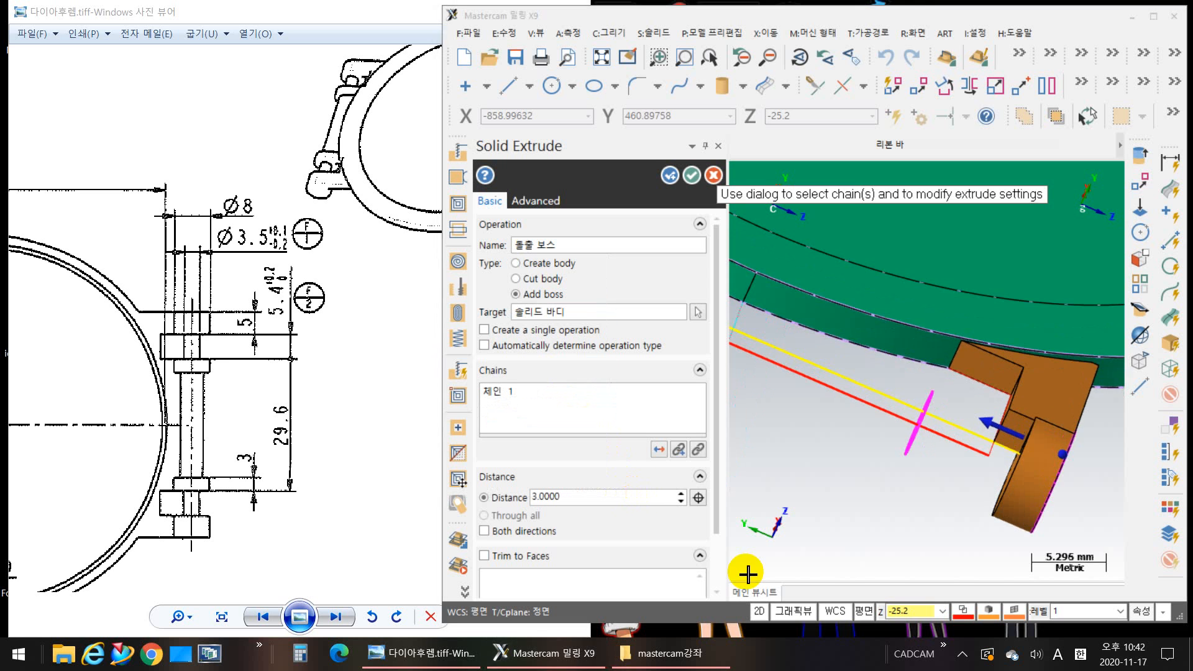
pyautogui.doubleClick(584, 500)
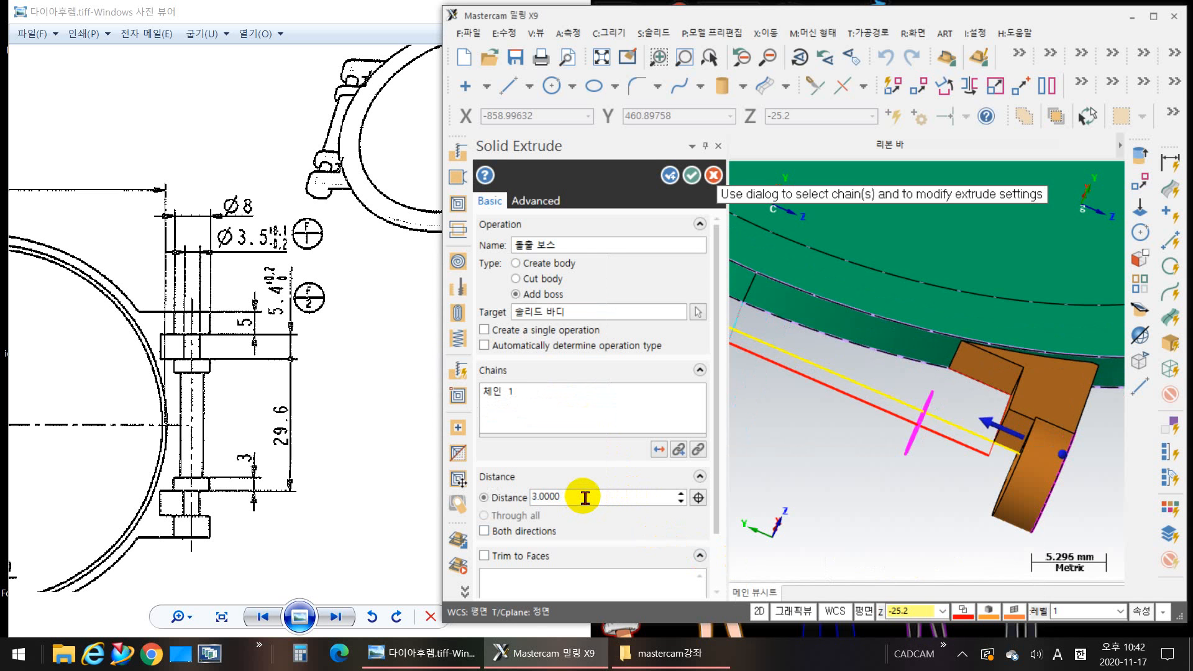
pyautogui.rightClick(585, 498)
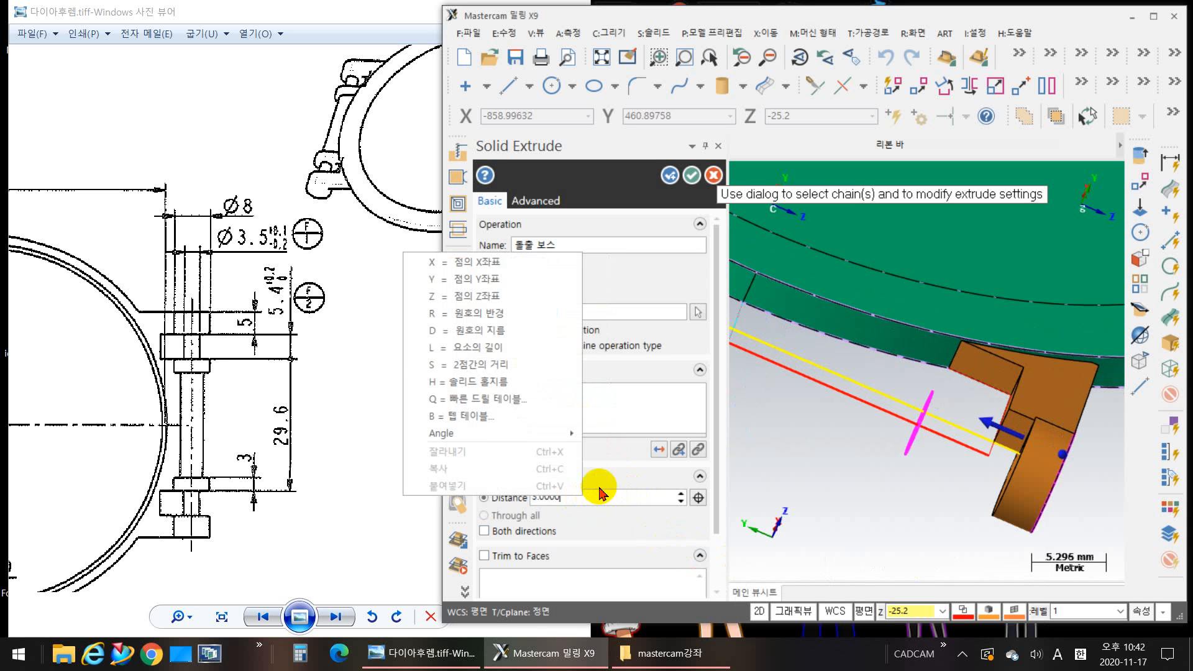
pyautogui.click(485, 348)
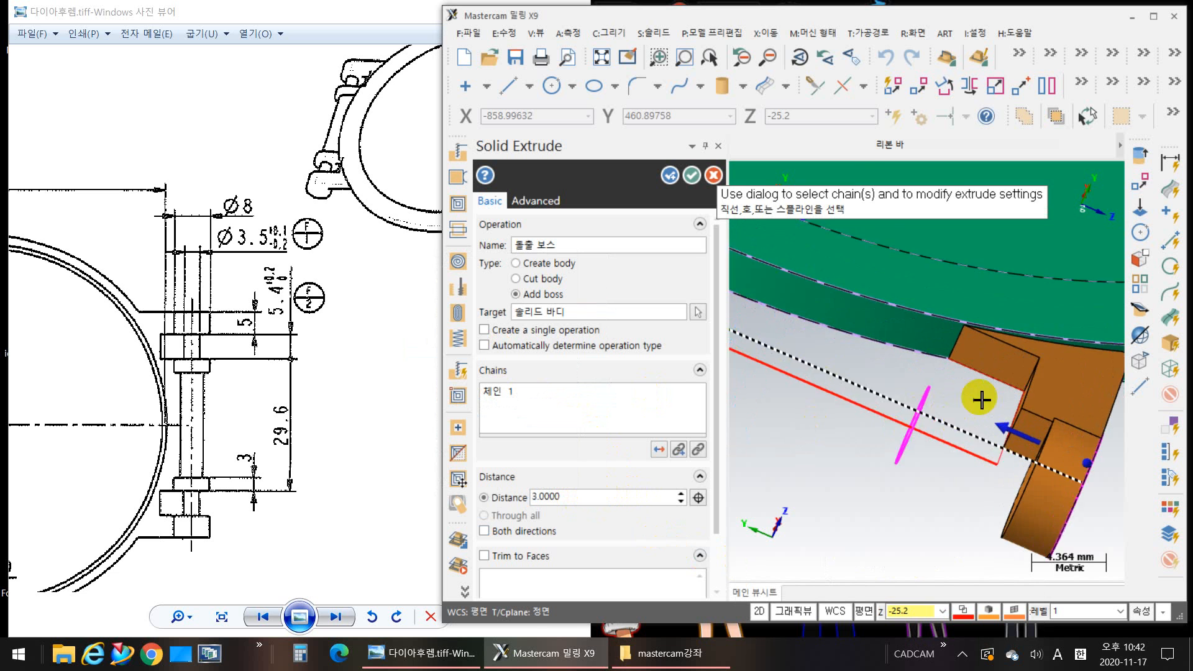
pyautogui.scroll(2, 1044, 423)
pyautogui.click(1044, 422)
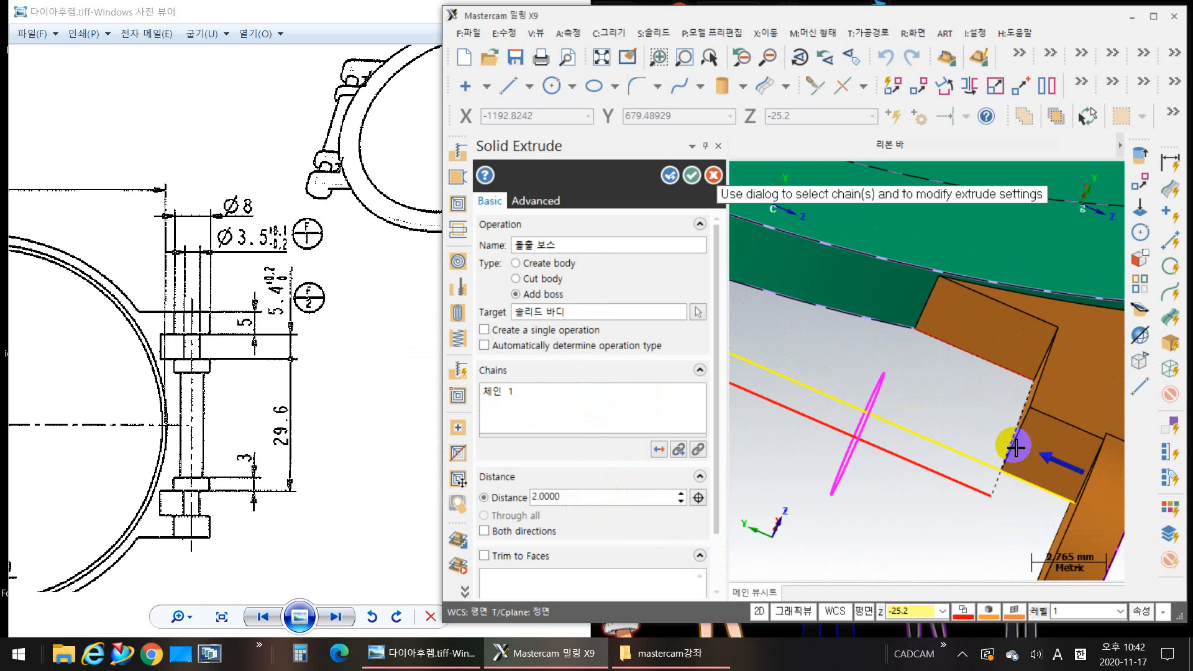
pyautogui.scroll(-2, 882, 505)
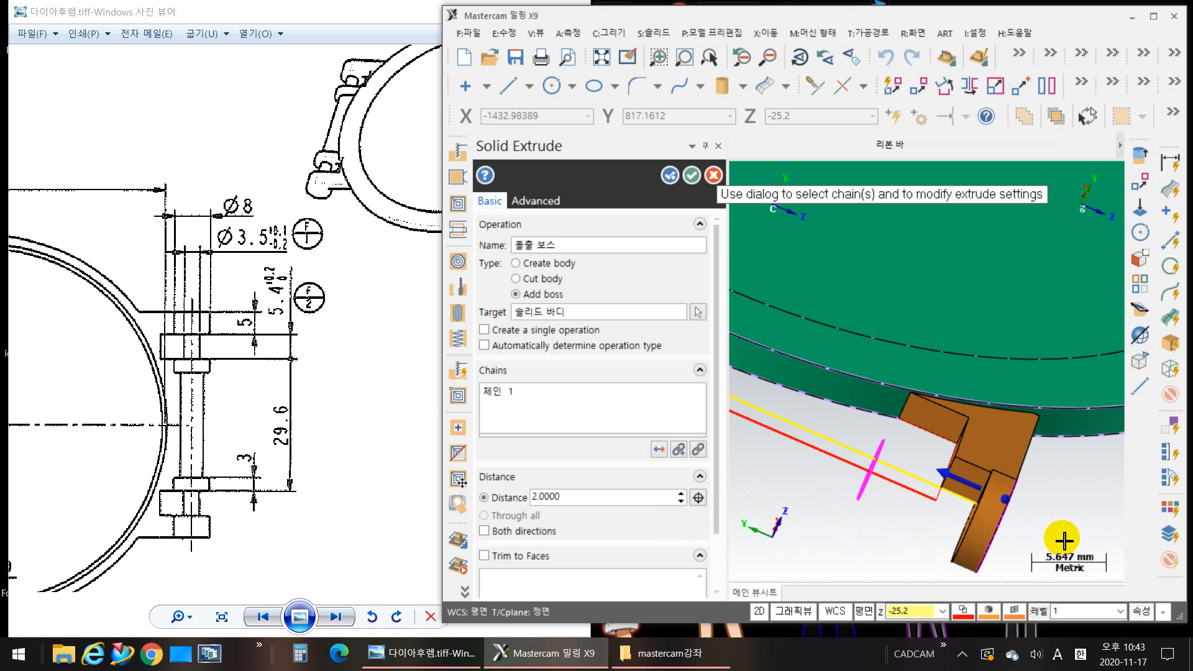
pyautogui.moveTo(1069, 531); pyautogui.dragTo(980, 493, button='middle')
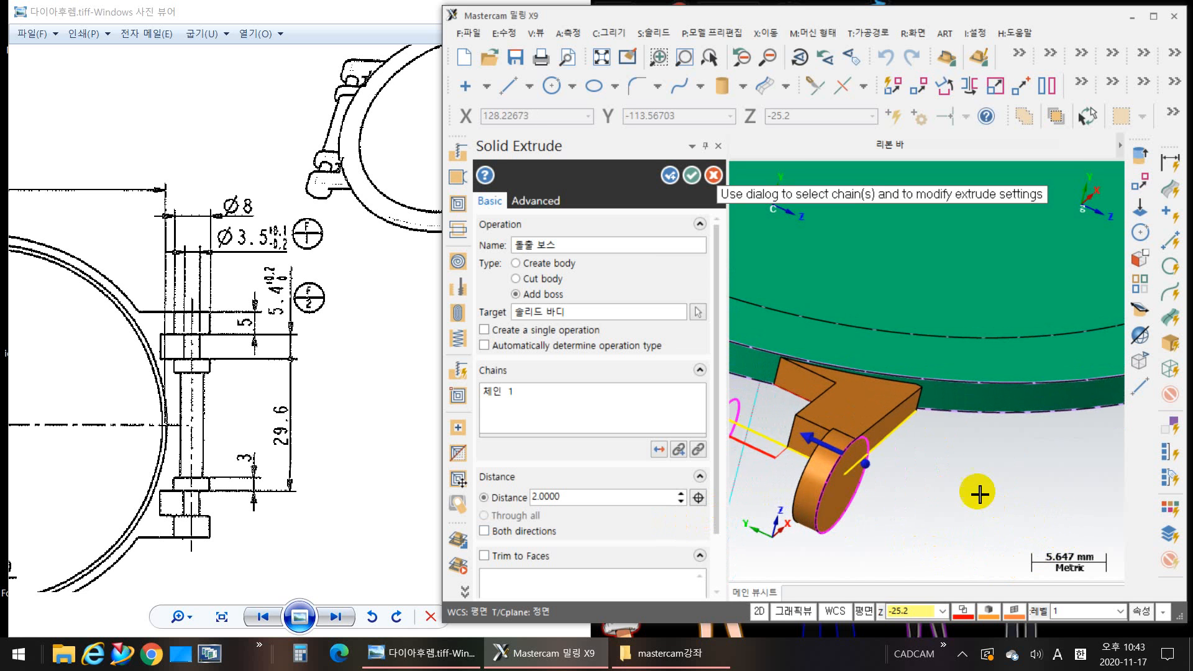
# Step: Set the near boss's extrusion distance to 5.0 mm by taking it from the length of the far arm's end edge
pyautogui.scroll(2, 962, 481)
pyautogui.scroll(-5, 1084, 498)
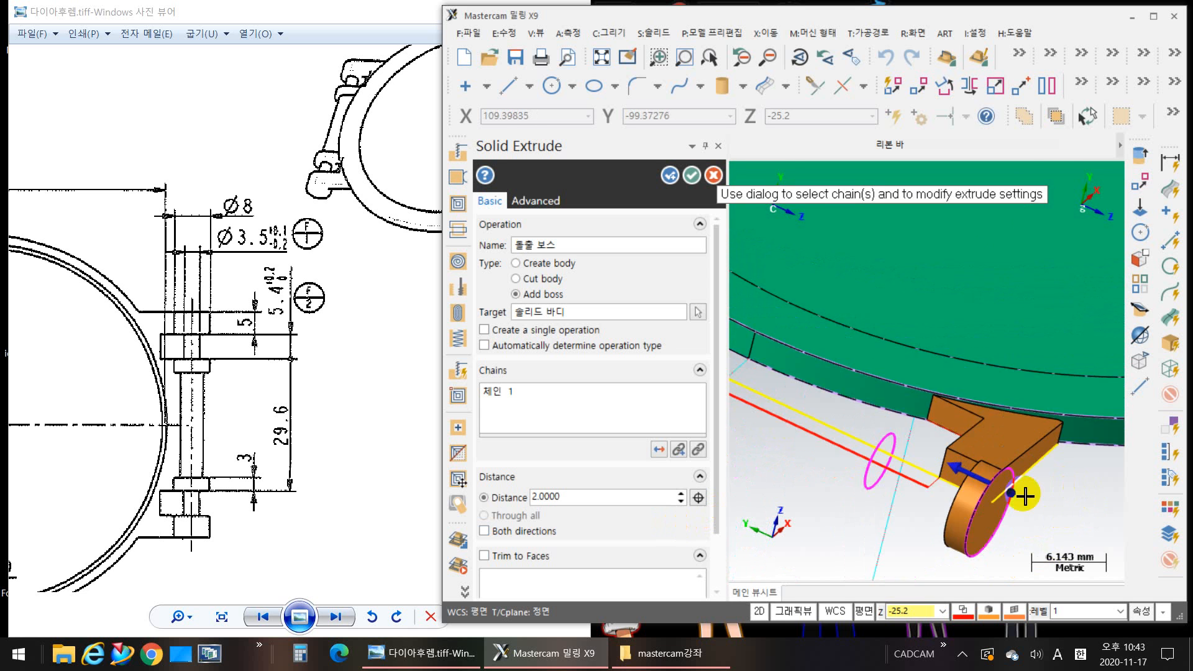
pyautogui.scroll(3, 780, 400)
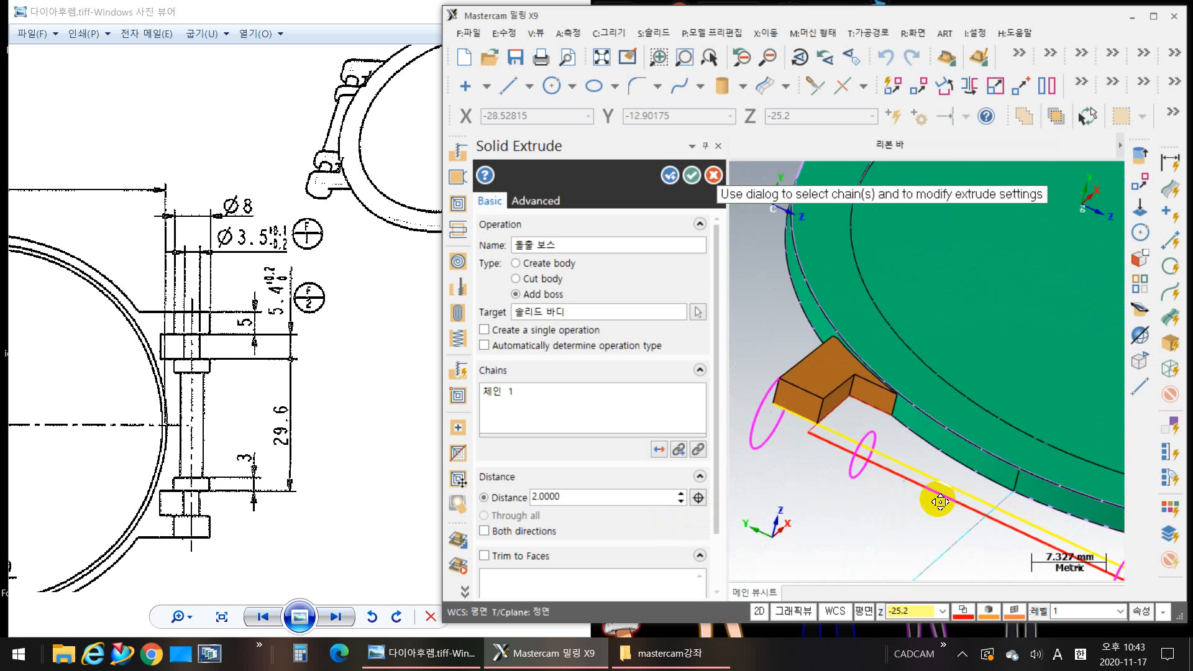
pyautogui.rightClick(618, 501)
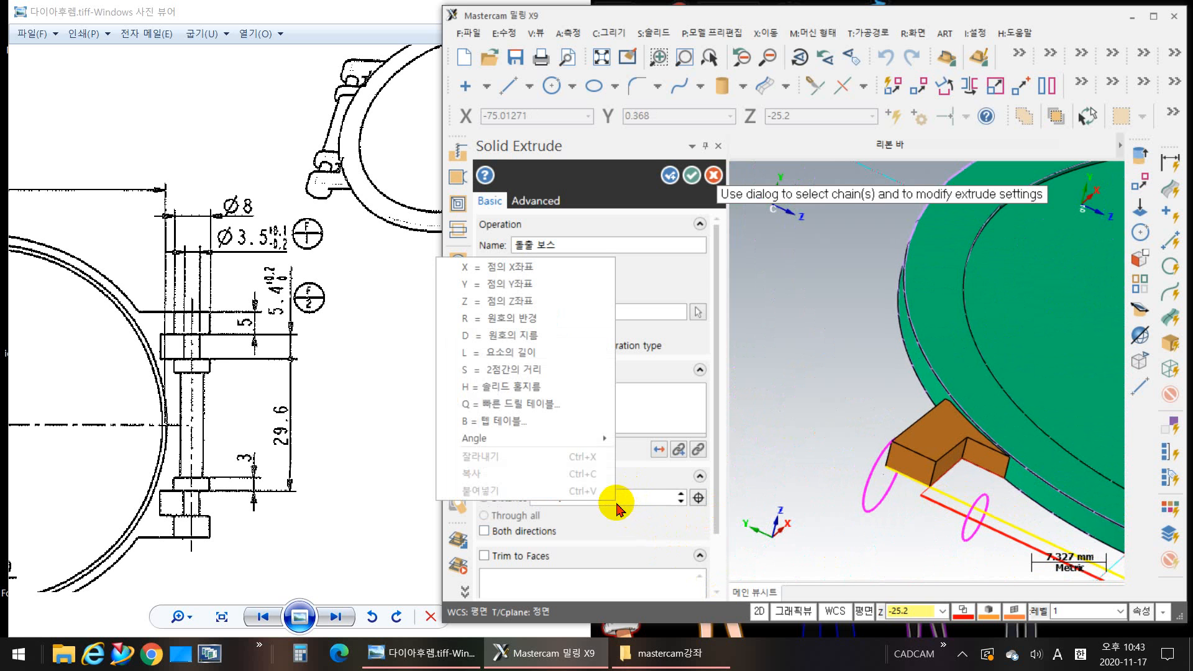
pyautogui.click(534, 352)
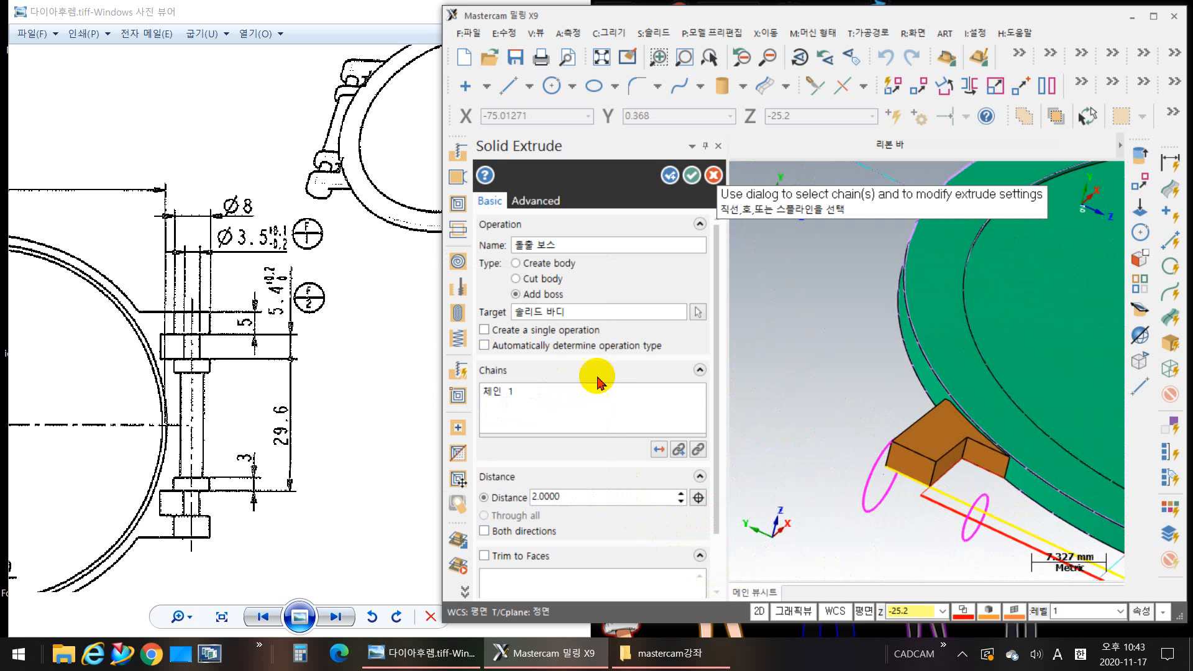
pyautogui.click(922, 456)
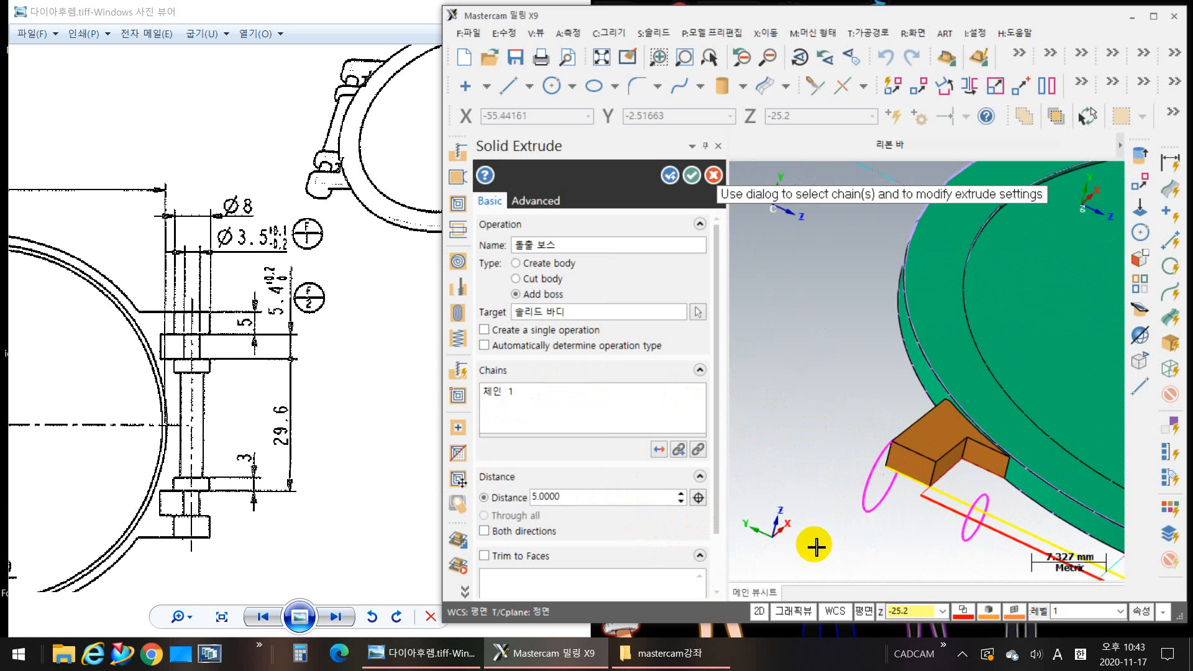
# Step: Check the boss preview on the near arm, accept the extrusion and continue with a new extrude operation
pyautogui.moveTo(945, 547)
pyautogui.mouseDown(button='middle')
pyautogui.moveTo(1012, 565)
pyautogui.moveTo(1026, 501)
pyautogui.moveTo(1004, 427)
pyautogui.moveTo(860, 453)
pyautogui.mouseUp(button='middle')
pyautogui.scroll(5, 859, 454)
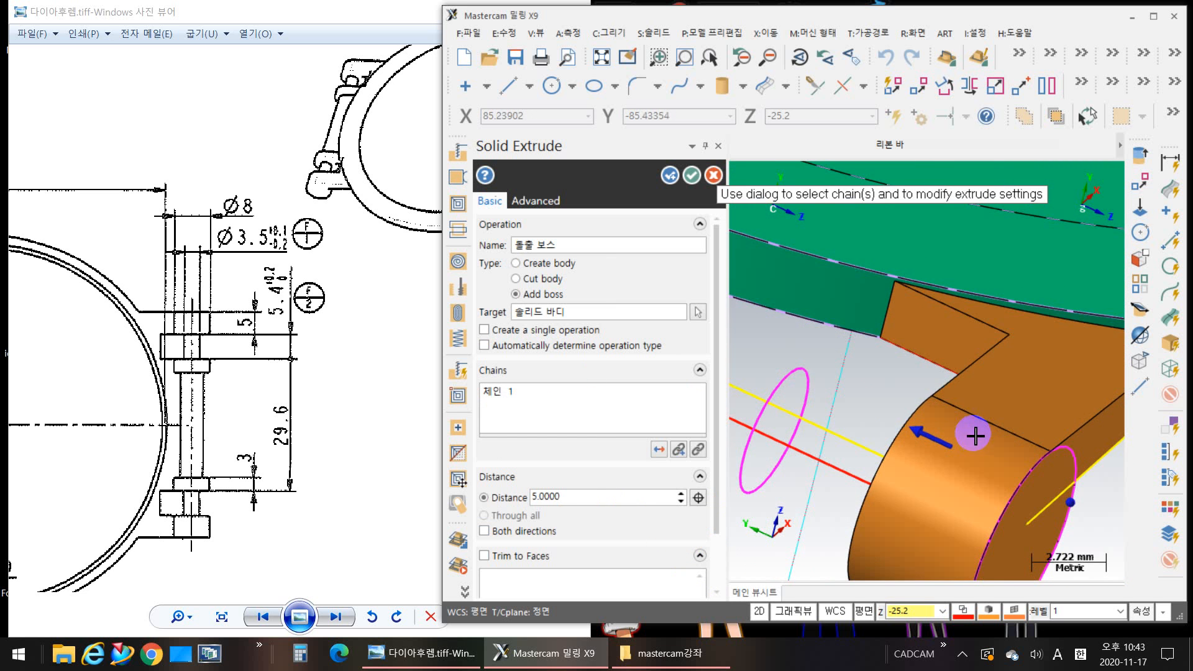
pyautogui.scroll(-2, 918, 487)
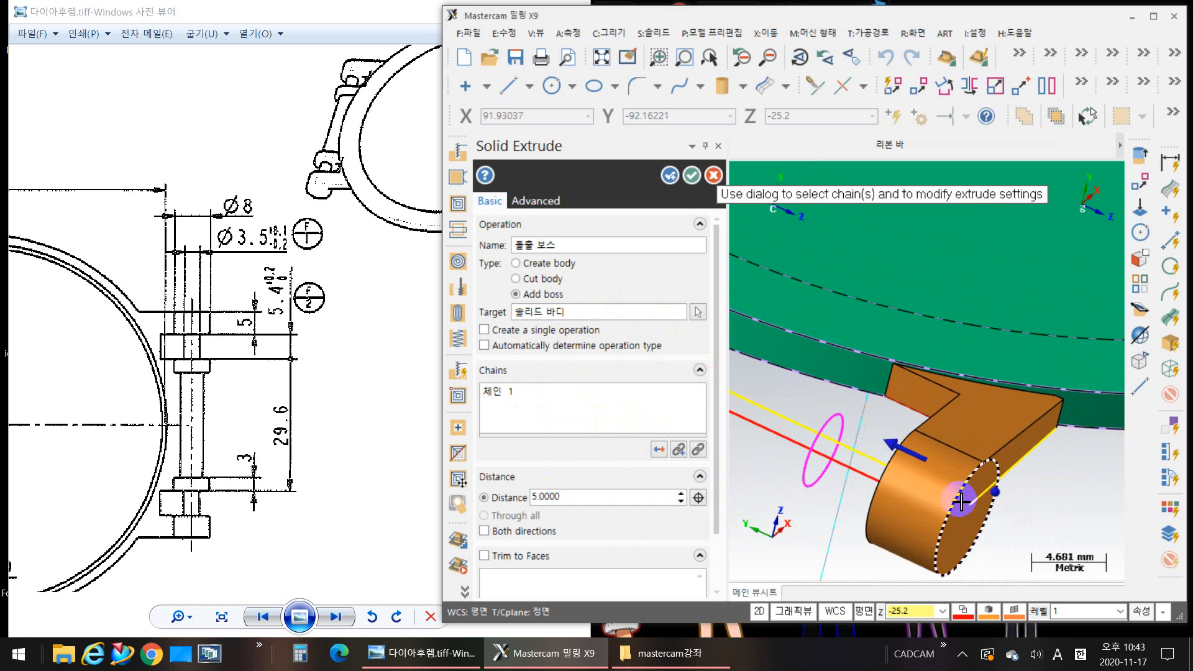
pyautogui.scroll(-2, 851, 464)
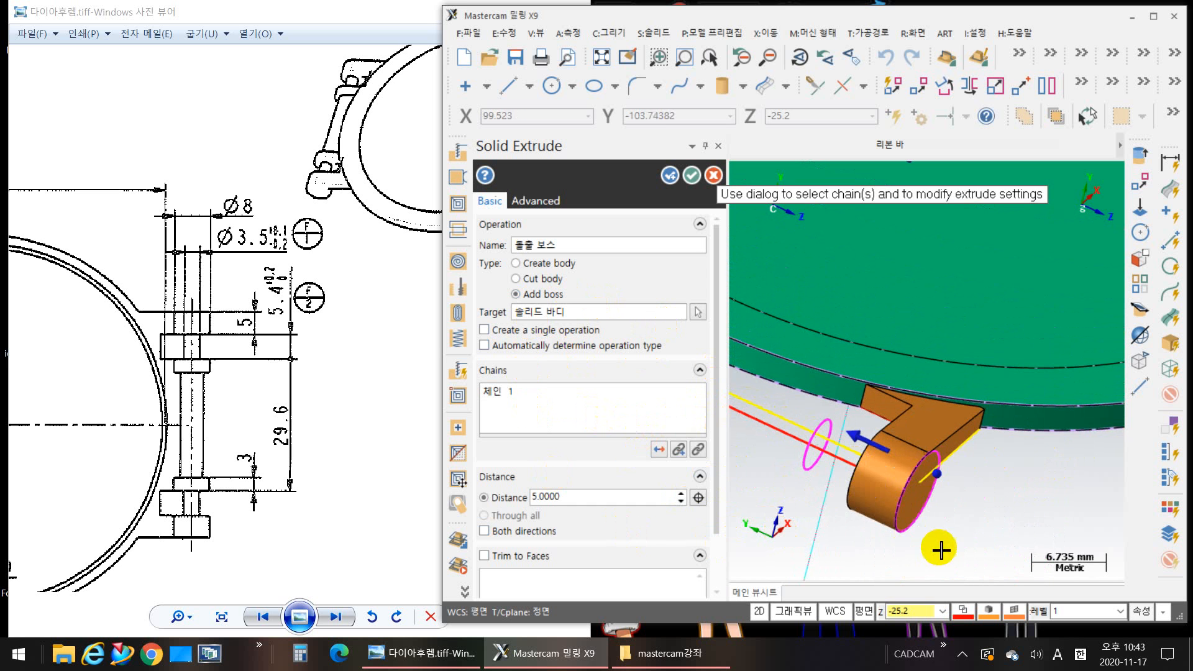
pyautogui.moveTo(968, 546); pyautogui.dragTo(1011, 535, button='middle')
pyautogui.moveTo(849, 474); pyautogui.dragTo(966, 509, button='middle')
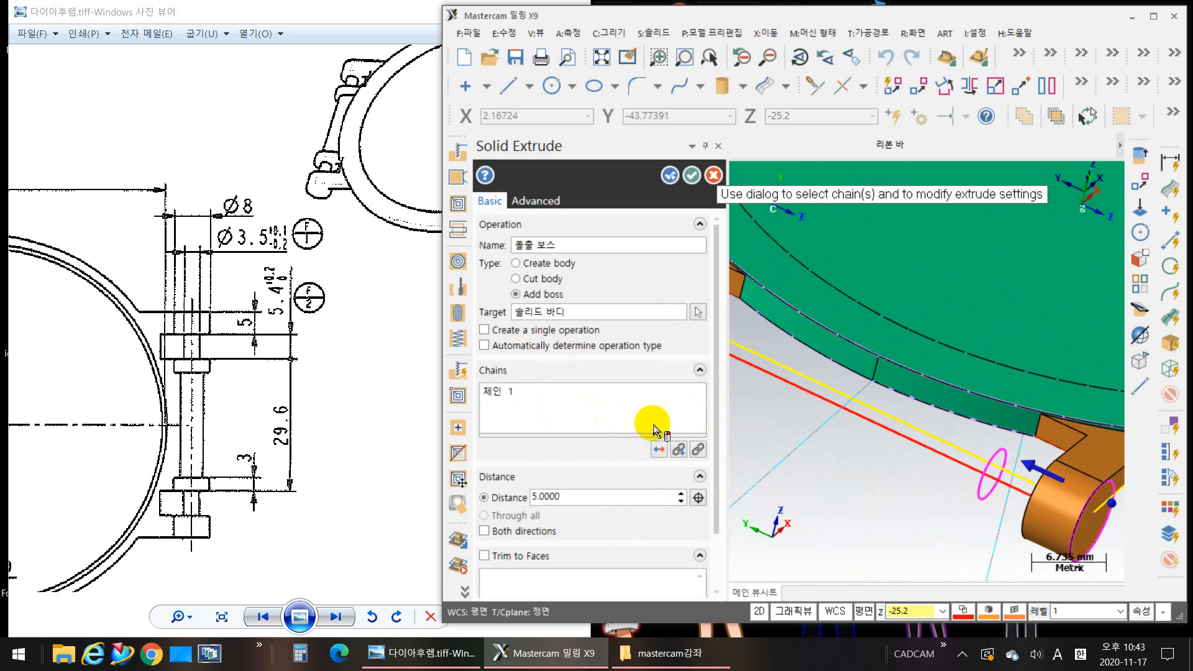
pyautogui.click(669, 178)
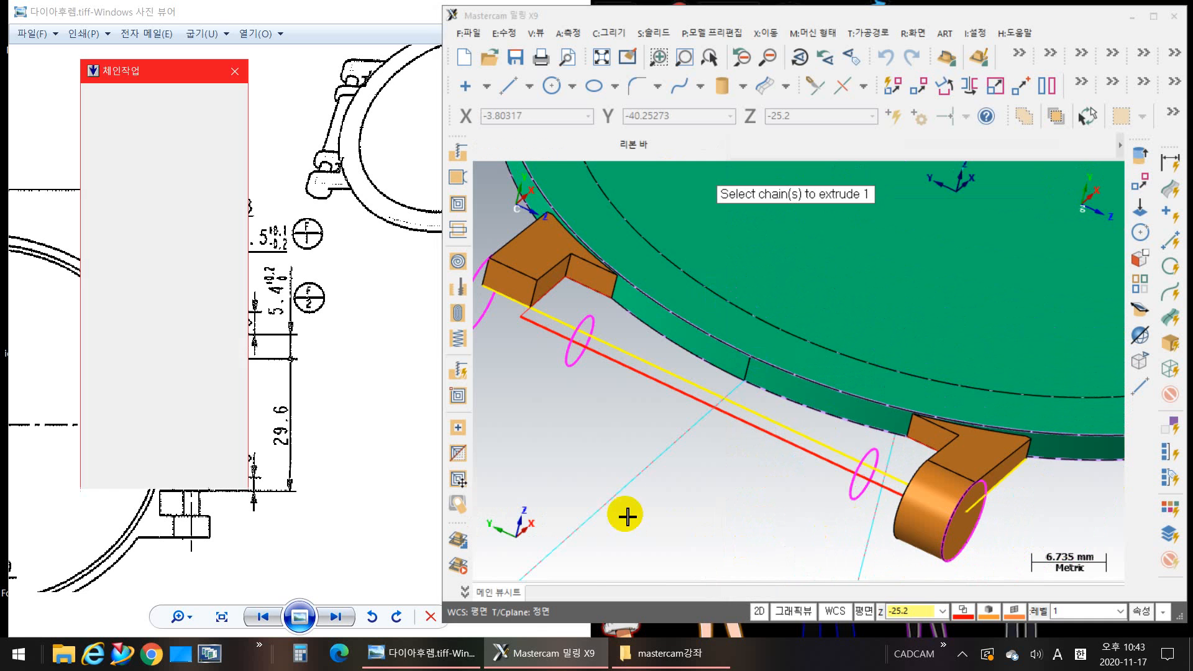
# Step: Extrude the far arm's 8 mm circle 5.0 mm as Add boss, with its direction reversed to run inward
pyautogui.moveTo(626, 515); pyautogui.dragTo(786, 562, button='middle')
pyautogui.moveTo(578, 527); pyautogui.dragTo(742, 521, button='middle')
pyautogui.click(743, 521)
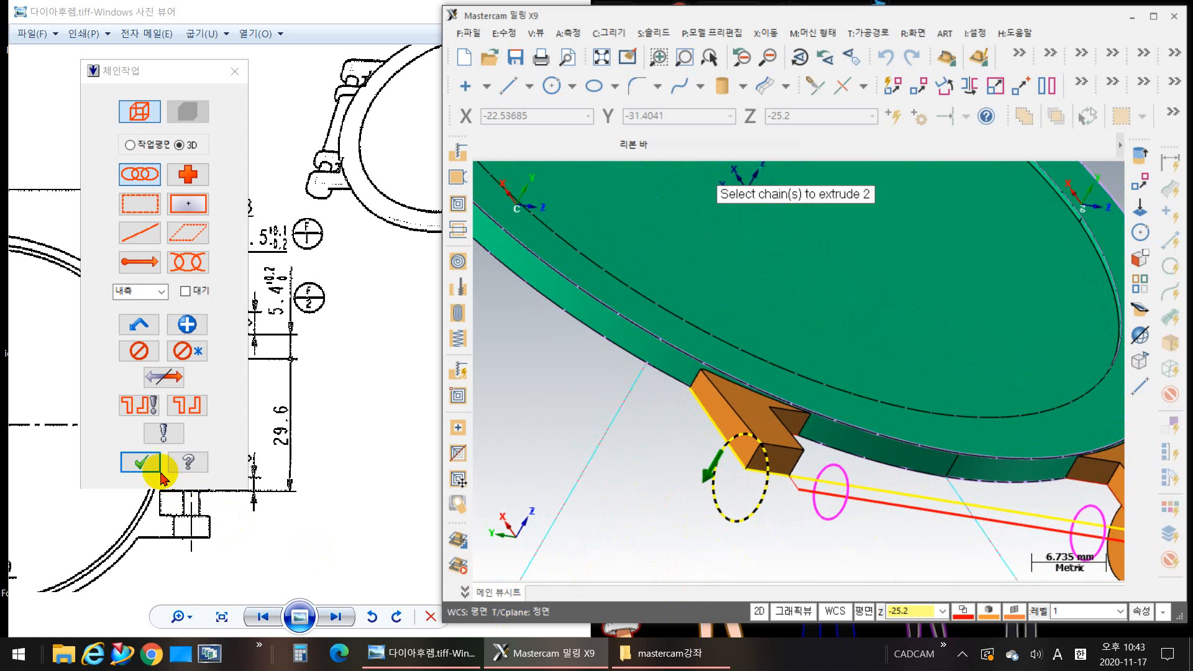
pyautogui.click(141, 462)
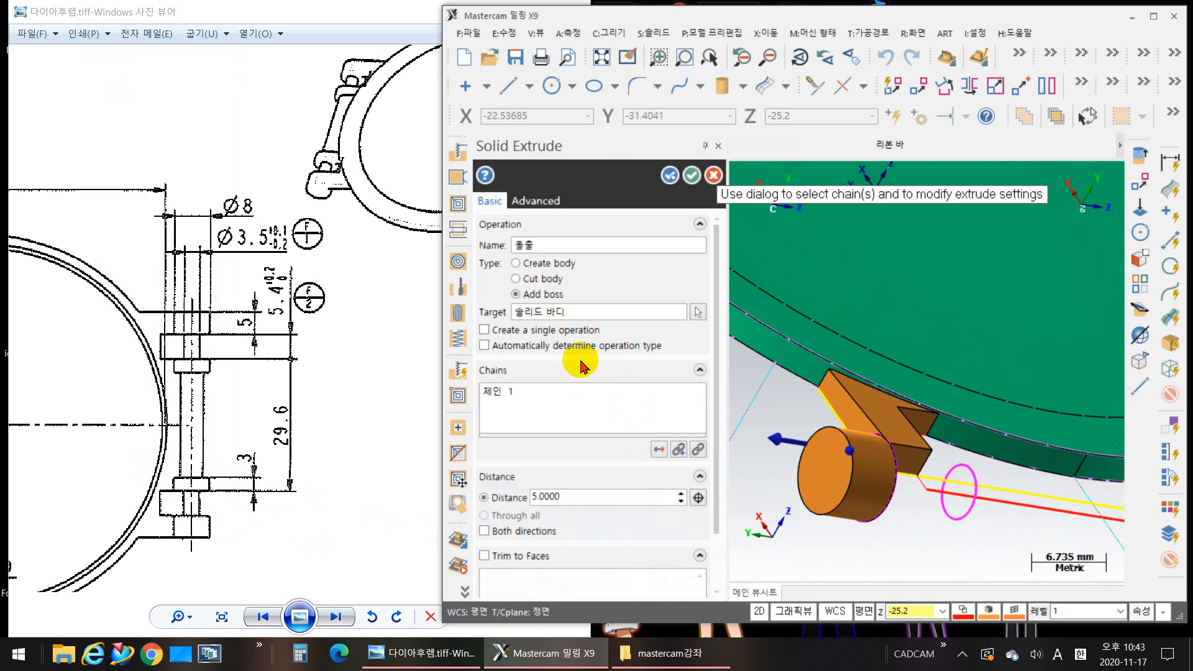
pyautogui.click(660, 444)
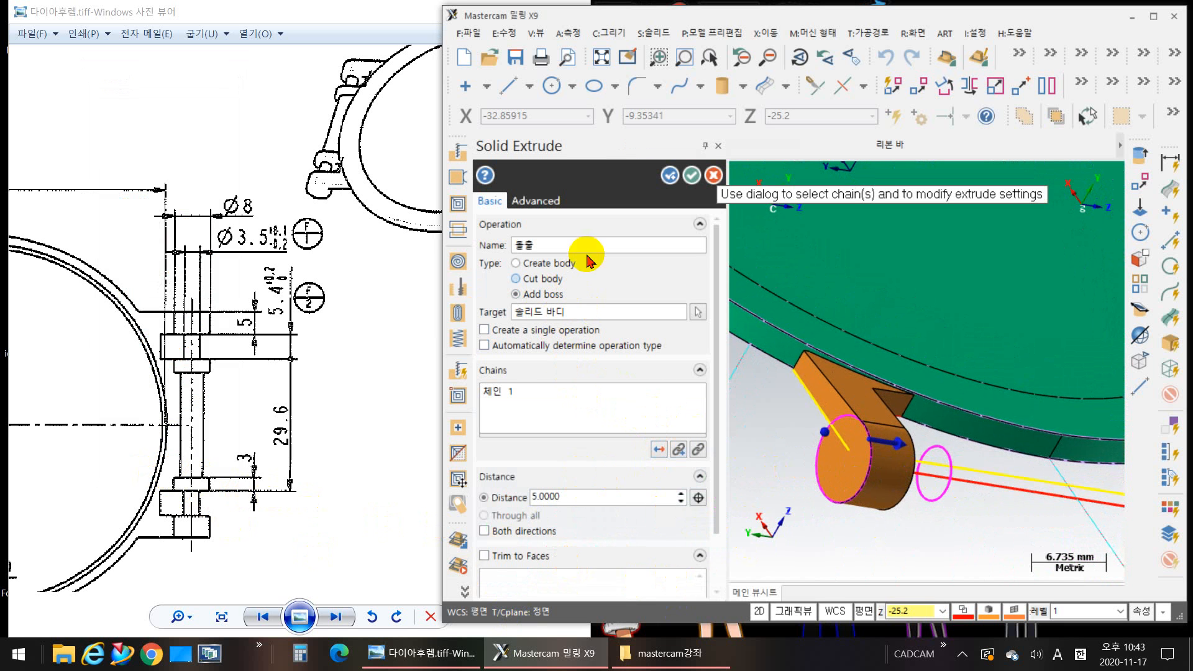
pyautogui.click(692, 177)
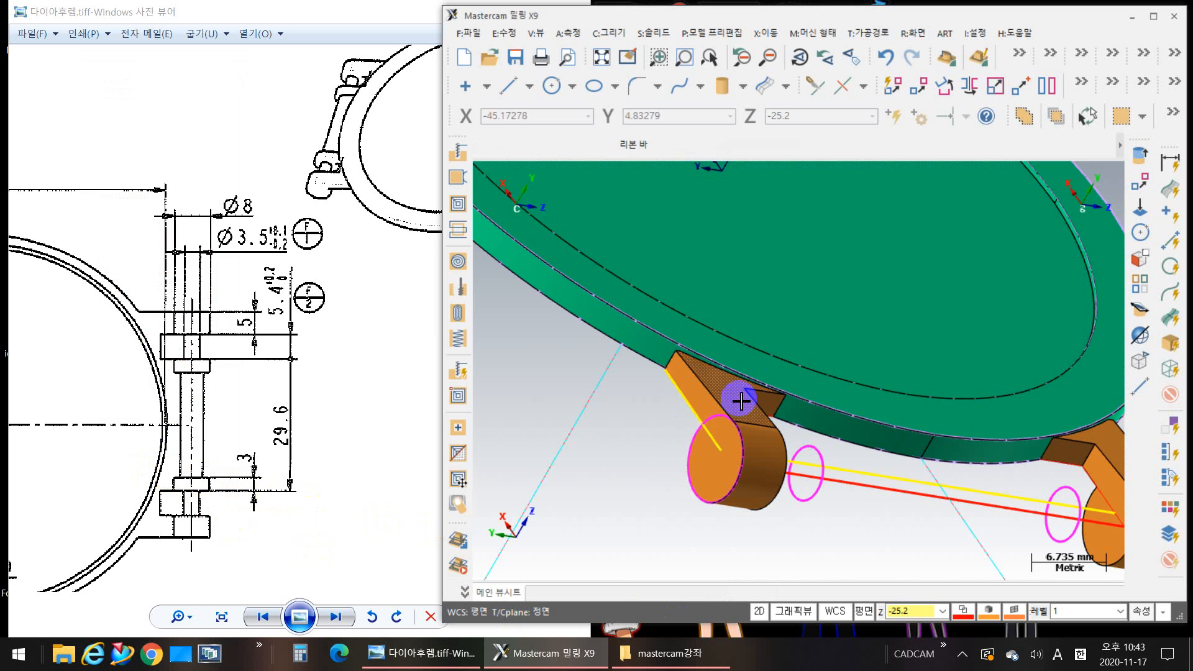
# Step: Select each arm's solid in turn to check that its boss is joined to it, clearing the selection each time
pyautogui.click(749, 427)
pyautogui.moveTo(835, 561); pyautogui.dragTo(728, 588, button='middle')
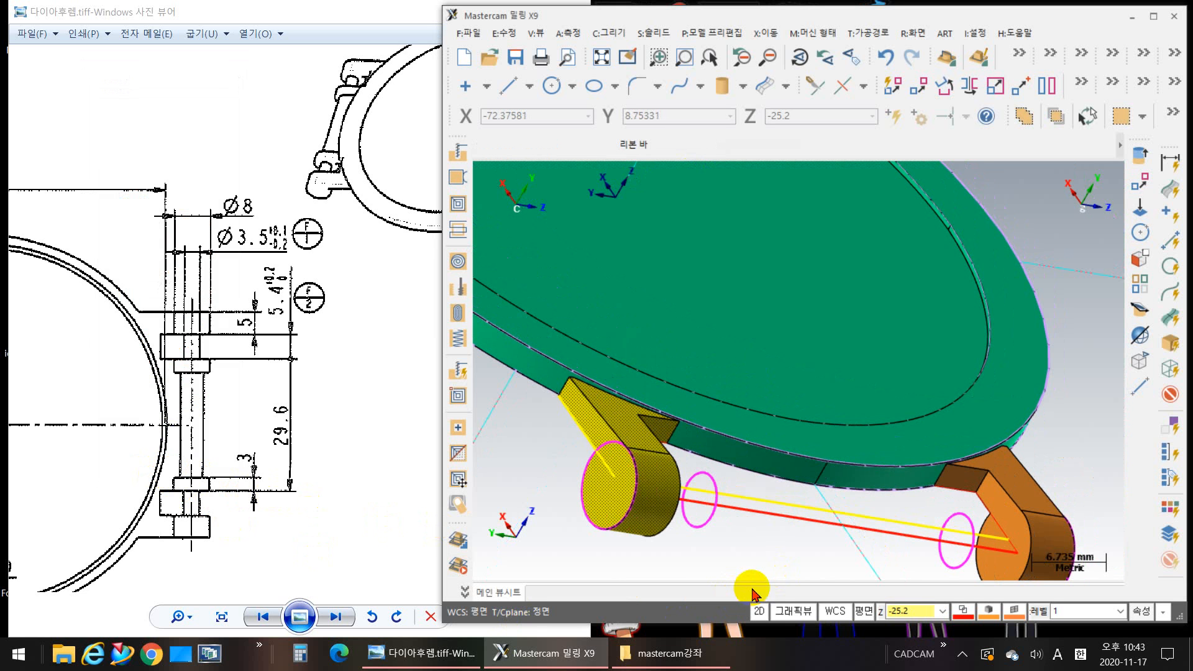
pyautogui.press('Escape')
pyautogui.moveTo(1009, 567); pyautogui.dragTo(996, 493, button='middle')
pyautogui.moveTo(815, 464); pyautogui.dragTo(933, 467, button='middle')
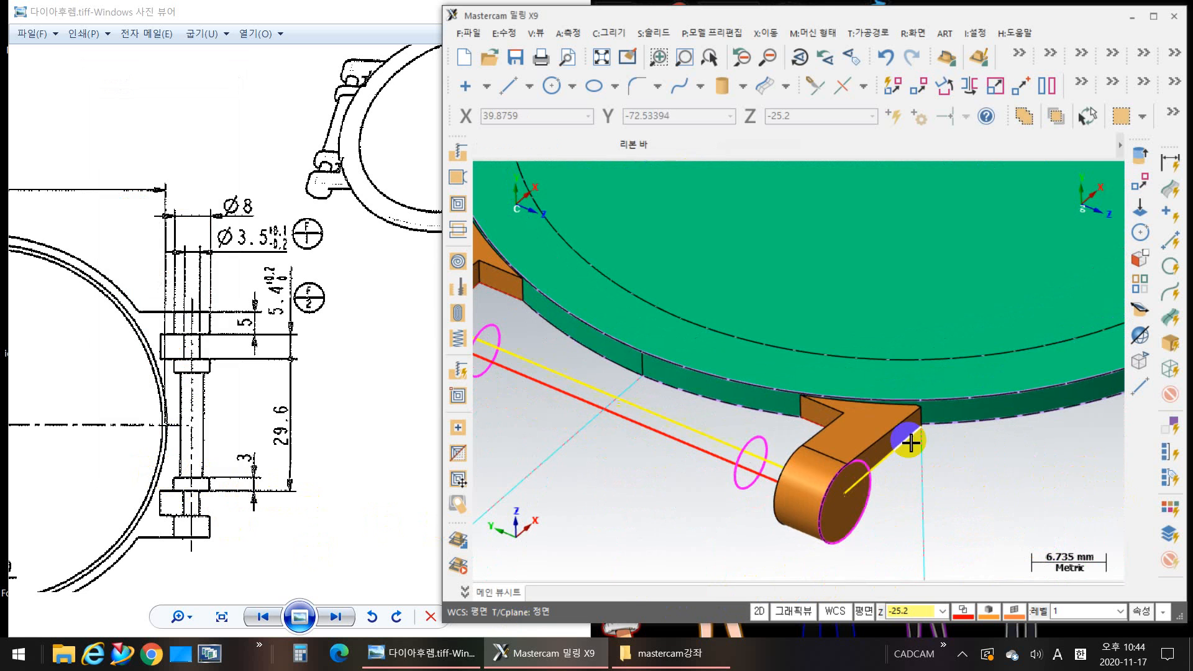
pyautogui.click(857, 442)
pyautogui.scroll(-2, 758, 522)
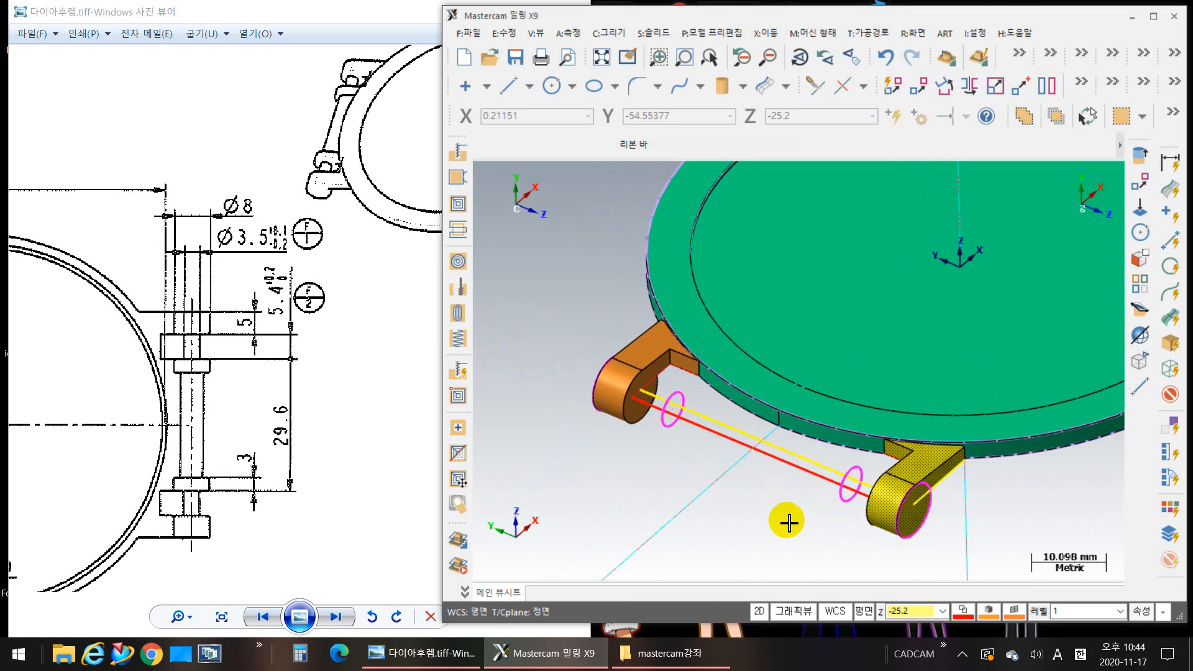
pyautogui.scroll(1, 761, 523)
pyautogui.scroll(-2, 766, 519)
pyautogui.moveTo(791, 534); pyautogui.dragTo(697, 535, button='middle')
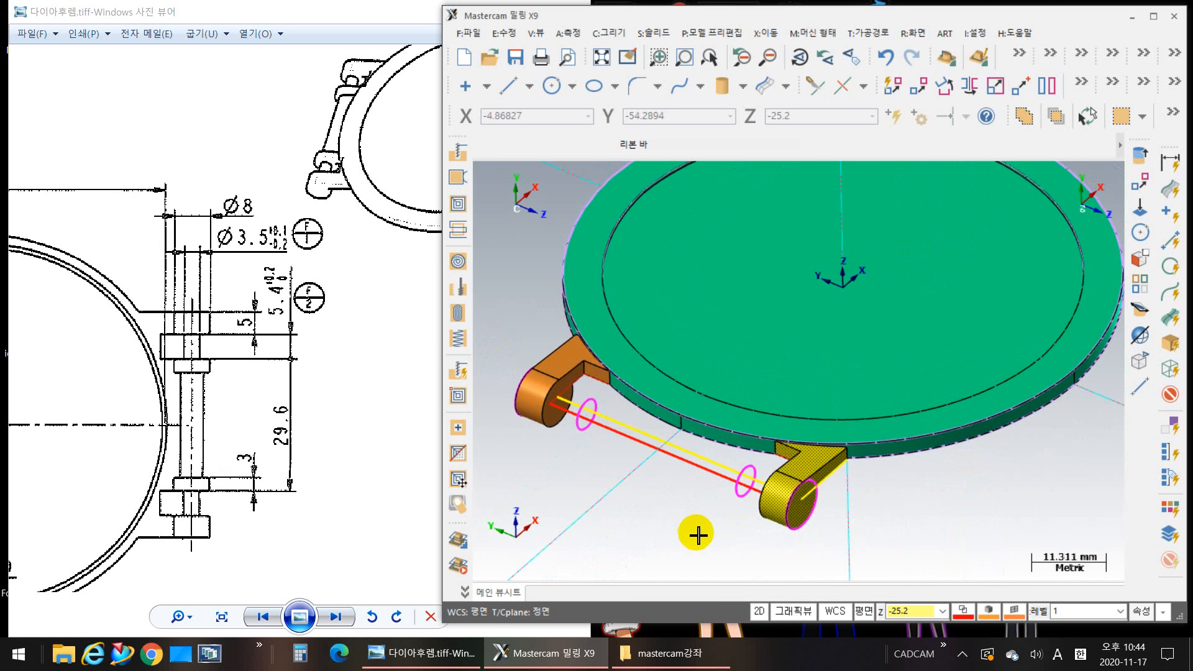
pyautogui.press('Escape')
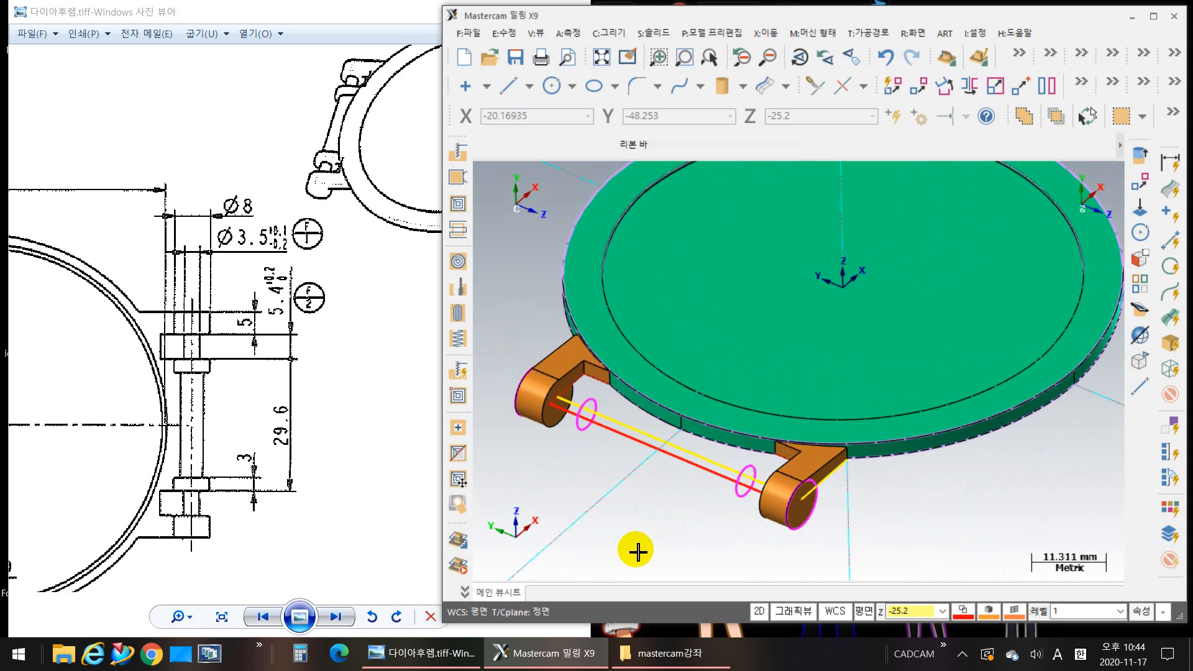